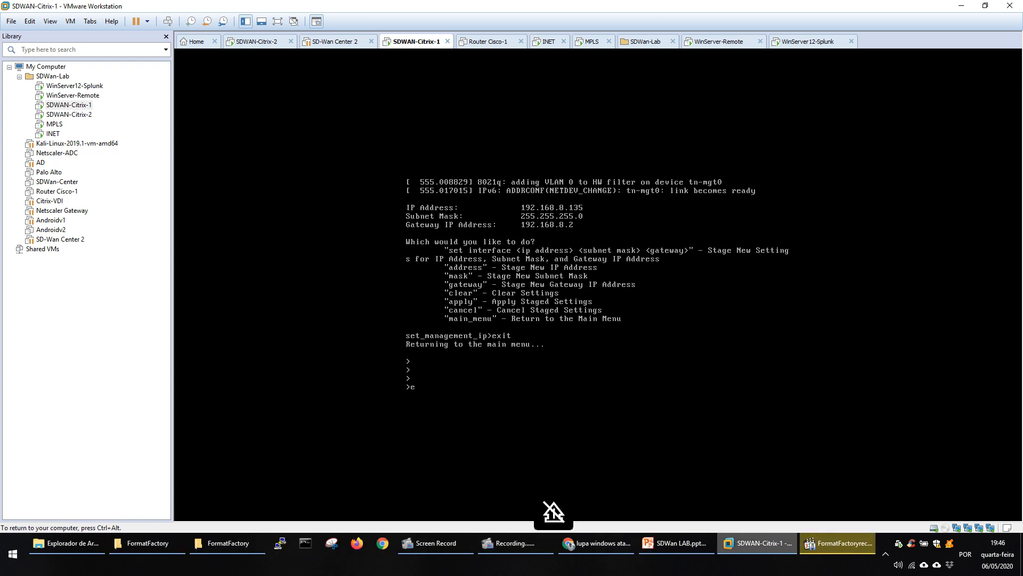
Log out of the SDWAN-Citrix-1 console, magnify the screen, and log back in as admin with the account password.
text(exit)
key(Return)
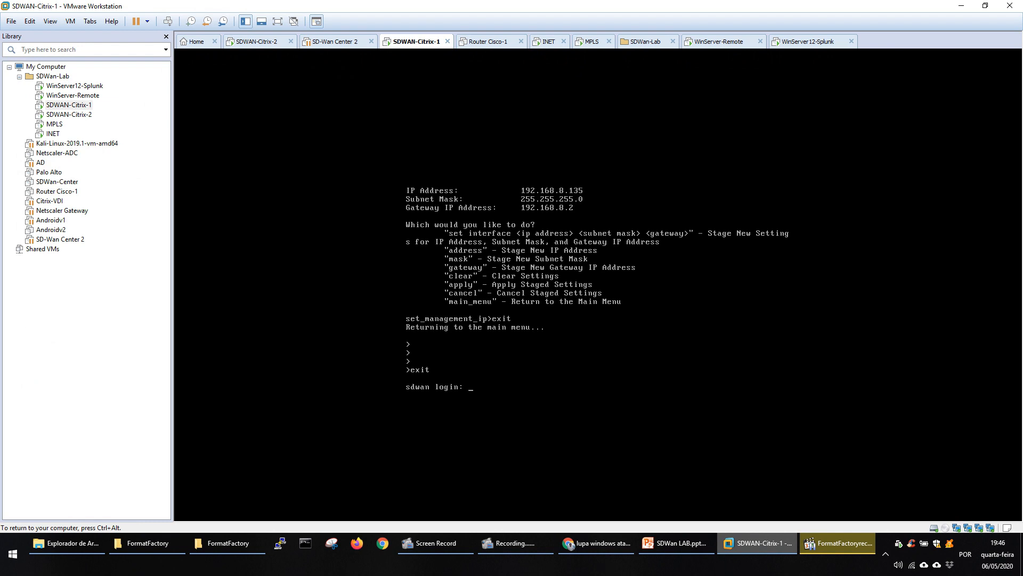
key(super+plus)
text(admin)
key(Return)
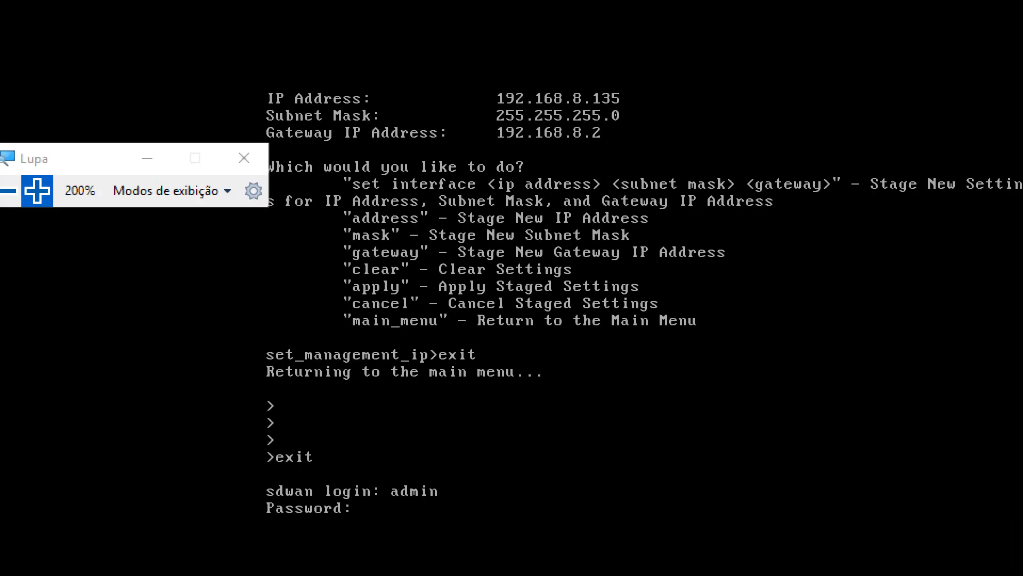
key(Return)
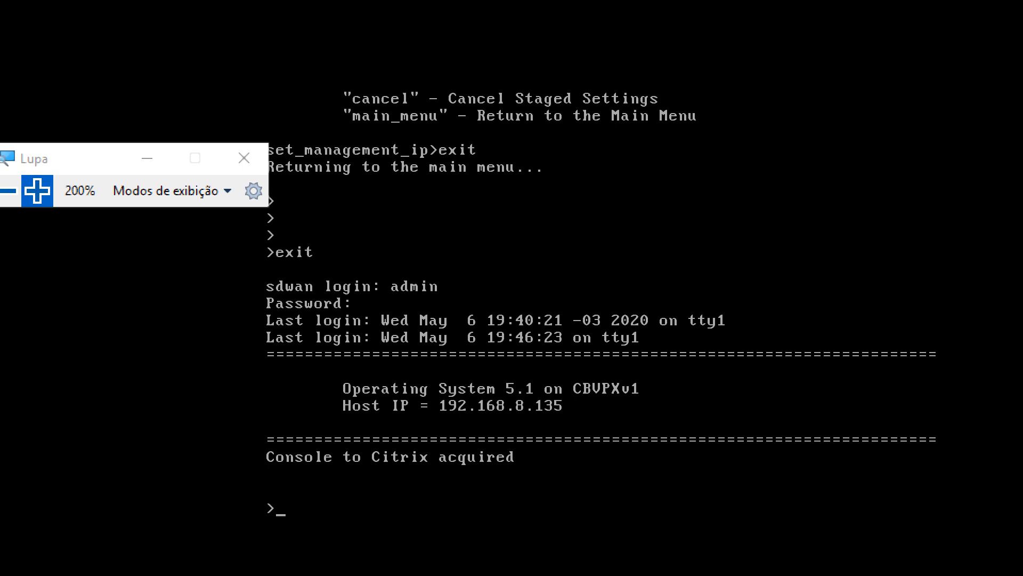
Enter the management interface configuration mode with the management_ip command.
text(management)
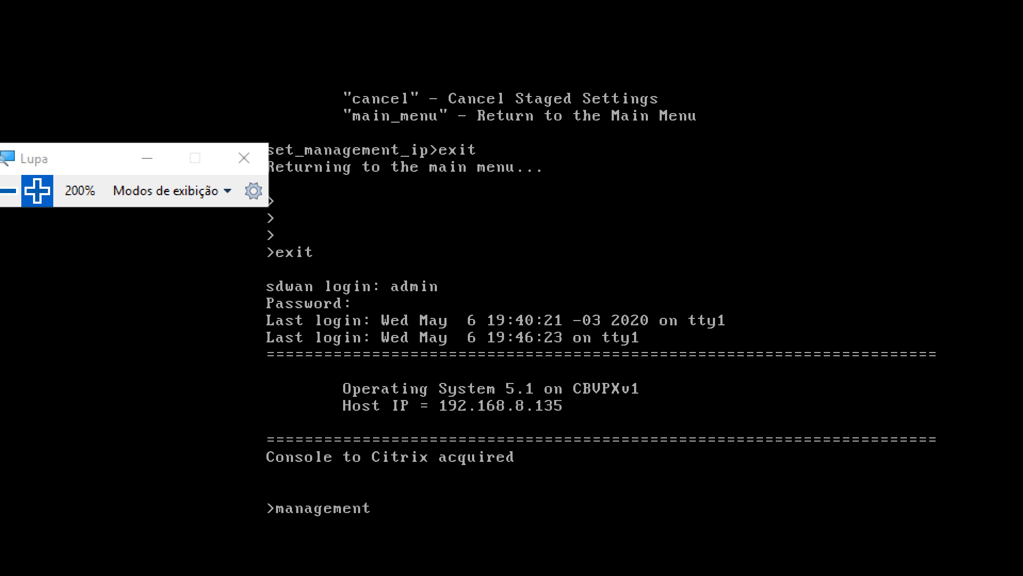
text(+)
text(ip)
key(Return)
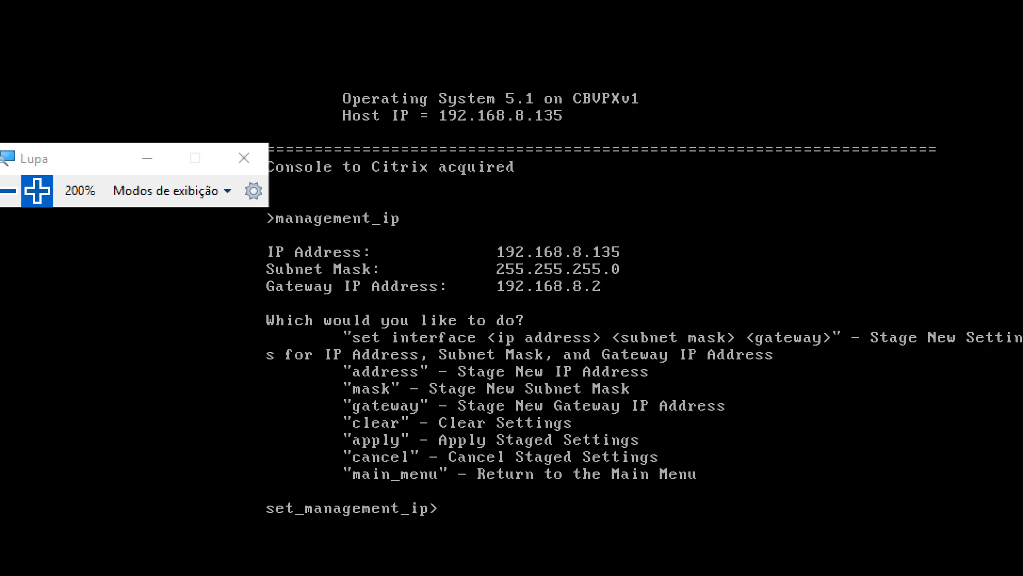
Stage the management interface with IP address 192.168.8.135, subnet mask 255.255.255.0 and gateway 192.168.8.2.
text(set interface 192.168.8.)
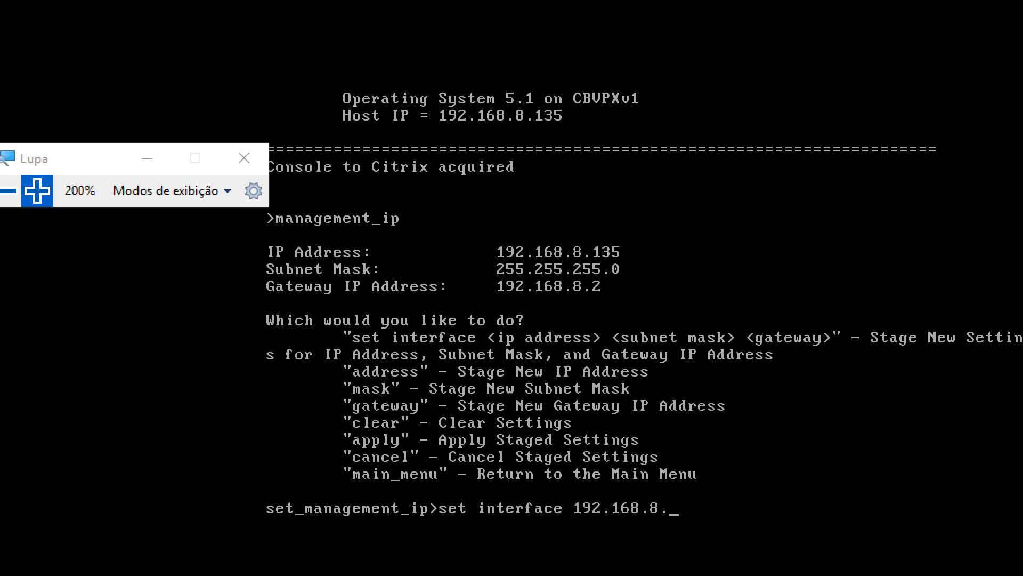
text(135 255.255.255)
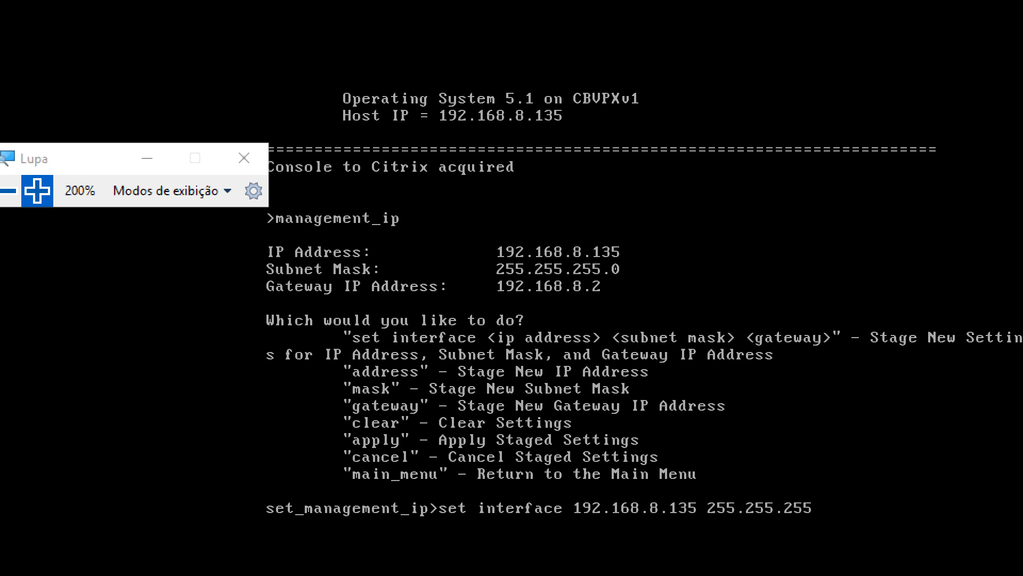
text(.0 192.168)
text(.8.2)
key(Return)
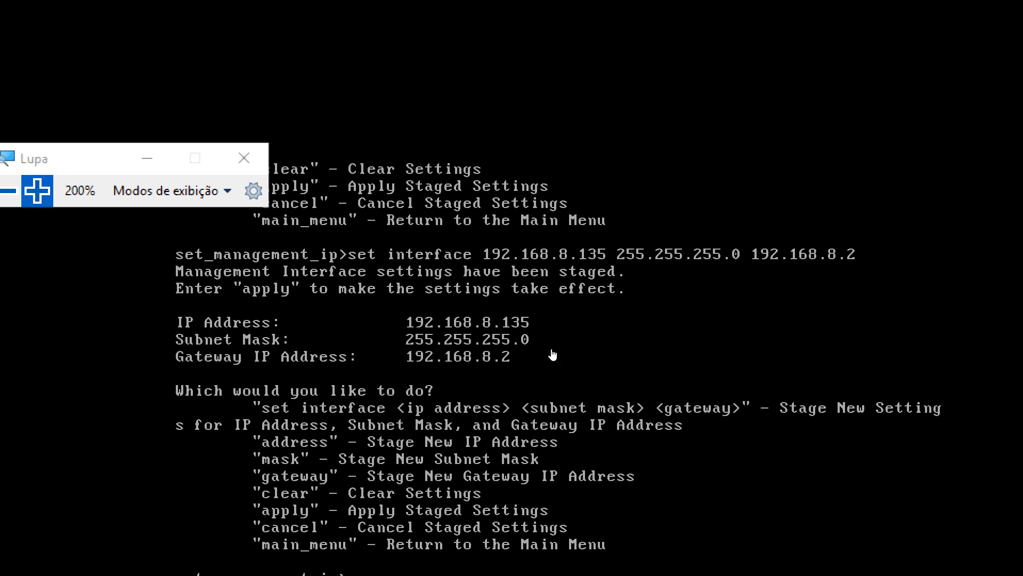
Apply the staged management interface settings, confirm the change with y, and exit to the main menu.
text(apply)
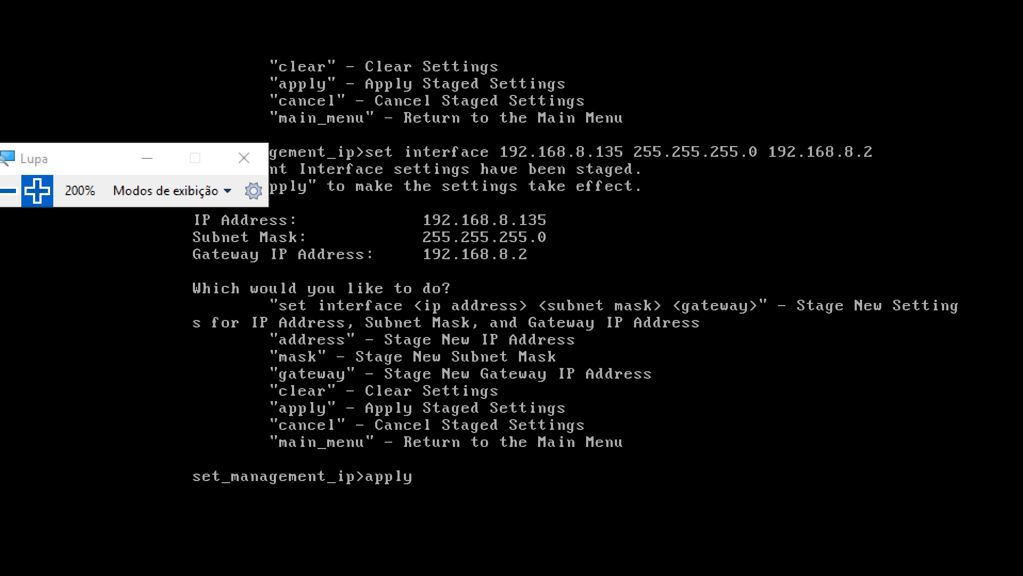
key(Return)
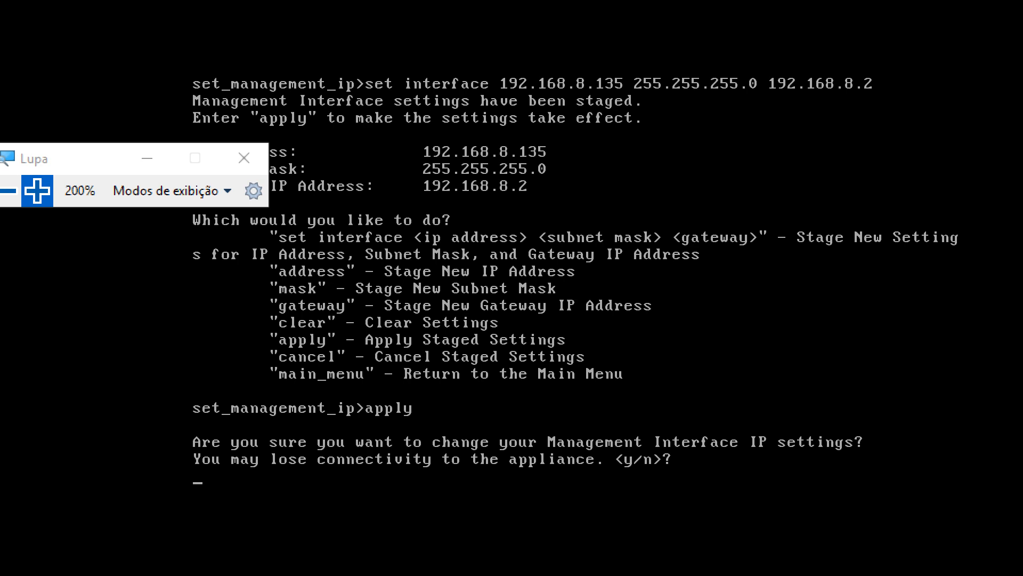
text(y)
key(Return)
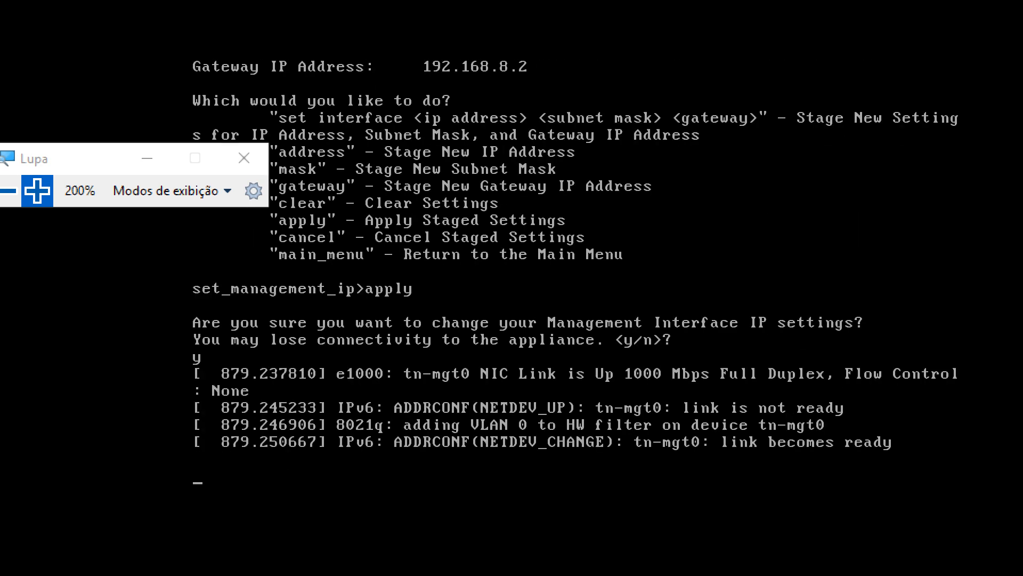
text(exit)
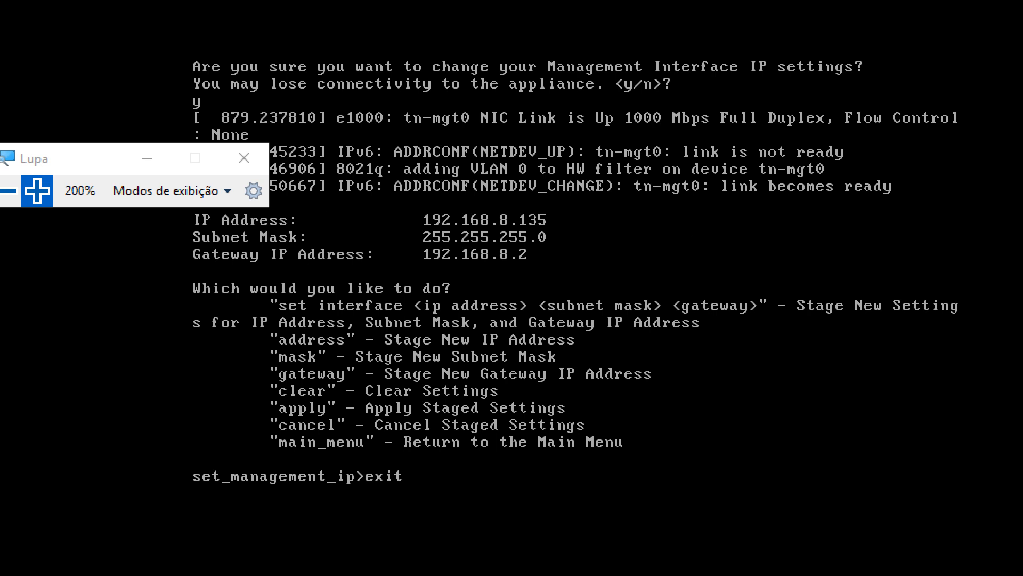
key(Return)
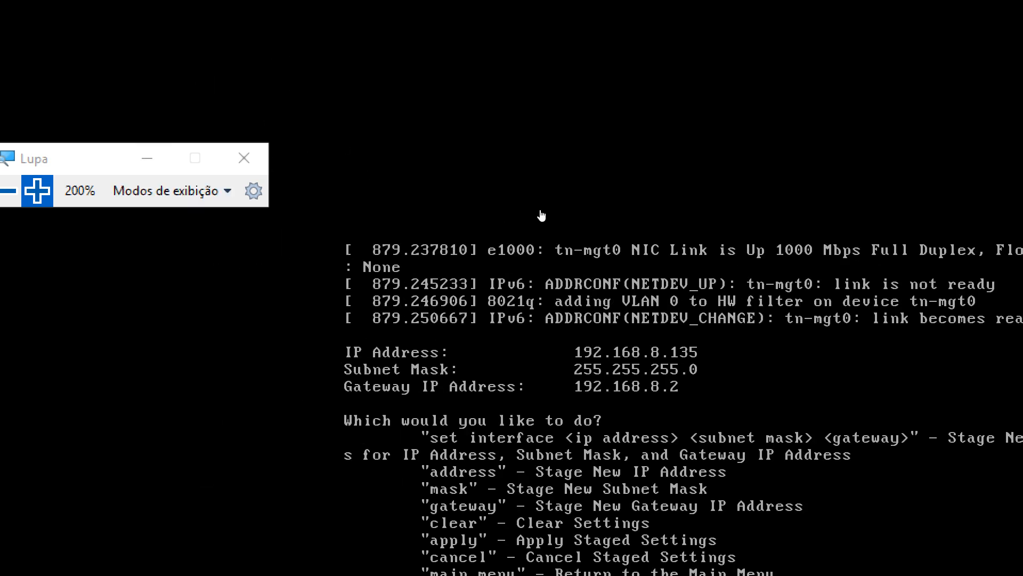
Switch to Chrome, log in to the web console at 192.168.8.135 as admin with the account password, and dismiss the license warning.
click(8, 190)
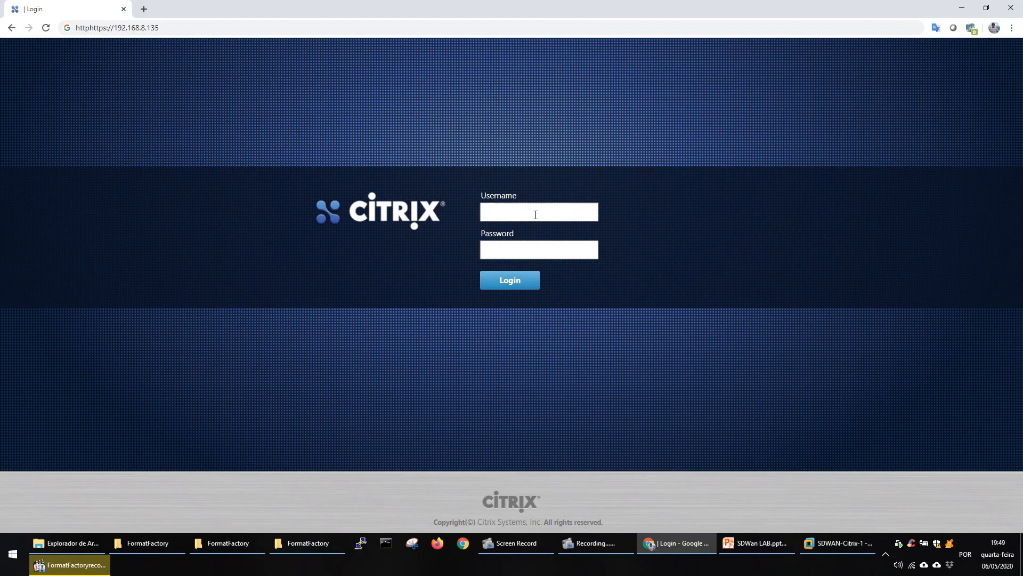
click(535, 213)
text(admin)
key(Tab)
text(password)
key(Return)
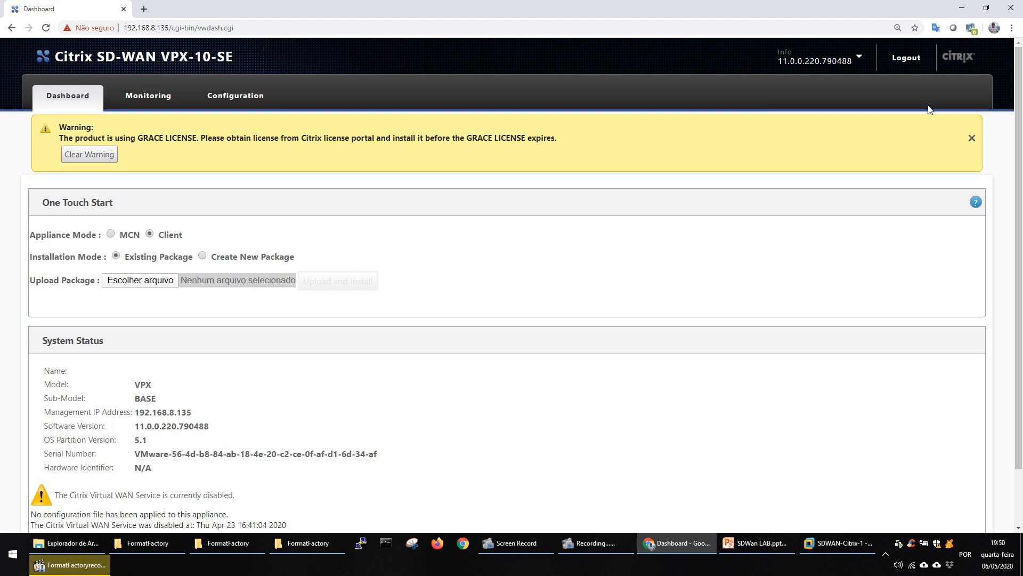
click(972, 138)
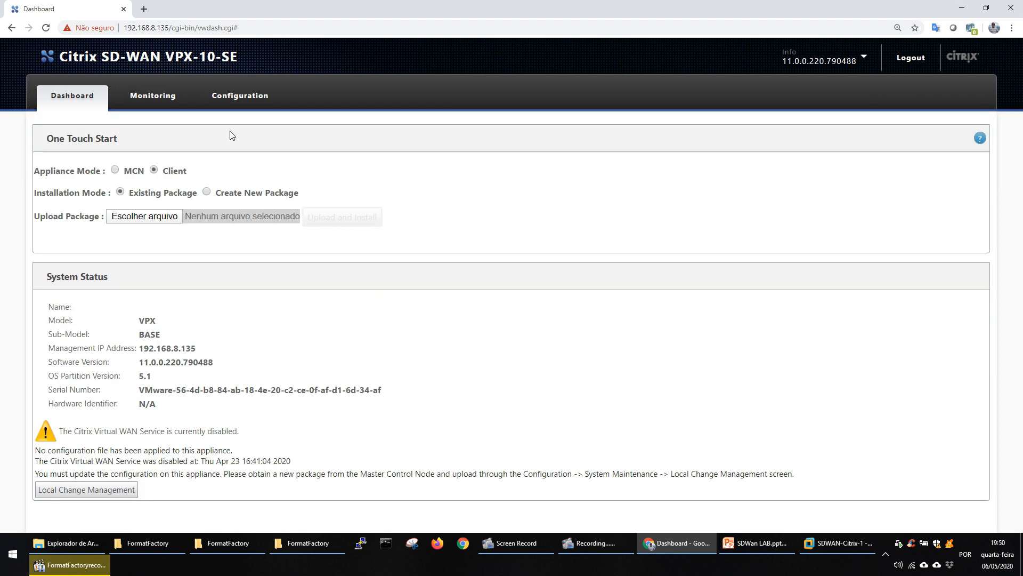
Open the Date/Time Settings in the System Maintenance section of the appliance configuration.
click(247, 100)
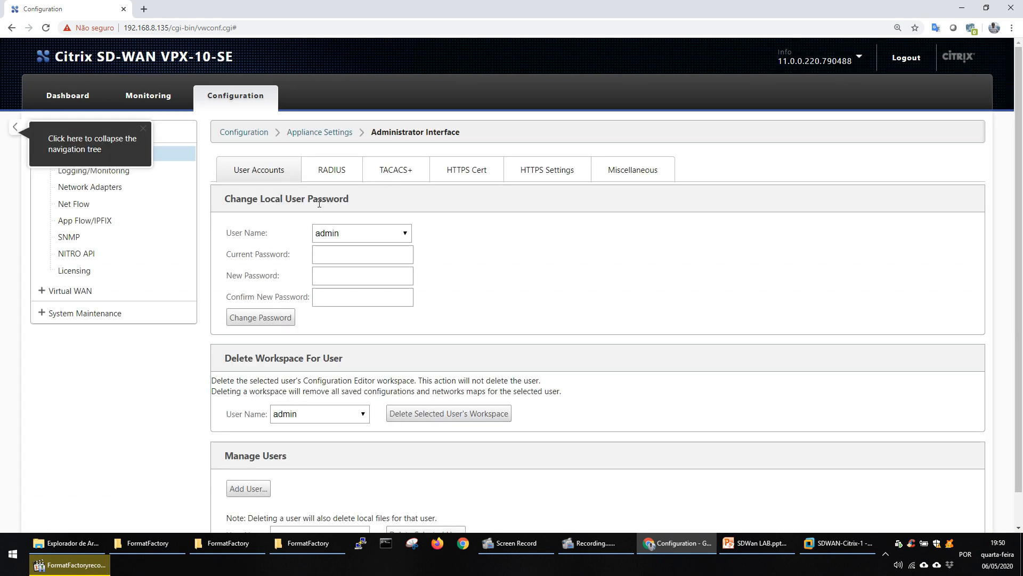
click(40, 315)
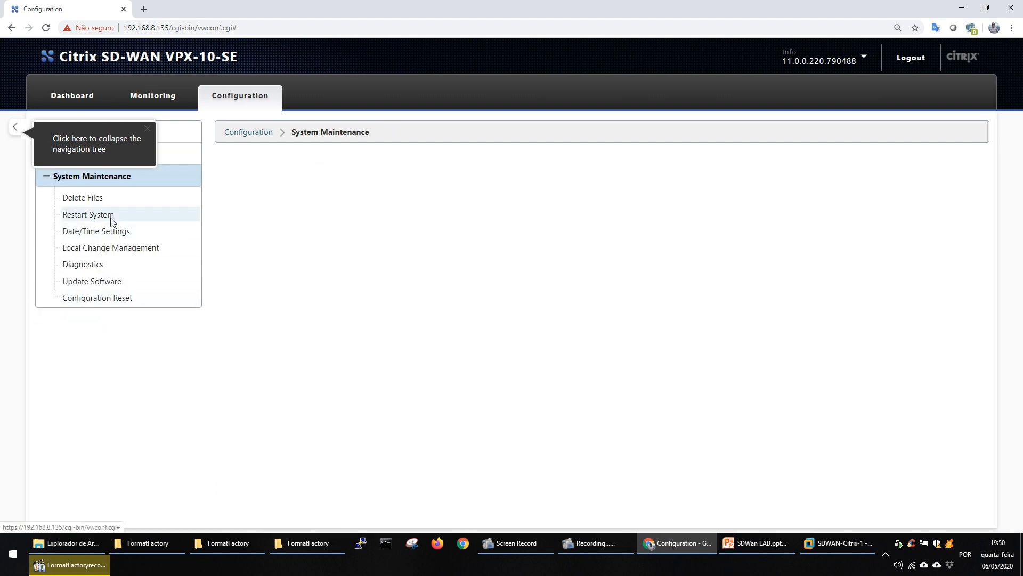
click(99, 231)
right_click(99, 237)
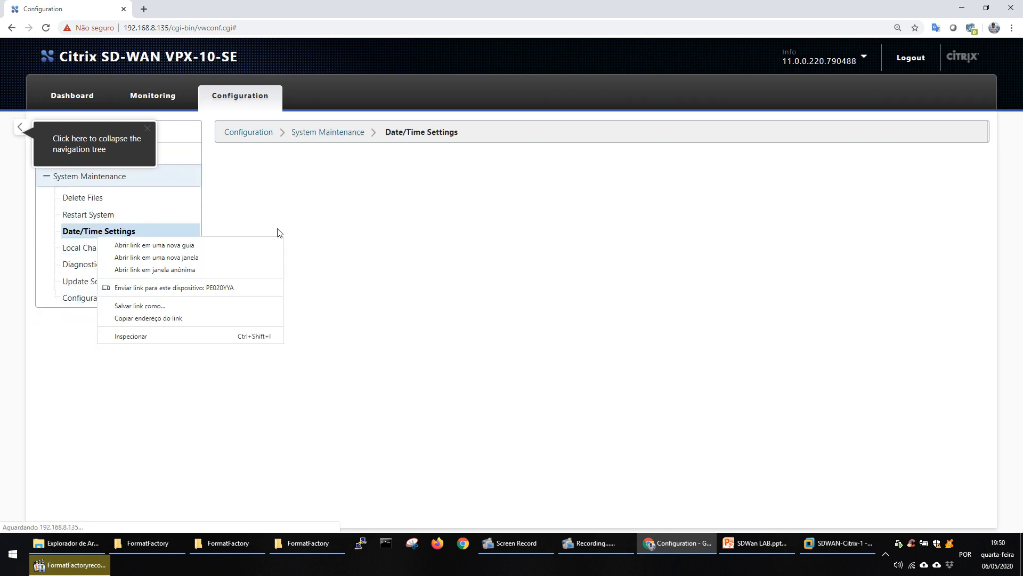
click(165, 236)
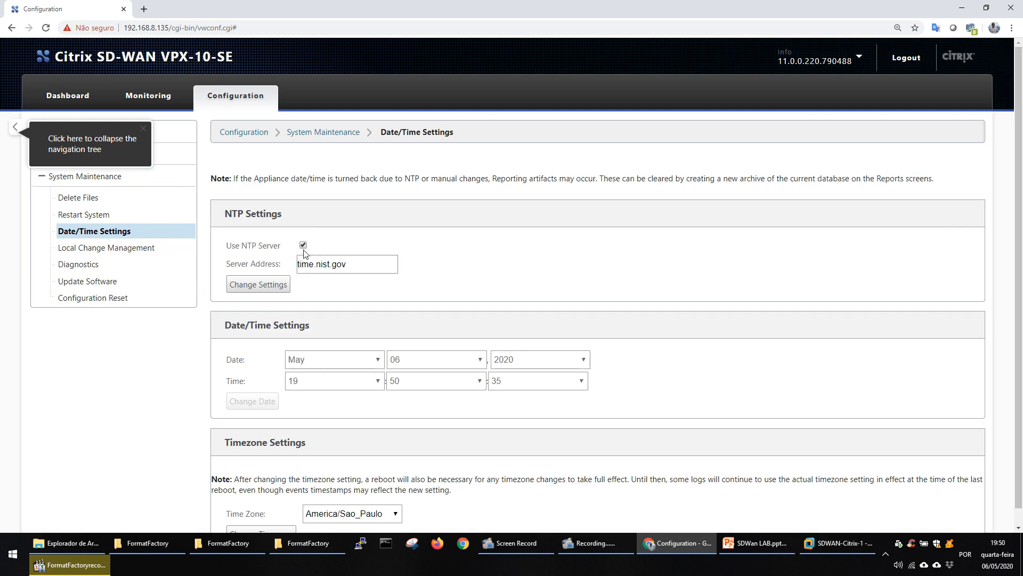
Set the NTP server address to 192.168.8.100 and save the NTP settings.
click(366, 266)
double_click(366, 266)
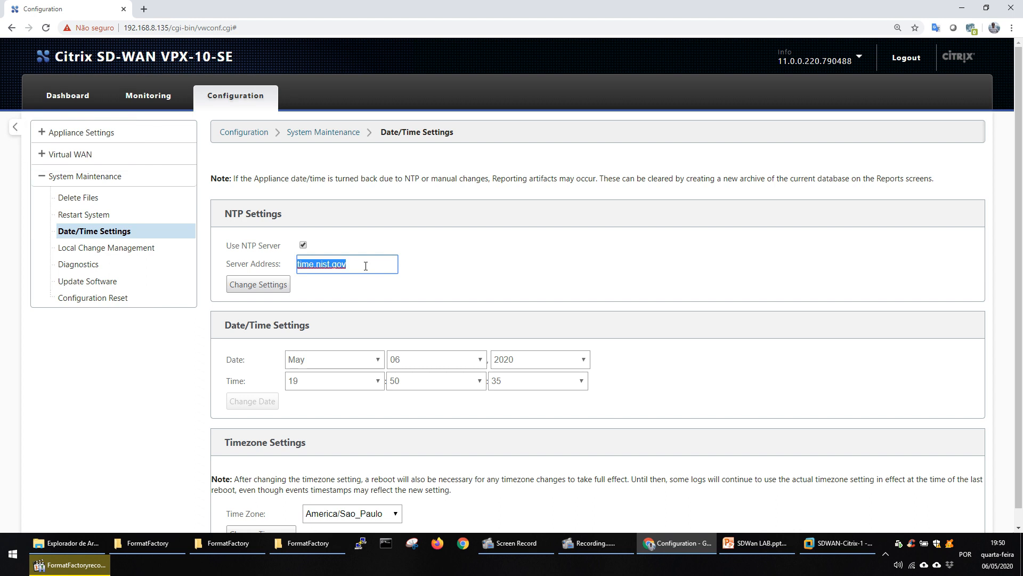
text(192)
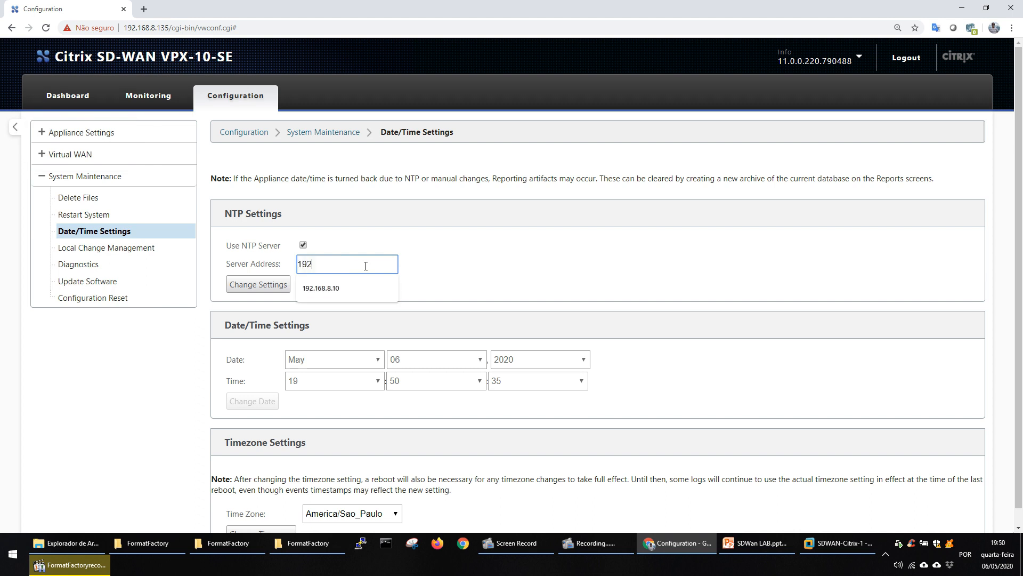
text(.168.8.100)
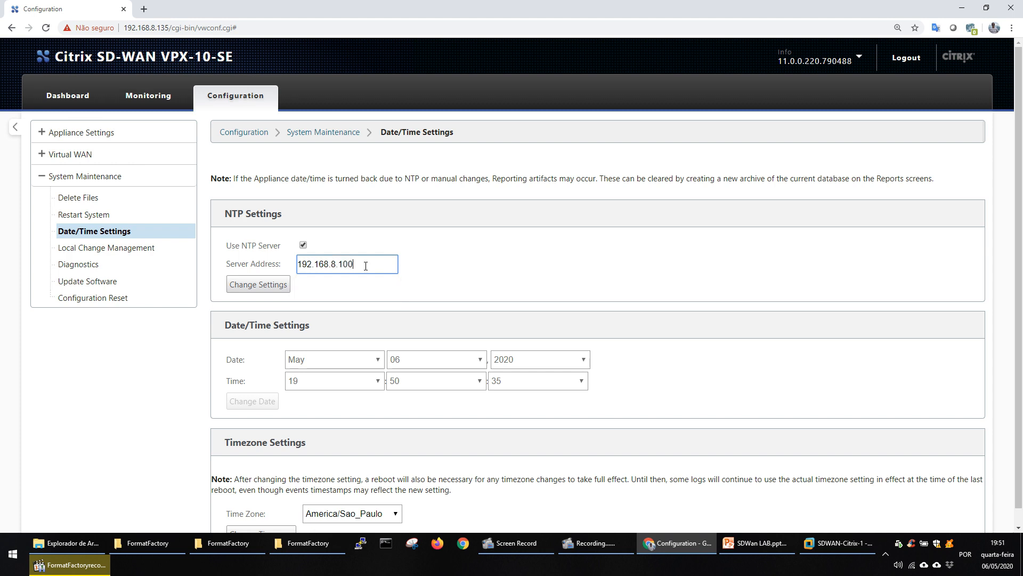
click(266, 285)
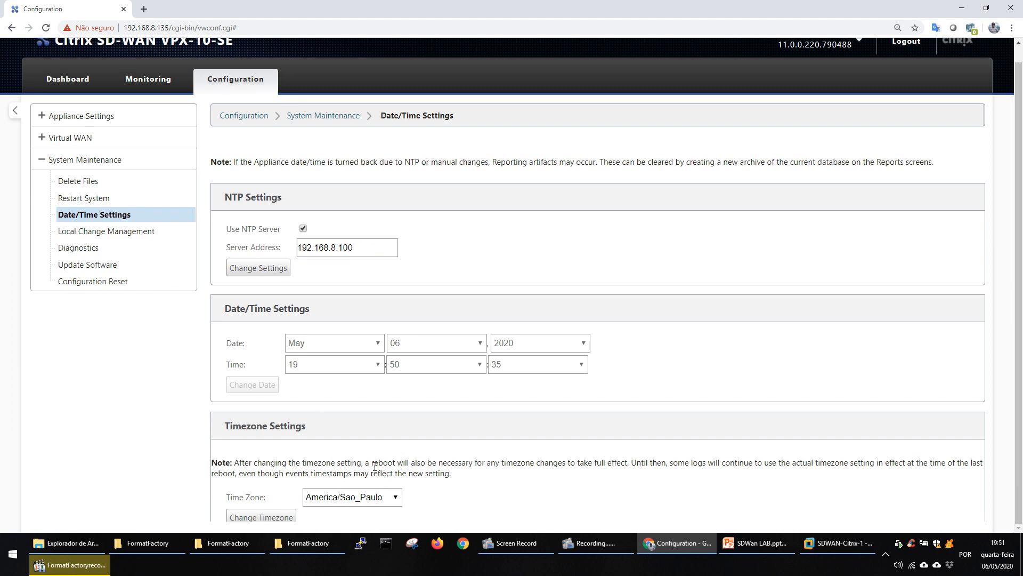
click(254, 269)
click(556, 88)
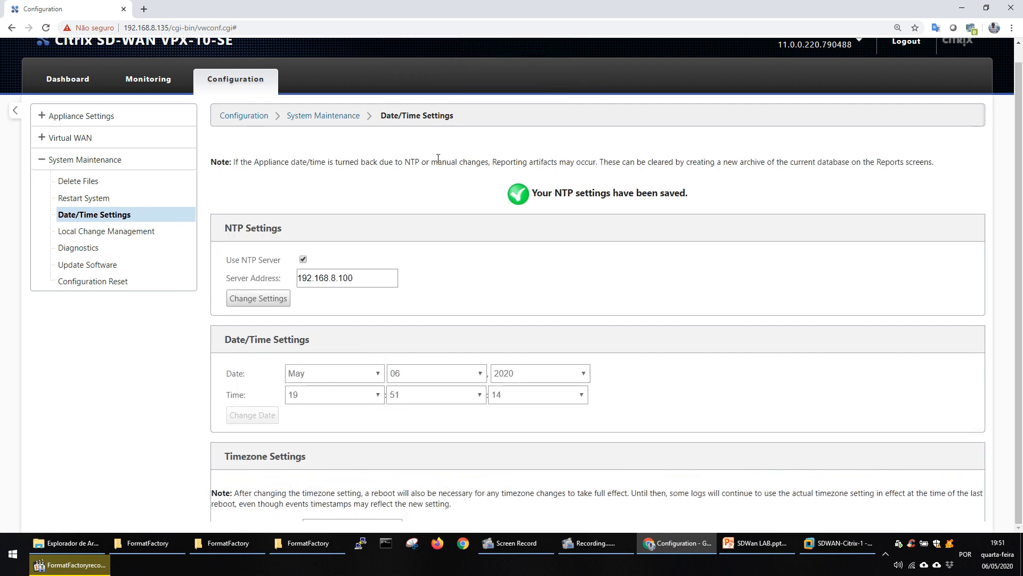
Set the management web console timeout to 9999 minutes in the Administrator Interface's miscellaneous settings and apply it.
scroll(438, 159, up, 1)
click(80, 133)
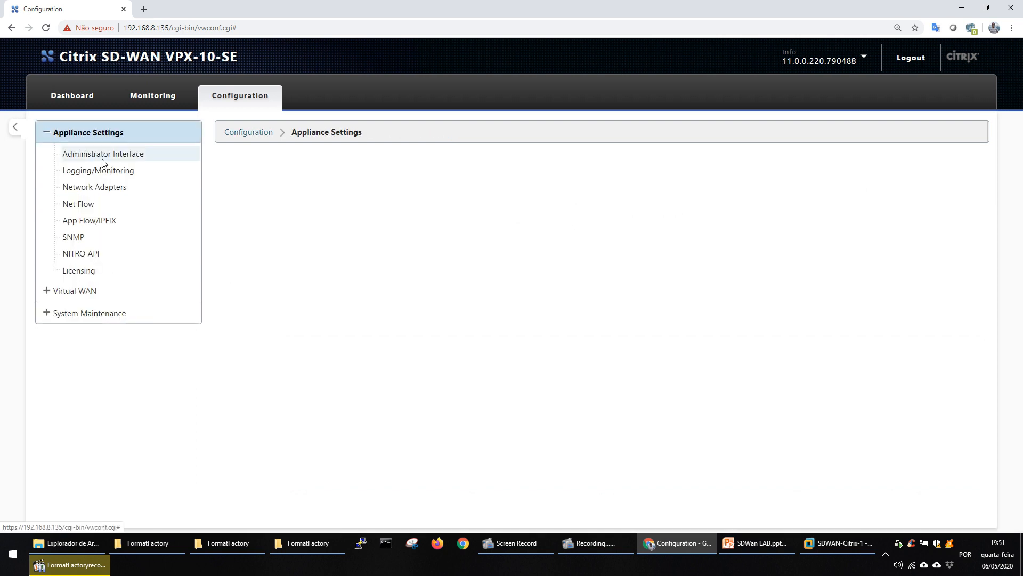
click(102, 160)
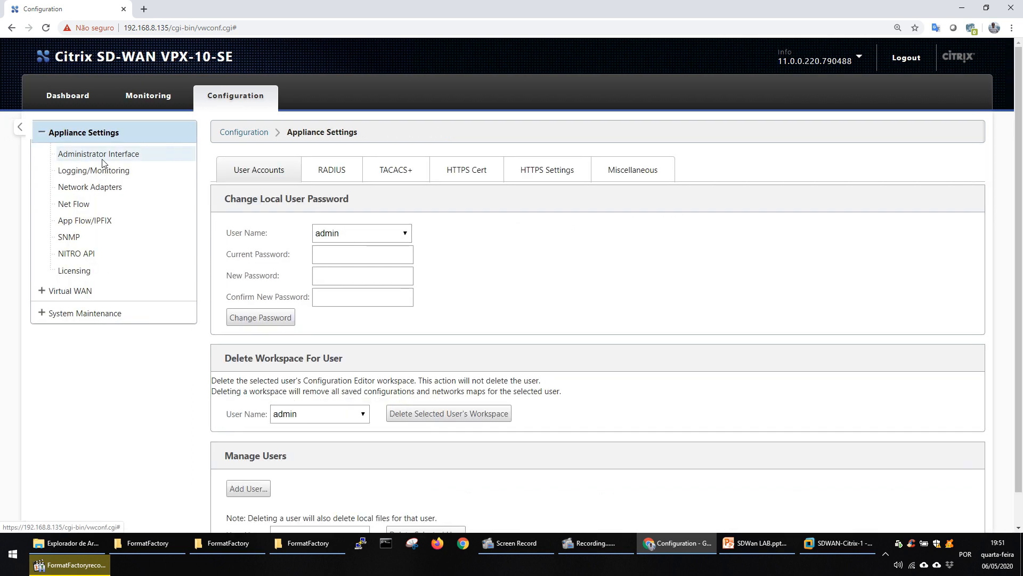
click(638, 169)
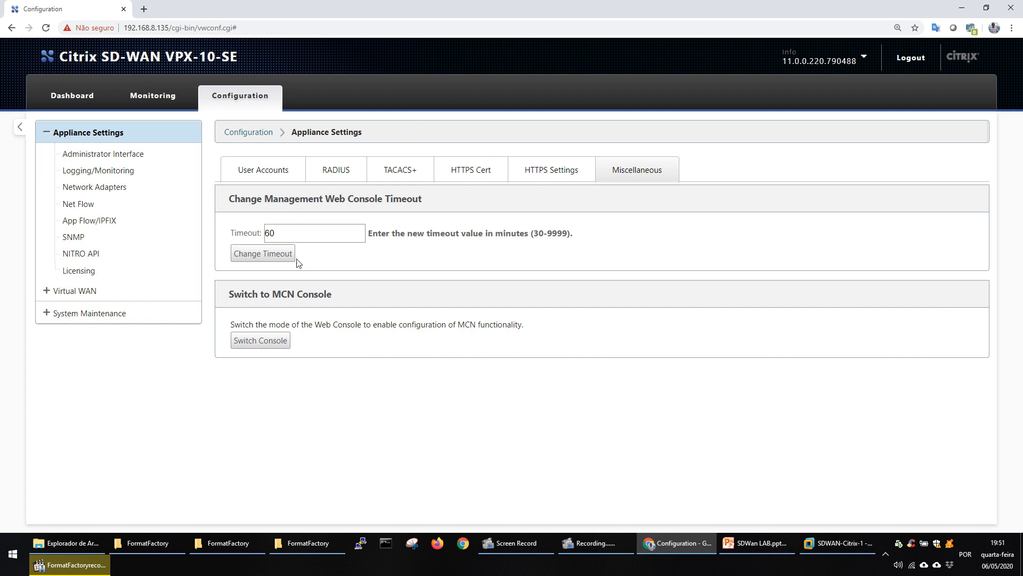
double_click(557, 233)
key(ctrl+c)
double_click(297, 234)
key(ctrl+v)
click(355, 262)
click(281, 257)
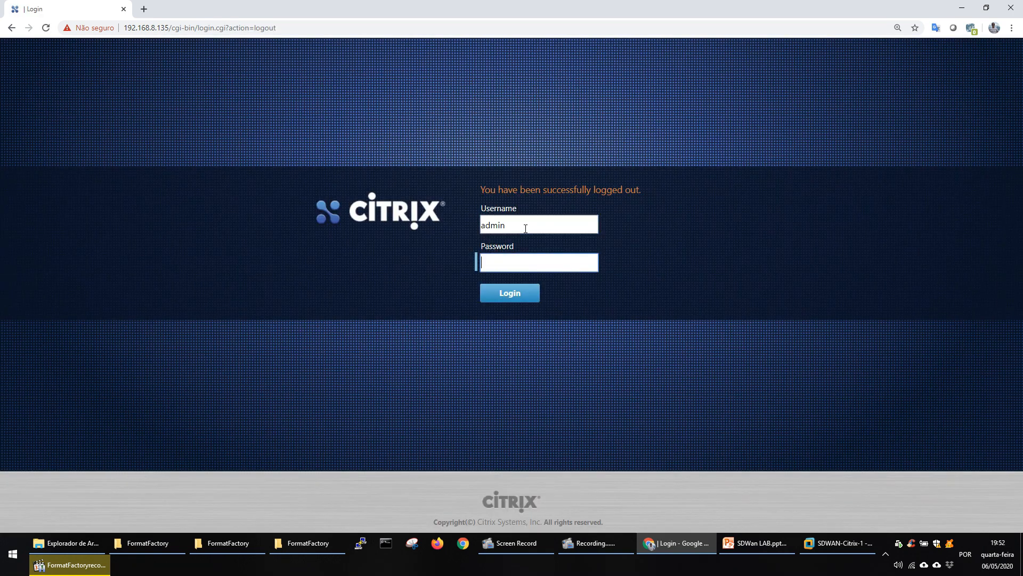
Log back in to the web console as admin with the account password and dismiss the license warning.
text(sword)
key(Return)
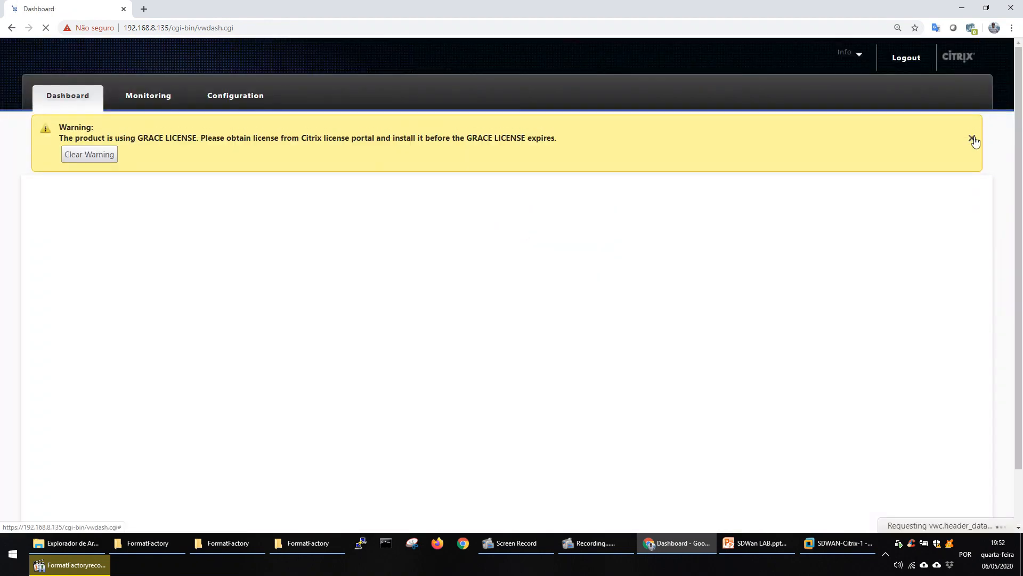
click(973, 139)
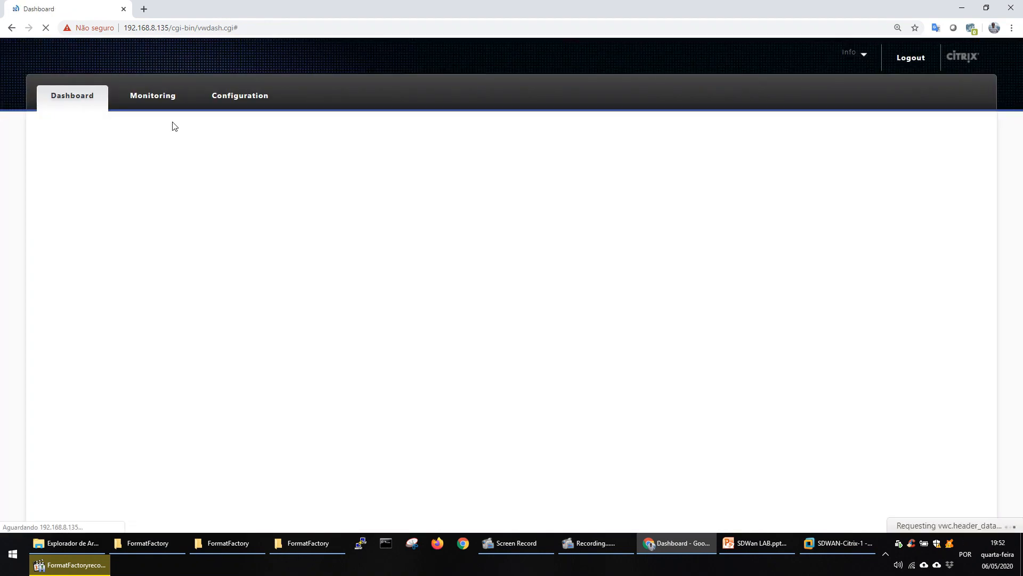
Open the Network Adapters page in Appliance Settings and review the management interface IP and DNS settings.
click(237, 97)
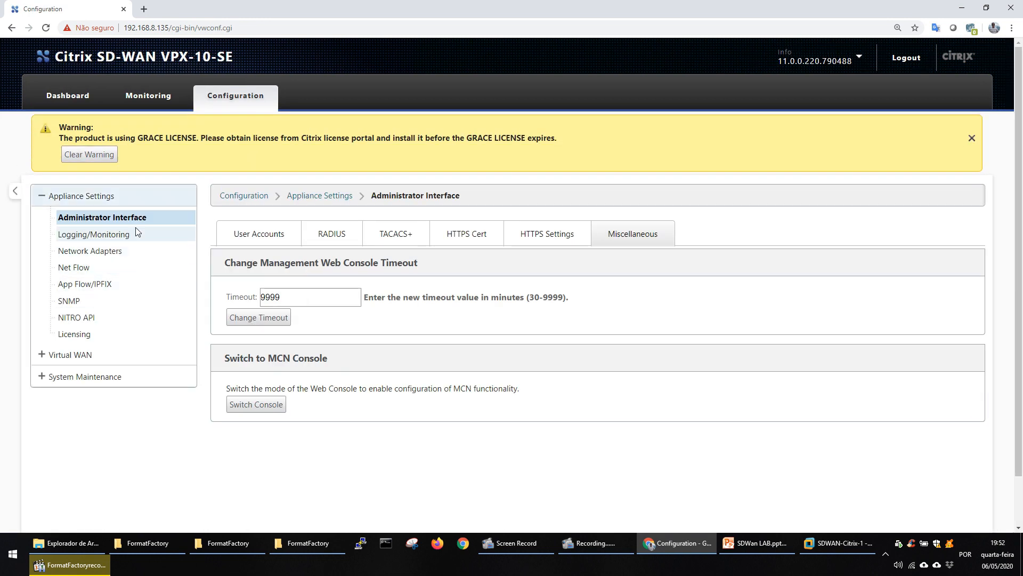
click(98, 255)
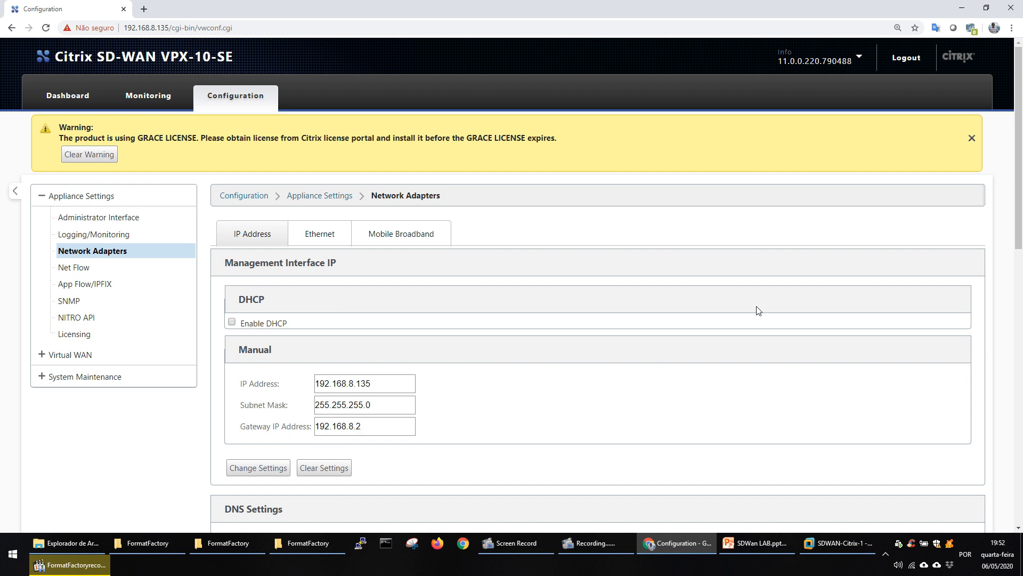
drag(1022, 197, 1022, 296)
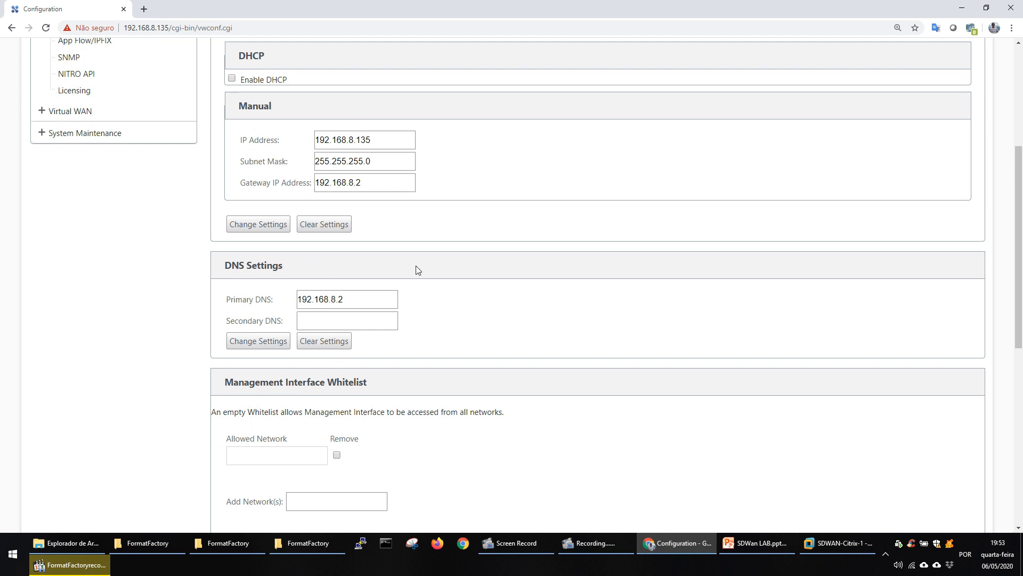
Review the Ethernet interface settings and the MAC addresses of the appliance's ports on the Network Adapters page.
drag(1022, 287, 1015, 139)
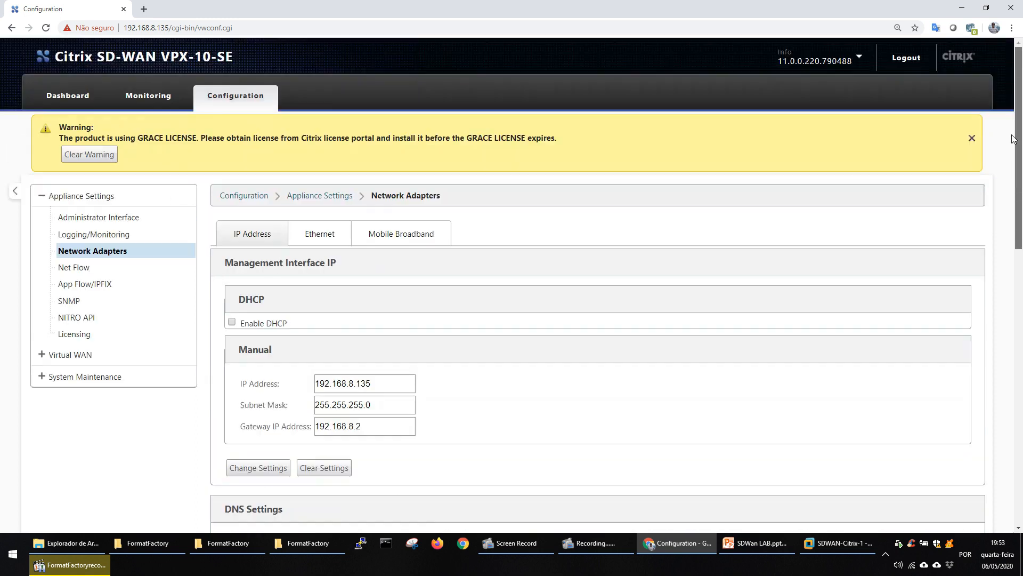
click(320, 234)
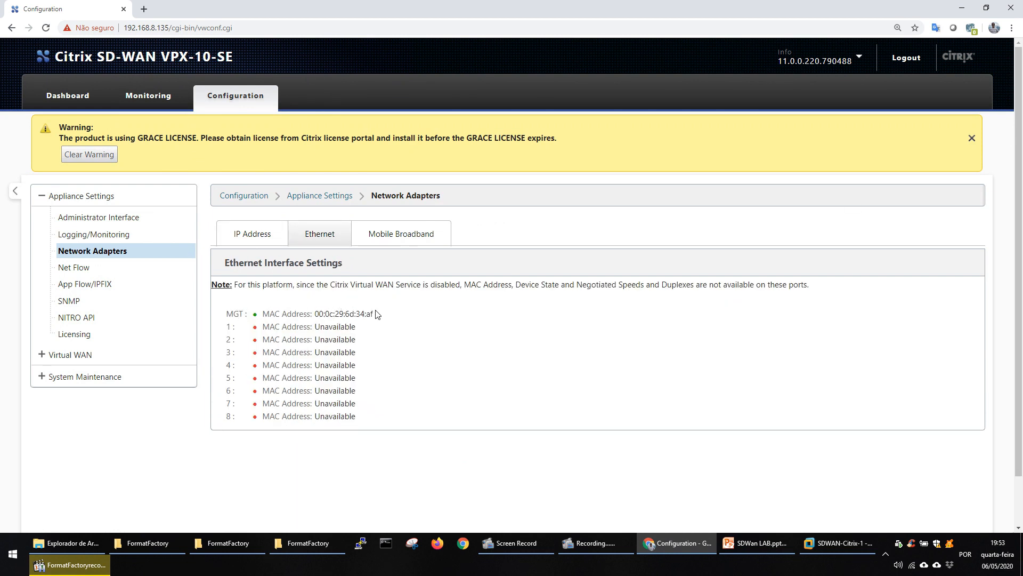
drag(374, 314, 364, 421)
click(396, 408)
mouse_move(834, 551)
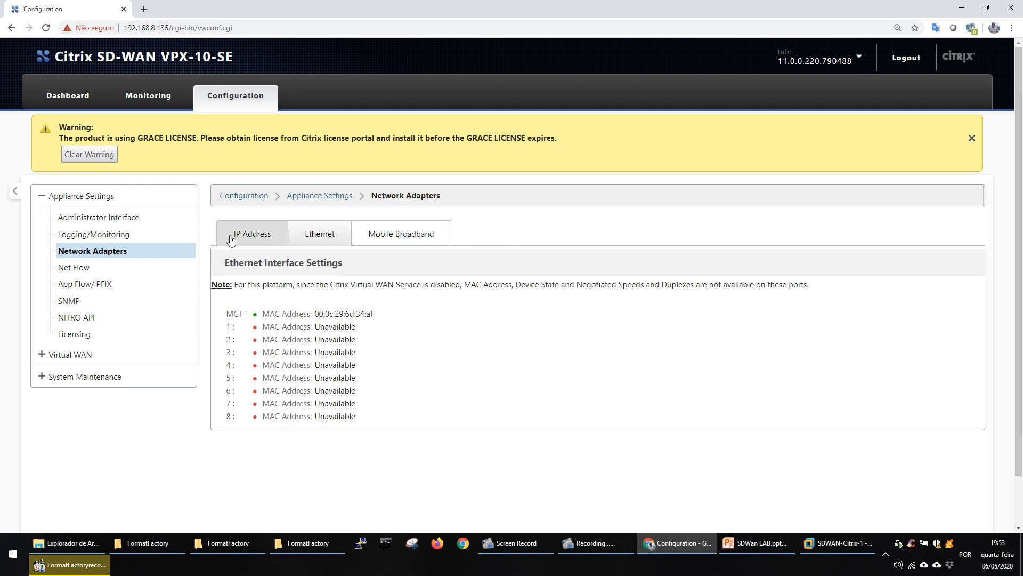
Upload the software package cb-vw_CBVPX_11.1.0.227.tar.gz from Downloads on System Maintenance's Update Software page, dismissing the license warning.
click(84, 376)
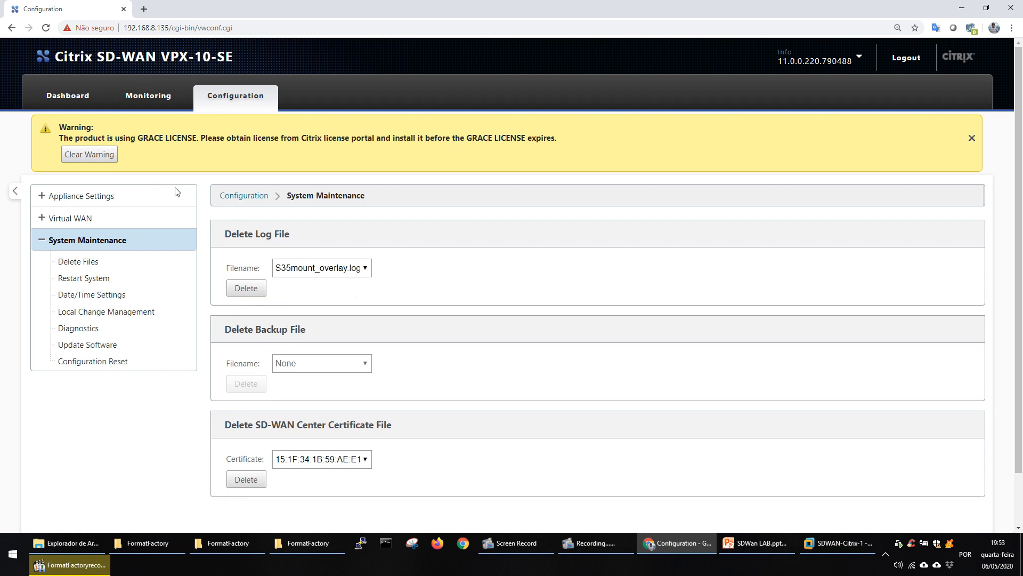
click(98, 347)
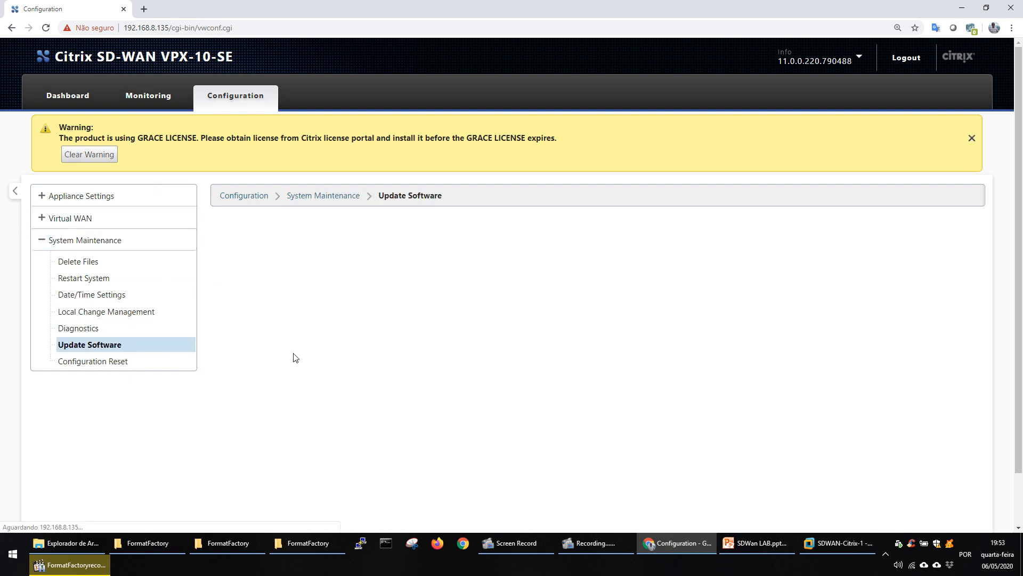
click(972, 138)
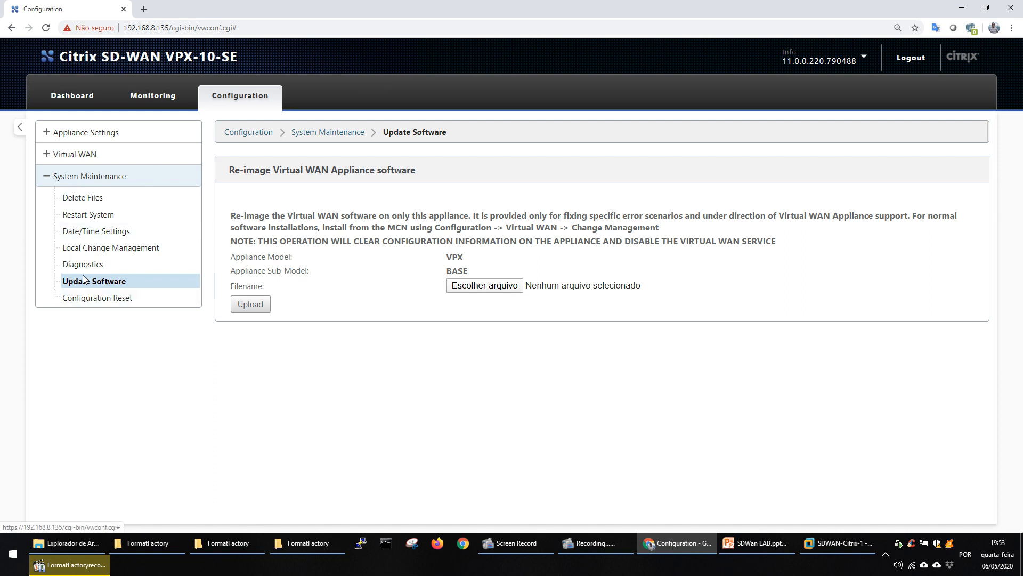
click(506, 287)
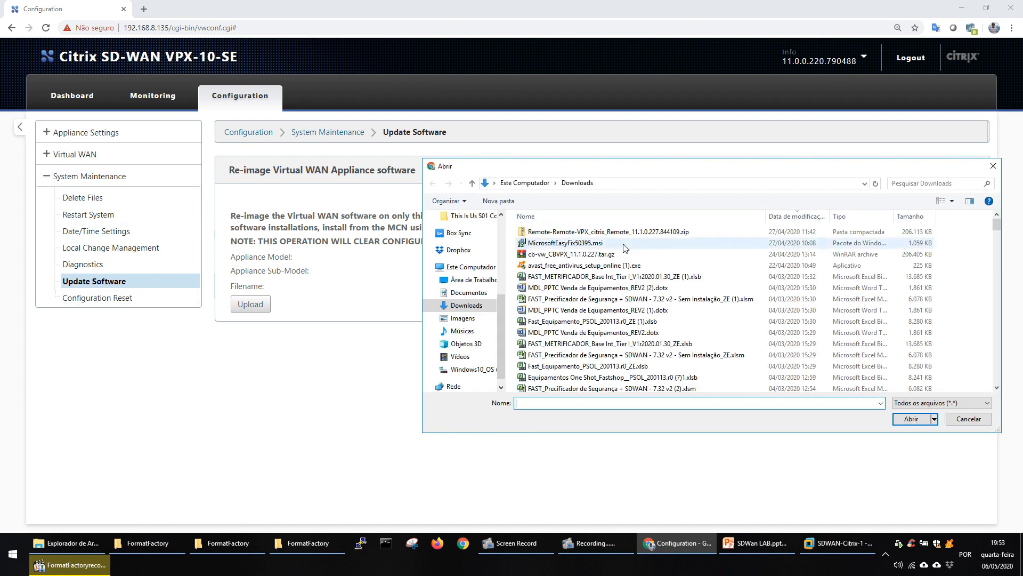
click(591, 255)
click(910, 419)
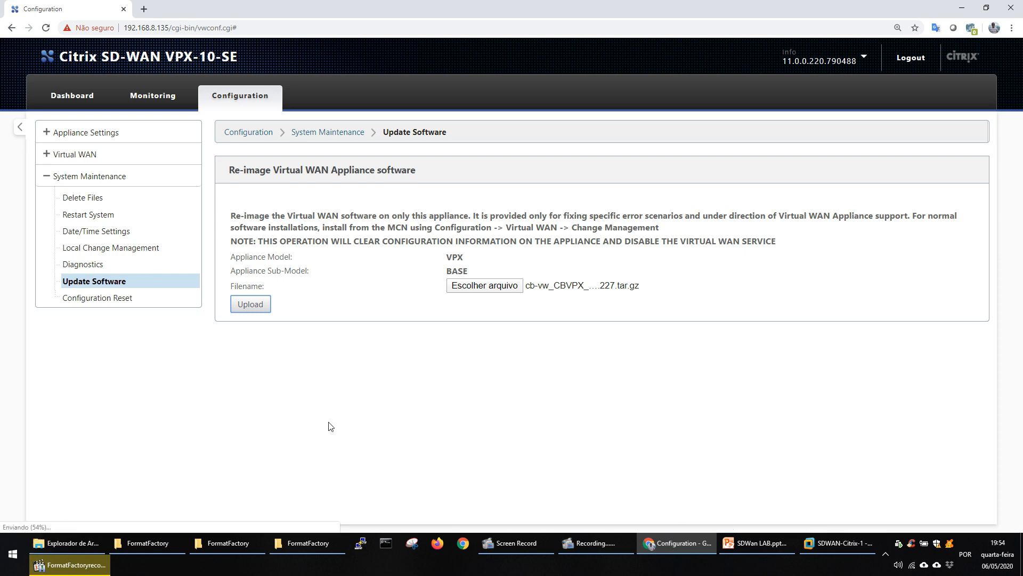
key(ctrl+plus)
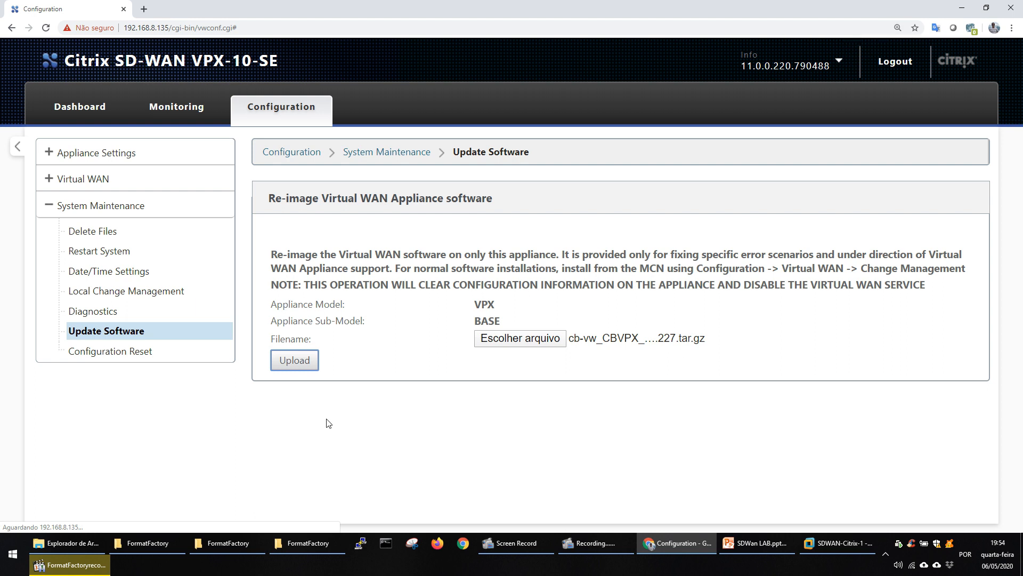
key(ctrl+minus)
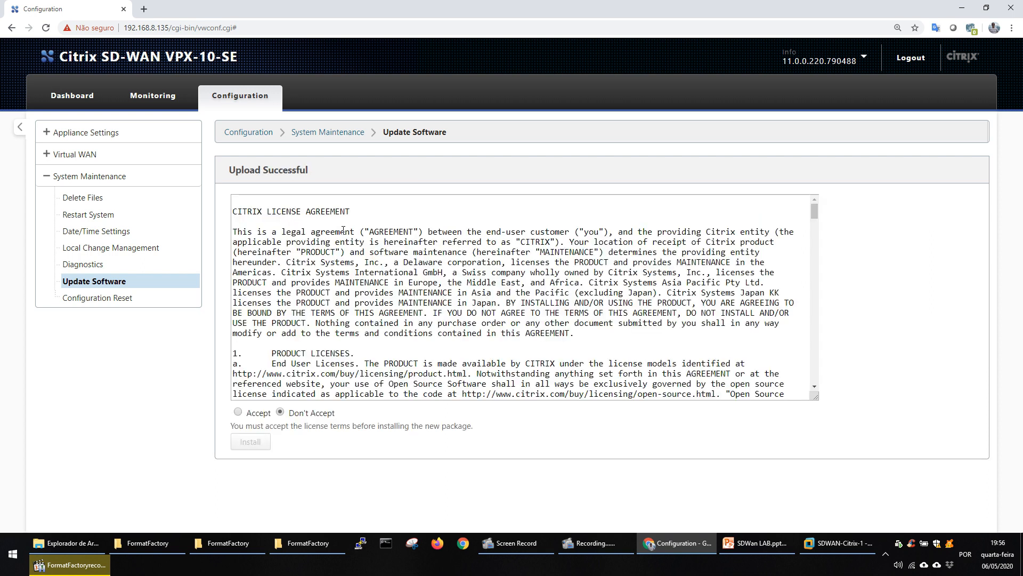
Accept the Citrix license agreement and install the uploaded software package.
click(238, 412)
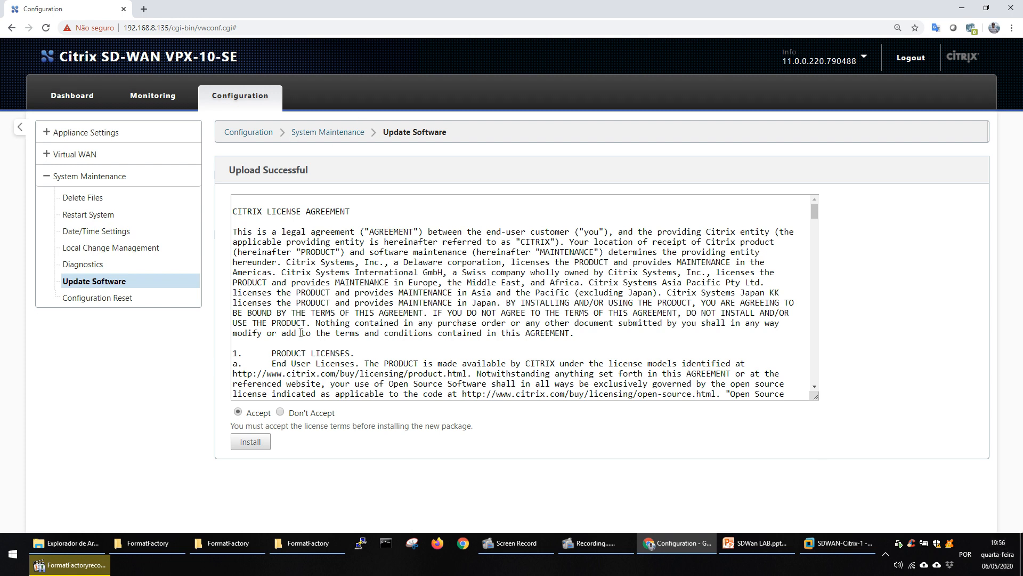
scroll(812, 284, down, 10)
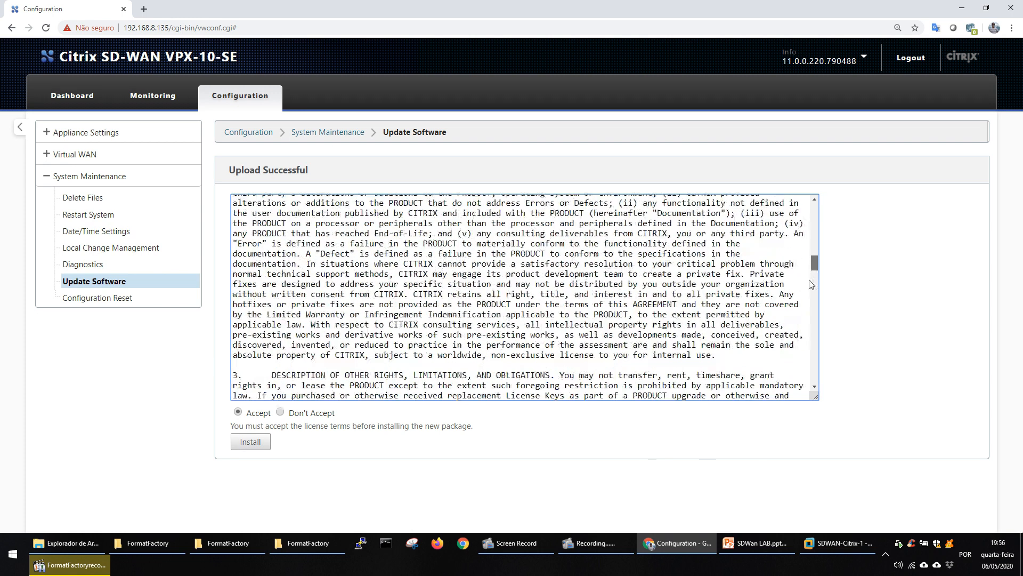
scroll(811, 284, down, 10)
click(250, 441)
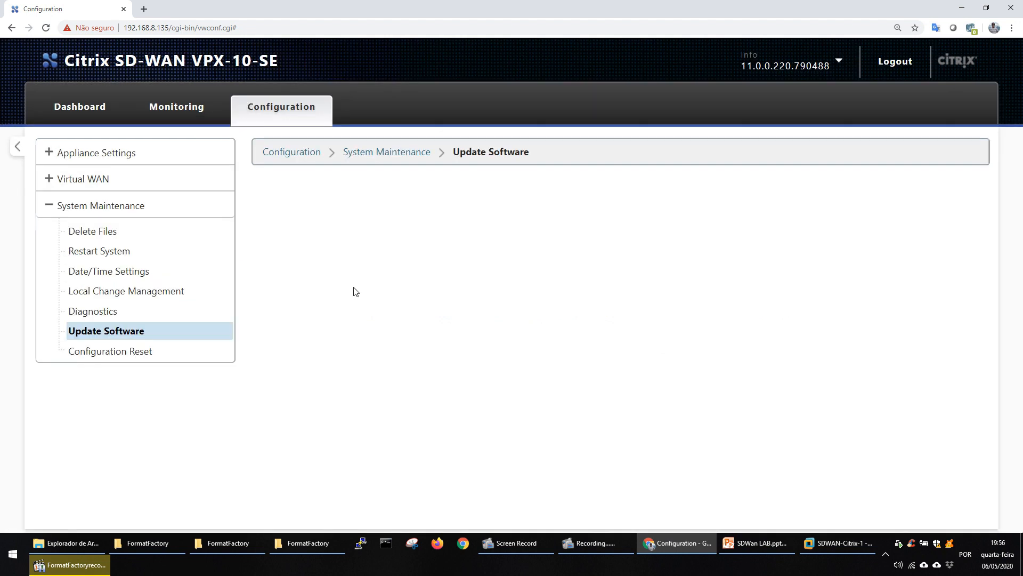
Capture the software version in the web console header with the Snipping Tool and minimize the capture window.
mouse_move(744, 80)
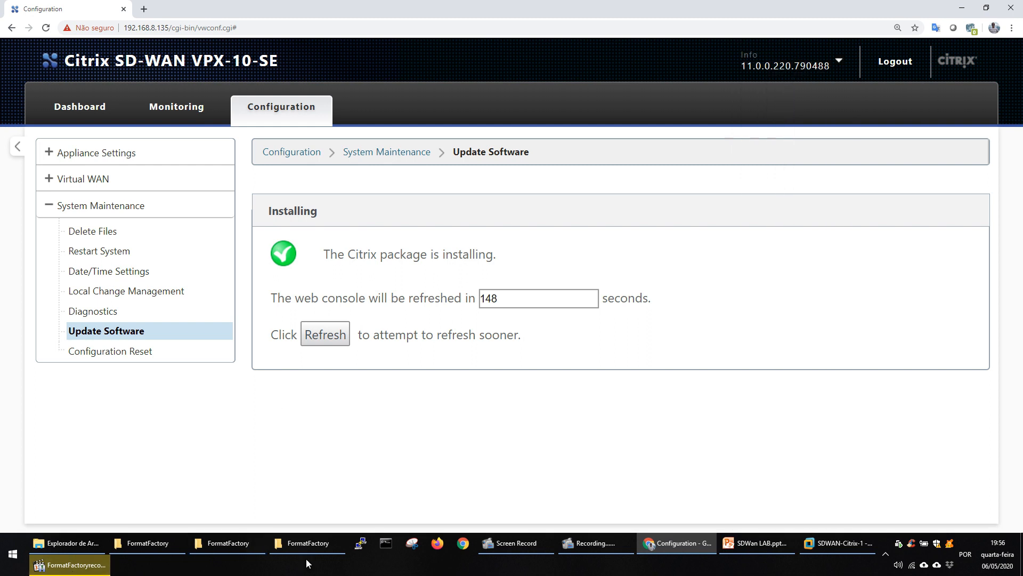
click(414, 555)
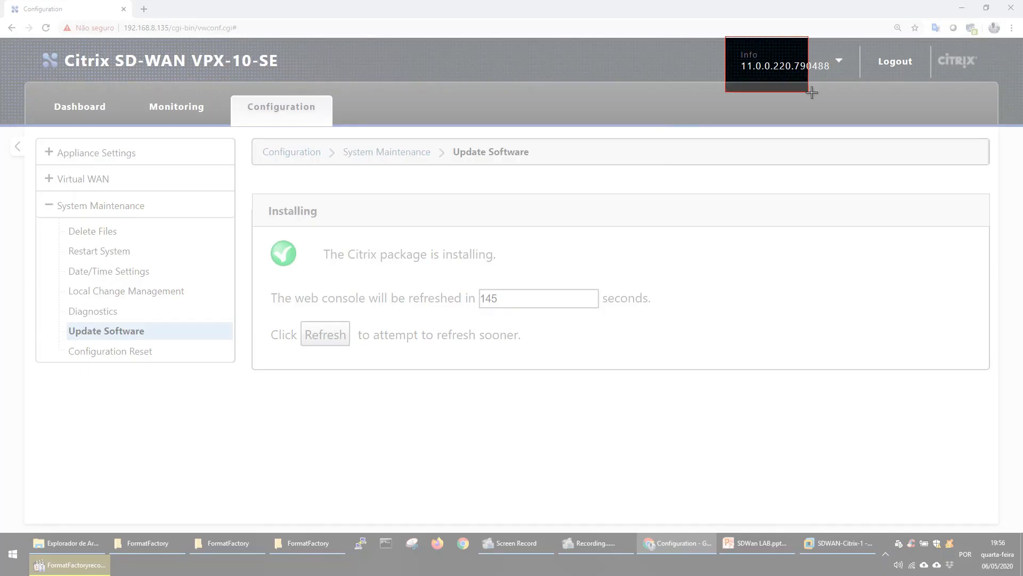
drag(812, 92, 953, 112)
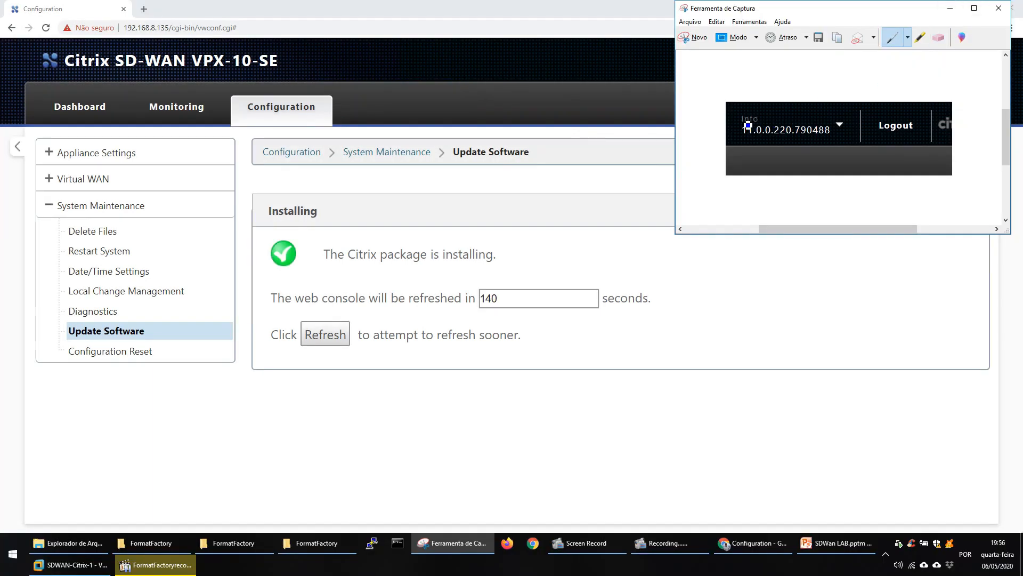
click(950, 8)
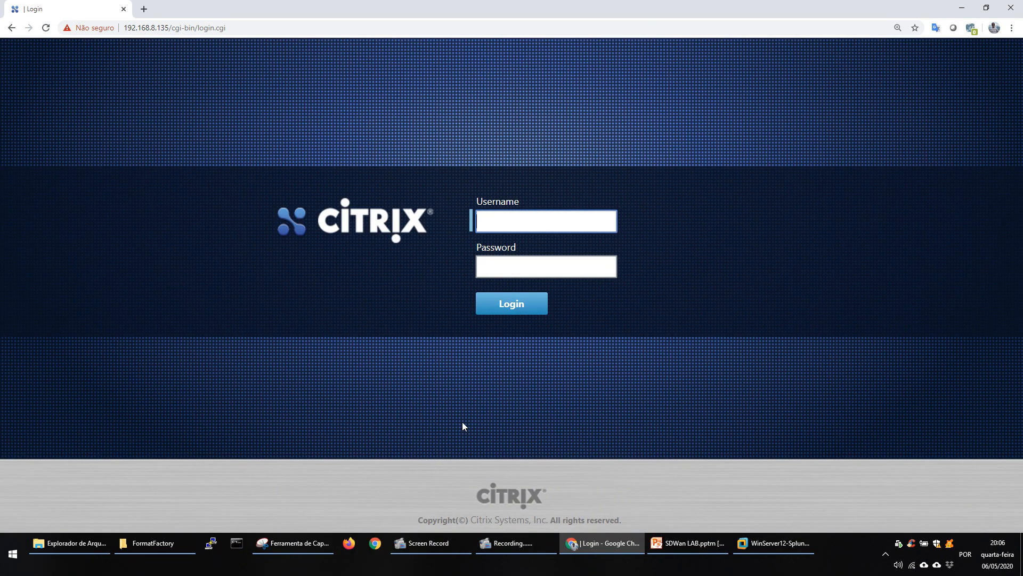
Switch to VMware Workstation, check the SDWAN-Citrix-1 virtual machine's console, and return to the browser's login page.
click(772, 543)
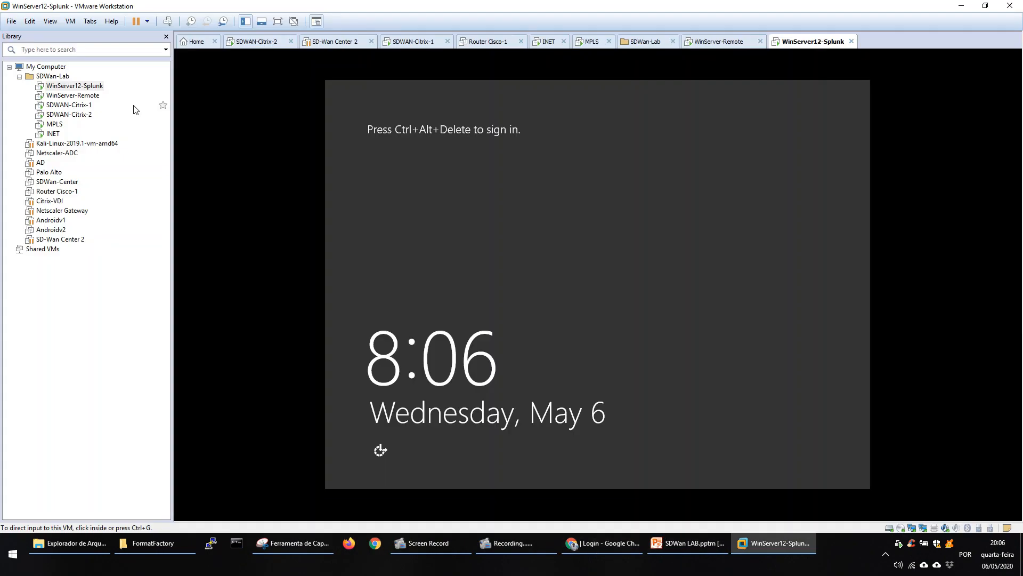
click(75, 105)
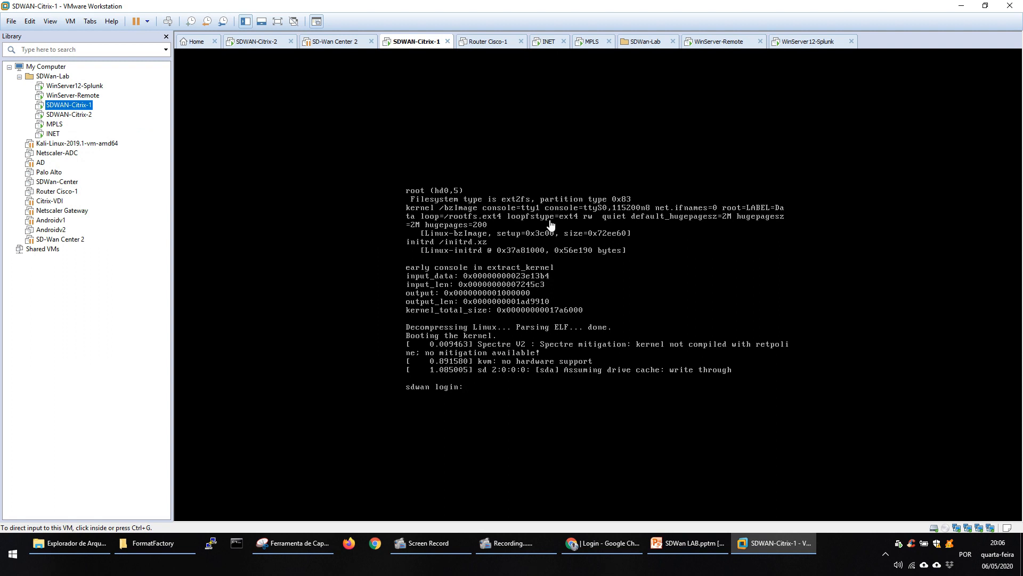
click(963, 11)
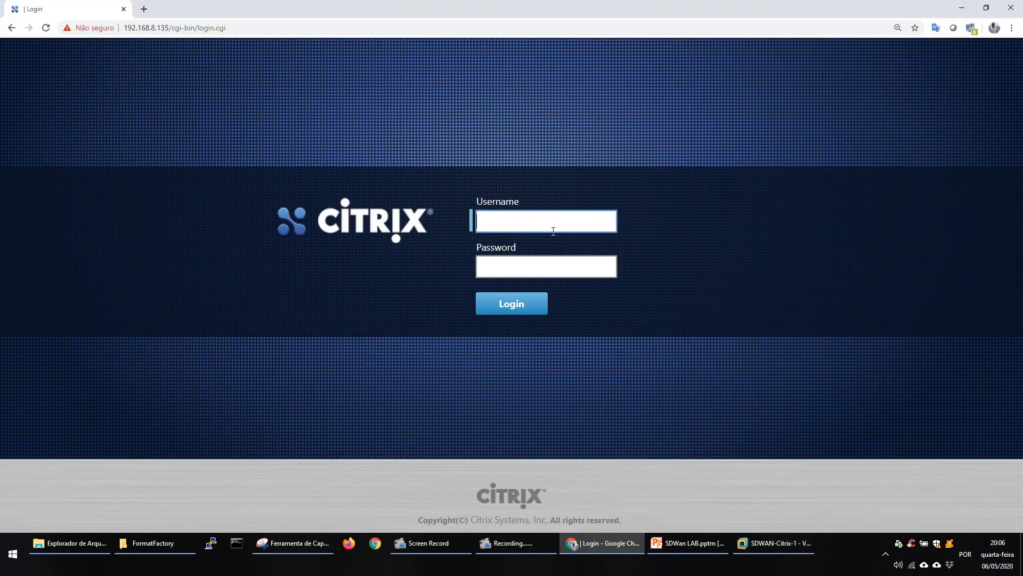
Log in to the web console as admin with the account password and dismiss the license warning.
text(admin)
key(Tab)
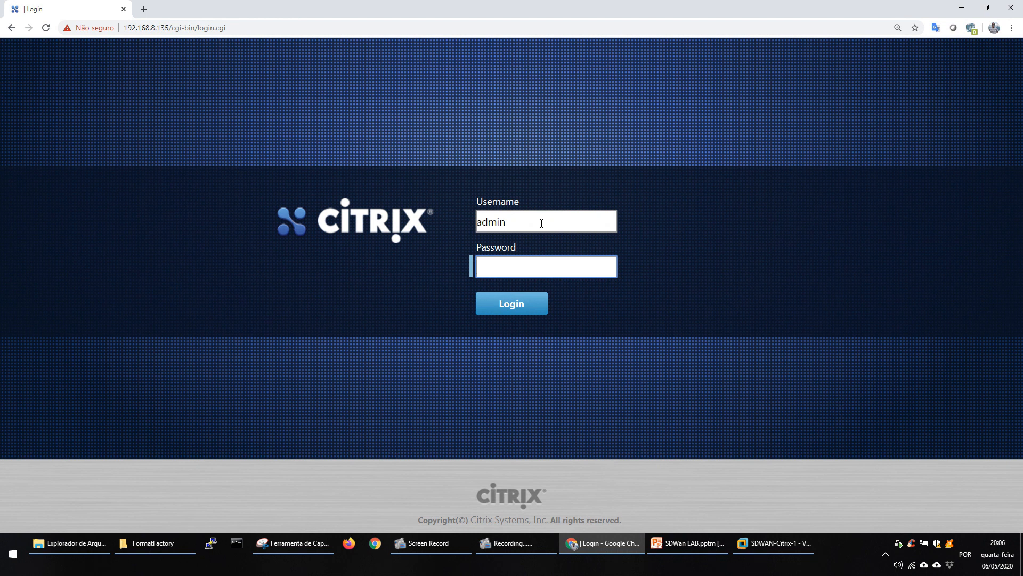
text(••••••••)
key(Return)
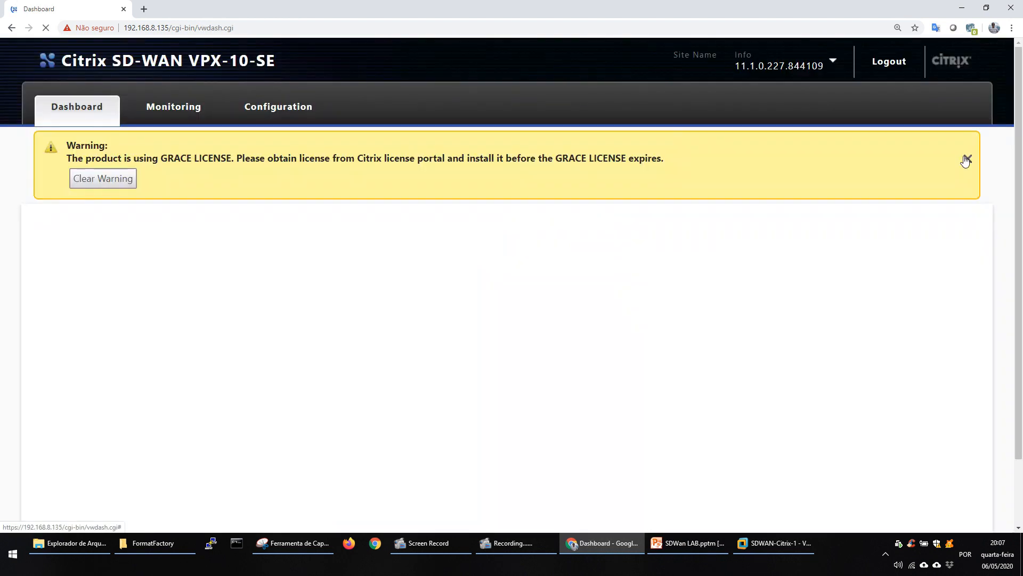
click(964, 159)
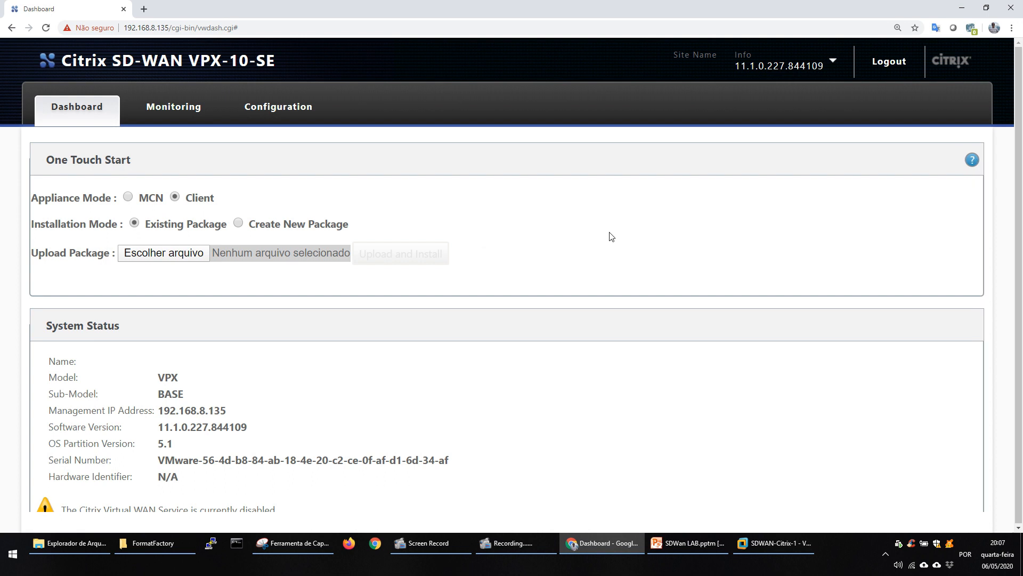
Open the Configuration section and compare the software version in the header with the version captured in the Snipping Tool.
click(288, 118)
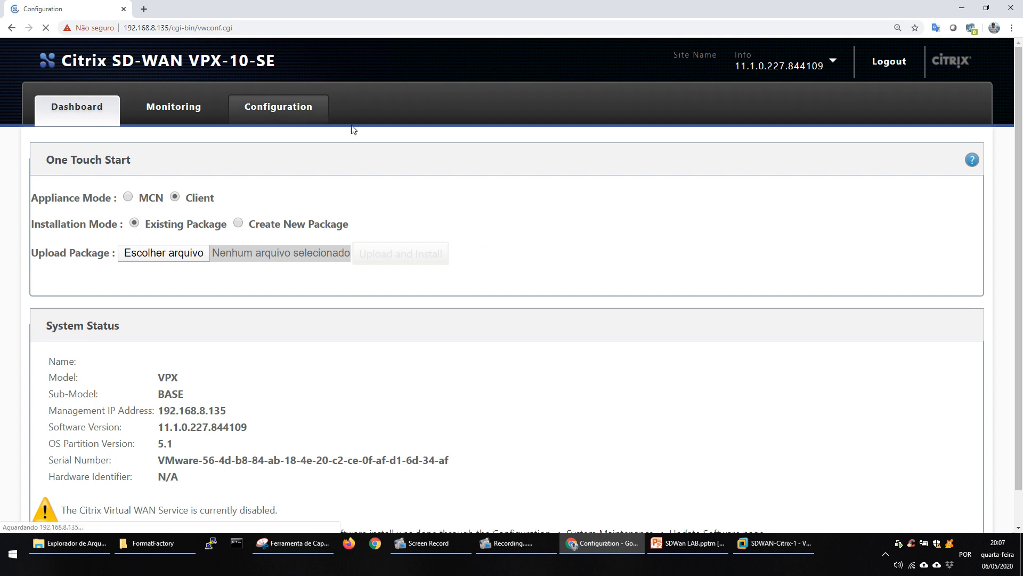
click(791, 71)
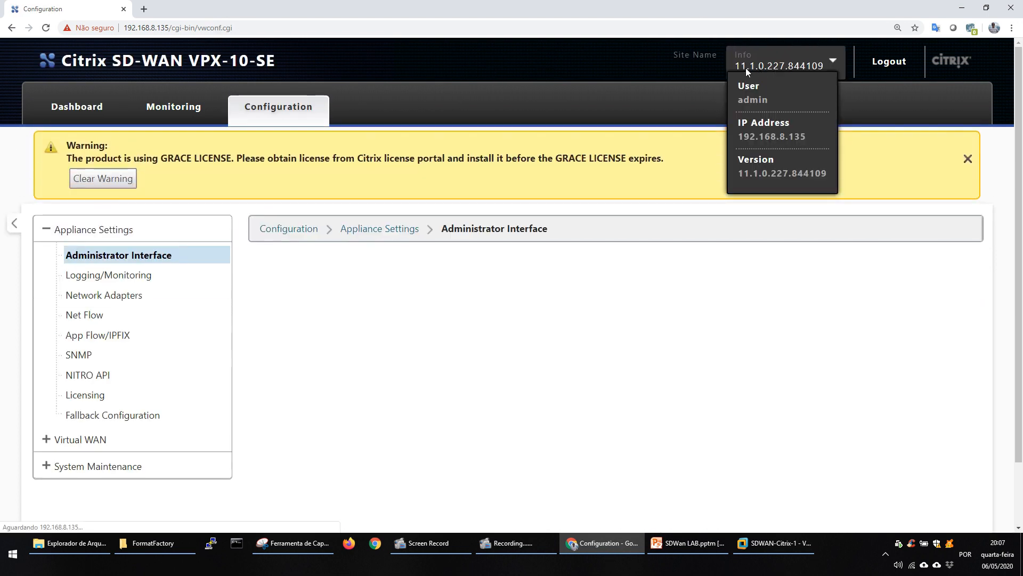
click(307, 545)
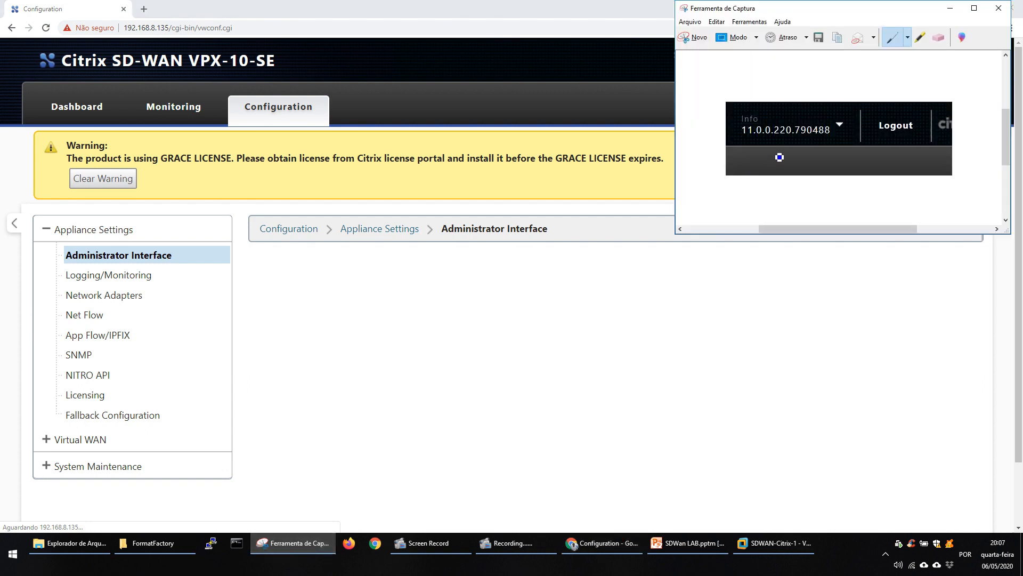
click(950, 8)
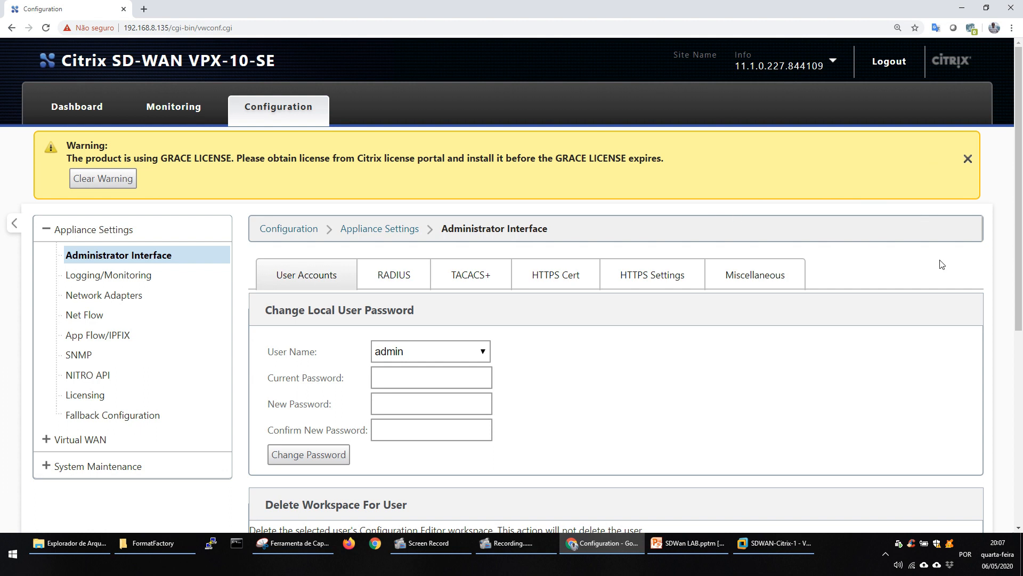
Open the Licensing page in Appliance Settings and review the license status and the local license upload option.
click(84, 395)
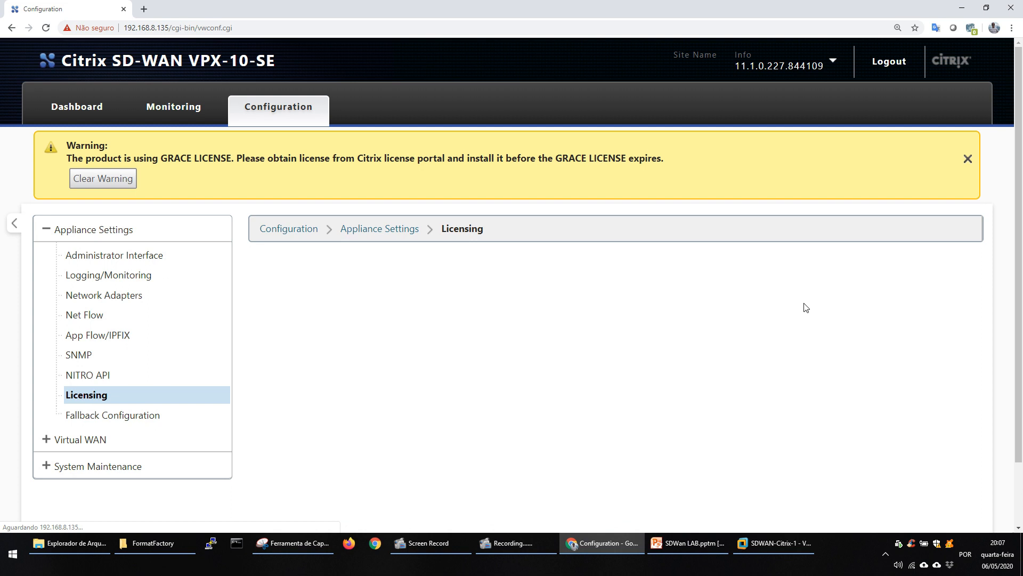
scroll(1018, 186, down, 1)
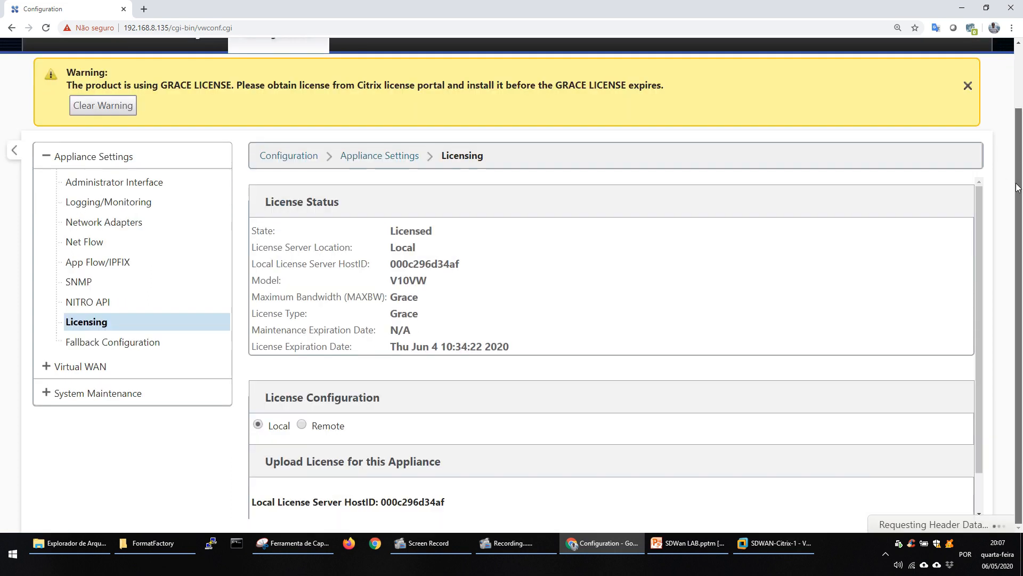
drag(412, 313, 428, 306)
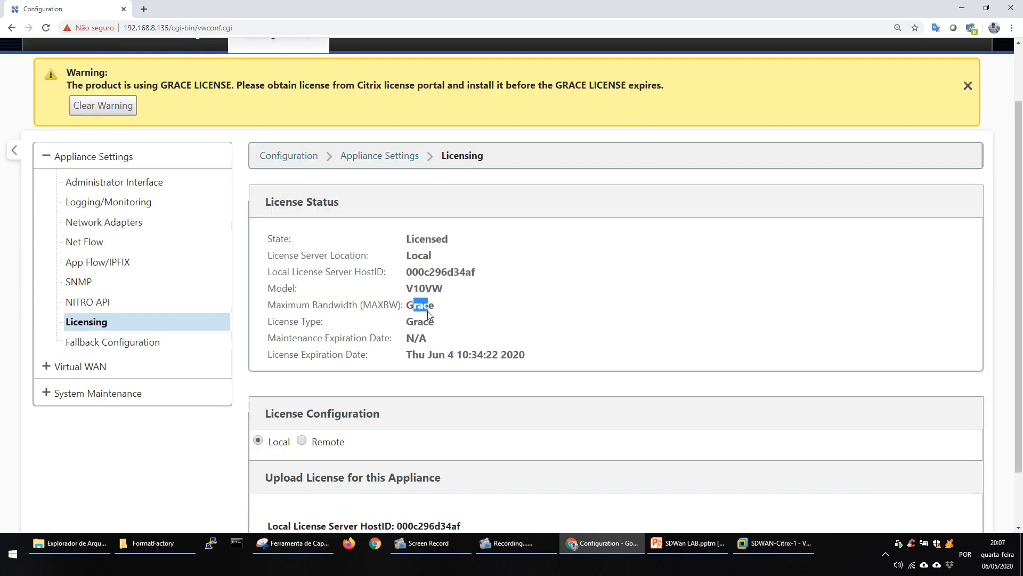
scroll(1000, 338, down, 1)
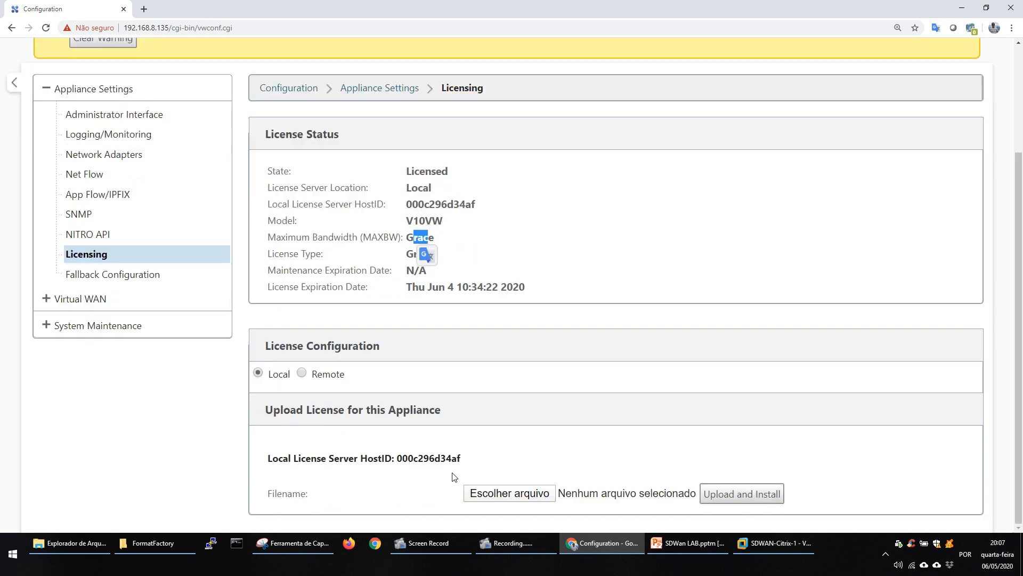
click(512, 492)
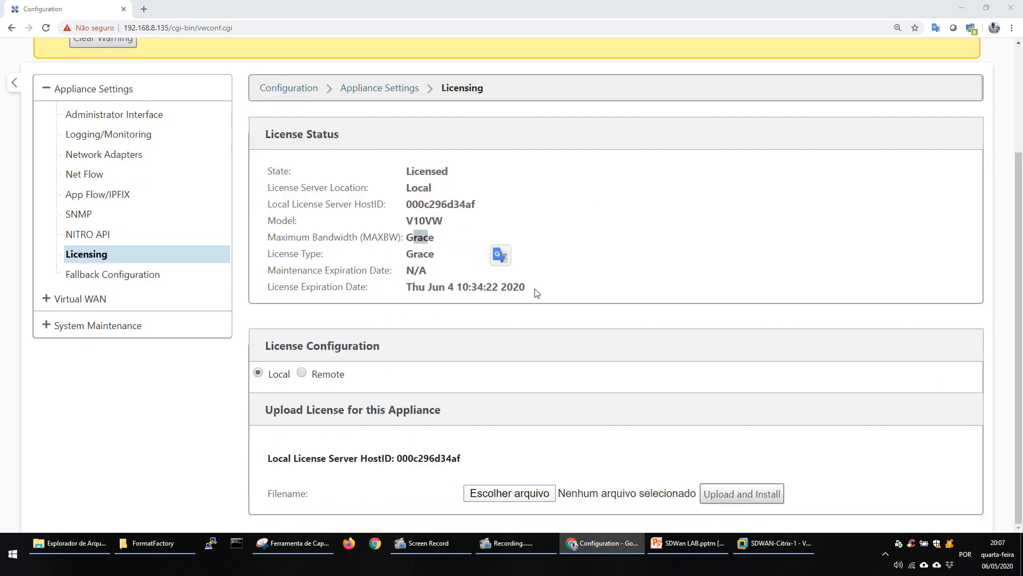
key(Escape)
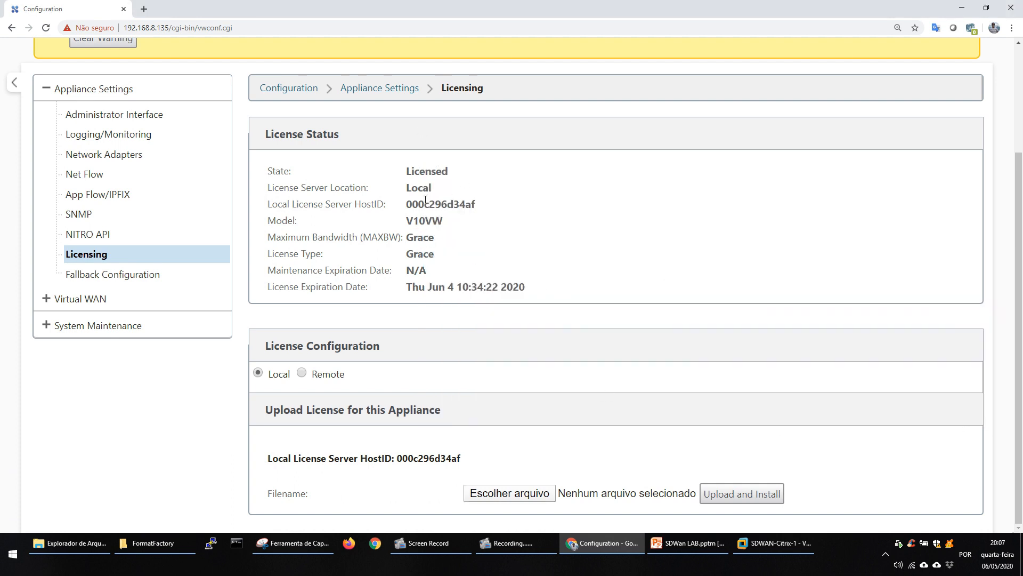
Examine the License Status details, in particular the Local License Server HostID.
drag(408, 170, 469, 271)
click(514, 239)
drag(469, 197, 270, 202)
click(472, 236)
drag(481, 208, 271, 206)
click(542, 223)
drag(481, 210, 364, 204)
click(513, 197)
Dismiss the license warning, view the Virtual WAN site configuration, and return to Appliance Settings.
click(48, 299)
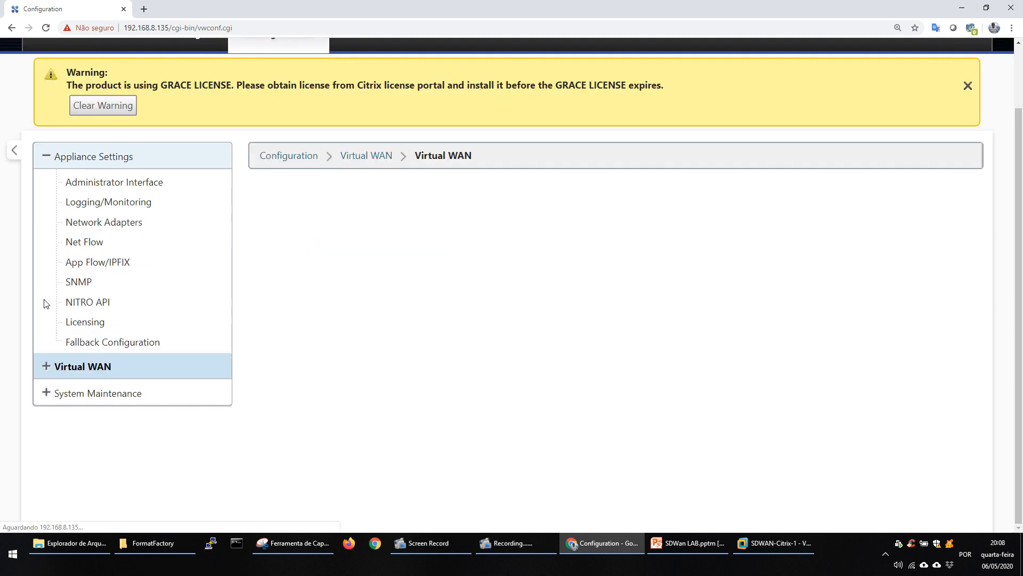
click(967, 86)
click(63, 364)
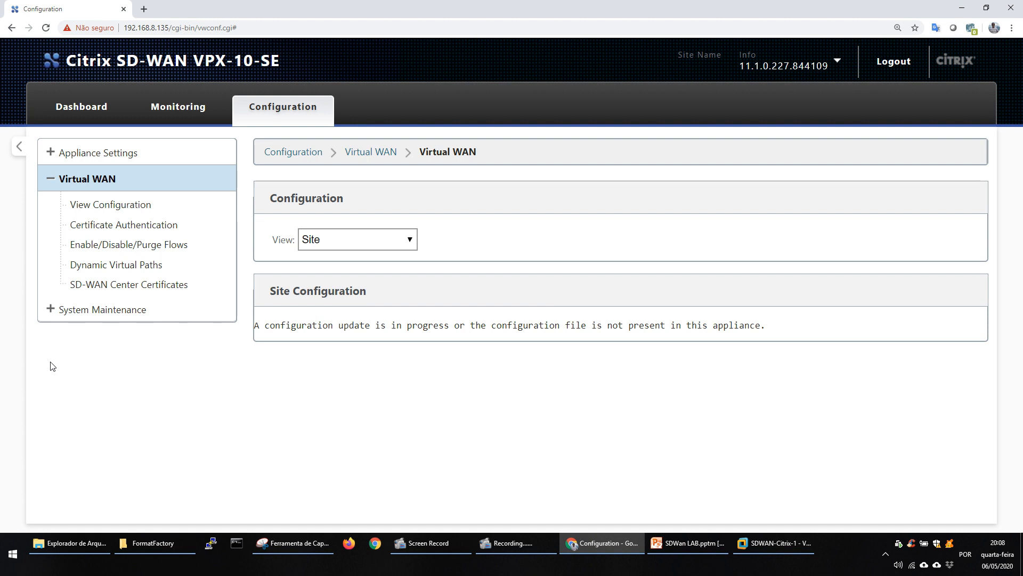
click(49, 153)
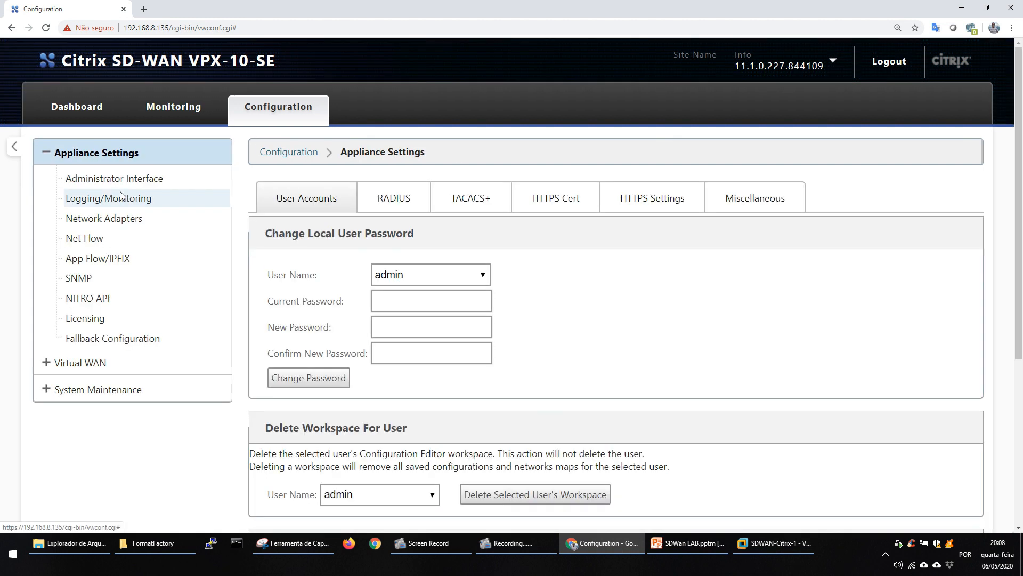
Switch the management web console to MCN mode from the Miscellaneous settings of the Administrator Interface and confirm the switch.
click(760, 205)
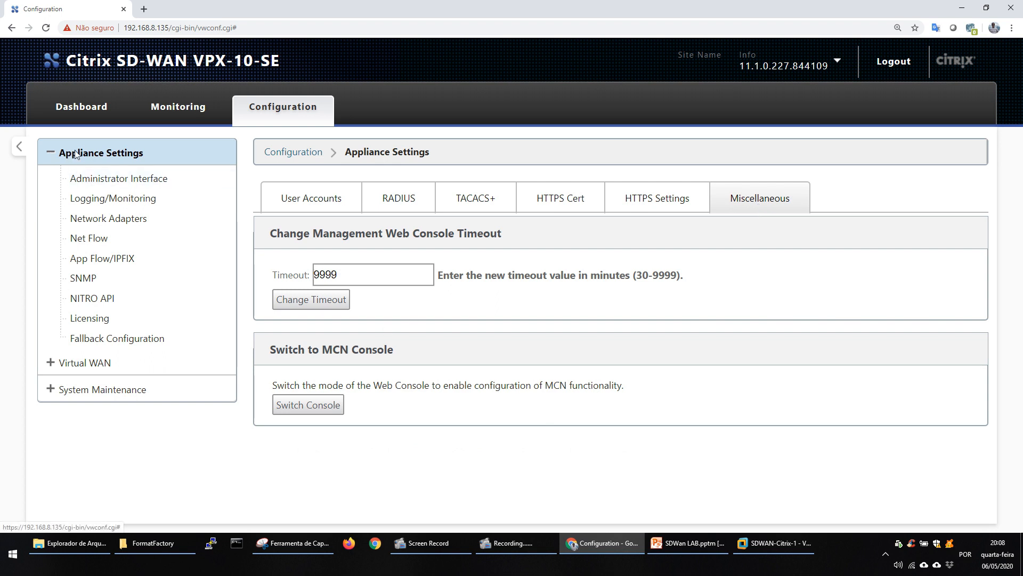
click(112, 180)
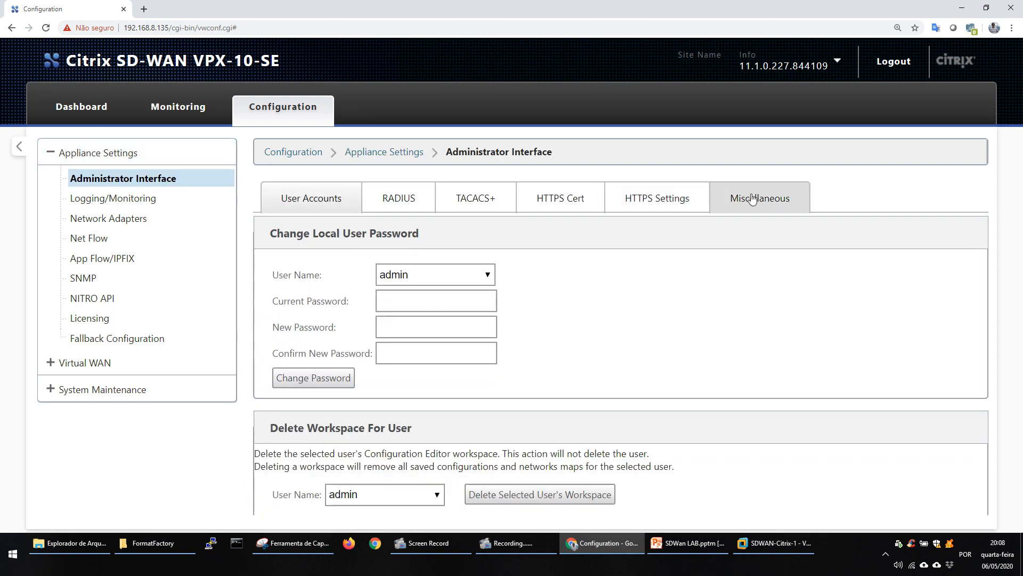
click(752, 199)
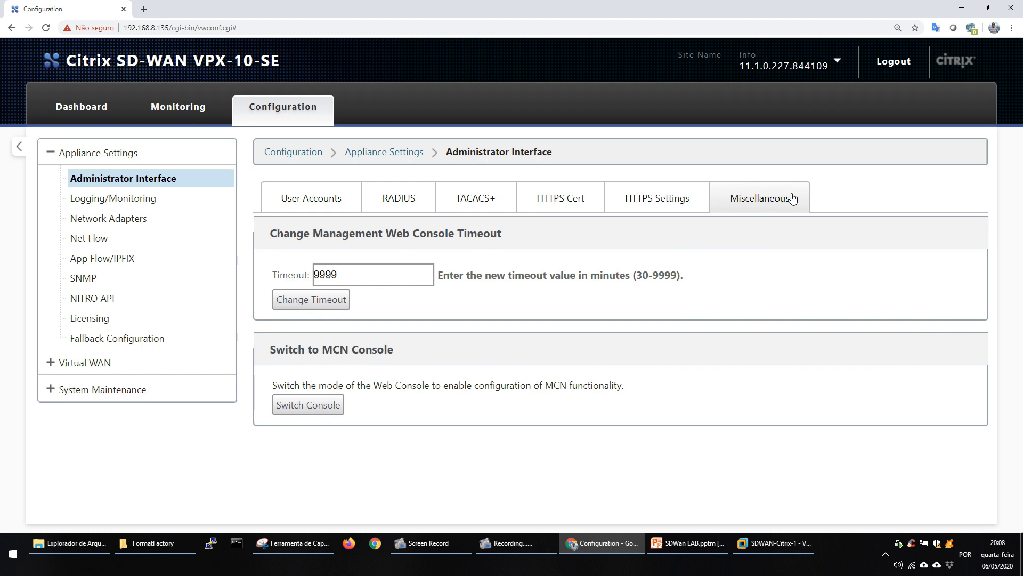
click(309, 405)
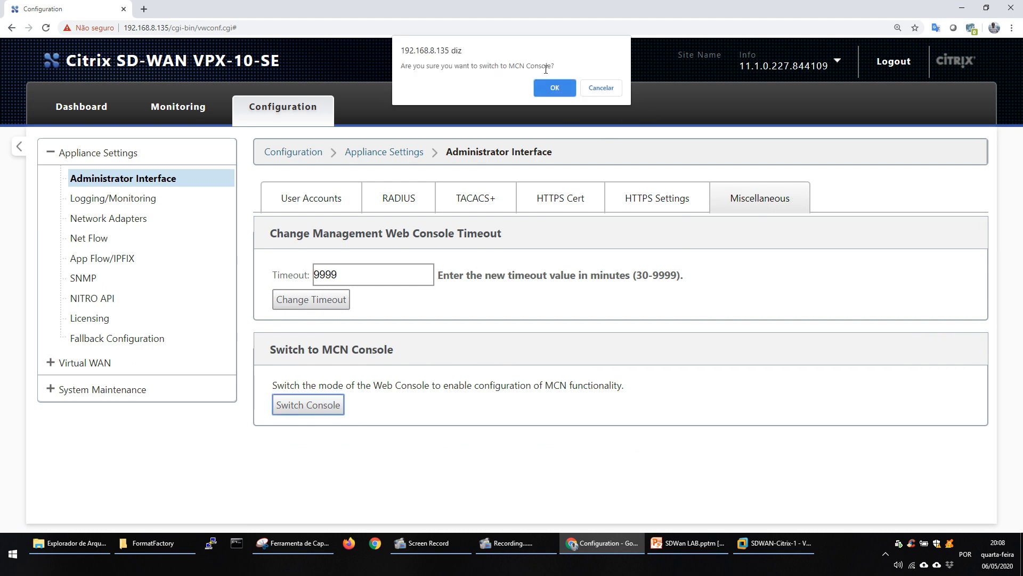
click(555, 88)
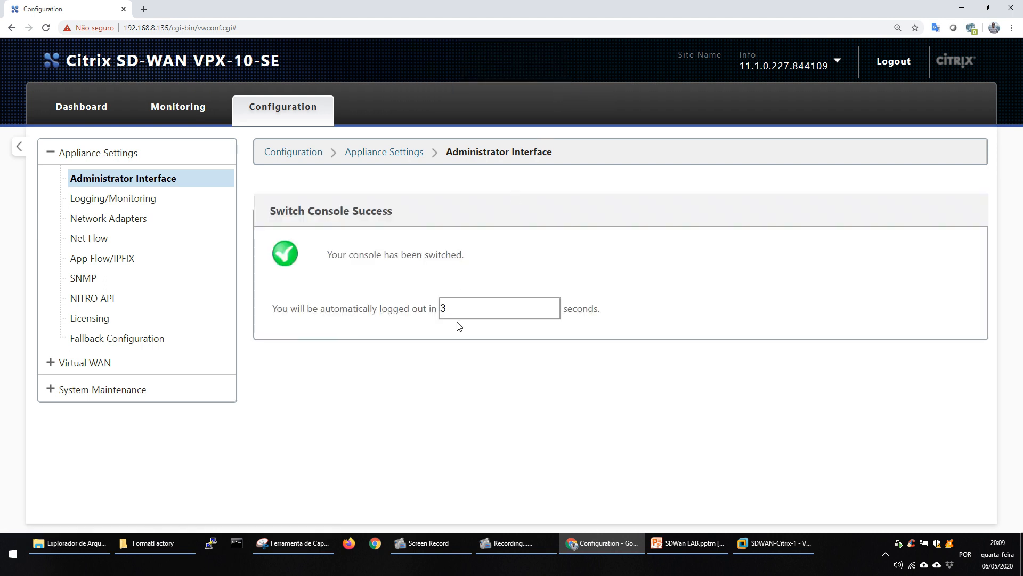
click(50, 362)
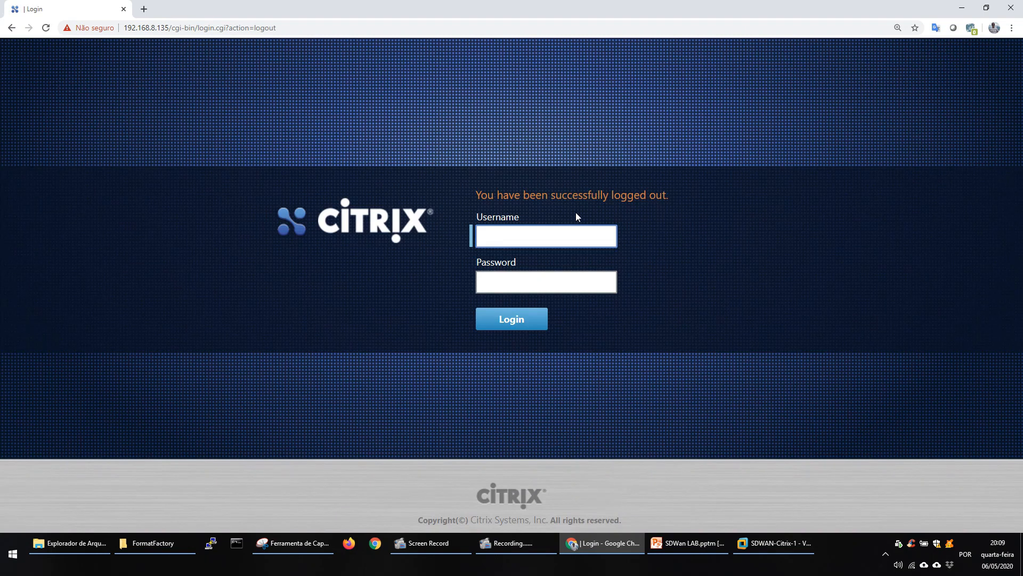
Log back in to the appliance console as admin, entering the account password.
text(admin)
key(Tab)
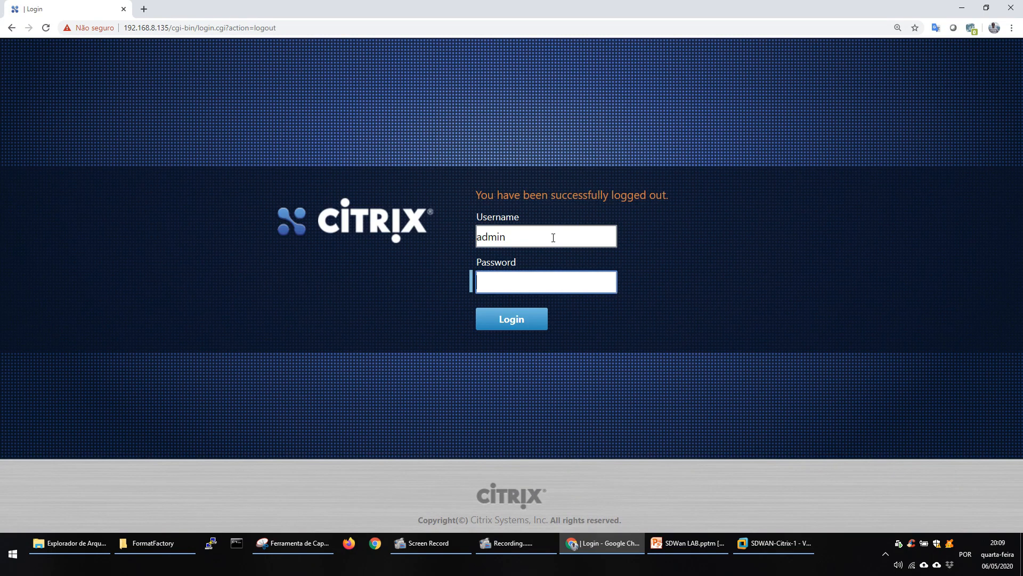
text(password)
key(Return)
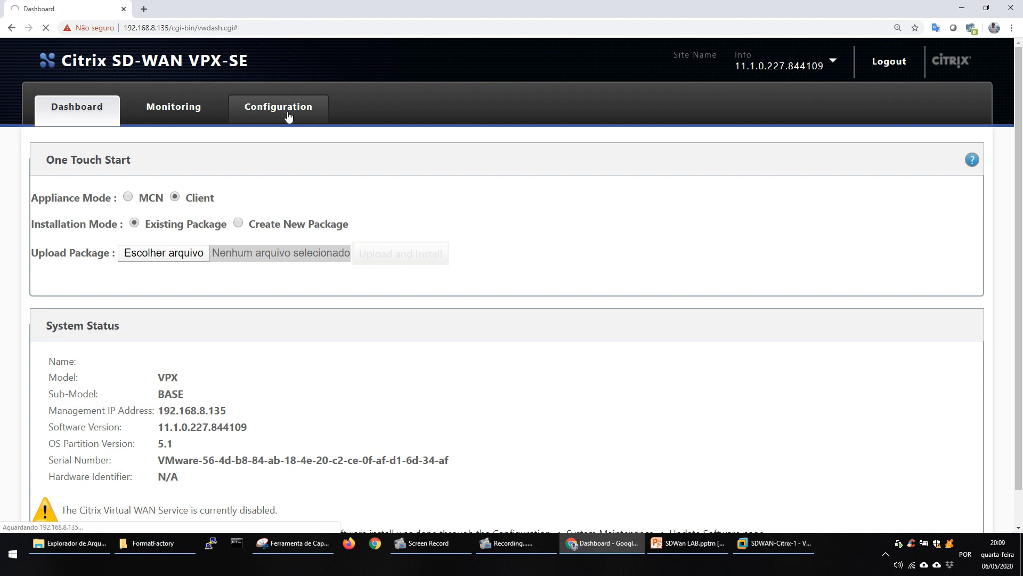
View the Virtual WAN site configuration, dismiss the license warning, and open the Configuration Editor.
click(288, 116)
click(51, 438)
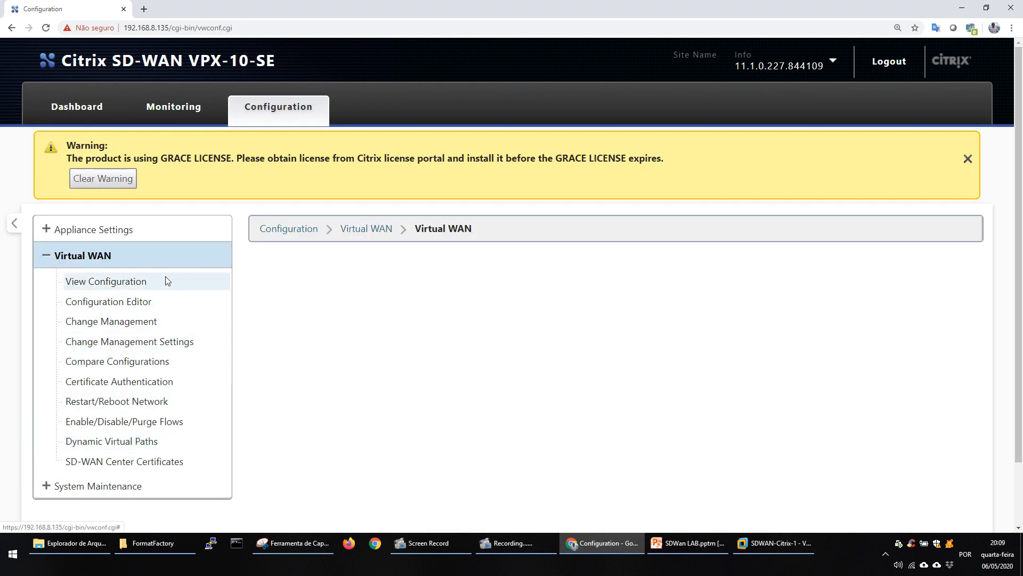
click(138, 286)
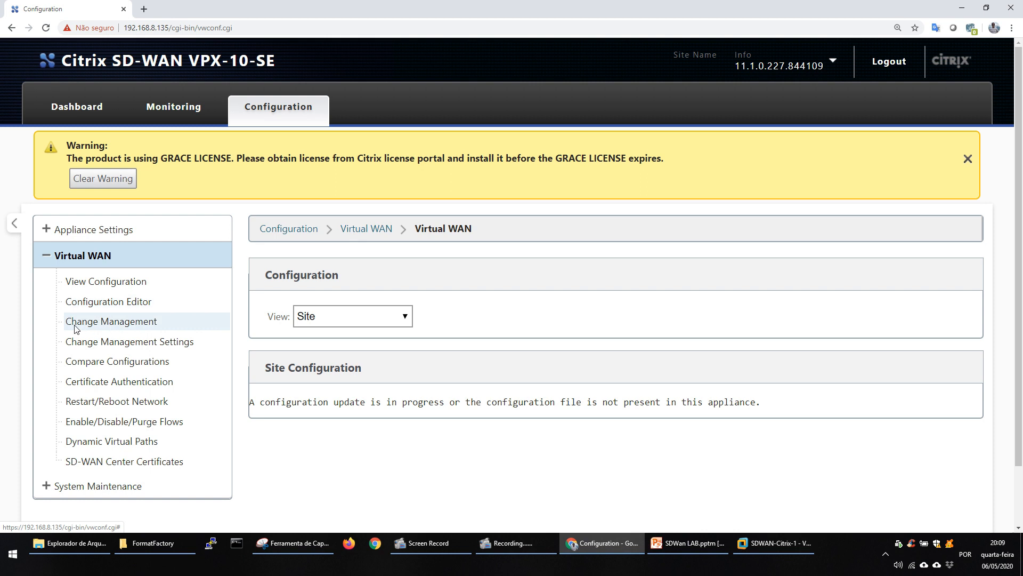
click(965, 157)
click(104, 228)
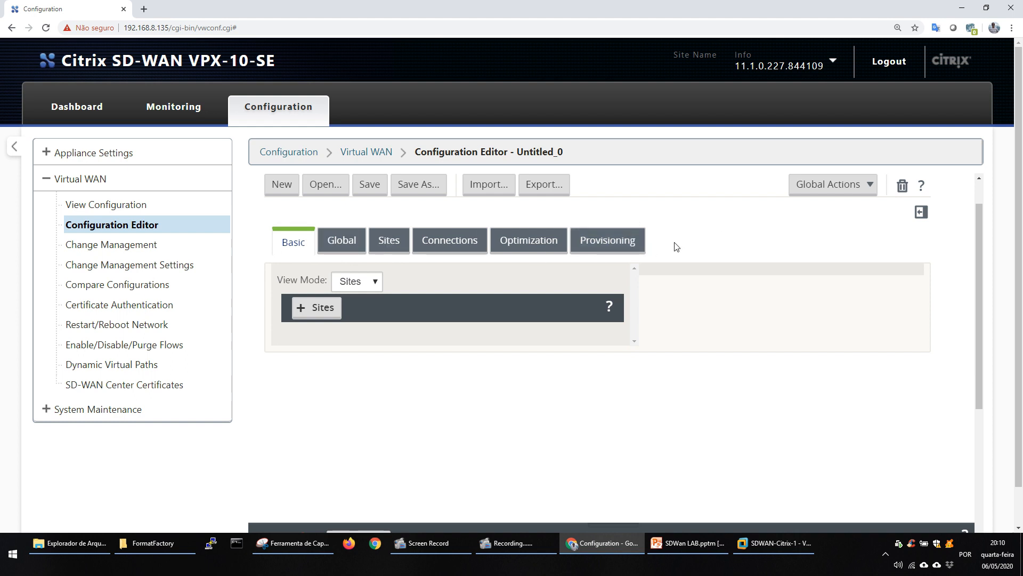
Add a site named DC with the VPX model and primary MCN mode to the new configuration.
click(314, 311)
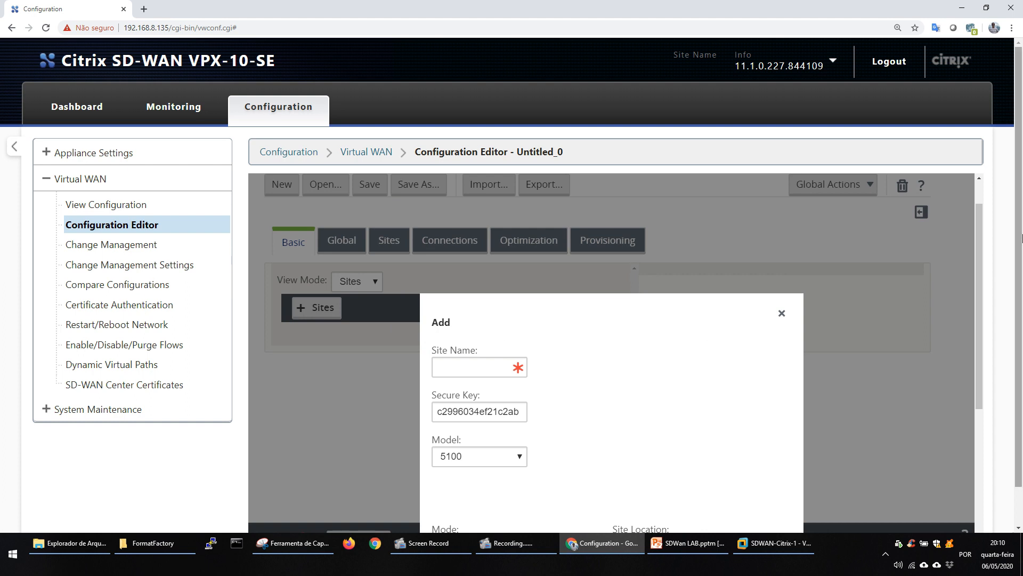
scroll(586, 365, down, 1)
click(464, 332)
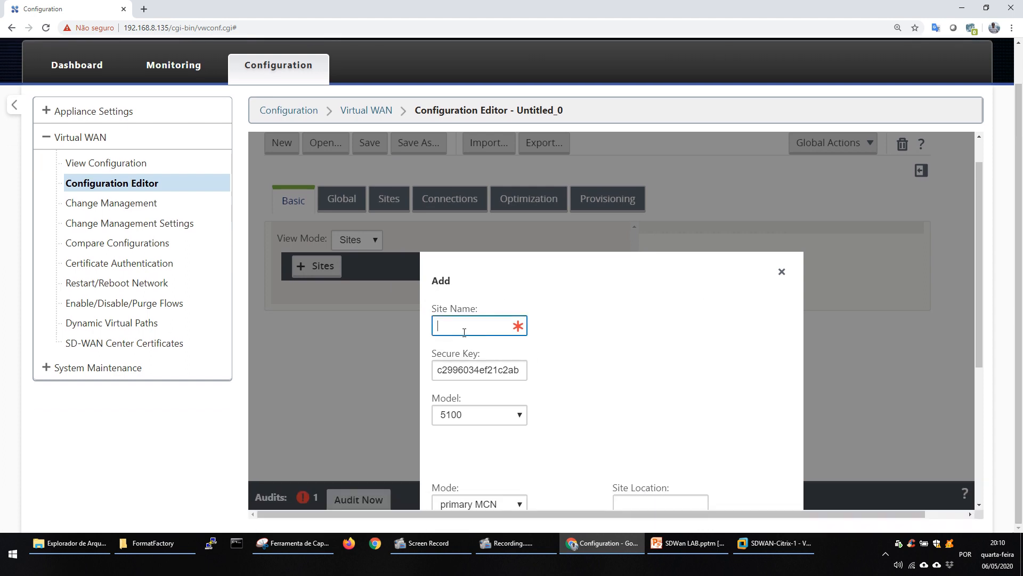
text(DC)
click(476, 416)
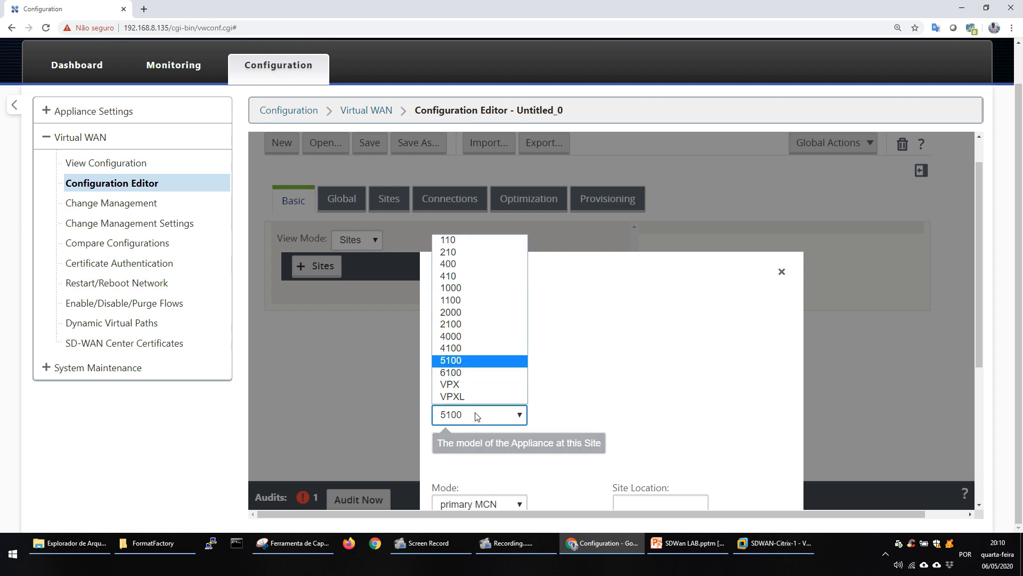
click(449, 385)
drag(977, 299, 980, 413)
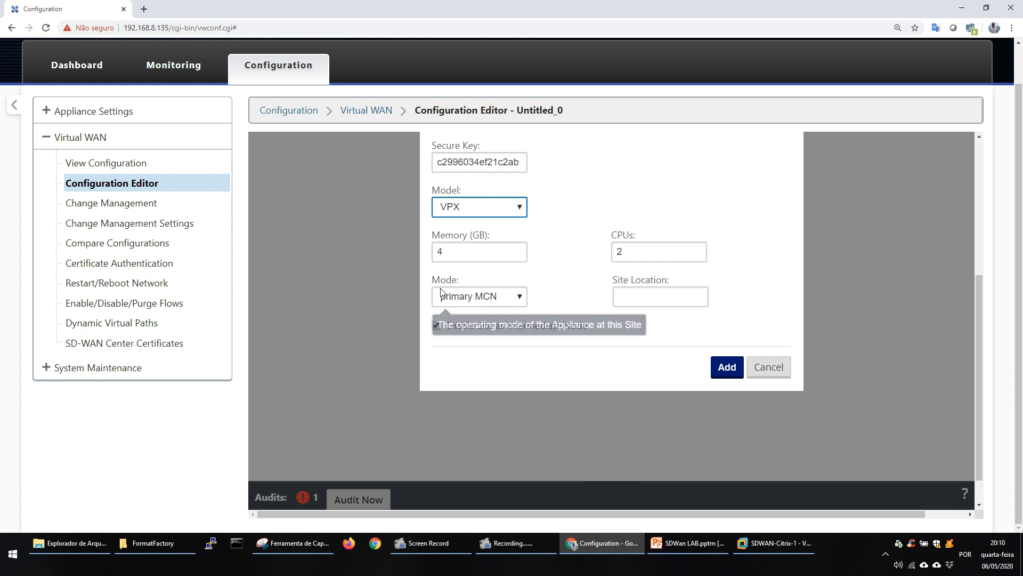
click(520, 299)
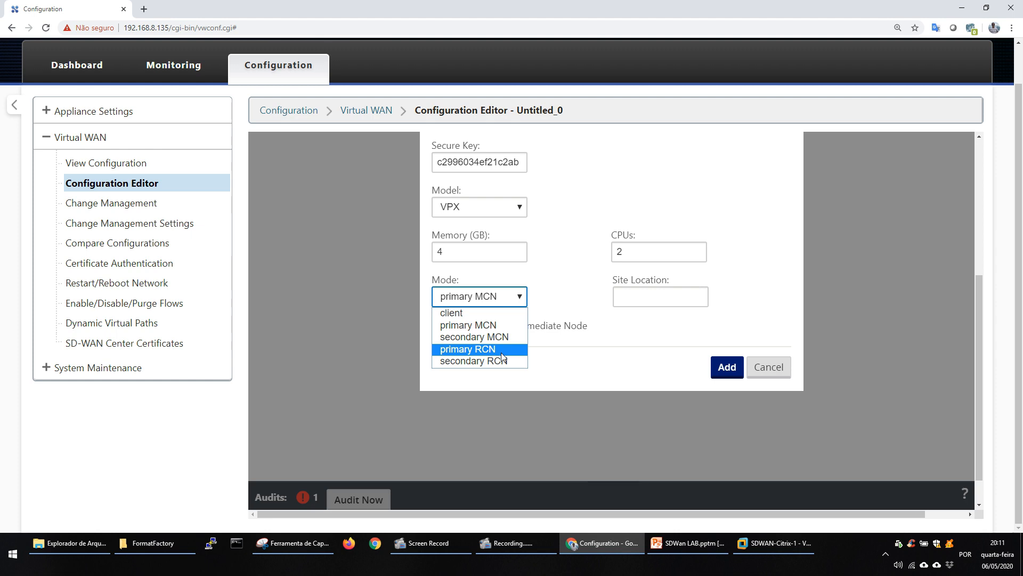
click(490, 327)
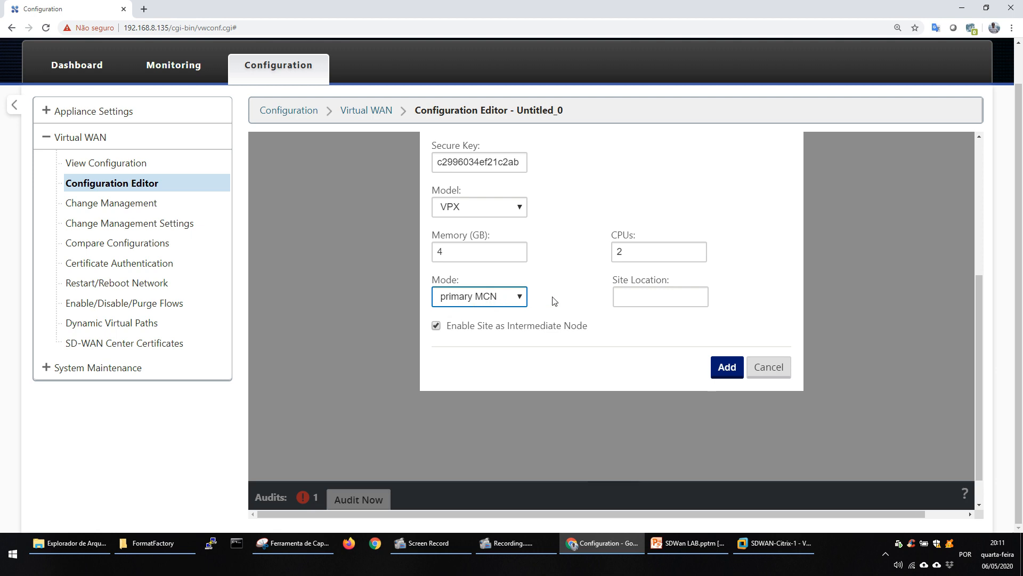
click(726, 367)
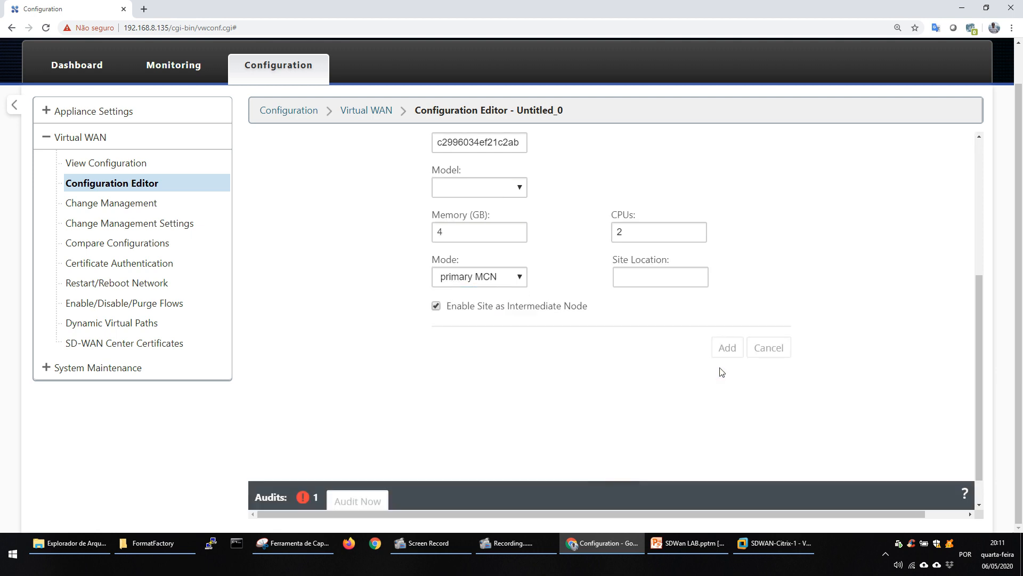
drag(983, 327, 983, 240)
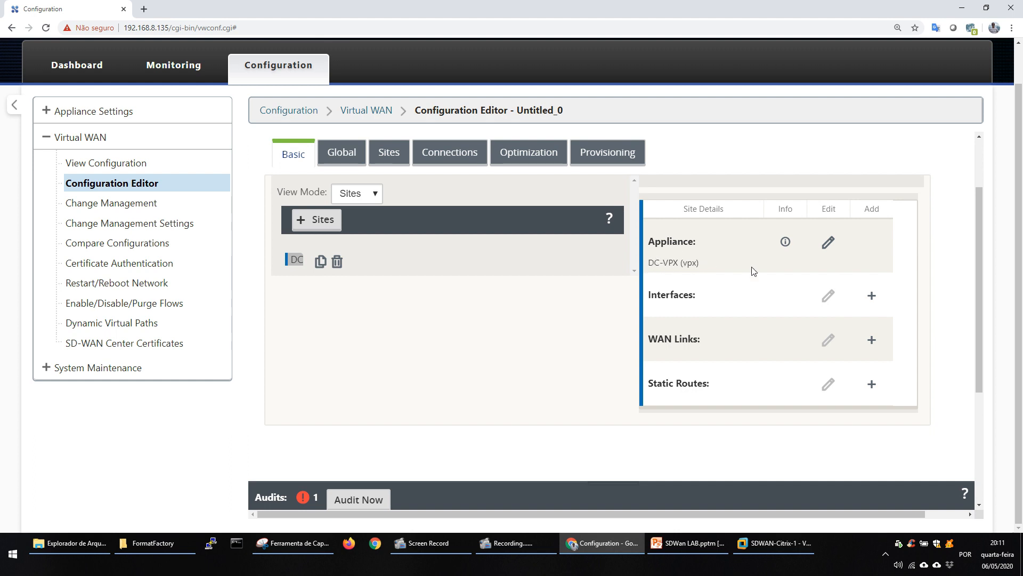
Start an interface group with Ethernet interface 1 for the DC site, checking the port layout on the Topologia Datacenter slide in PowerPoint.
click(871, 296)
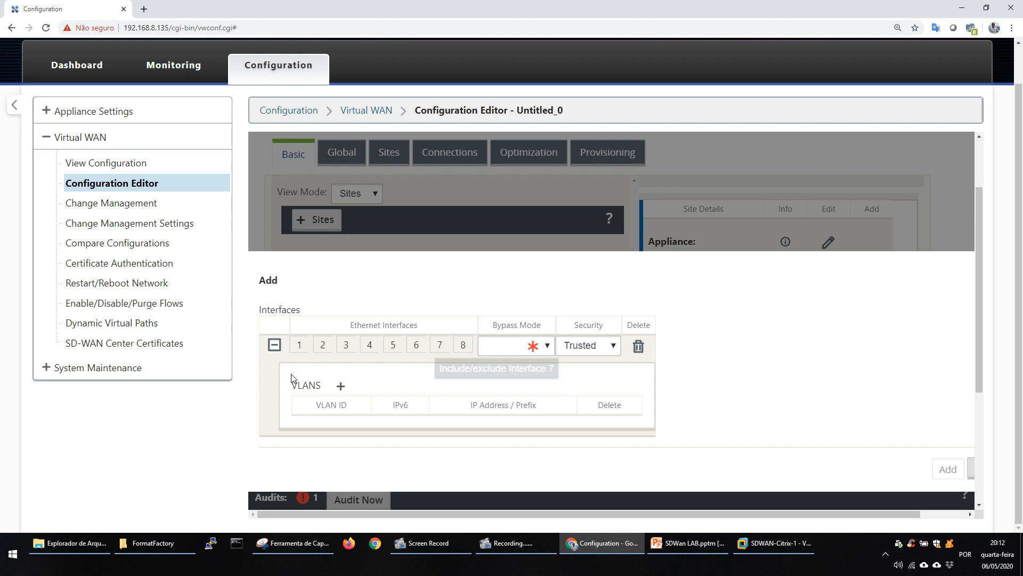
click(299, 344)
click(698, 549)
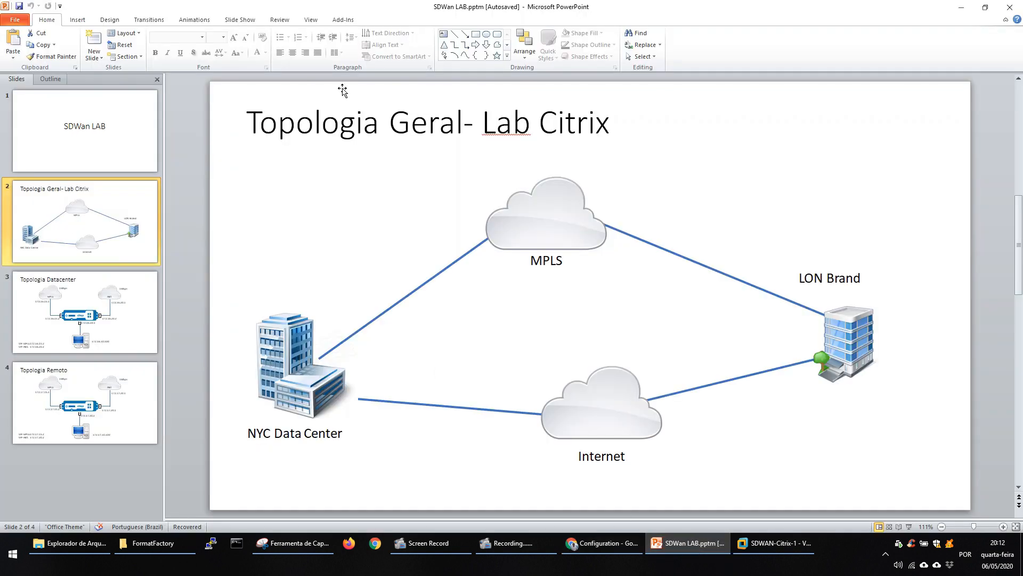
click(106, 299)
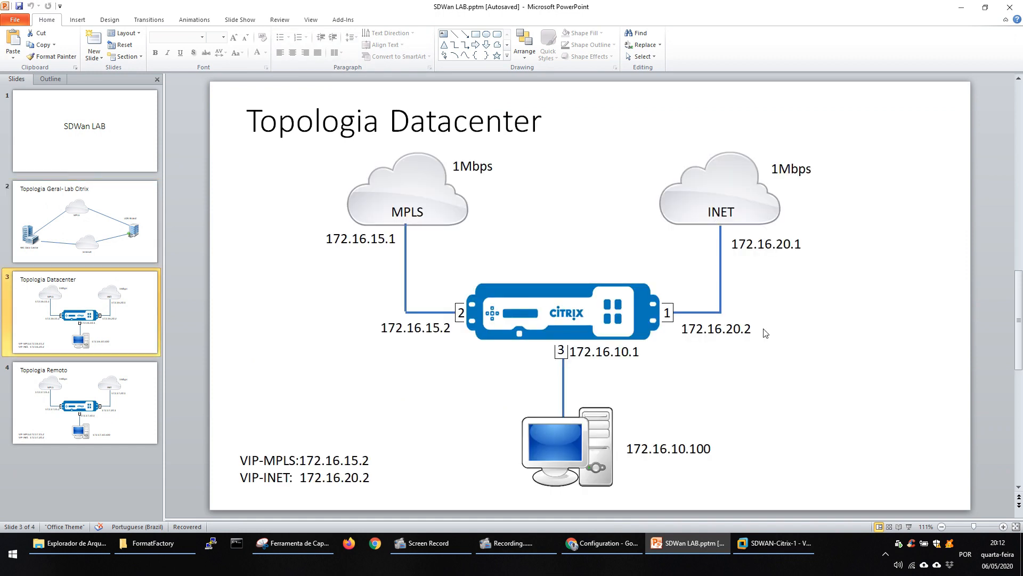
click(961, 11)
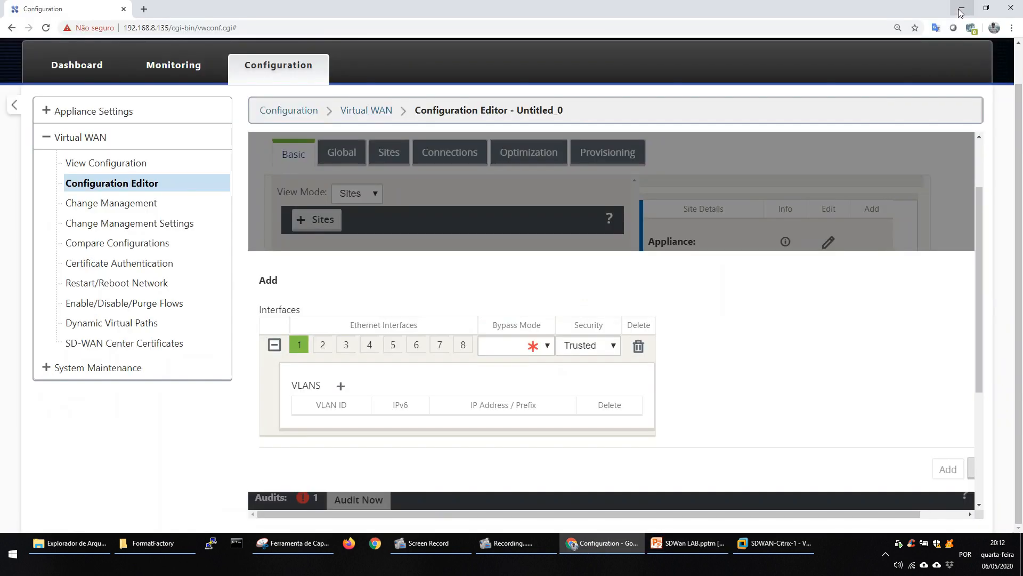
Try including Ethernet interface 2 in the group, compare the available bypass modes, and exclude it again.
click(516, 349)
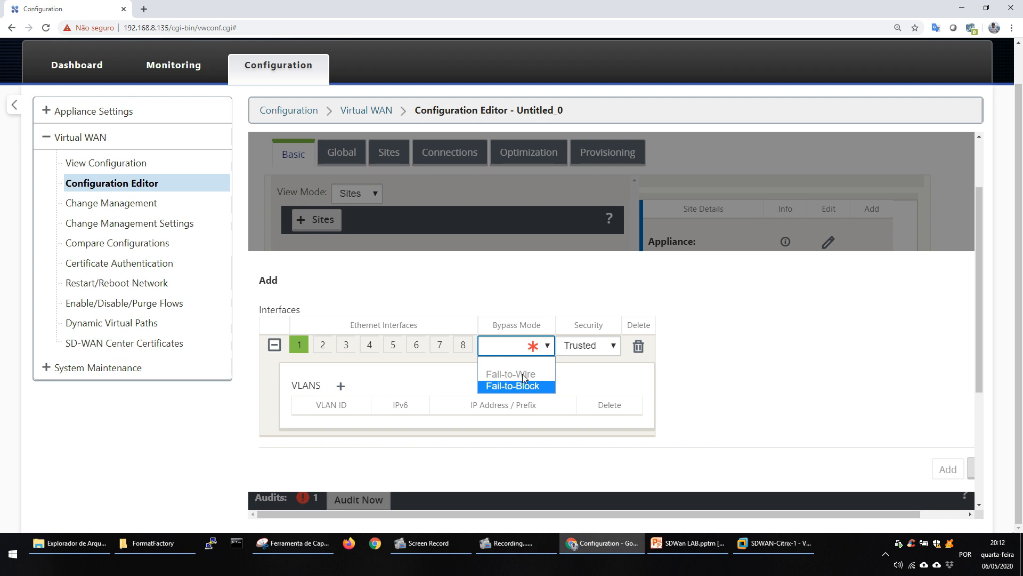
click(387, 393)
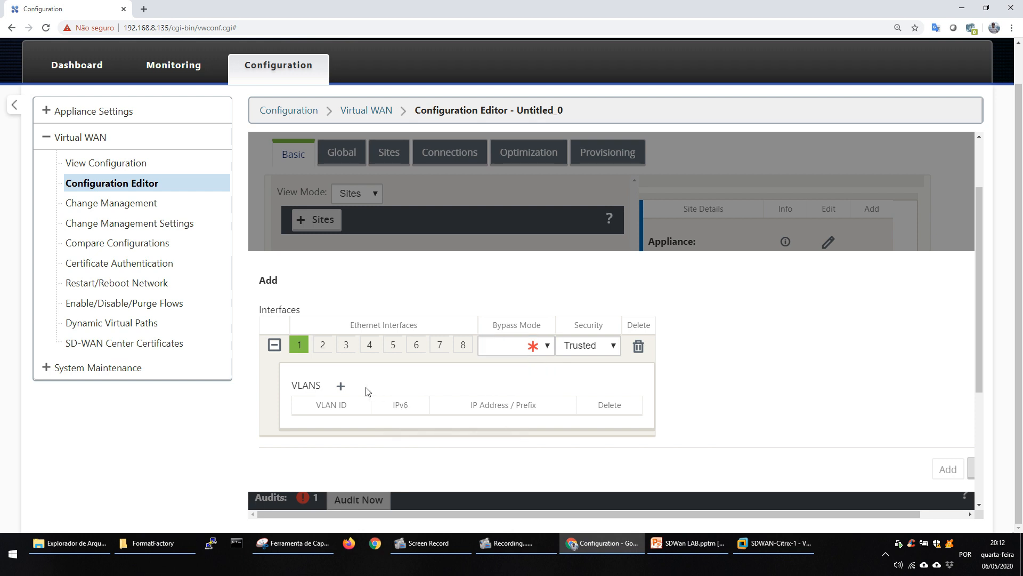
click(321, 347)
click(519, 346)
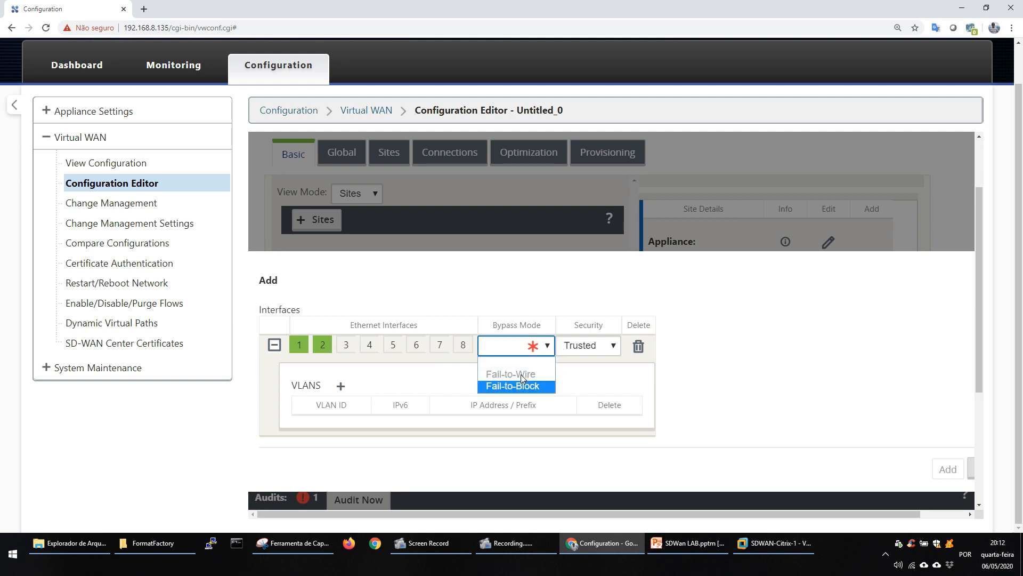
click(325, 347)
click(325, 347)
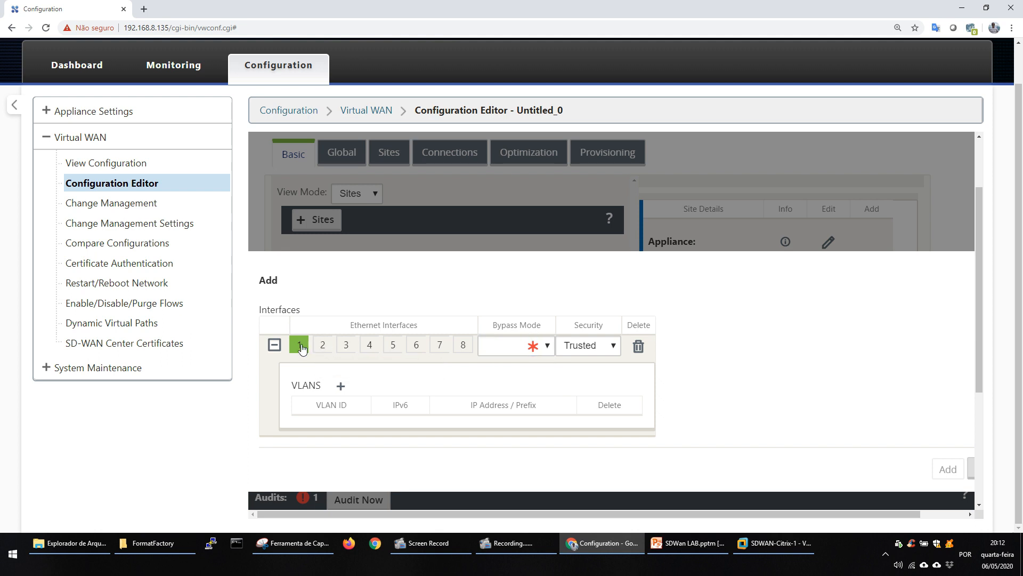
Set the interface group's bypass mode to Fail-to-Block and its security to Trusted.
click(532, 347)
click(511, 385)
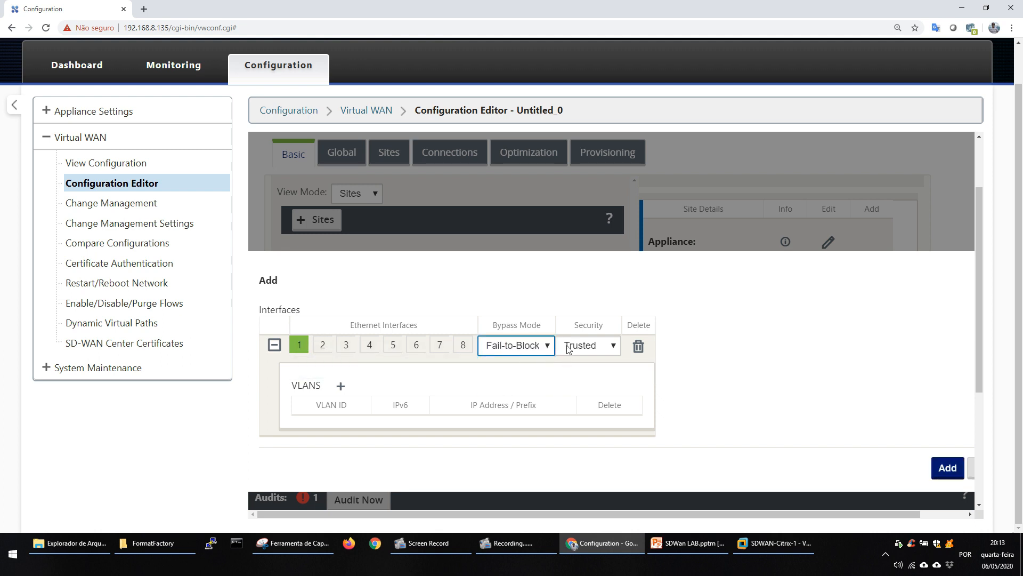
click(596, 346)
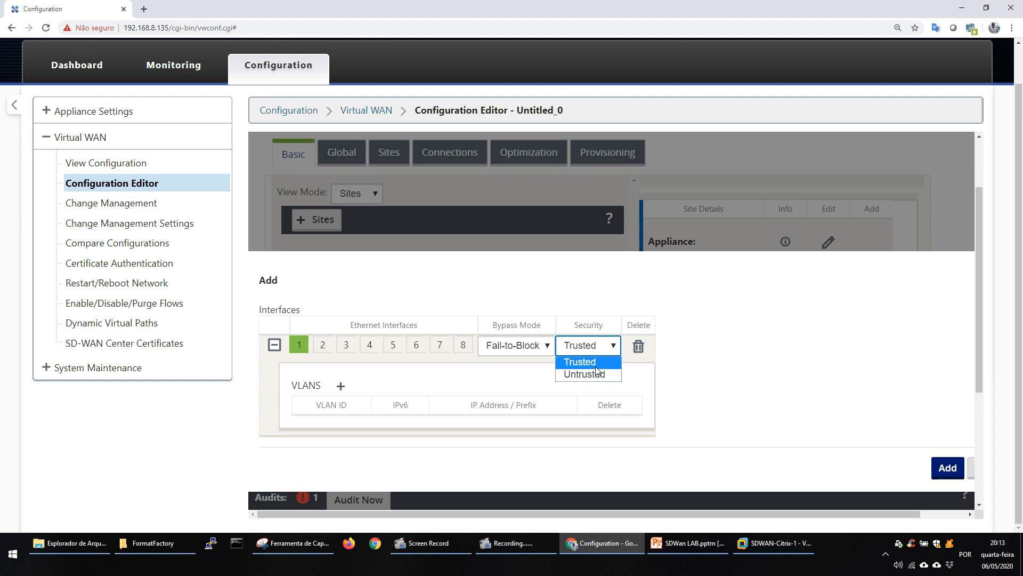
click(591, 362)
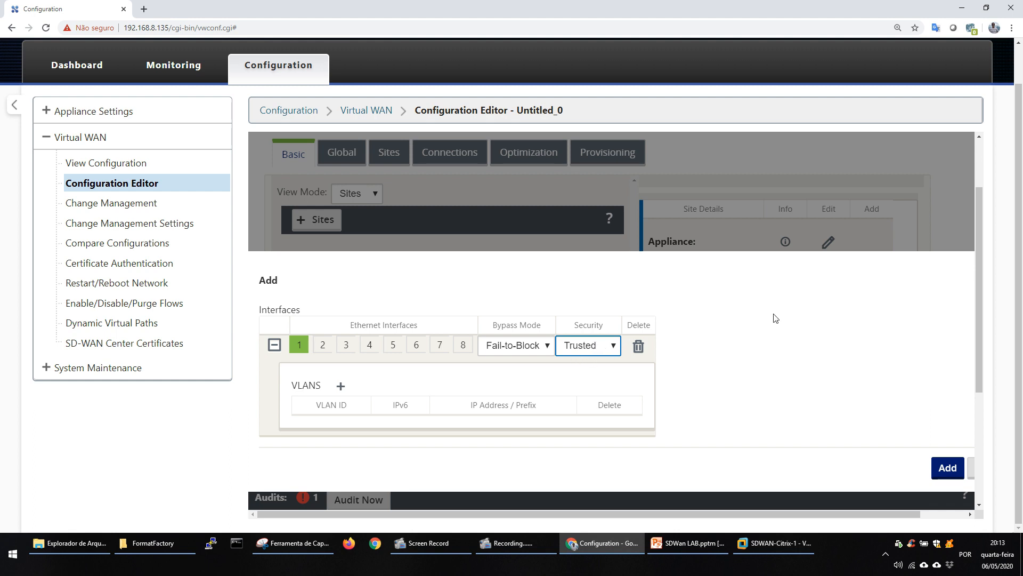
Add VLAN 0 to the interface group and enter its 172.16.20.2 address, checking the Topologia Datacenter slide in PowerPoint.
drag(978, 286, 980, 351)
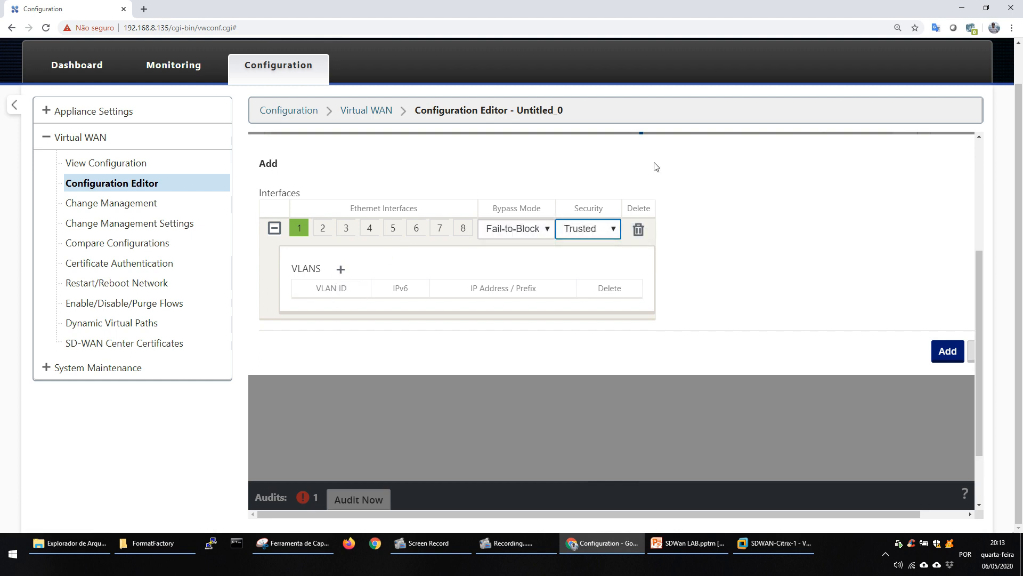
click(340, 270)
click(334, 312)
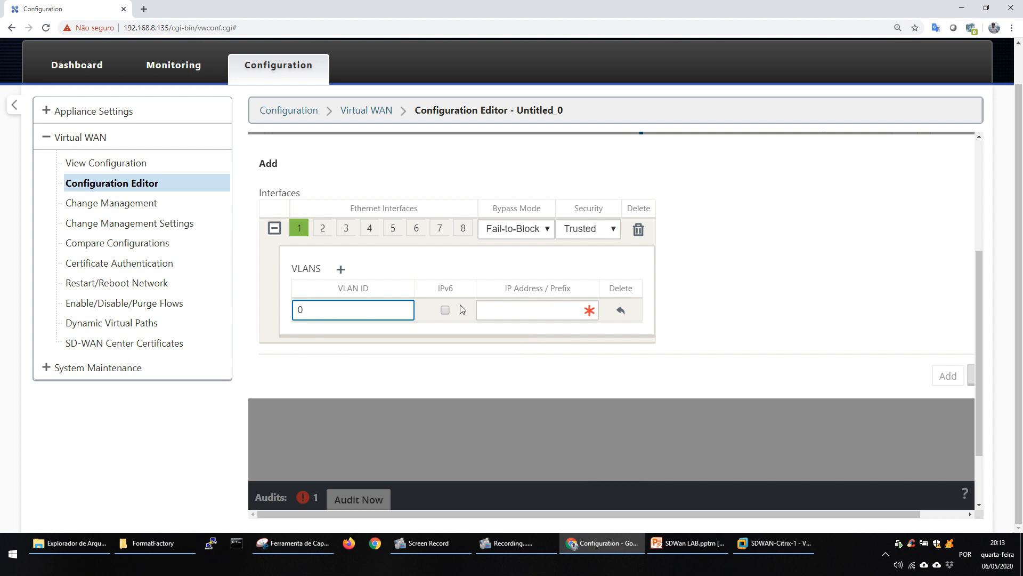
click(511, 310)
text(192.168.)
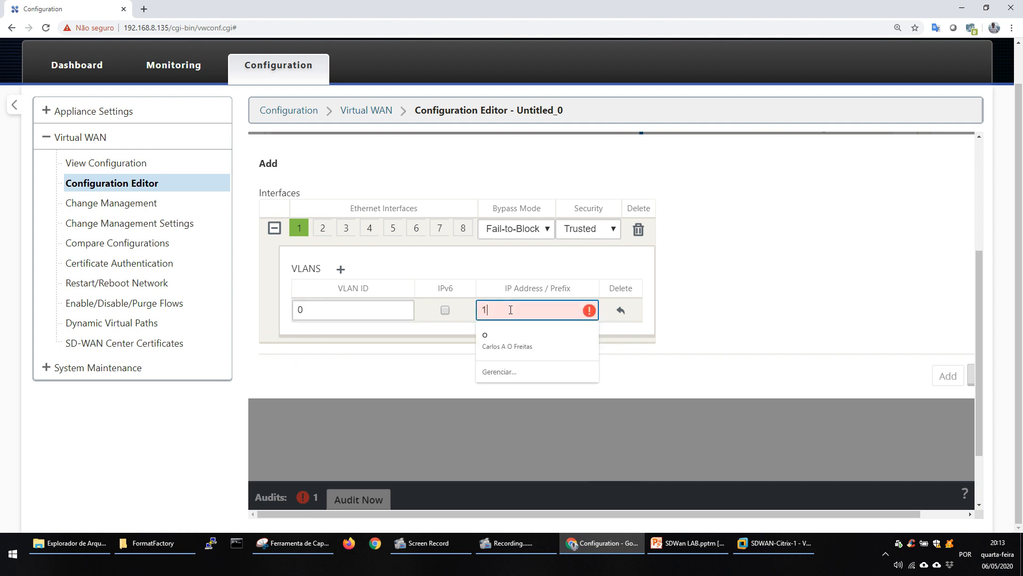
click(680, 542)
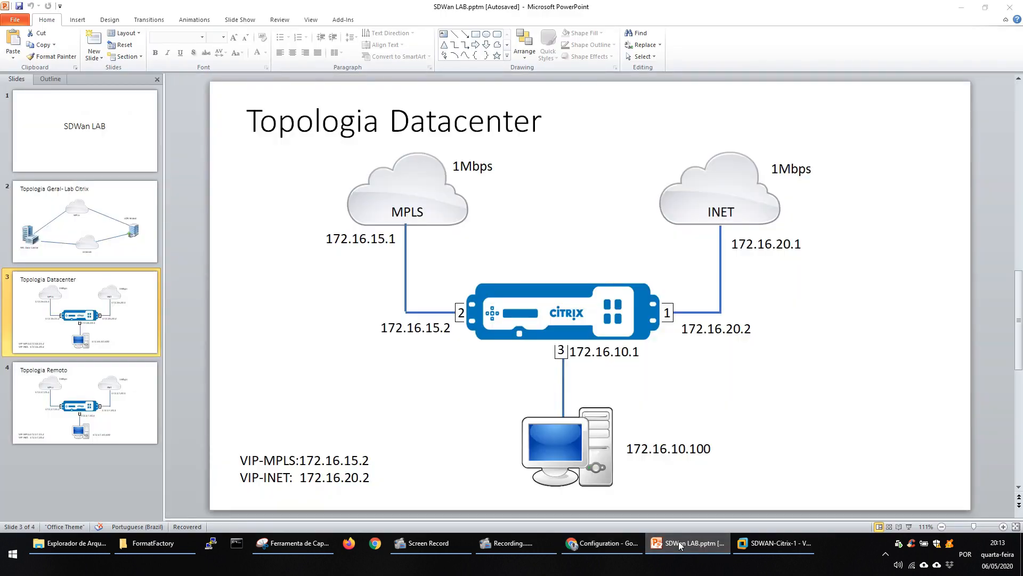
click(680, 543)
drag(479, 310, 550, 309)
text(172.16.20.2;24)
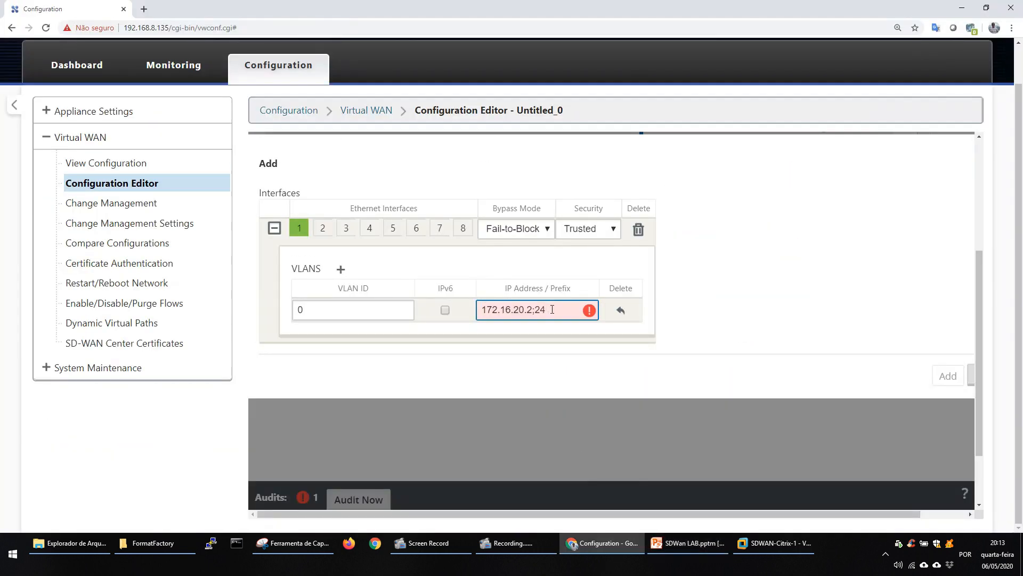
Switch the keyboard layout to English (United States), correct the VLAN address to 172.16.20.2/24, and add the interface.
key(BackSpace)
key(BackSpace)
key(BackSpace)
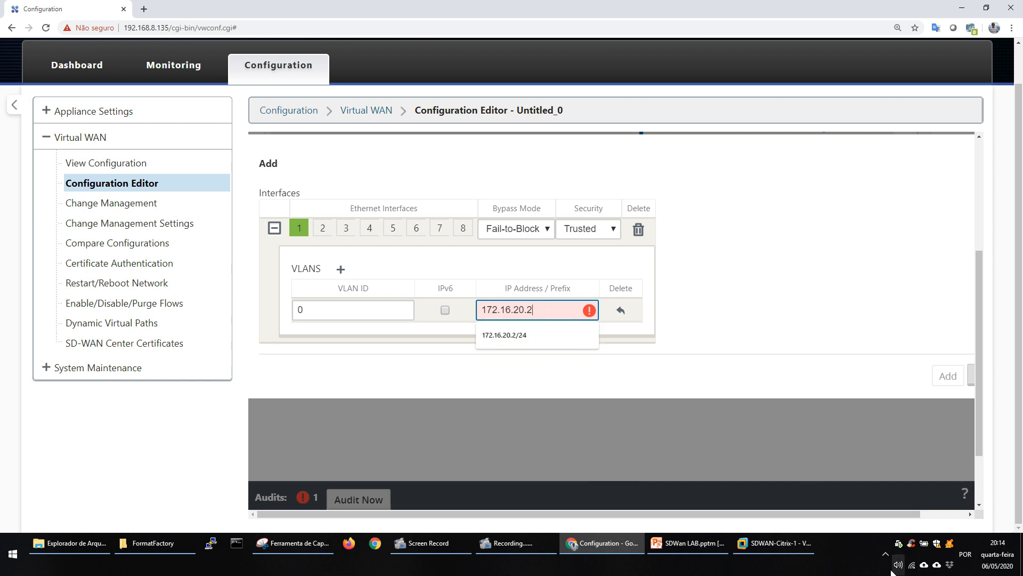
click(964, 561)
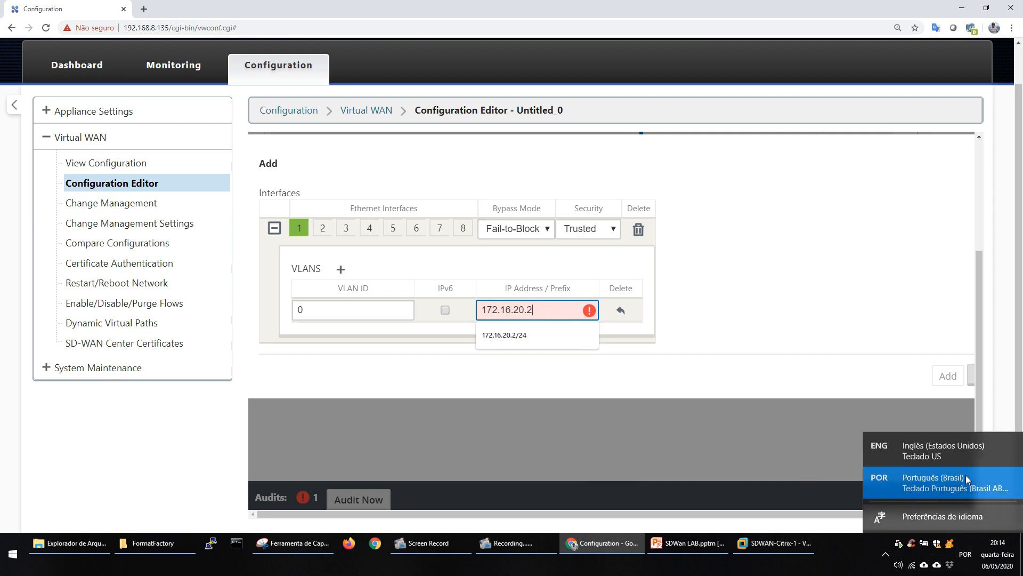
click(906, 450)
text(/24)
key(ctrl+minus)
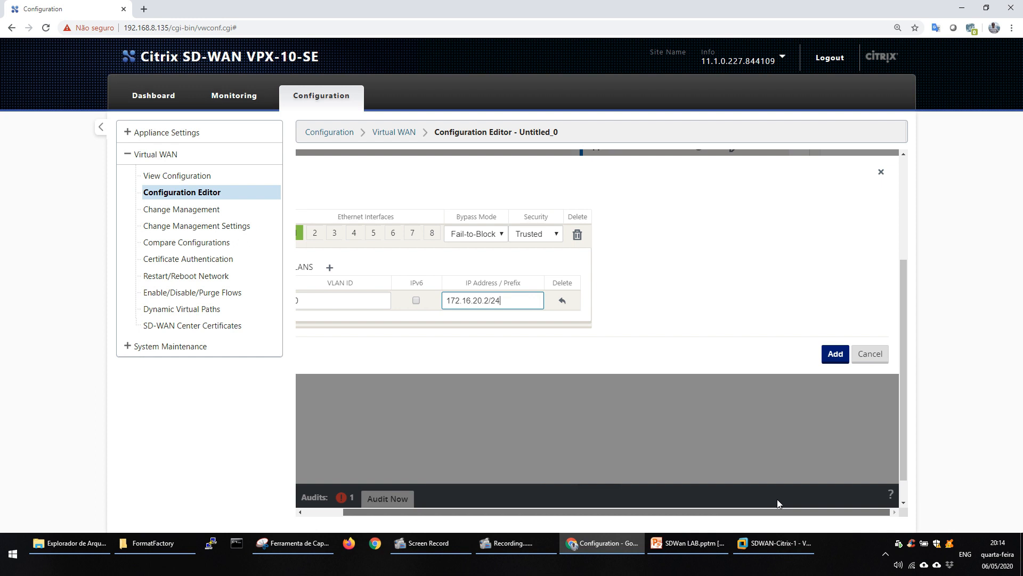
click(835, 353)
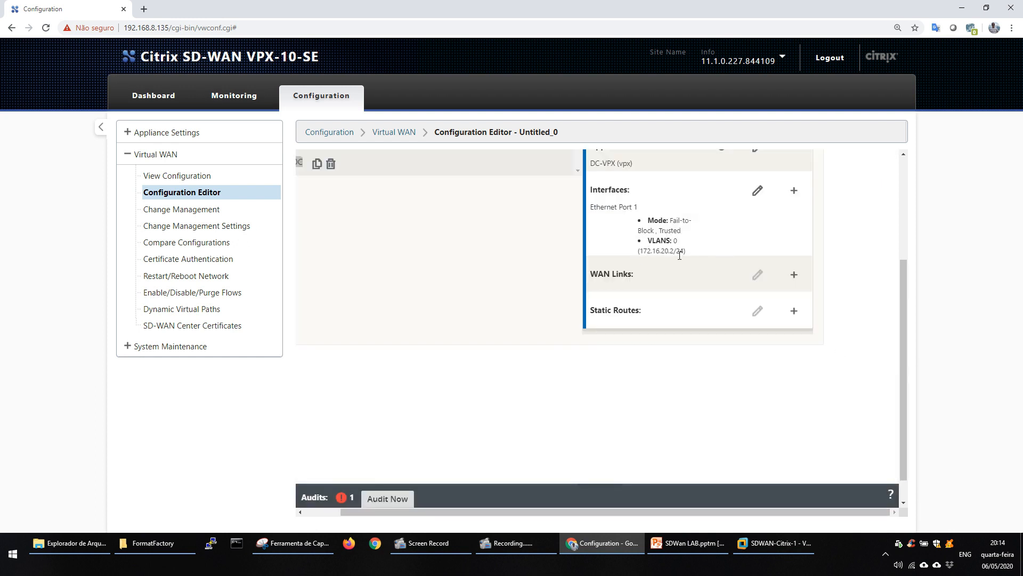
Start a WAN link named DC-INET for the DC site with Public Internet access type and virtual interface E1Vlan0.
click(791, 275)
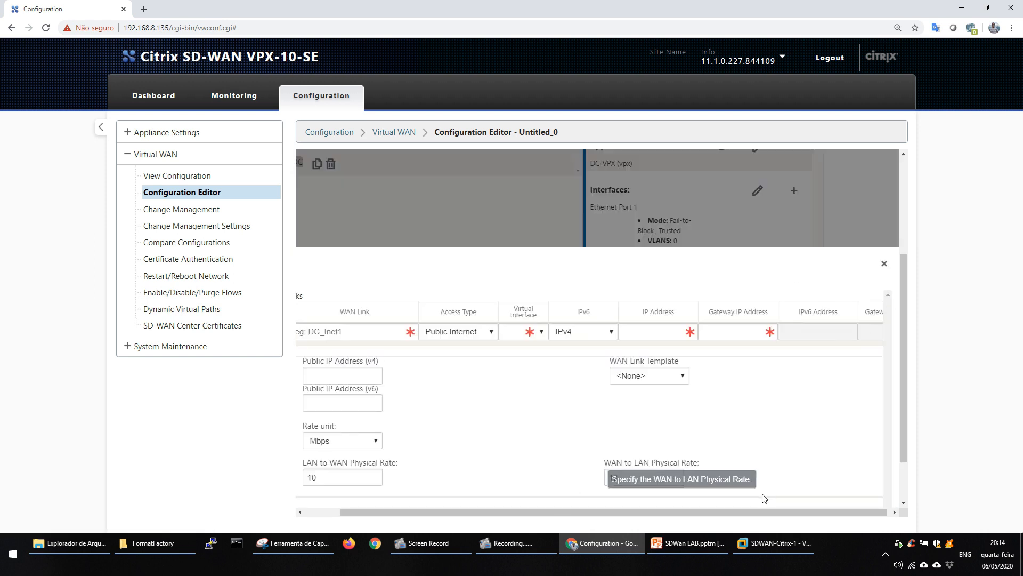
drag(742, 510, 707, 511)
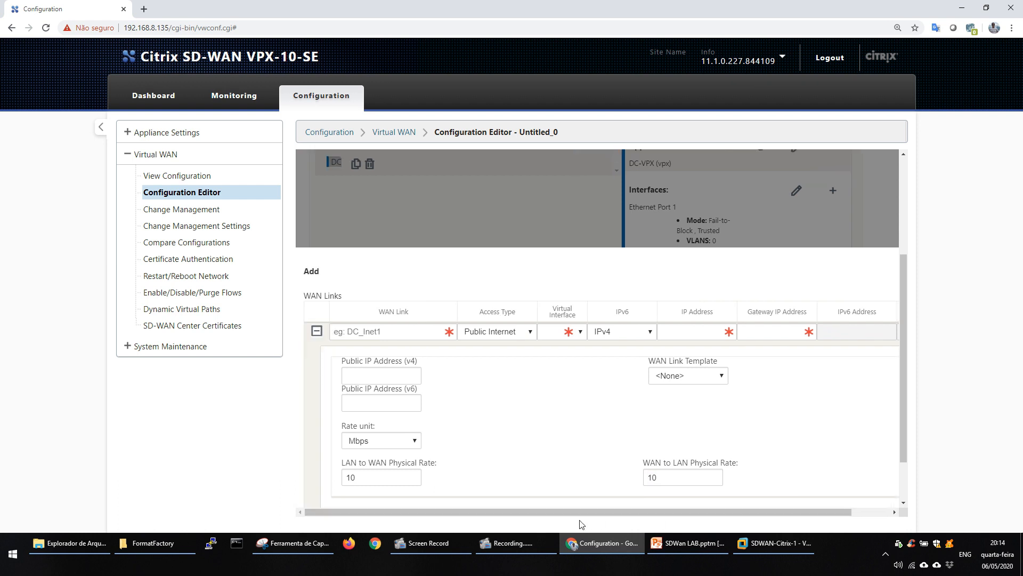
click(369, 331)
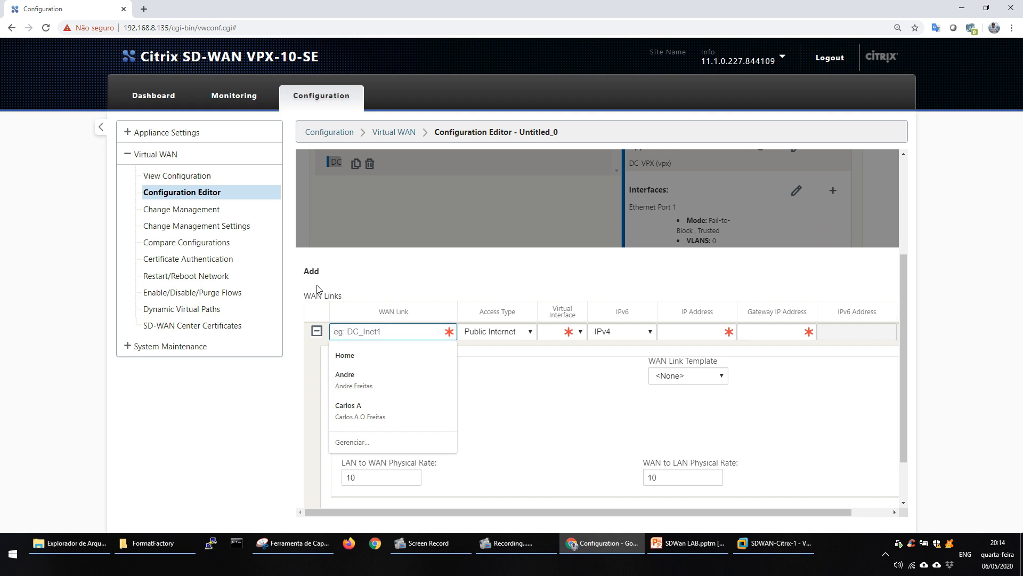
text(DC)
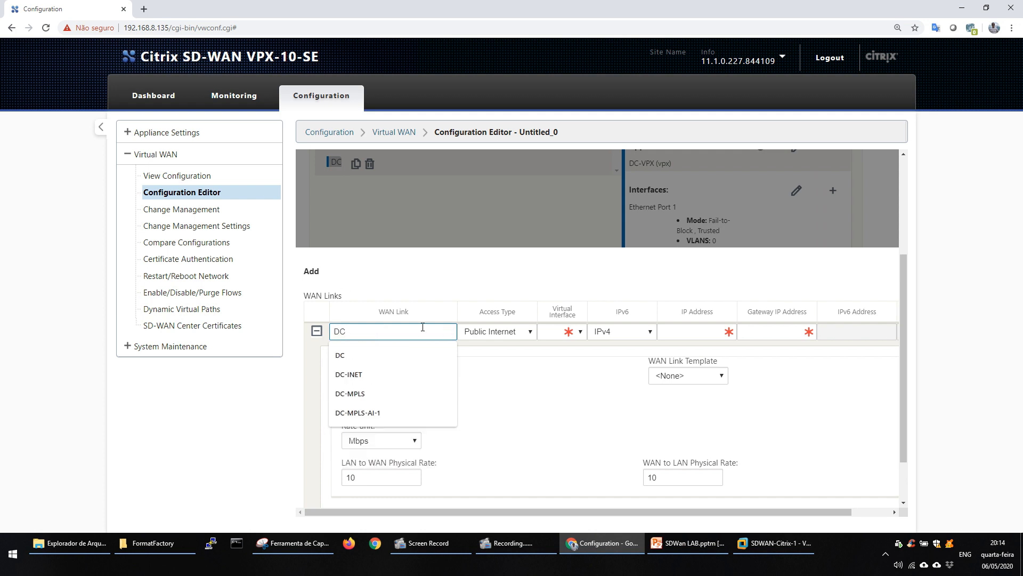
text(-INET)
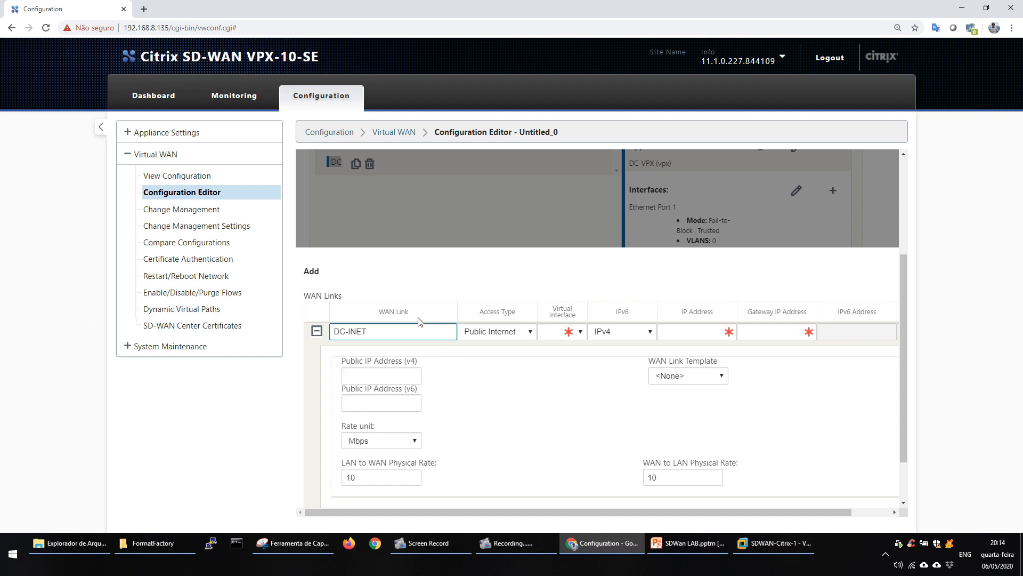
click(530, 333)
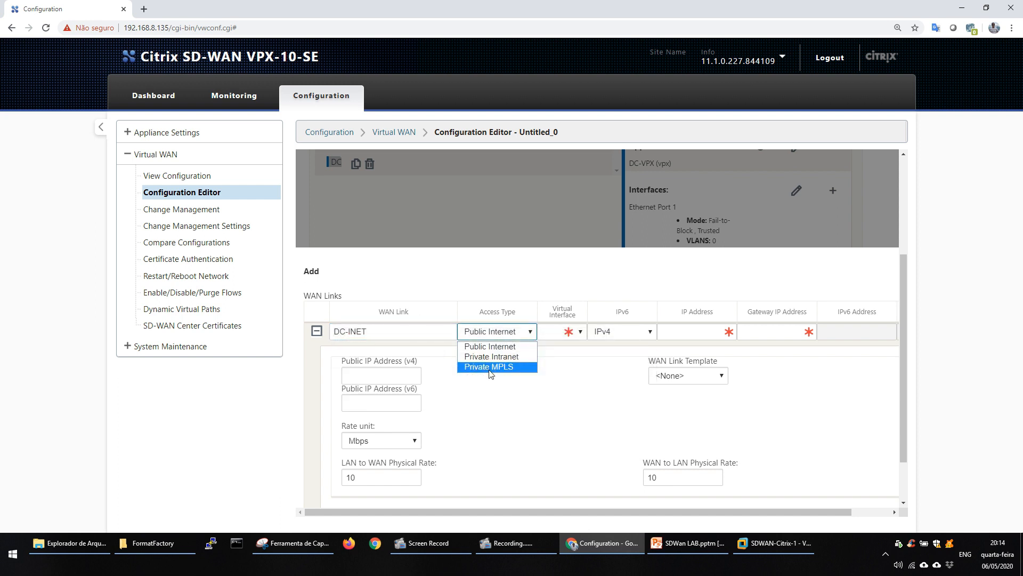
click(503, 347)
click(563, 331)
click(554, 359)
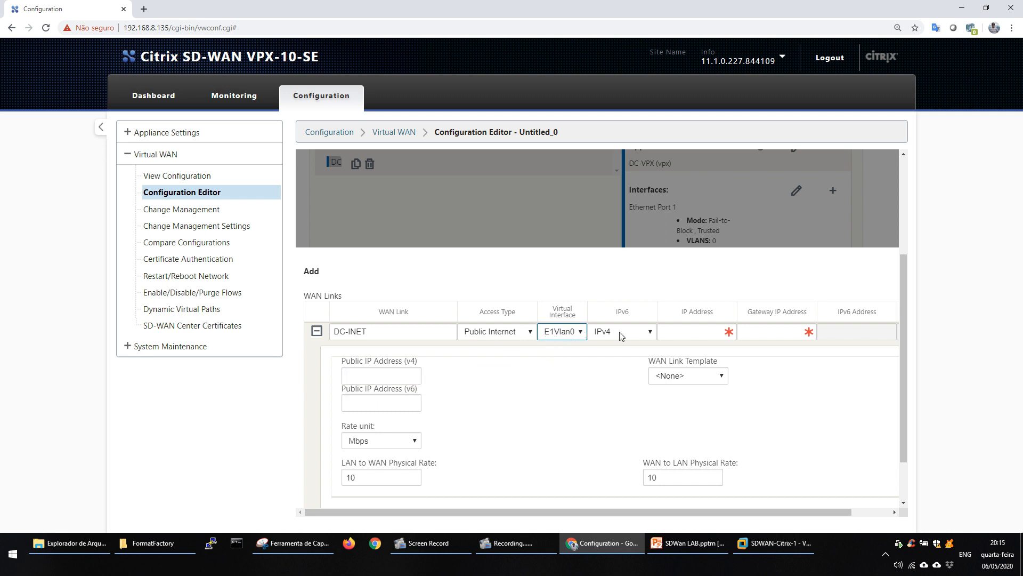
Set the DC-INET link's IP address to 172.16.20.2 and its gateway IP address to 172.16.20.1.
click(711, 332)
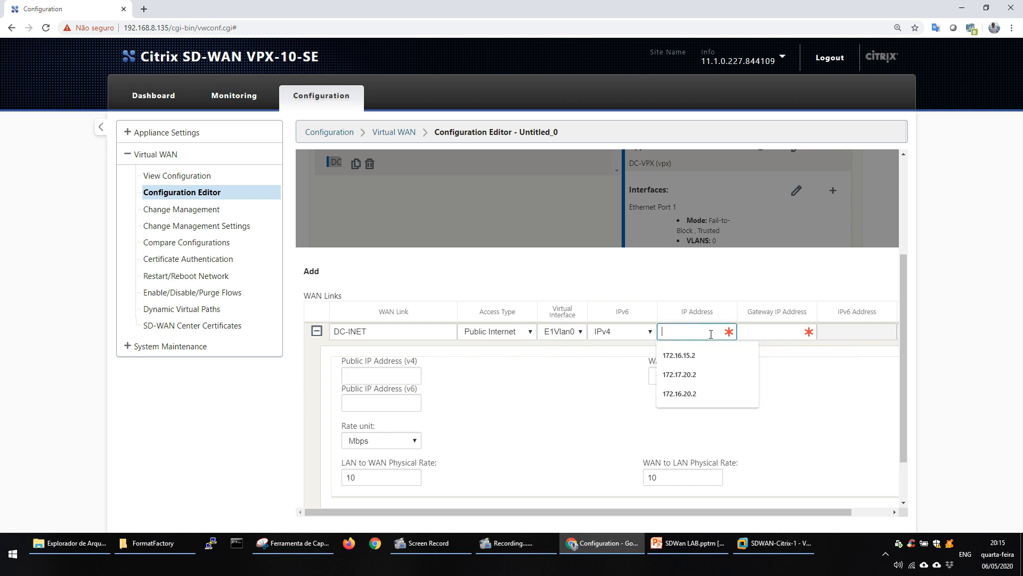
click(679, 375)
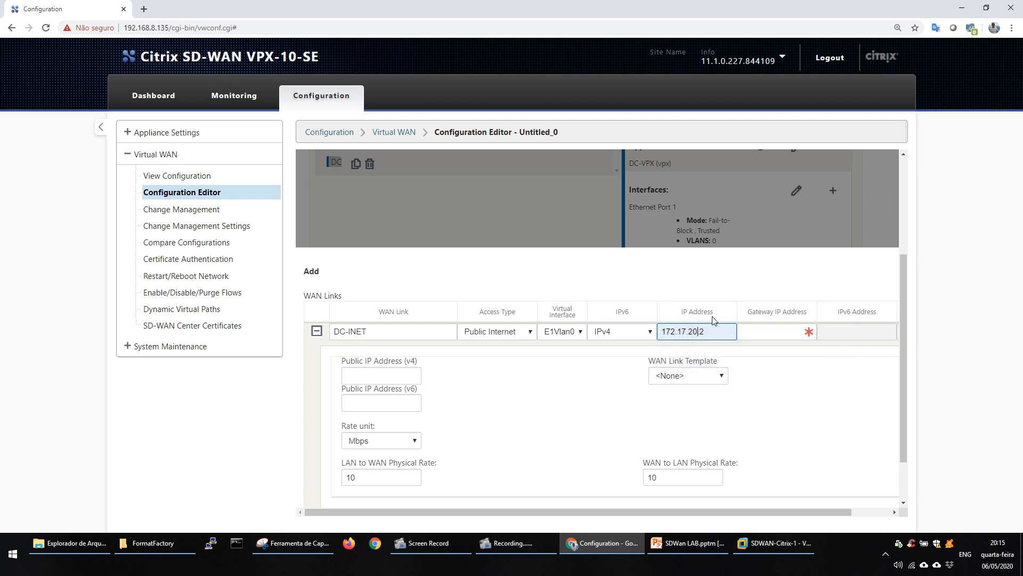
scroll(913, 323, down, 1)
key(BackSpace)
key(BackSpace)
key(BackSpace)
key(BackSpace)
key(BackSpace)
key(BackSpace)
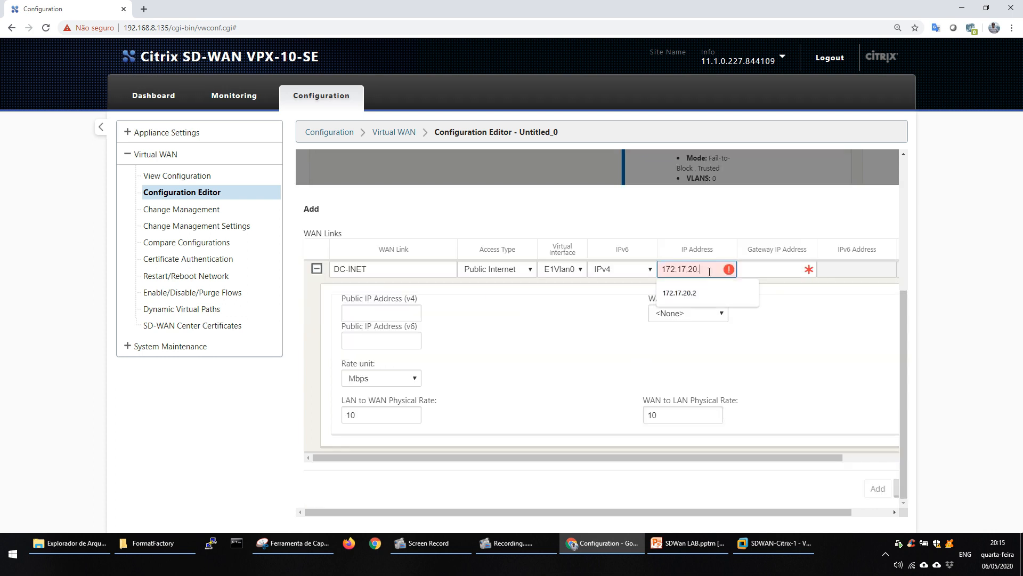
text(6.20.2)
click(774, 269)
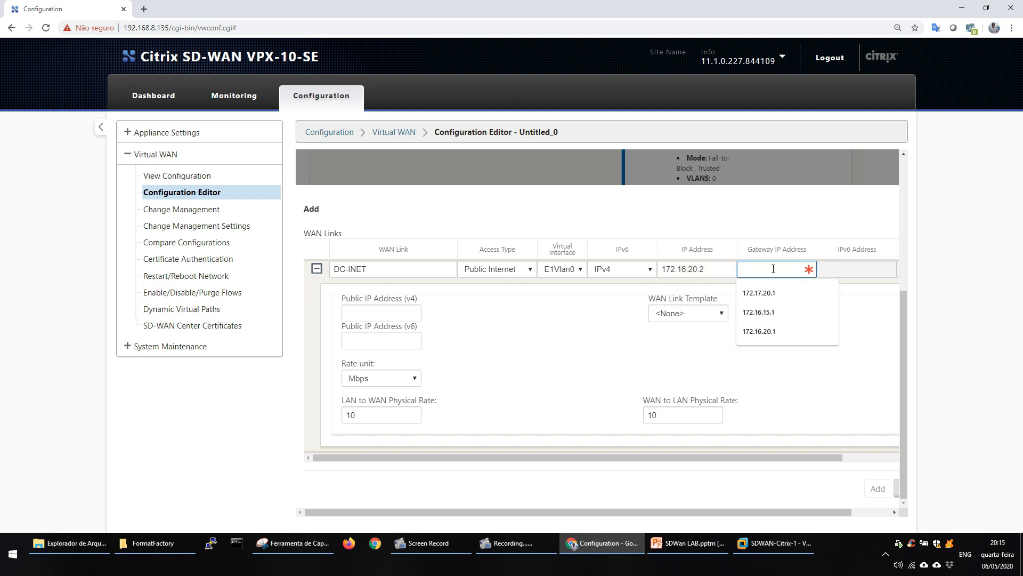
text(172.16.)
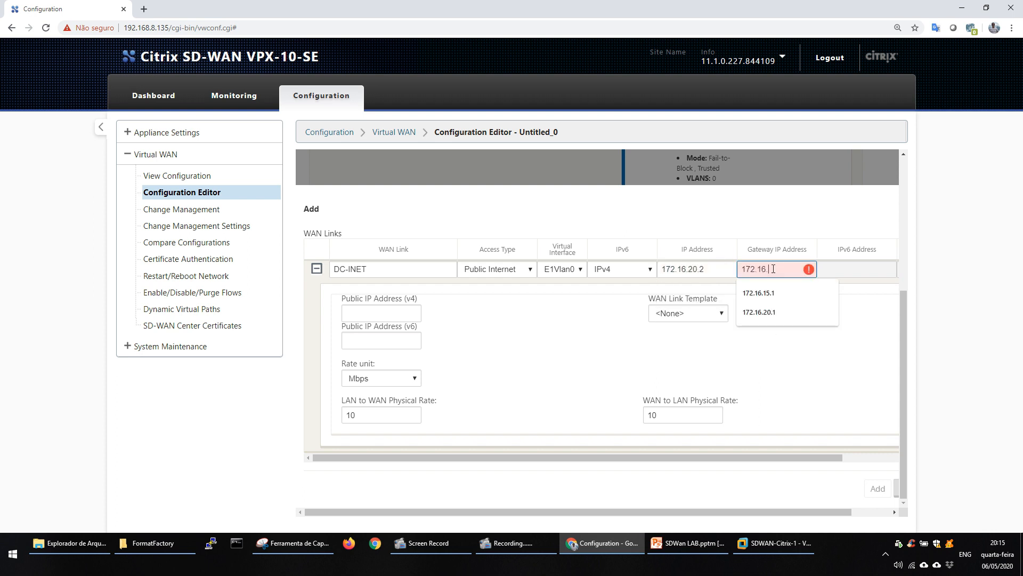
text(20.1)
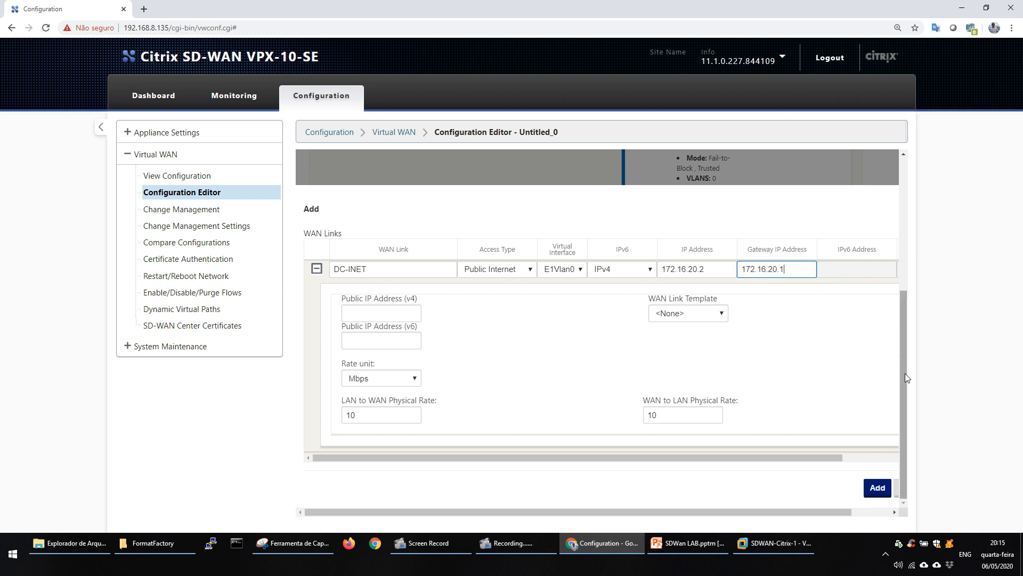
Set the LAN to WAN and WAN to LAN physical rates to 1 Mbps and add the DC-INET link.
scroll(898, 299, up, 3)
scroll(891, 299, down, 3)
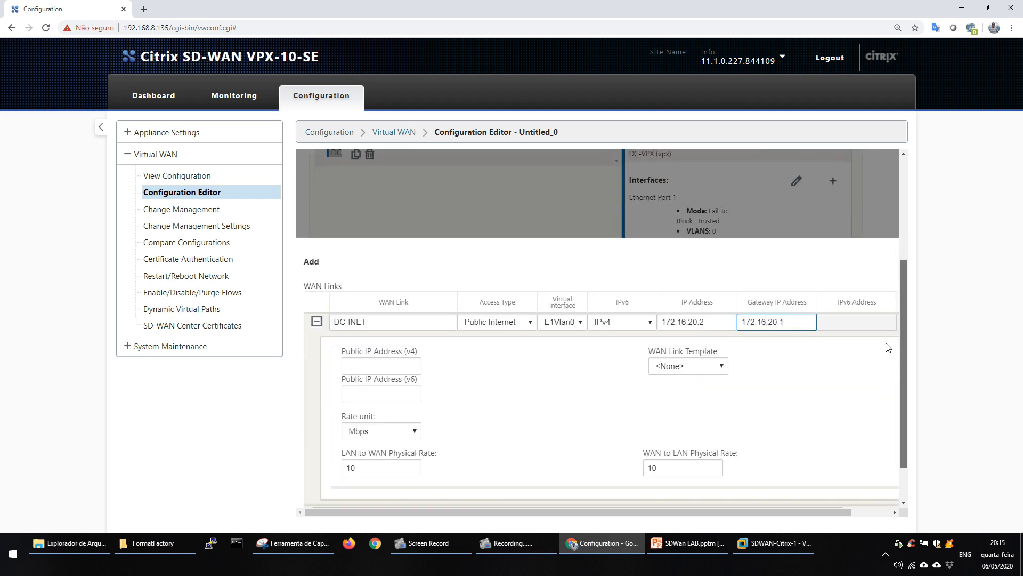
double_click(383, 418)
click(383, 417)
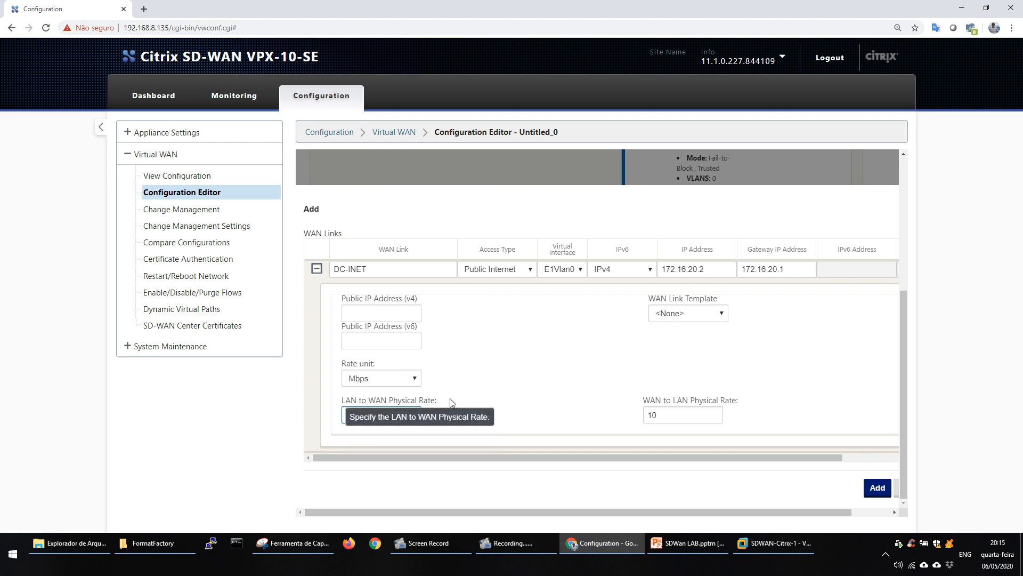
click(678, 413)
key(BackSpace)
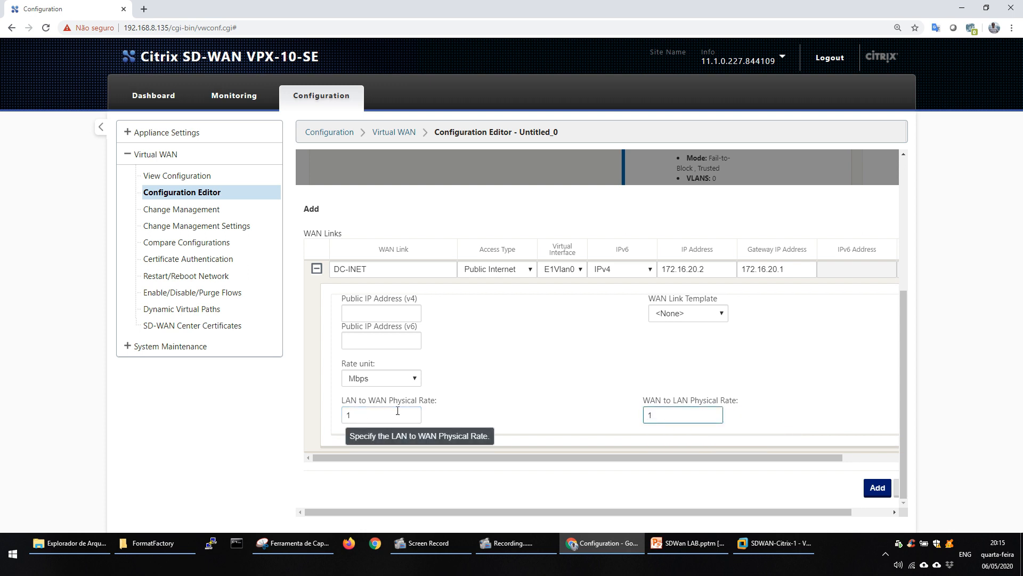
click(892, 416)
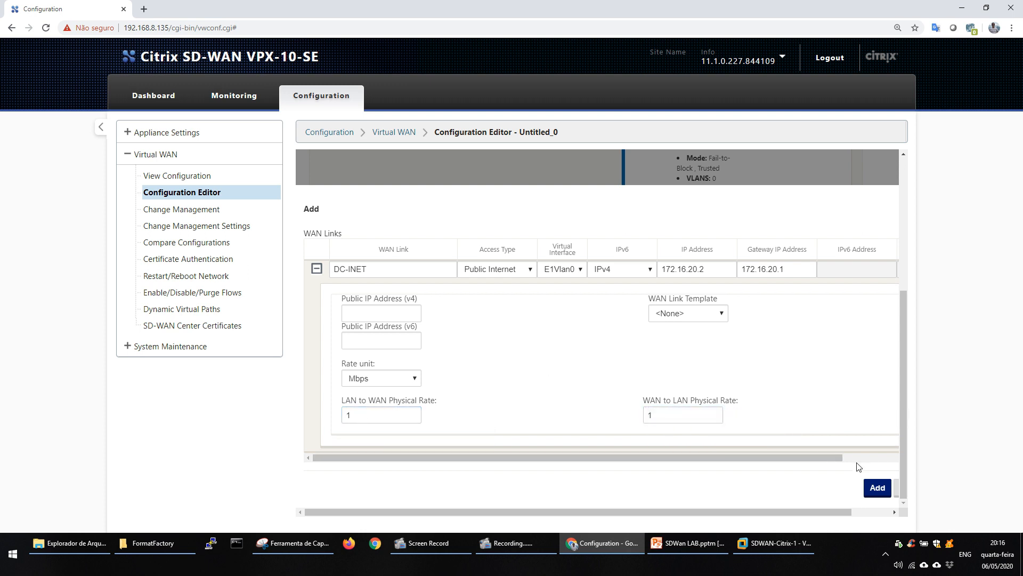
click(877, 489)
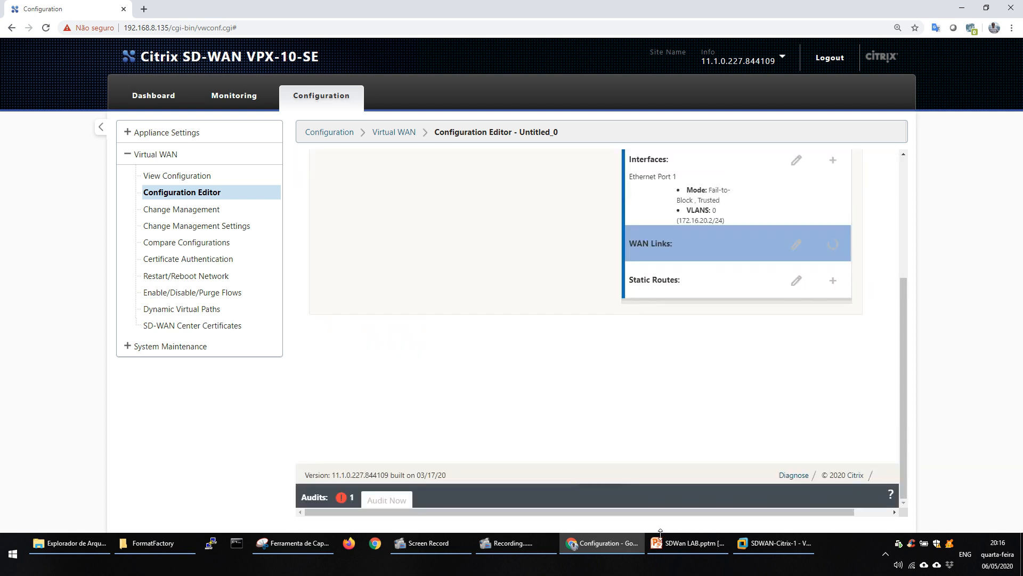
Examine the advanced transfer settings of Network Adapters 2 and 3 on the INET virtual machine in VMware Workstation, then return to the Chrome configuration page.
click(792, 543)
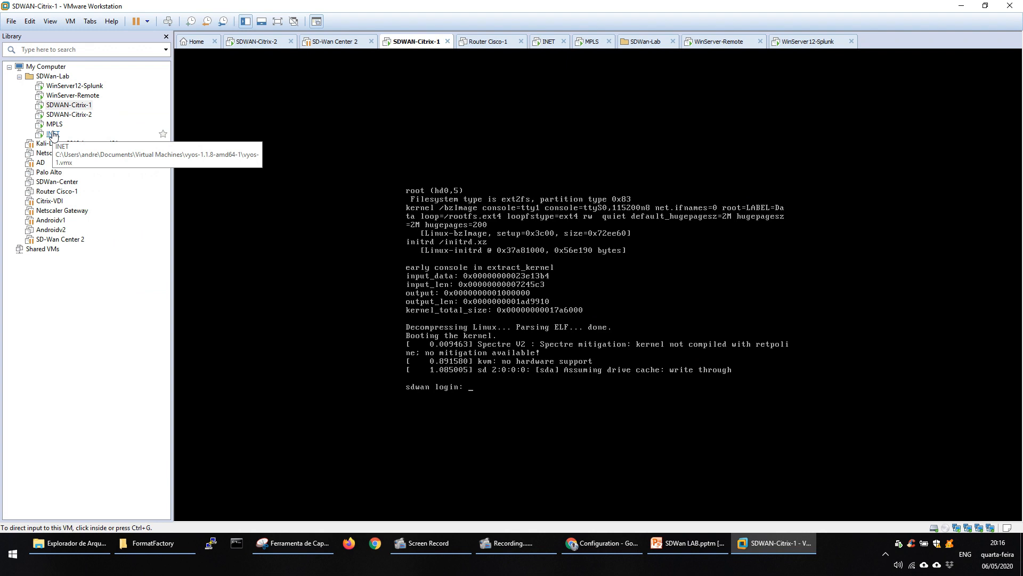
right_click(53, 135)
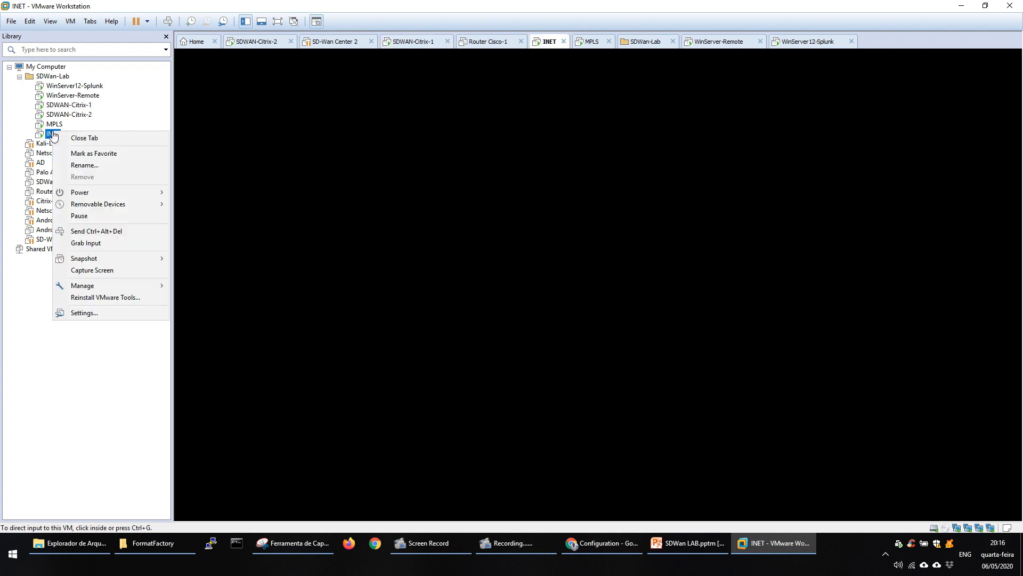
click(82, 315)
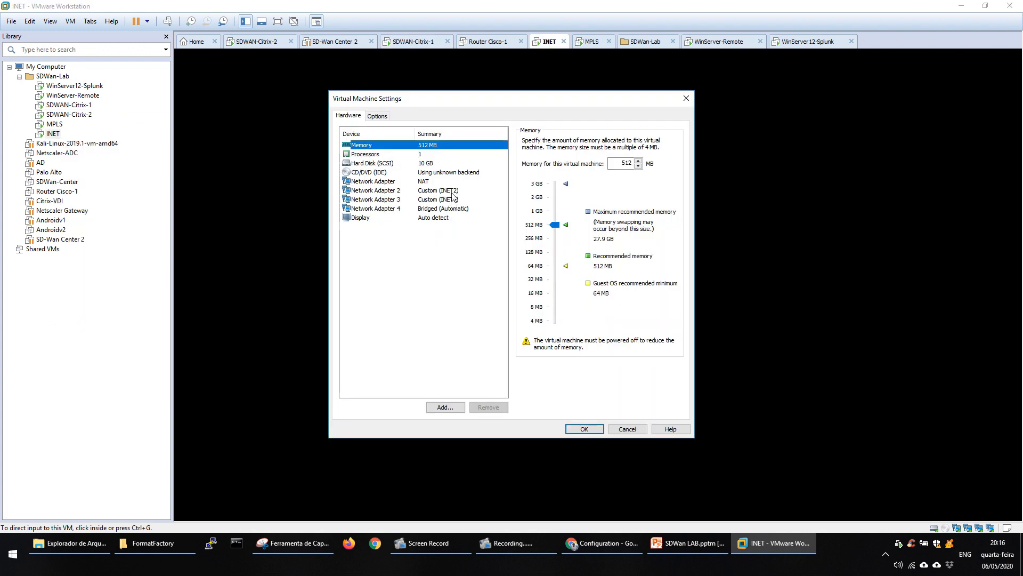
click(453, 195)
click(663, 286)
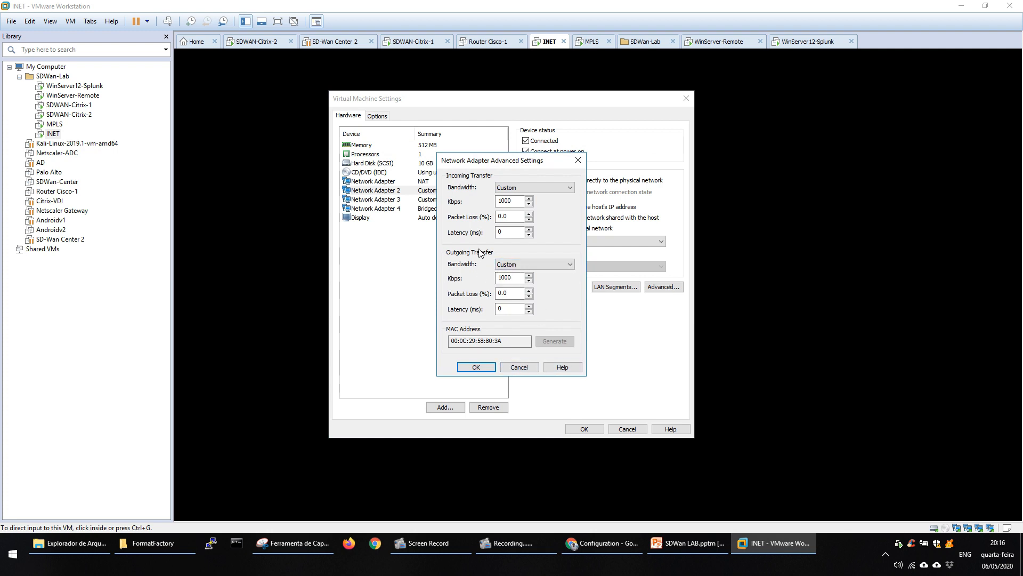
click(472, 367)
click(476, 200)
click(648, 290)
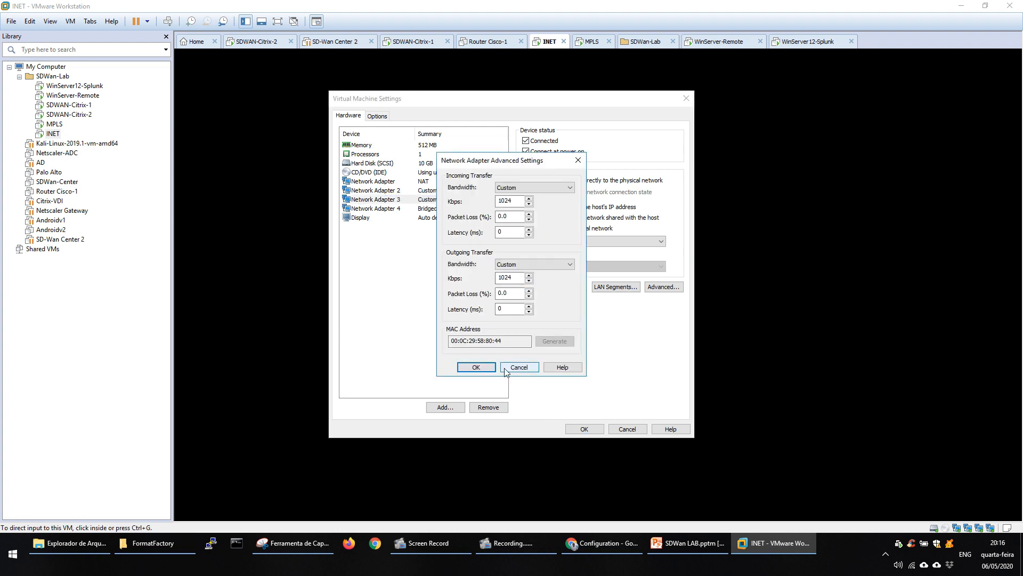
click(476, 368)
click(584, 429)
click(592, 543)
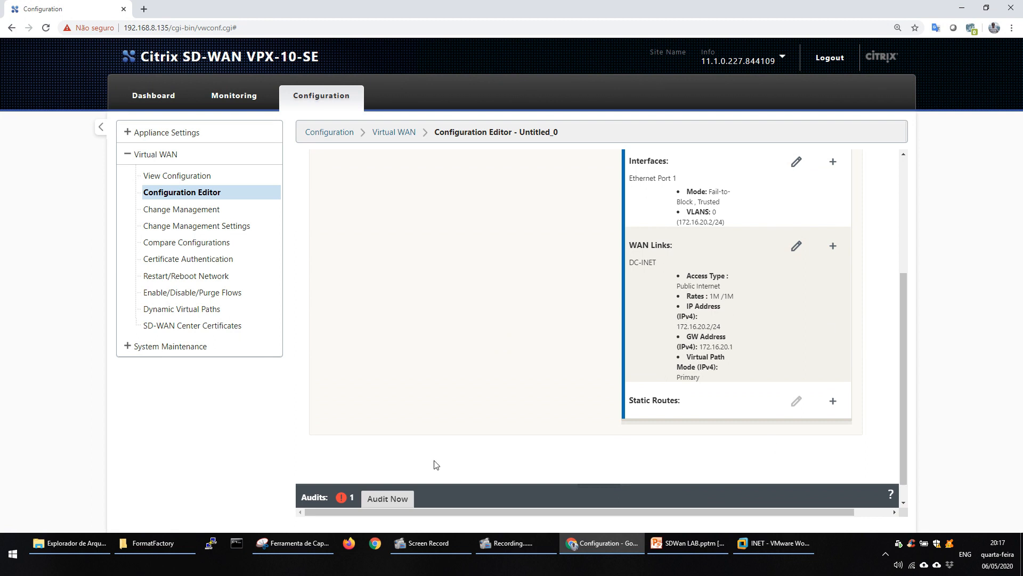
drag(904, 382, 891, 229)
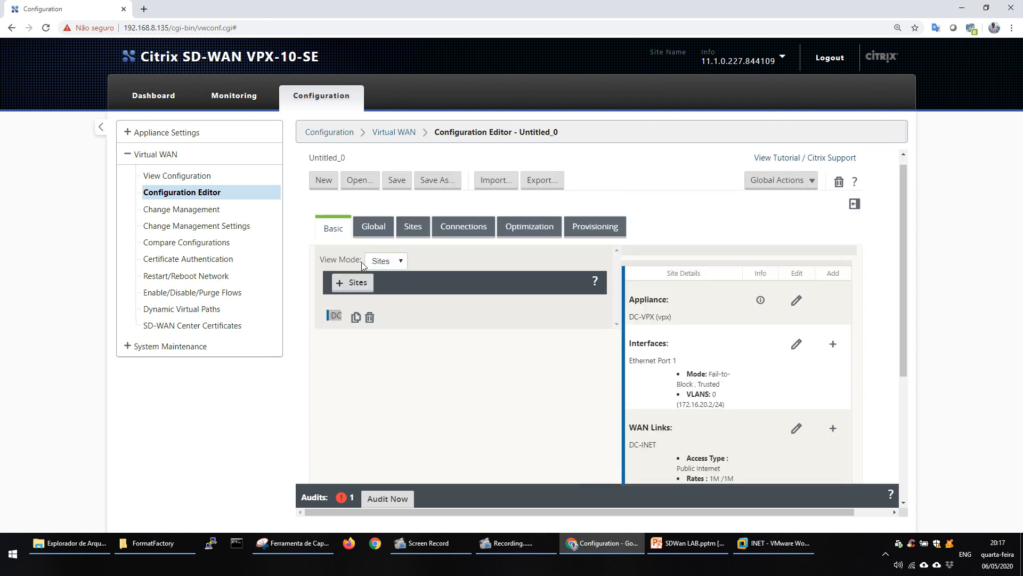
right_click(362, 286)
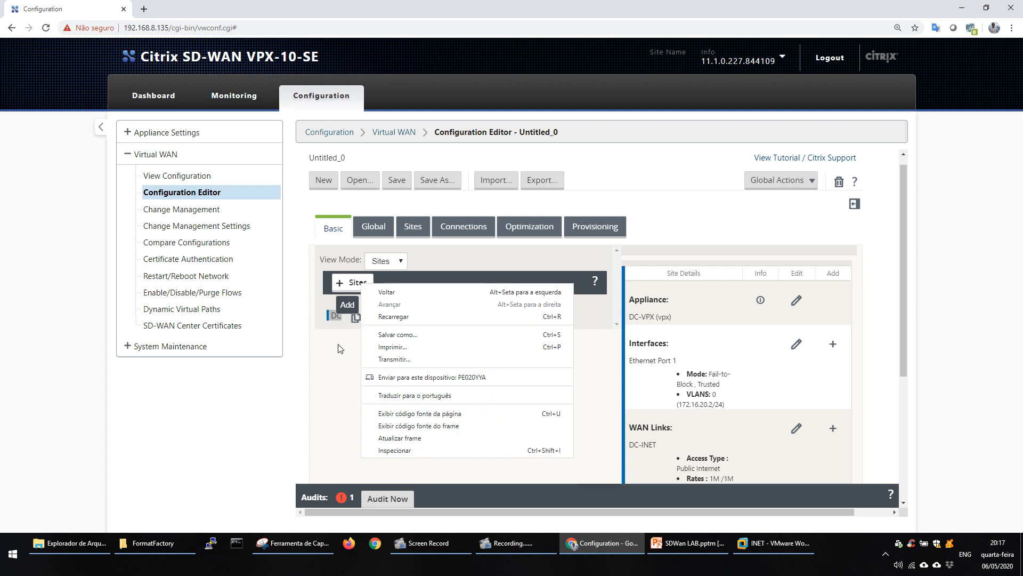
Add a new site named Remote with model VPX in client mode.
click(352, 345)
click(360, 286)
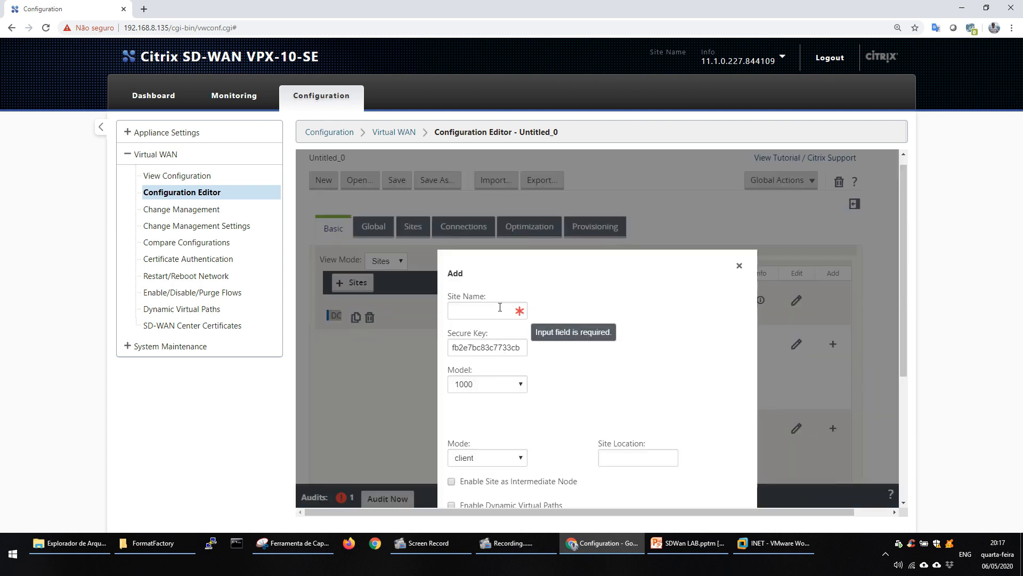
click(489, 309)
text(Re)
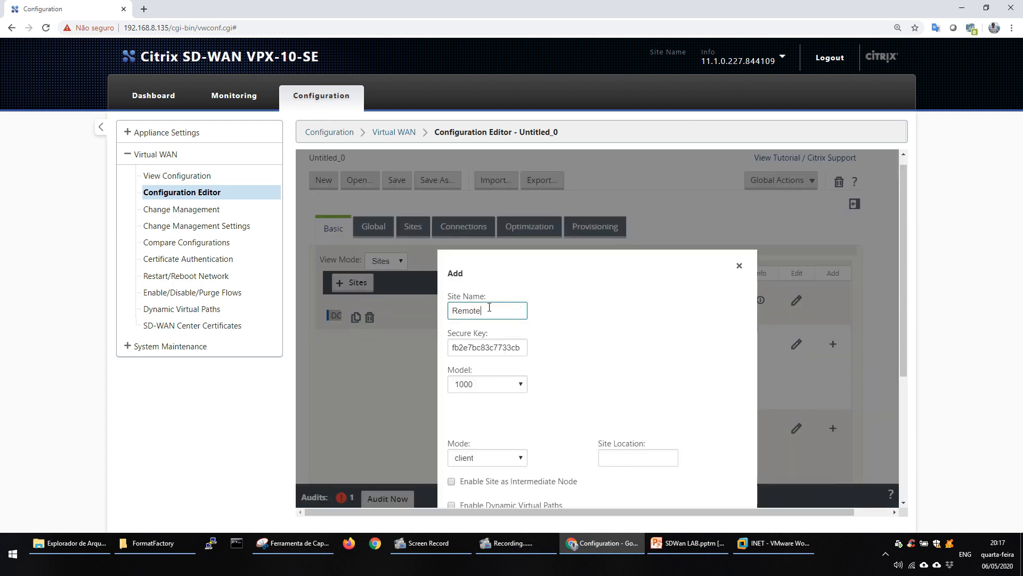
text(mote)
click(487, 384)
click(484, 368)
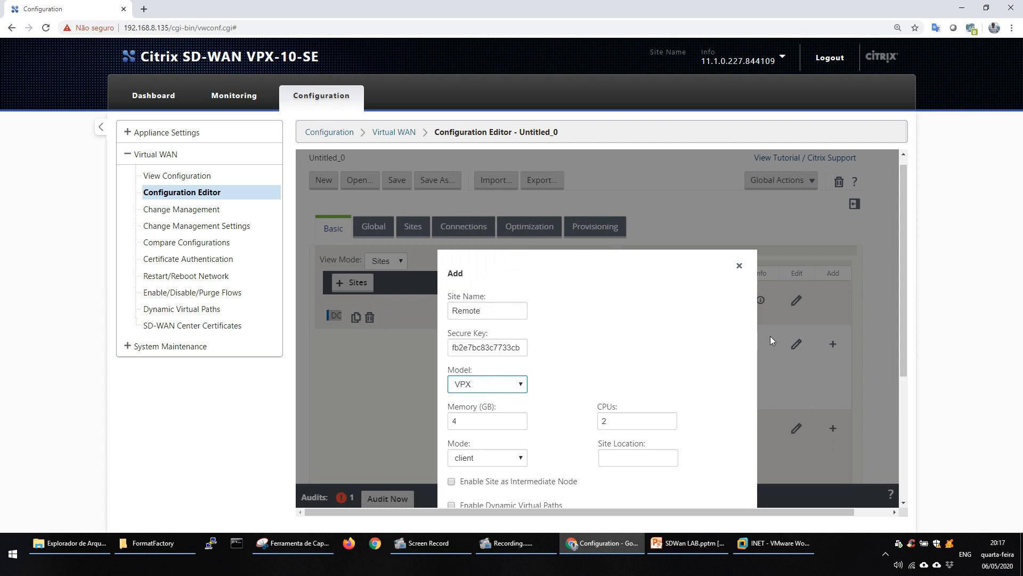
drag(901, 305, 907, 394)
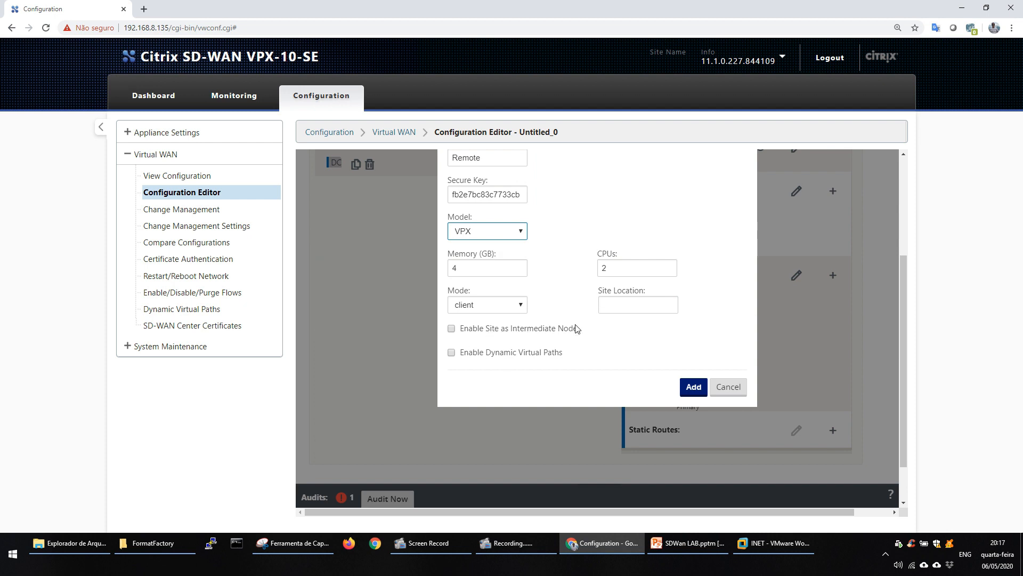
mouse_move(564, 332)
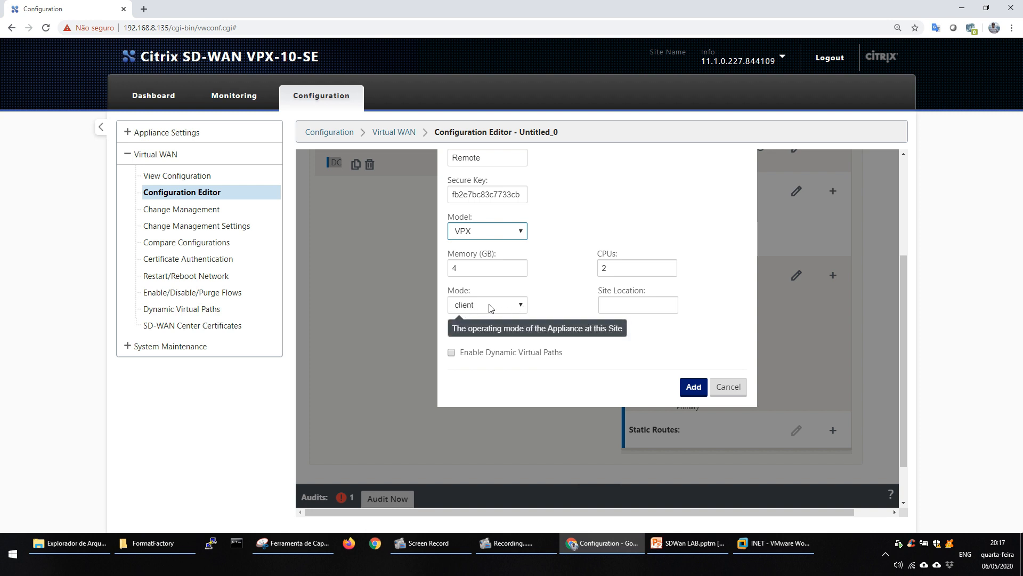
click(693, 388)
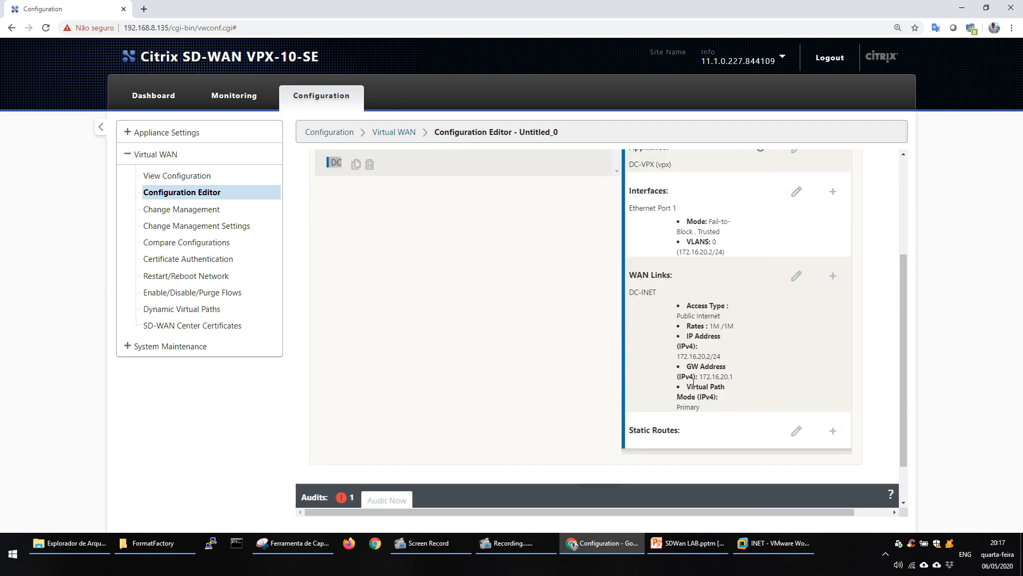
Start a new interface for the Remote site on Ethernet port 1 with bypass mode Fail-to-Block.
click(330, 176)
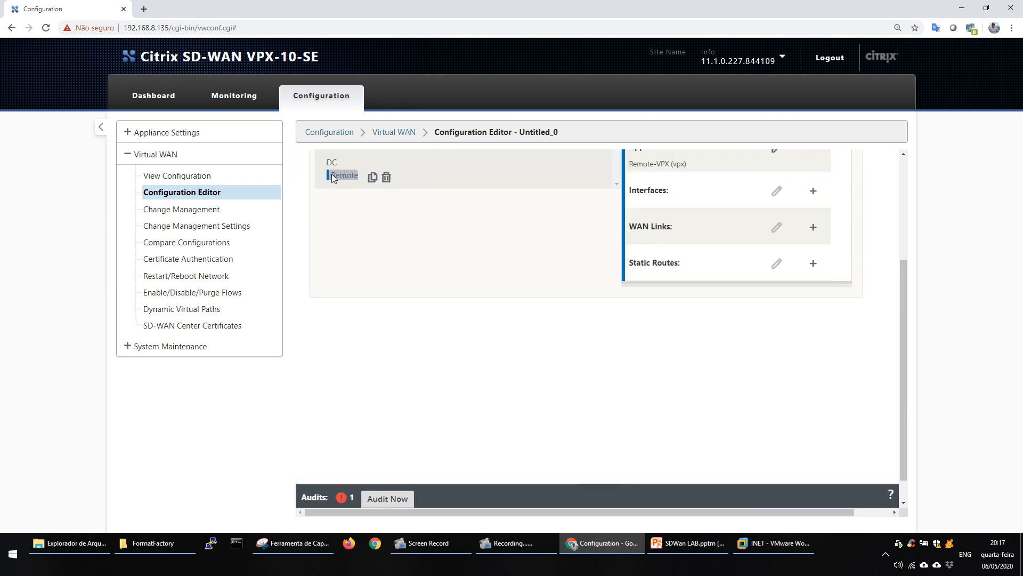
scroll(896, 229, up, 3)
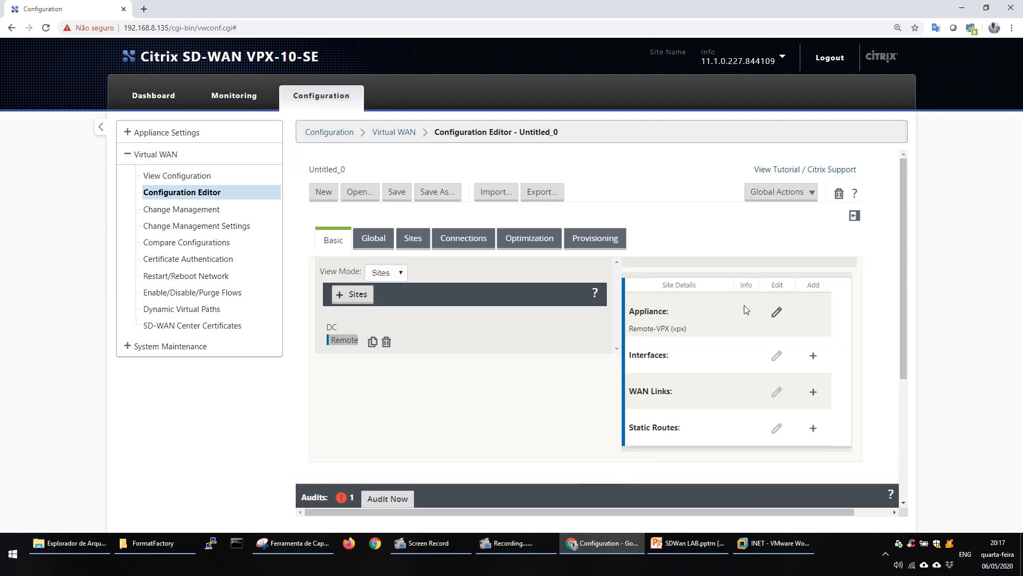
scroll(901, 298, down, 1)
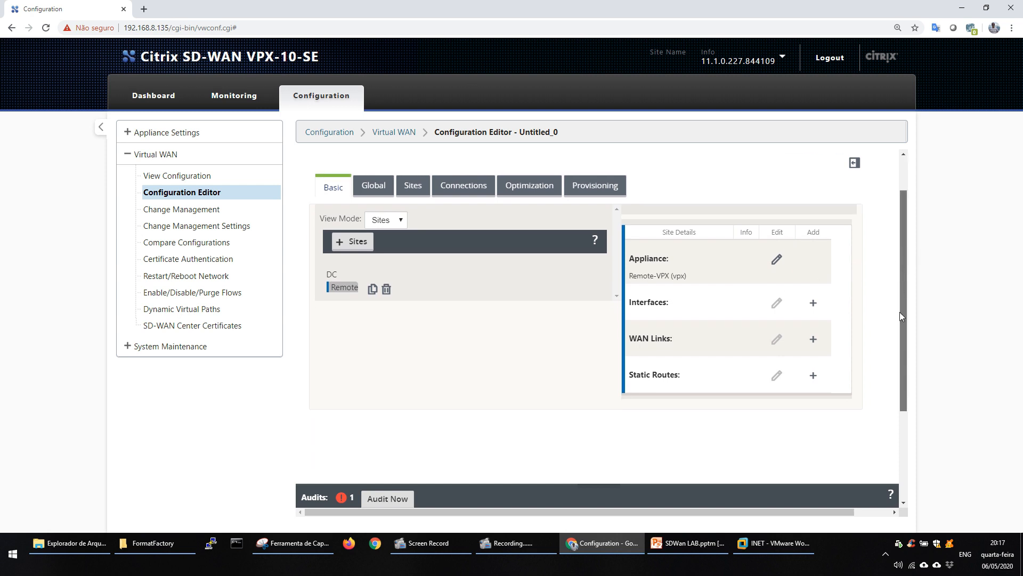
scroll(899, 316, down, 1)
click(814, 283)
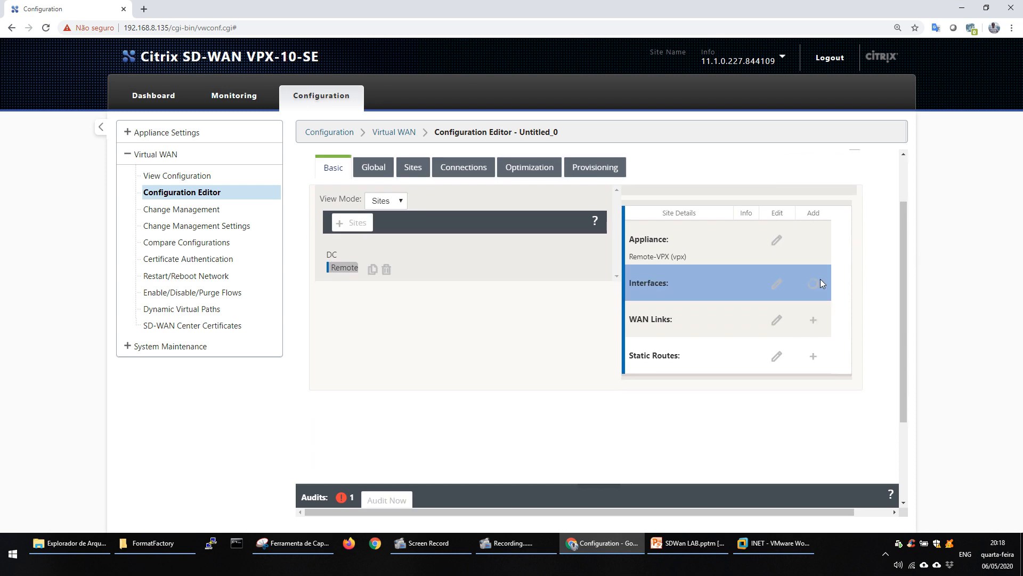
click(337, 326)
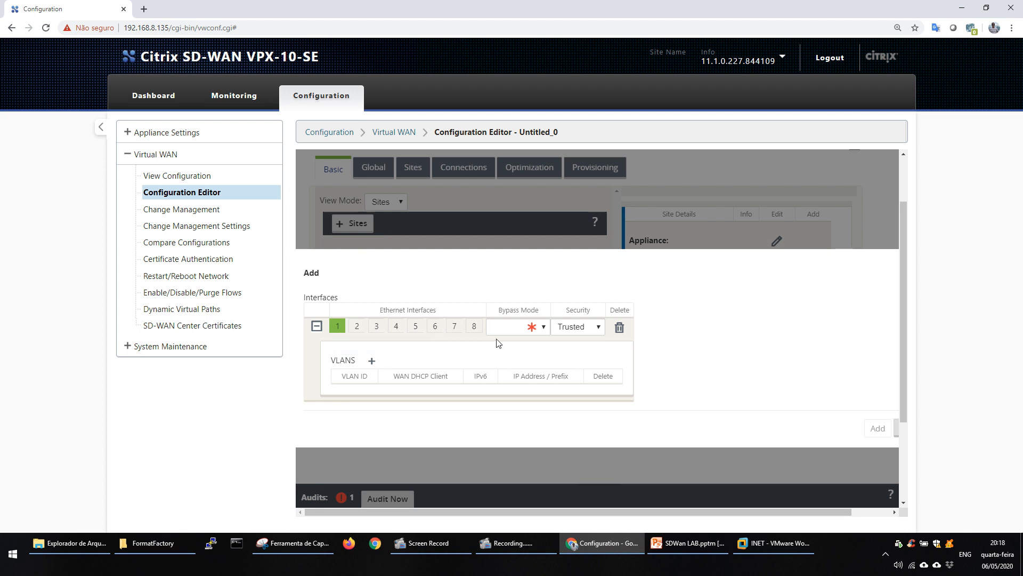
click(532, 327)
click(528, 361)
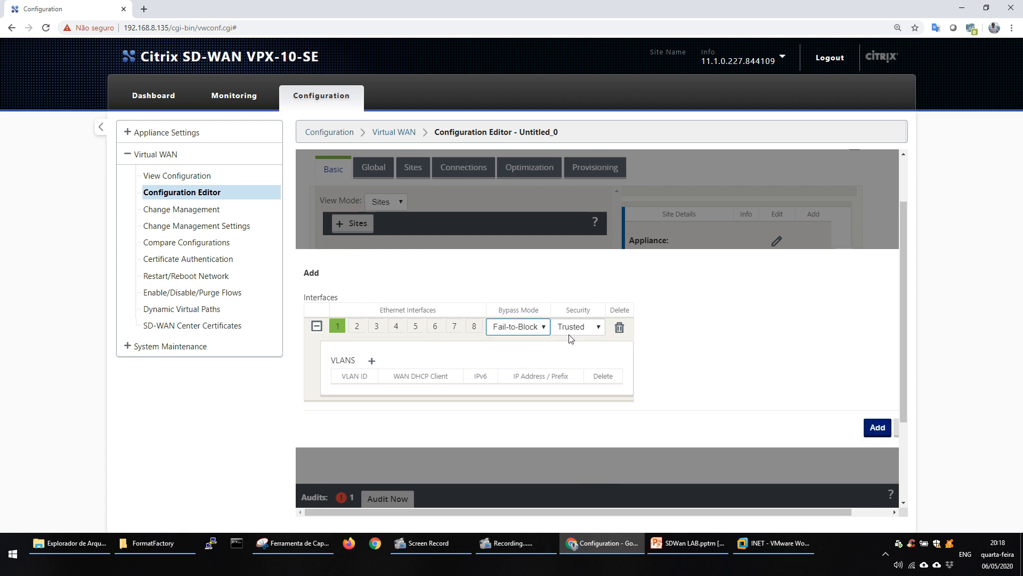
Consult the Topologia Remoto slide in PowerPoint and, back in Chrome, add the port 1 interface with VLAN 0 and IP address 172.17.20.2/24.
click(372, 360)
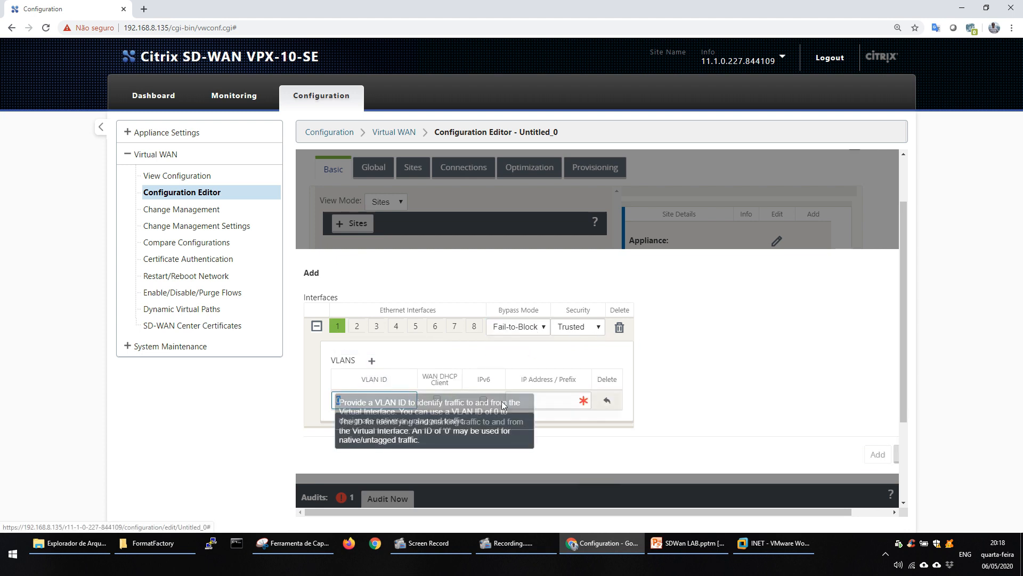
key(alt+Tab)
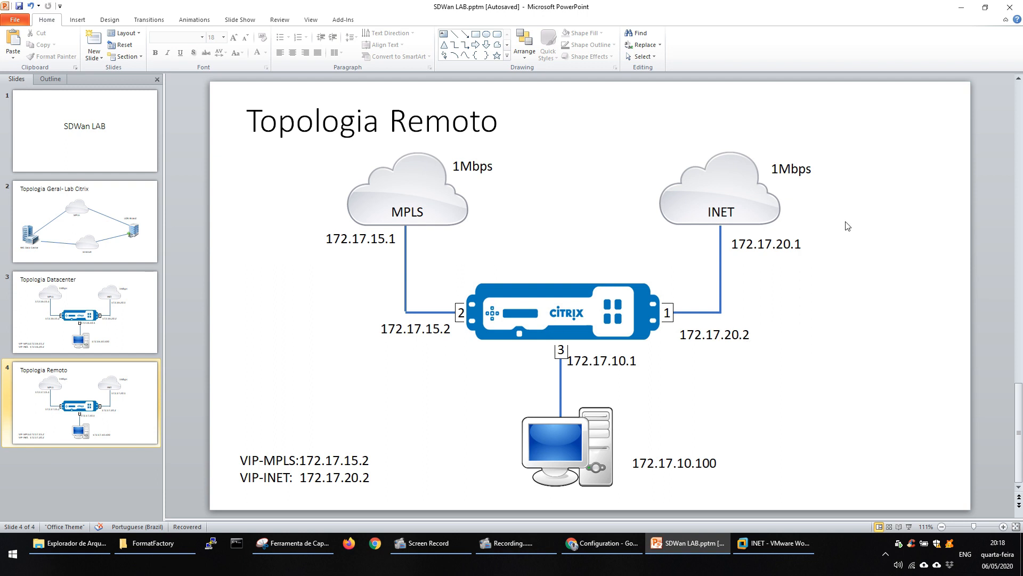
key(alt+Tab)
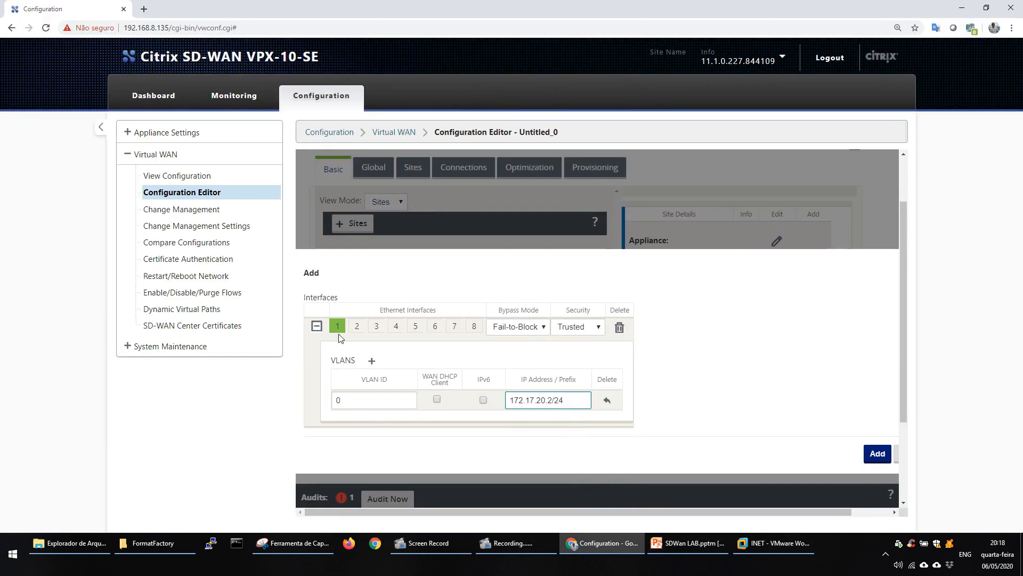
click(878, 457)
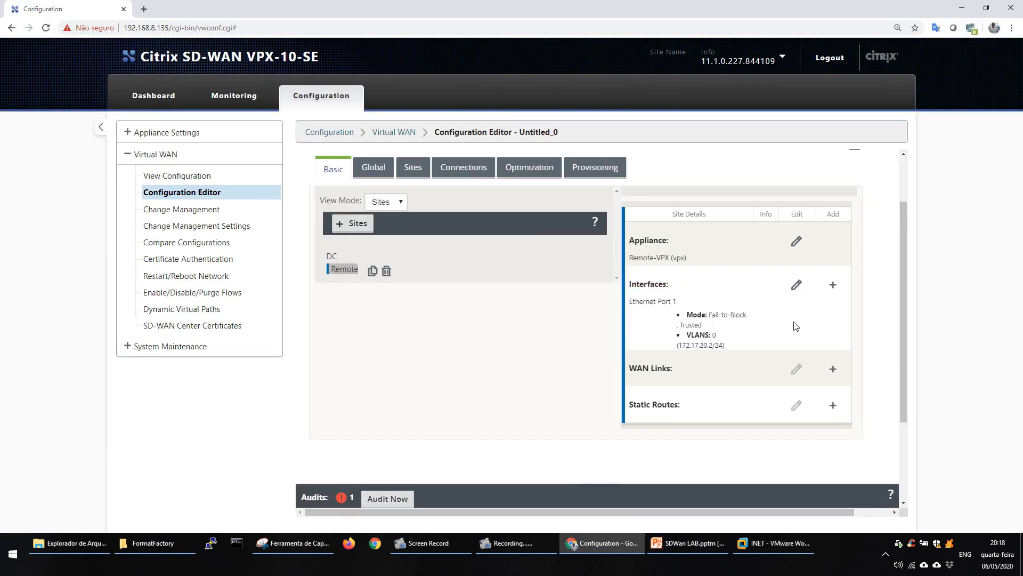
Start a WAN link named Remote-INET for the Remote site with Public Internet access type and virtual interface E1Vlan0.
click(832, 376)
text(Re)
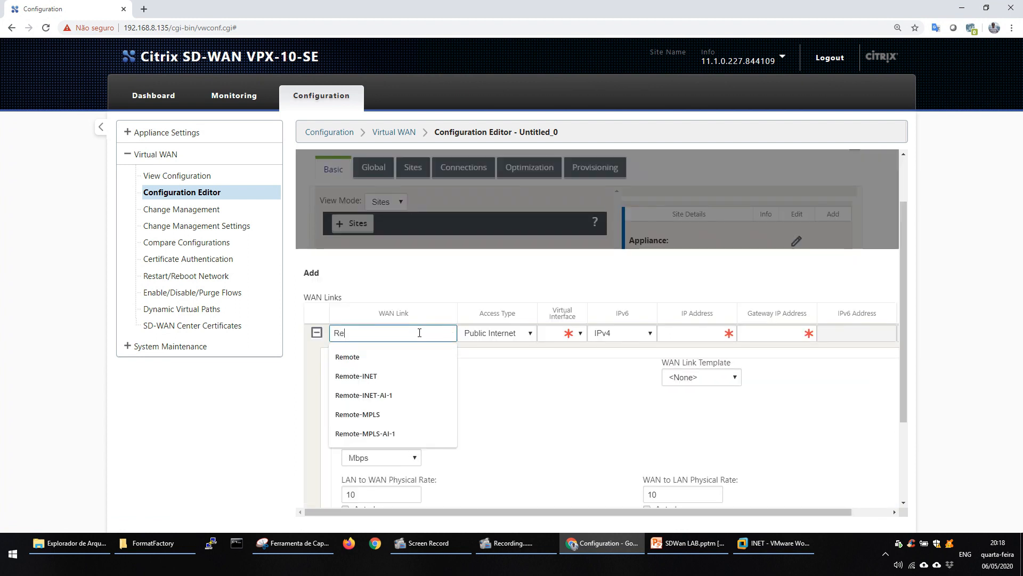
text(mote-INET)
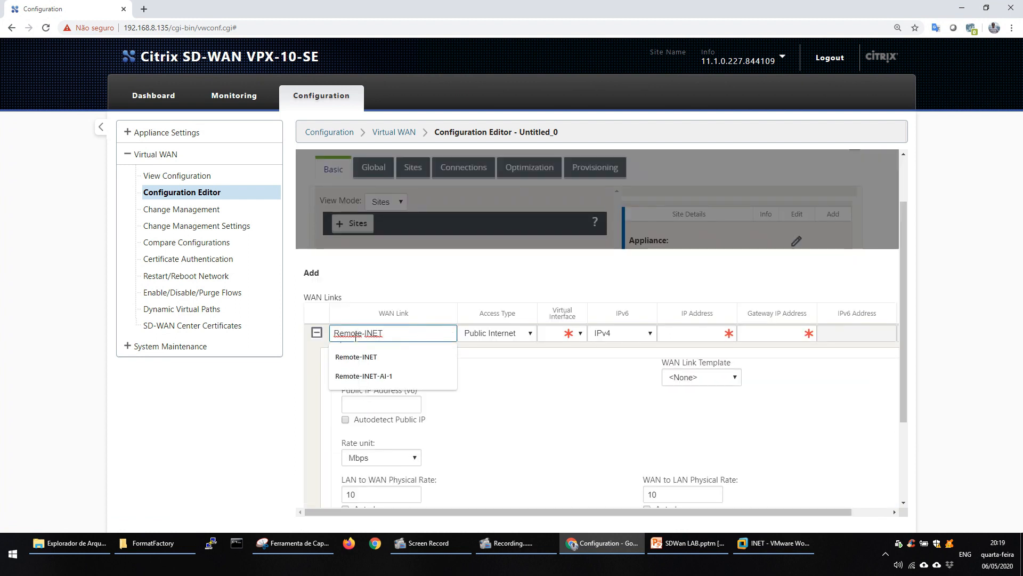
click(580, 333)
click(552, 344)
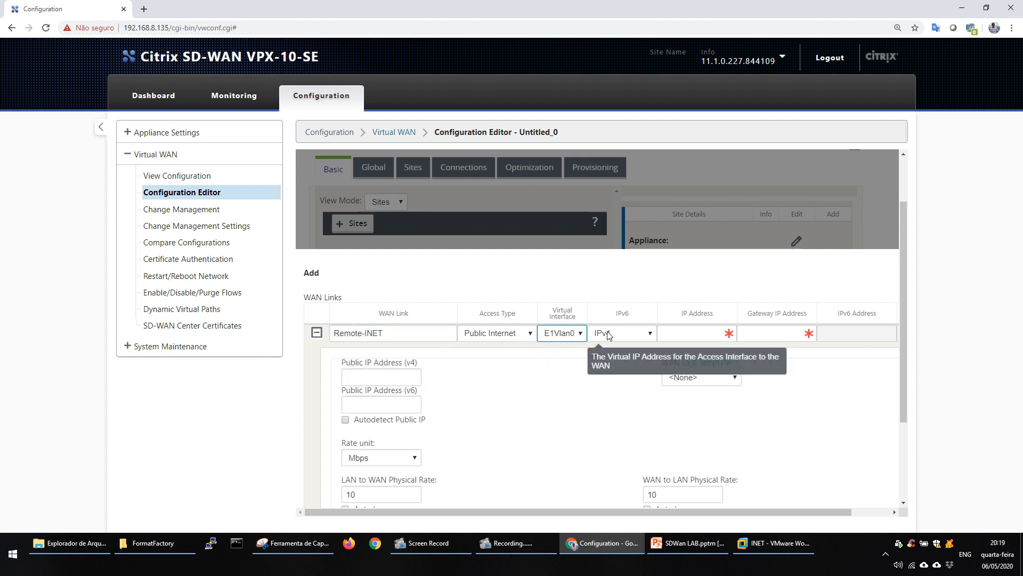
Set the Remote-INET link's IP address to 172.17.20.2 and its gateway IP address to 172.17.20.1.
click(693, 332)
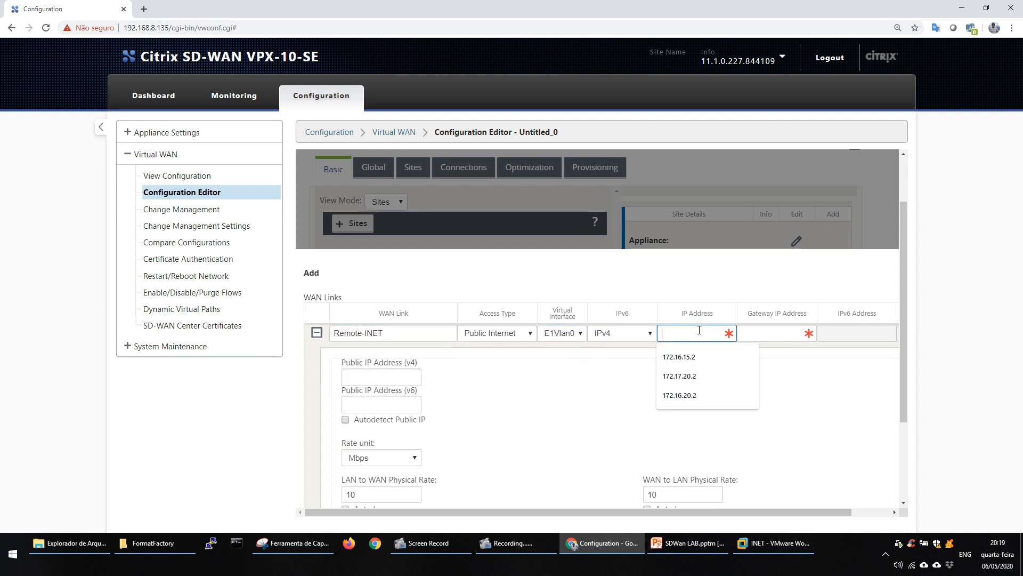
click(680, 376)
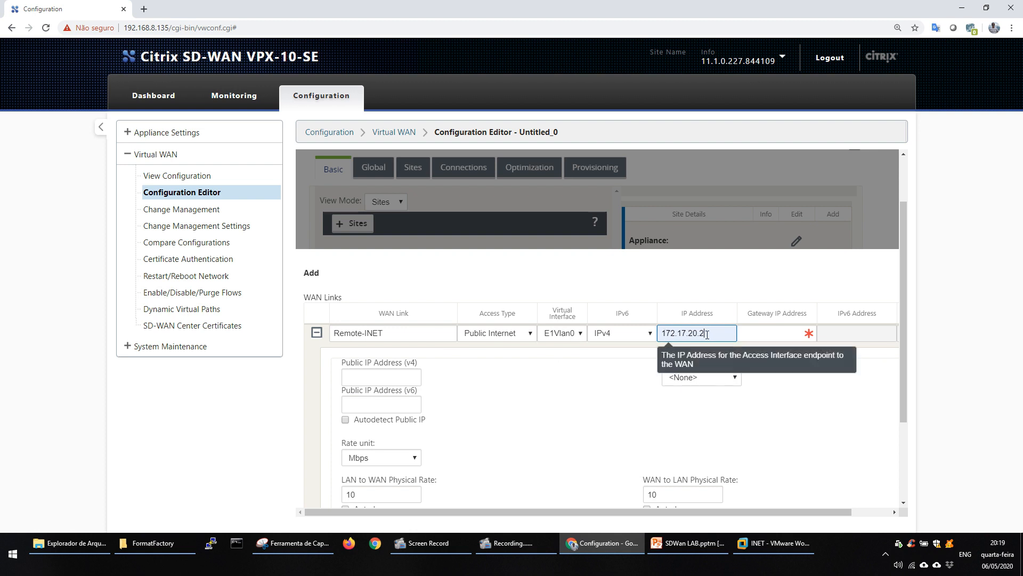
click(749, 335)
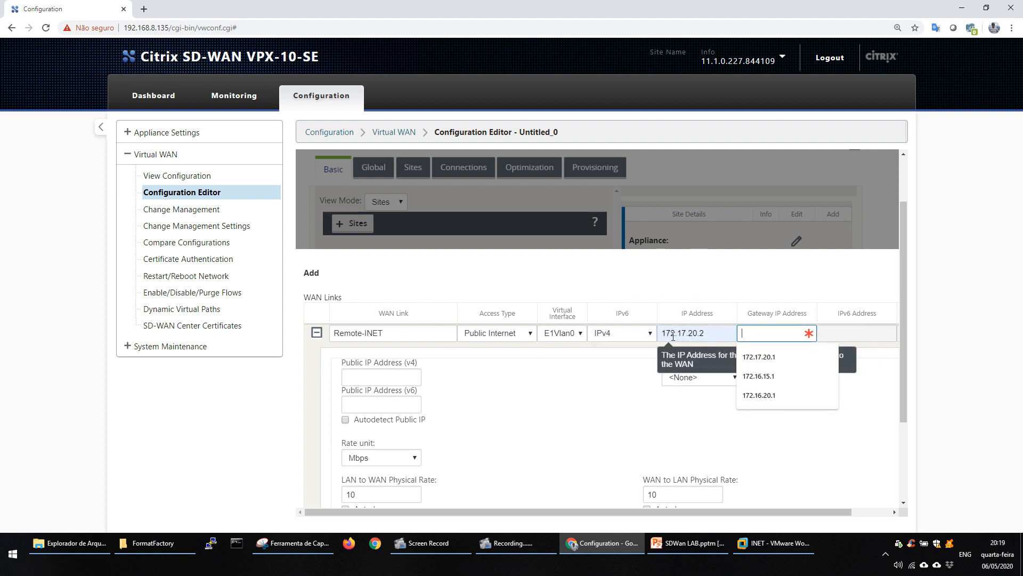
text(172)
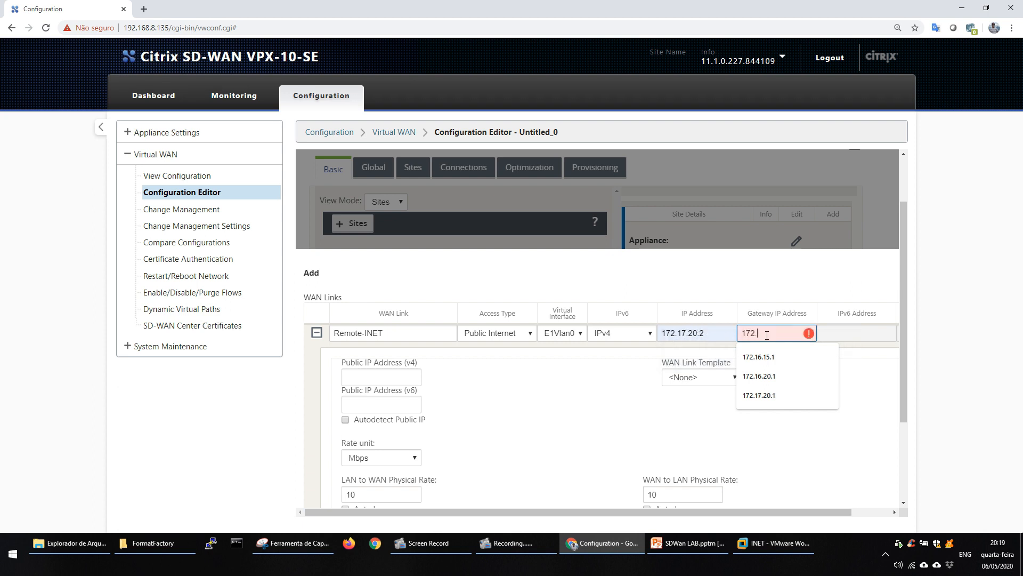
text(.17)
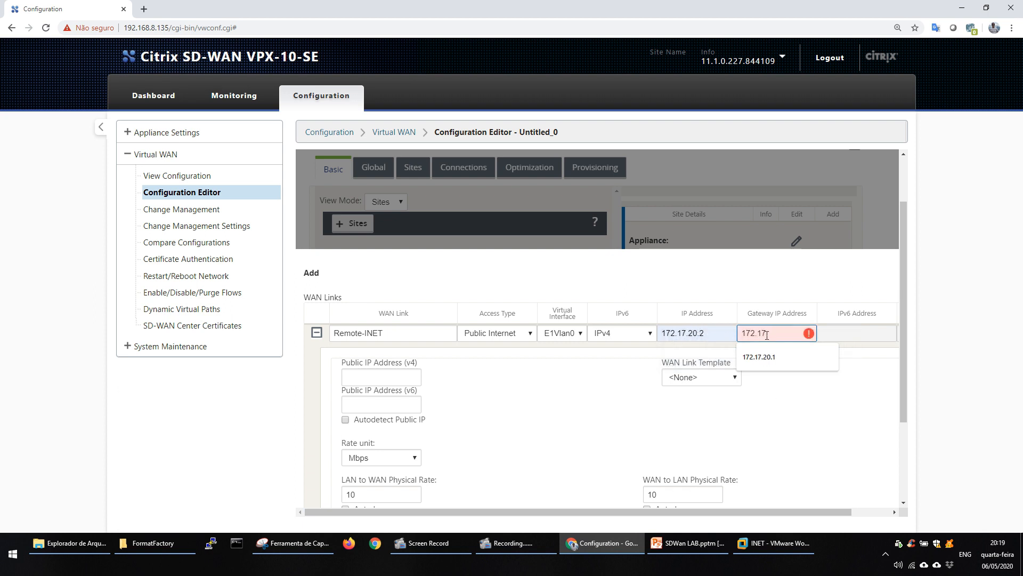
text(.20.1)
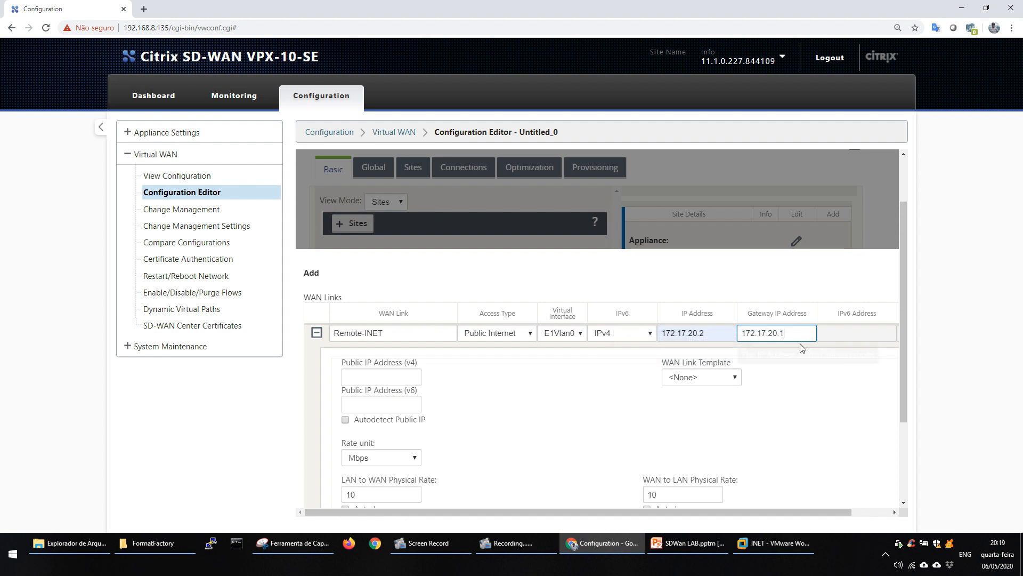
Set the Remote-INET link's LAN to WAN and WAN to LAN physical rates to 1 Mbps and add the link.
drag(902, 334, 904, 388)
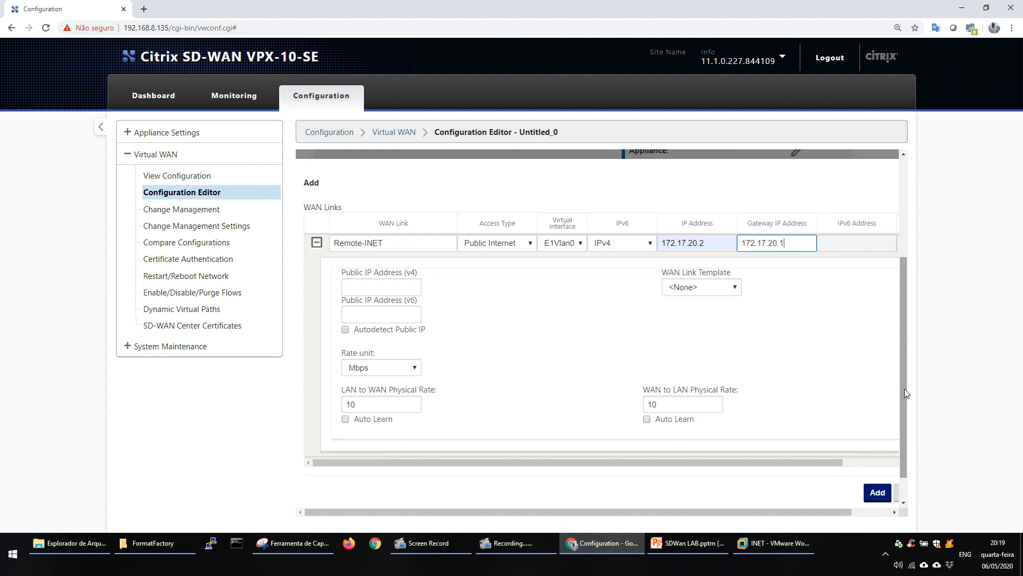
double_click(413, 403)
click(413, 403)
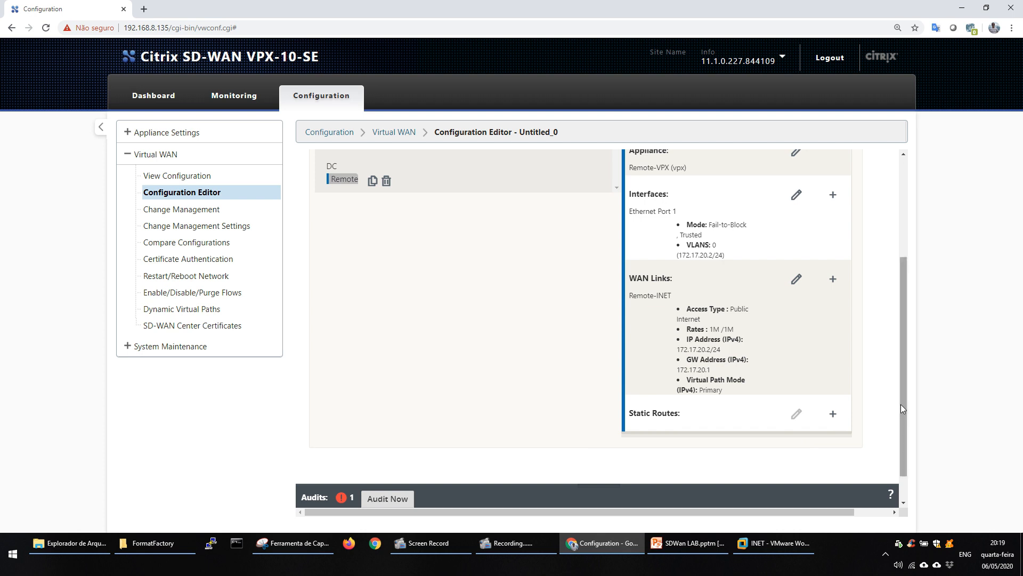
drag(902, 405, 421, 339)
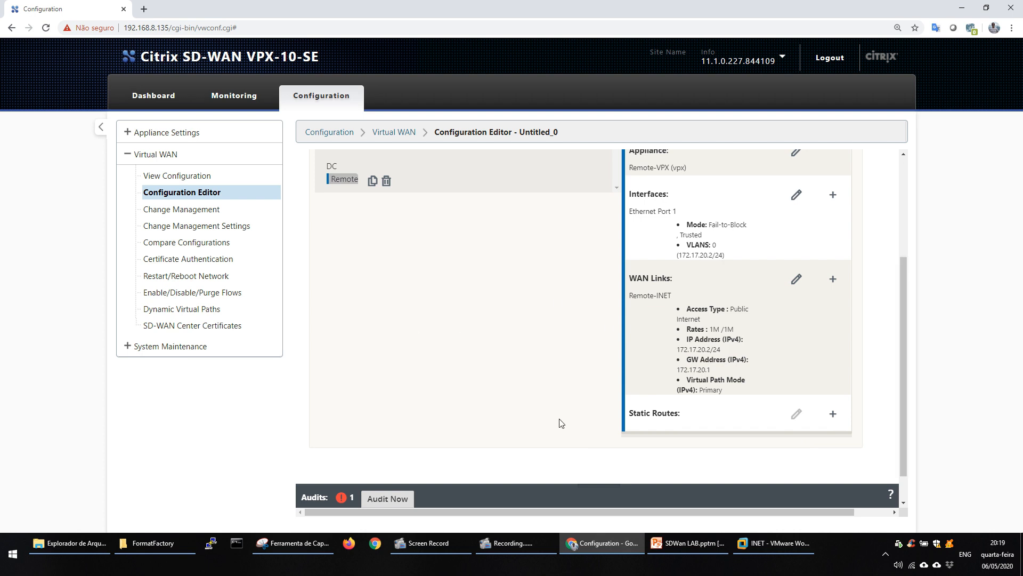
Consult the Topologia Remoto slide in PowerPoint and, back in Chrome, start a Remote site interface on Ethernet port 3 with bypass mode Fail-to-Block.
click(688, 542)
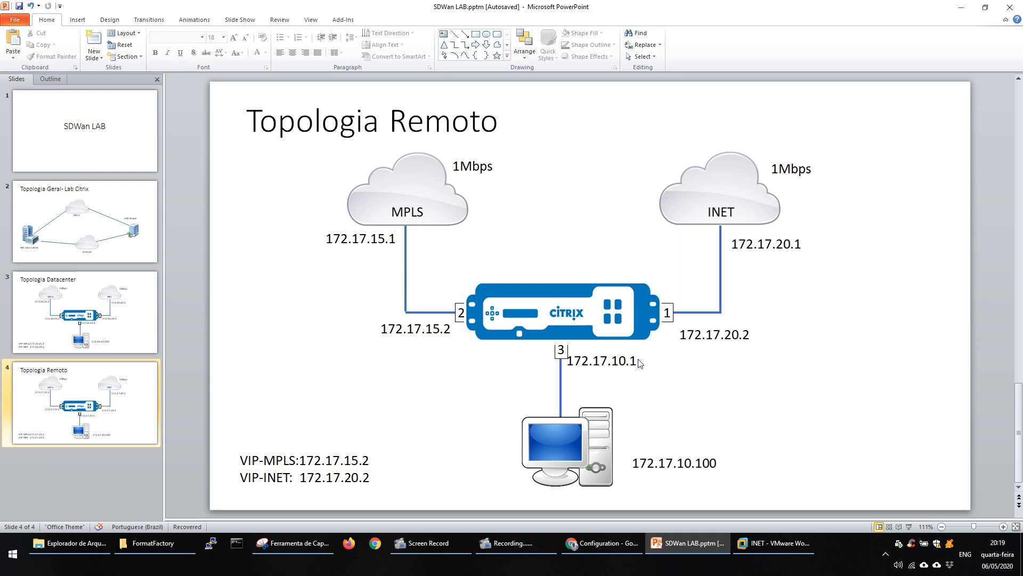
click(604, 544)
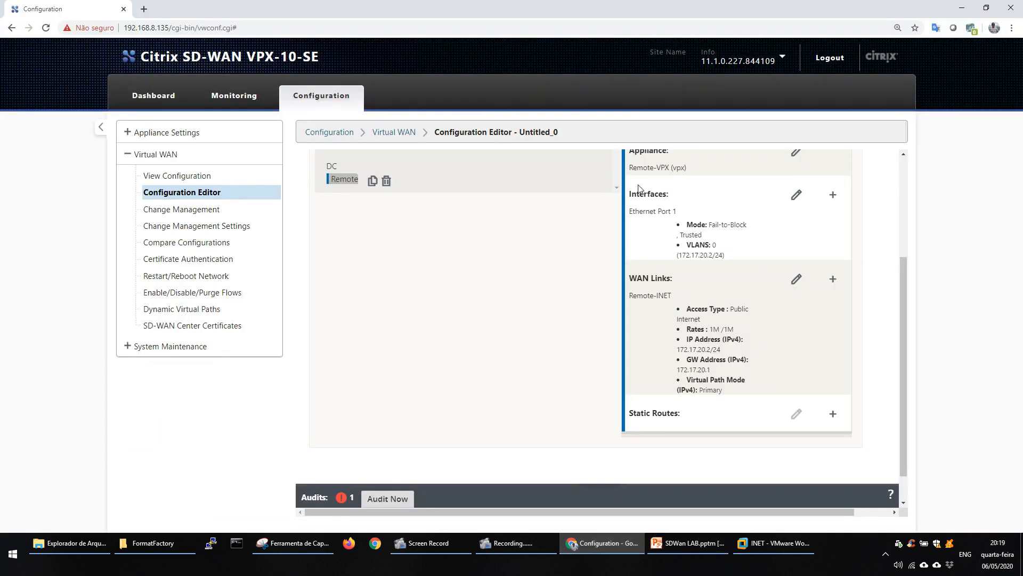
click(833, 194)
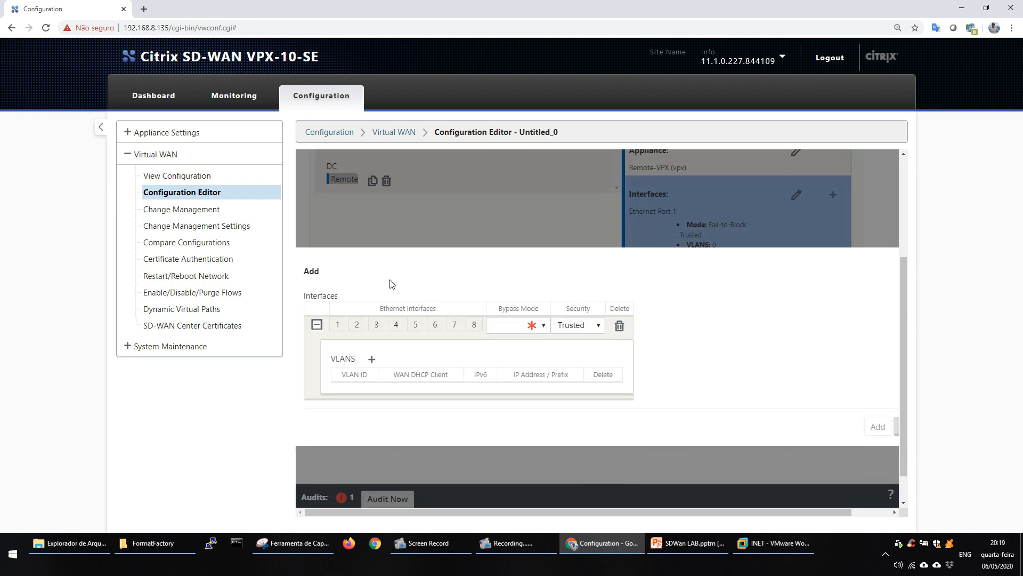
click(375, 325)
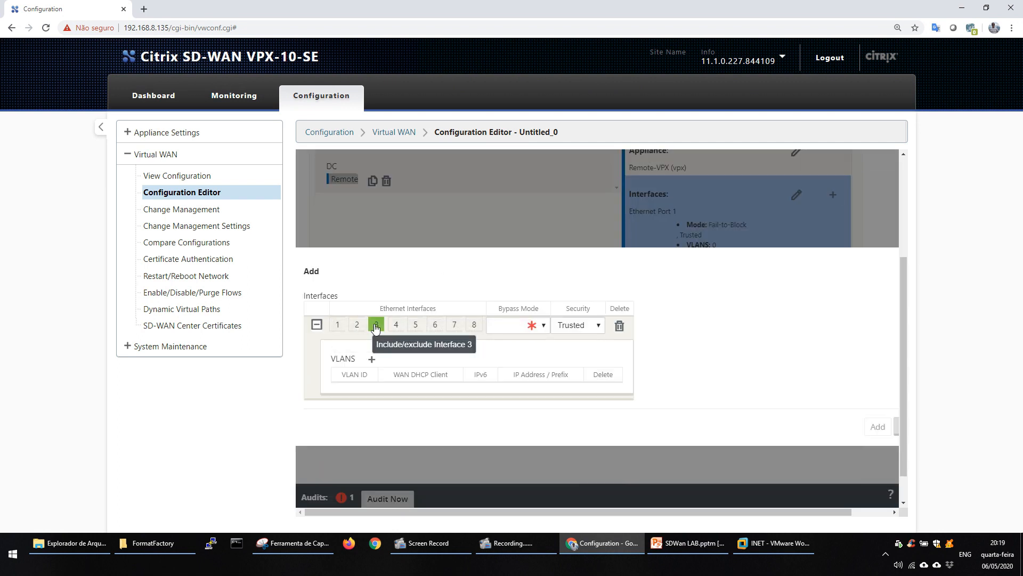
click(515, 326)
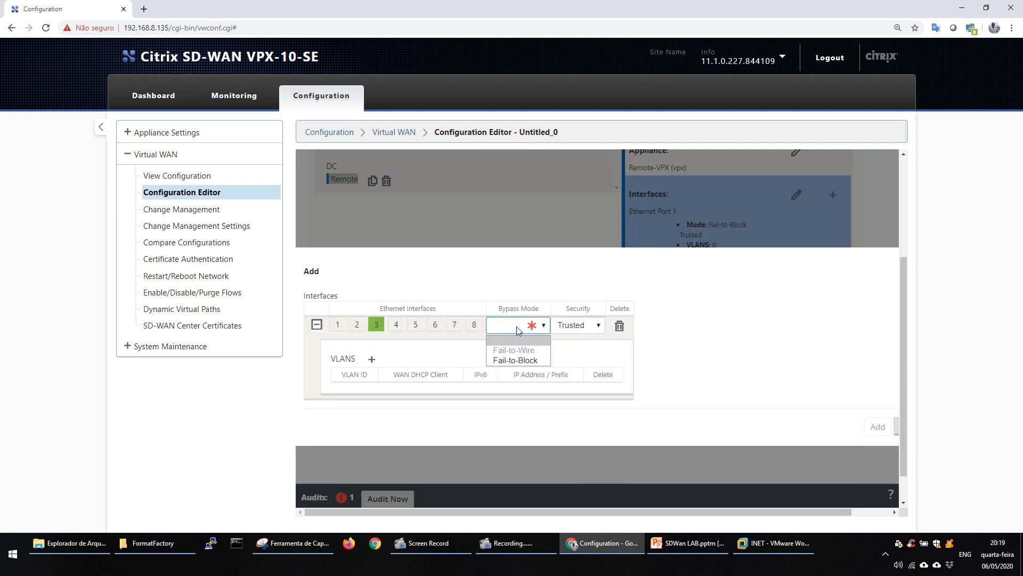
click(513, 361)
Give the Remote site's port 3 interface VLAN 0 with IP address 172.17.10.1/24 and add the interface.
click(371, 359)
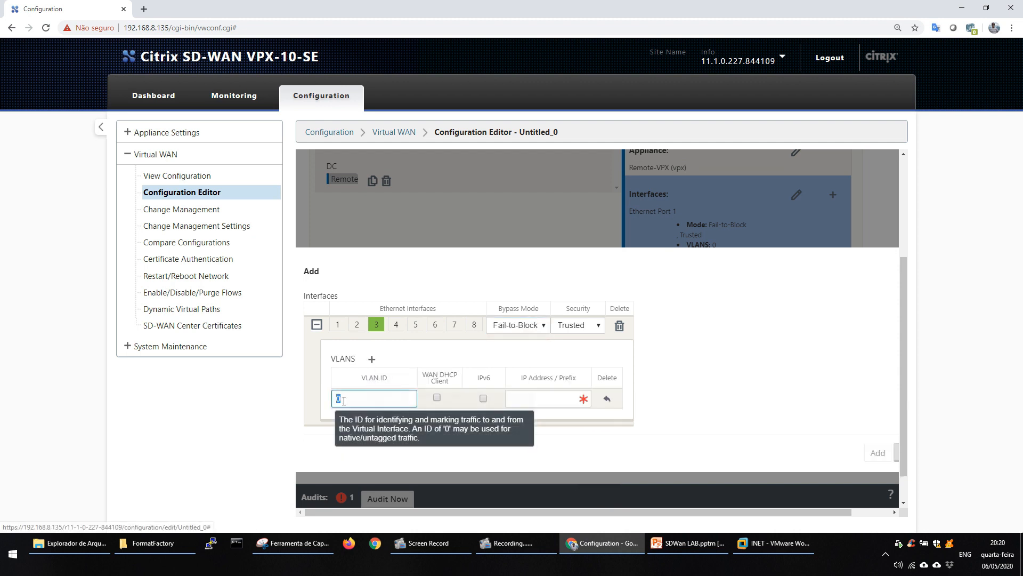
click(529, 398)
text(172.1)
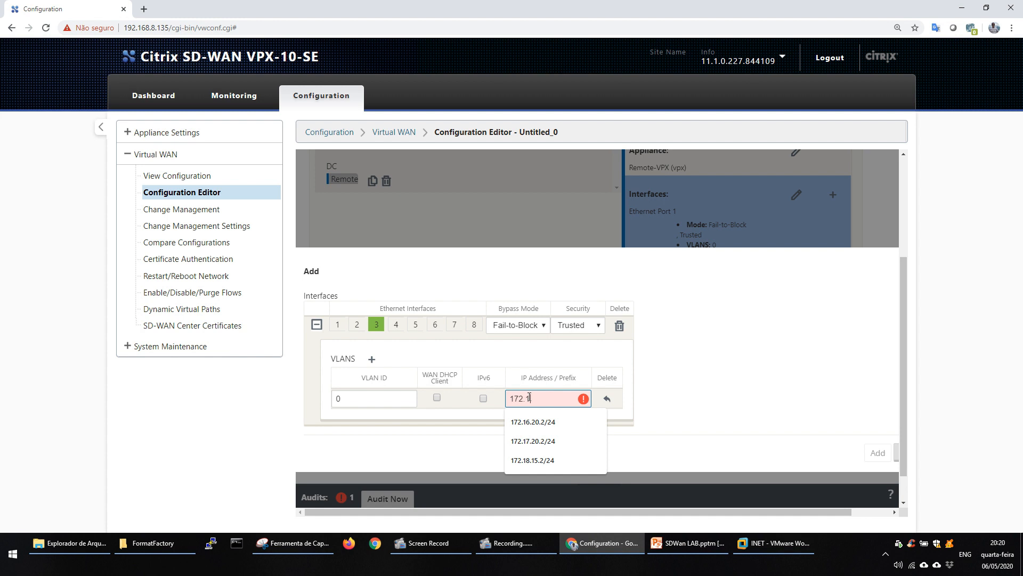
text(7.10)
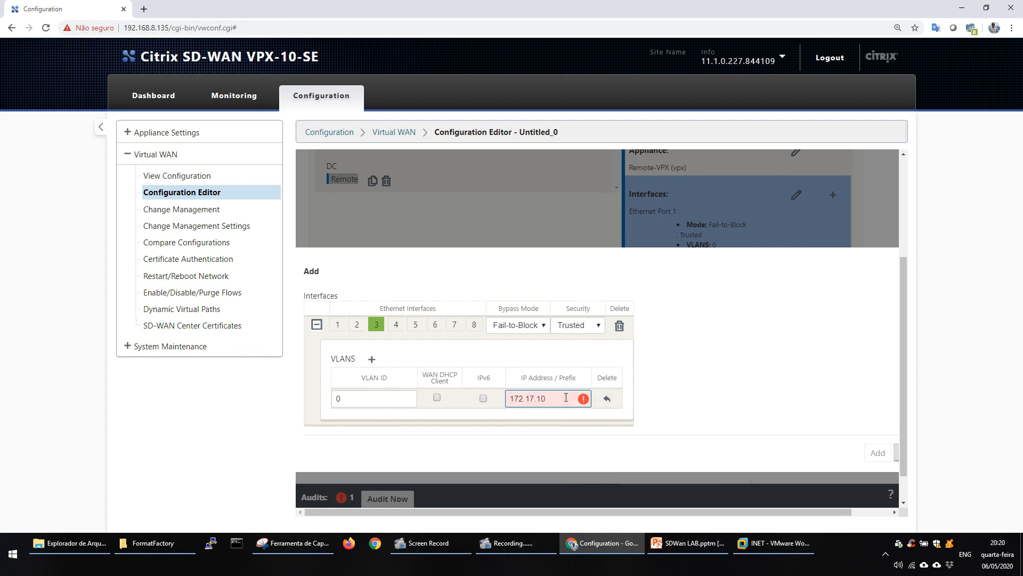
text(.1/24)
click(874, 448)
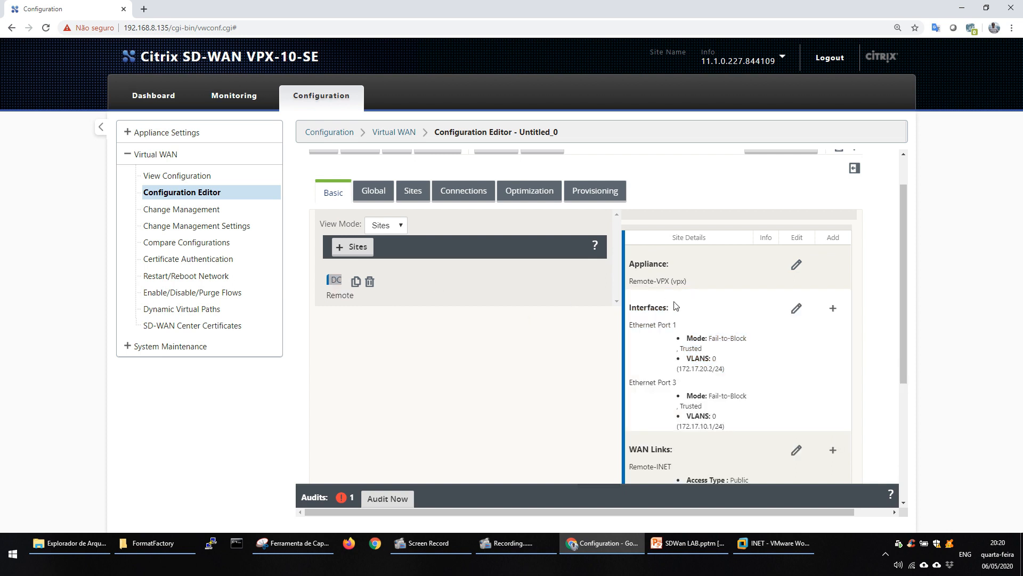
Consult the Topologia Datacenter slide in PowerPoint and, back in Chrome, start a DC site interface on Ethernet port 3 with bypass mode Fail-to-Block.
key(alt+Tab)
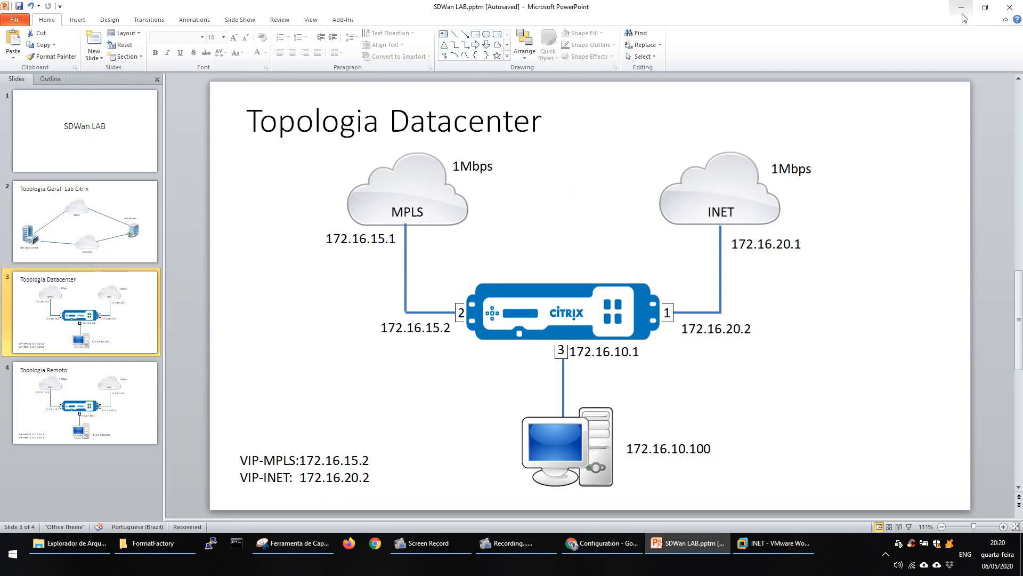
key(alt+Tab)
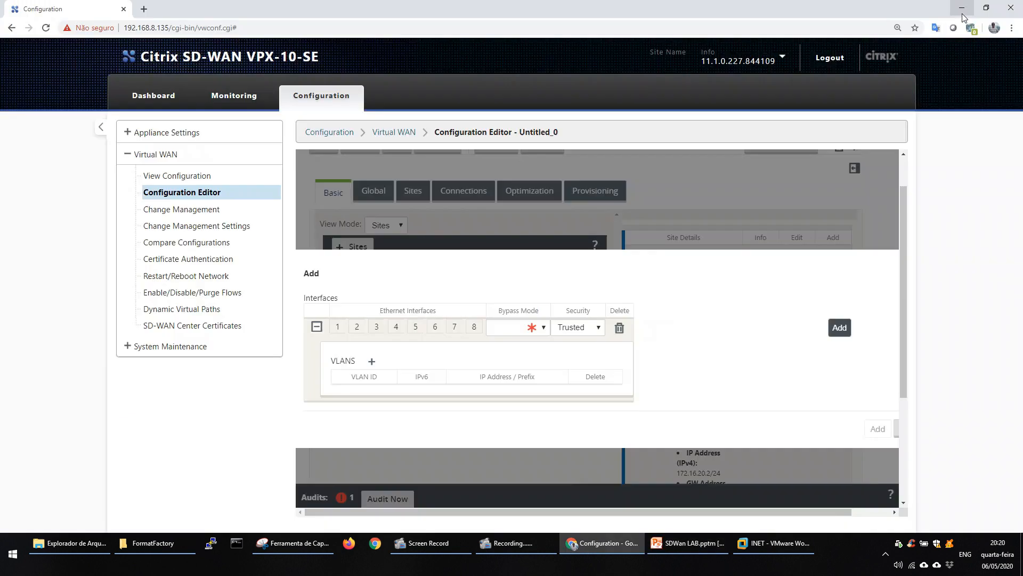
click(376, 327)
click(524, 328)
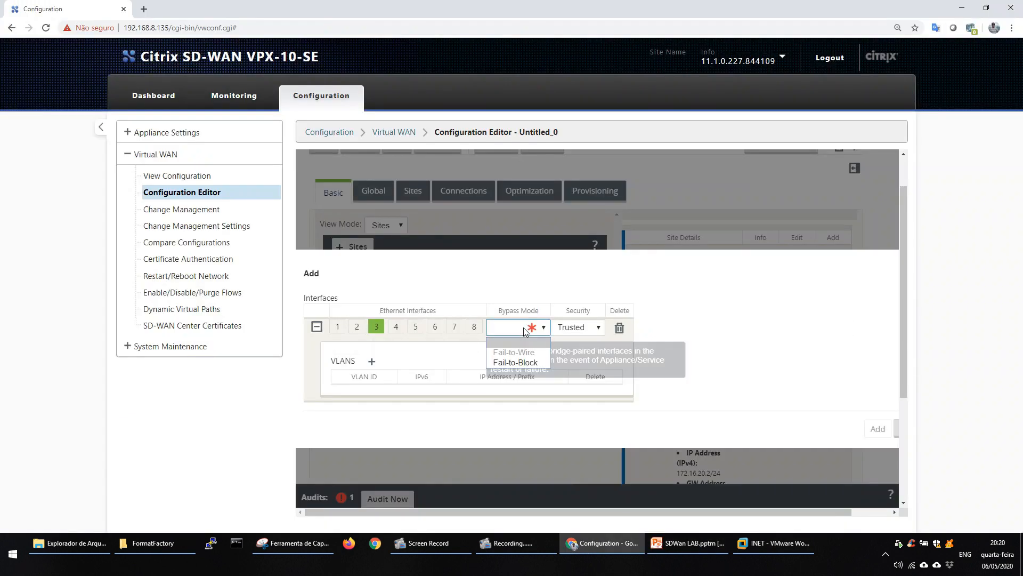
click(501, 363)
Give the DC site's port 3 interface VLAN 0 with IP address 172.16.10.1/24 and add the interface.
click(371, 361)
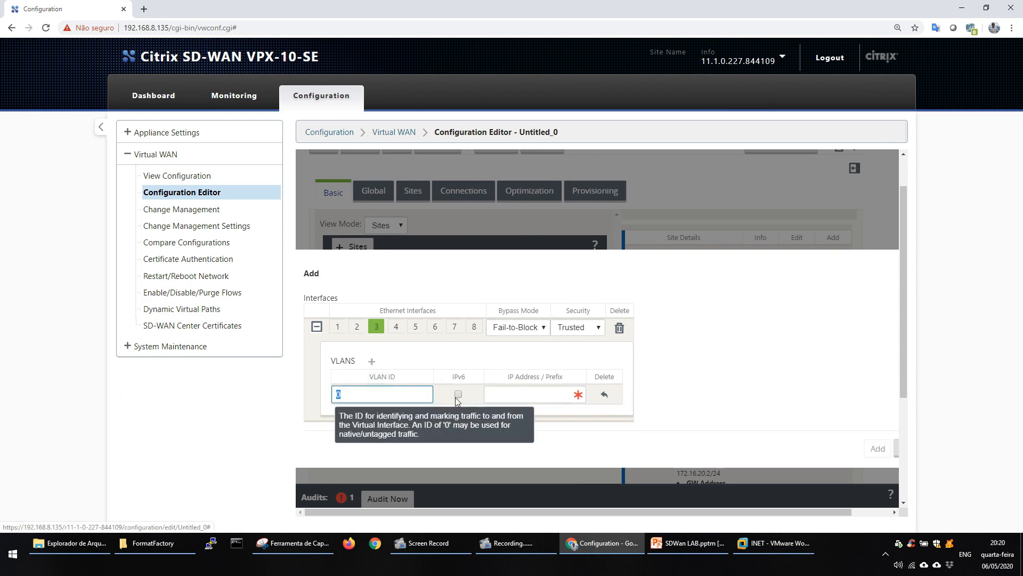
click(528, 397)
text(172.)
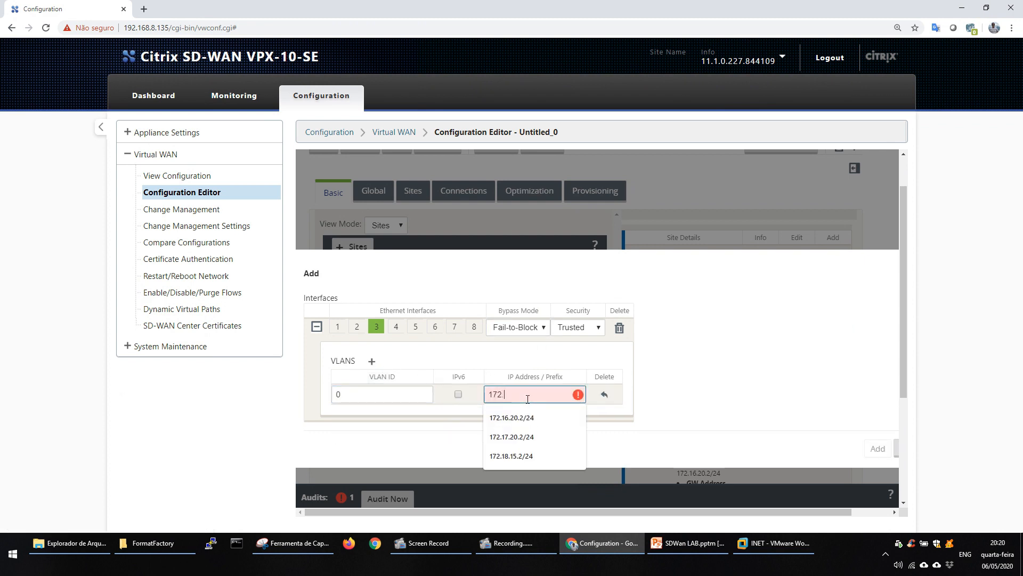
text(16.10.1)
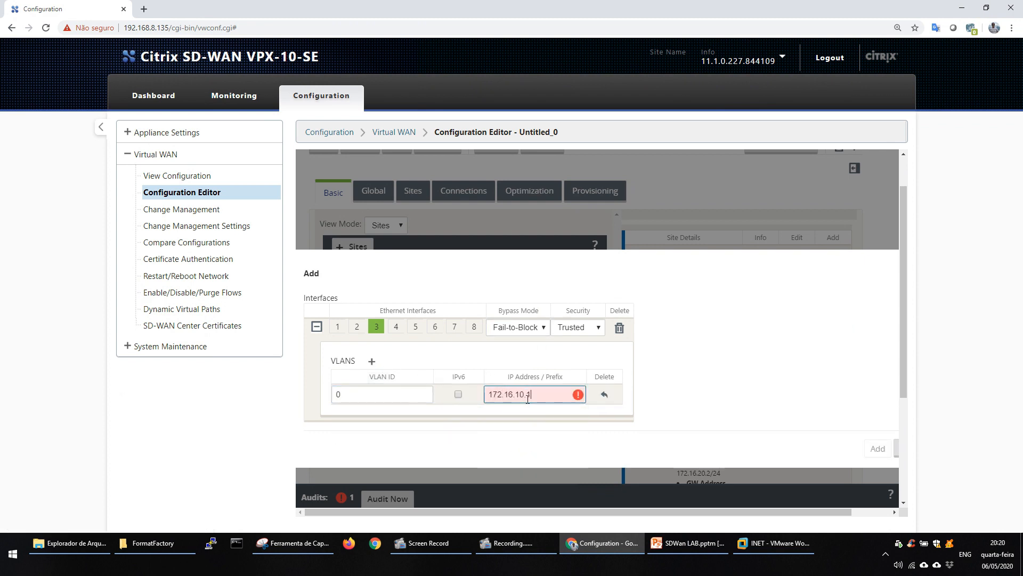
text(/24)
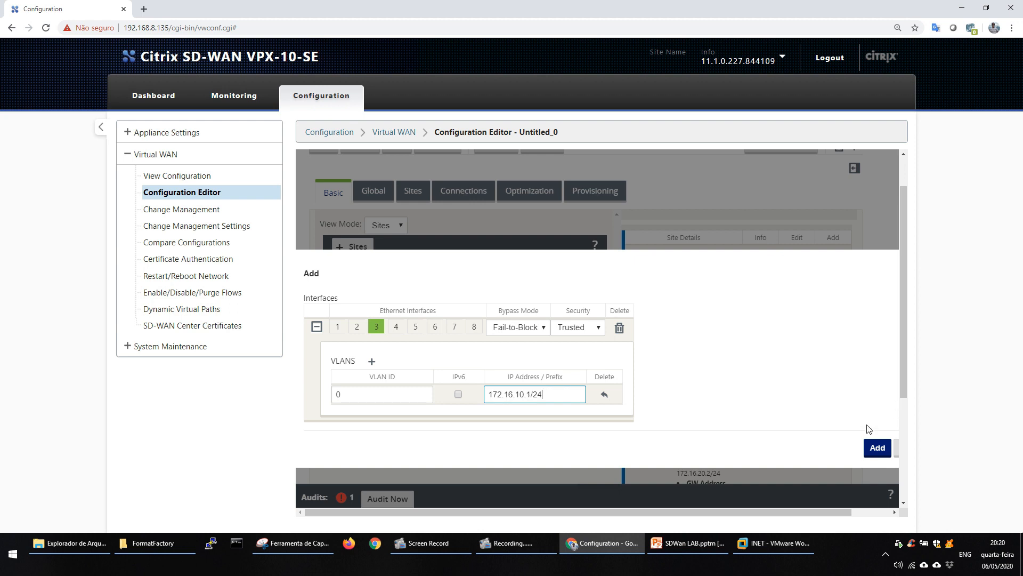
click(877, 447)
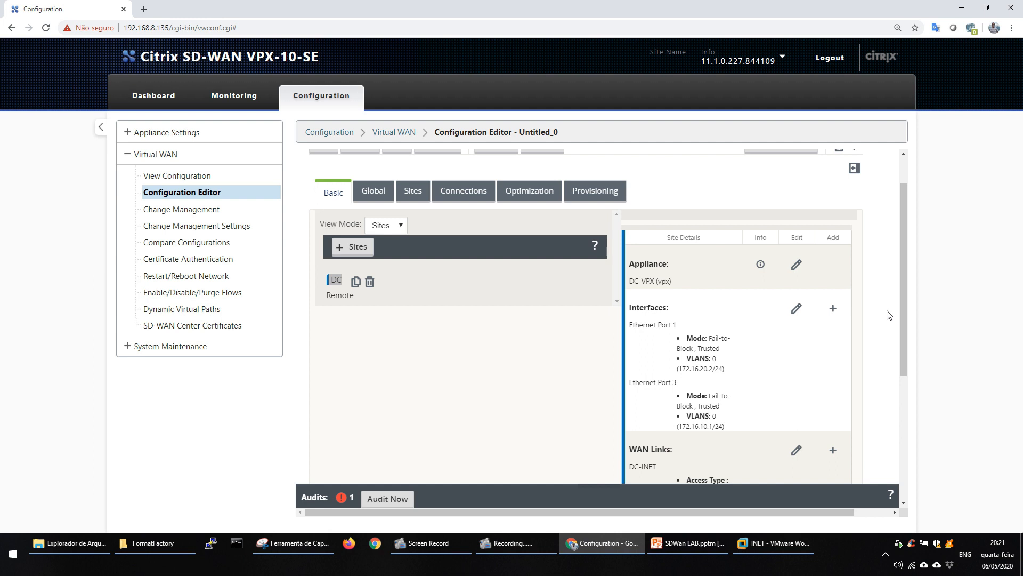
Review the DC site's interfaces and WAN link details and run an audit of the configuration.
drag(904, 302, 902, 405)
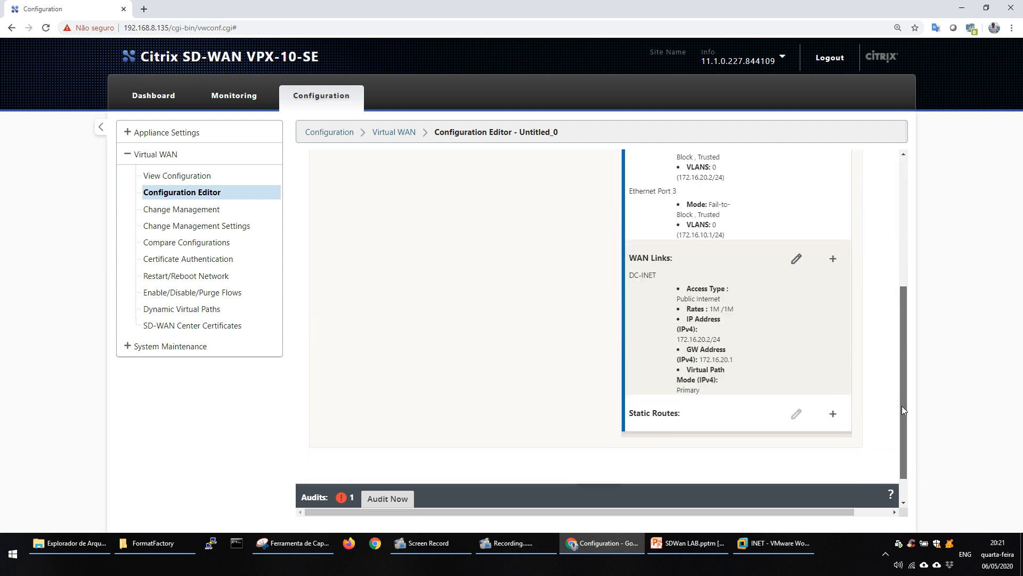
click(399, 501)
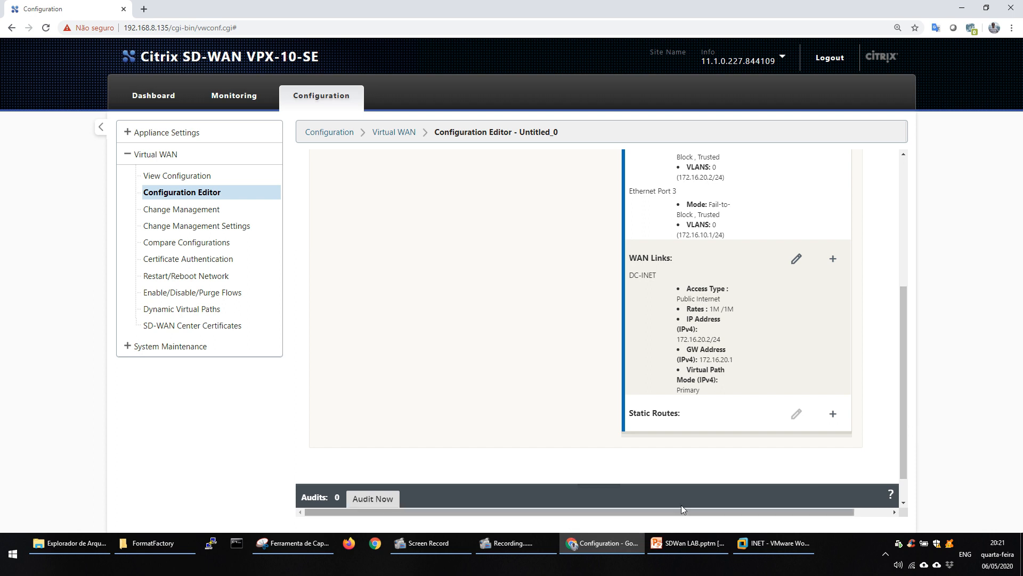
mouse_move(771, 514)
mouse_down()
mouse_move(796, 514)
mouse_move(770, 514)
mouse_up()
Save the configuration package under the new name Lab_v1 and dismiss the save notification.
scroll(907, 378, up, 5)
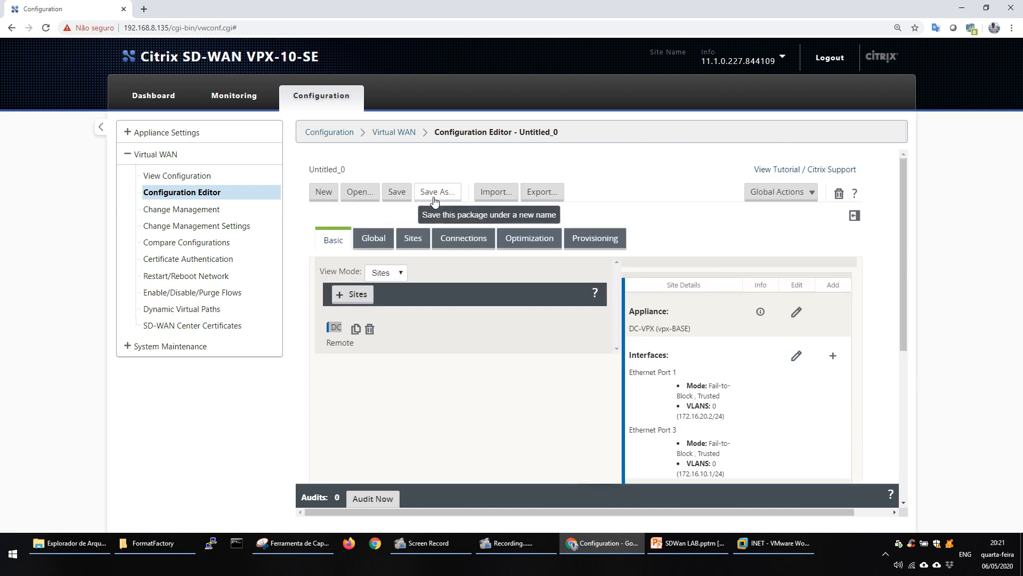
click(435, 195)
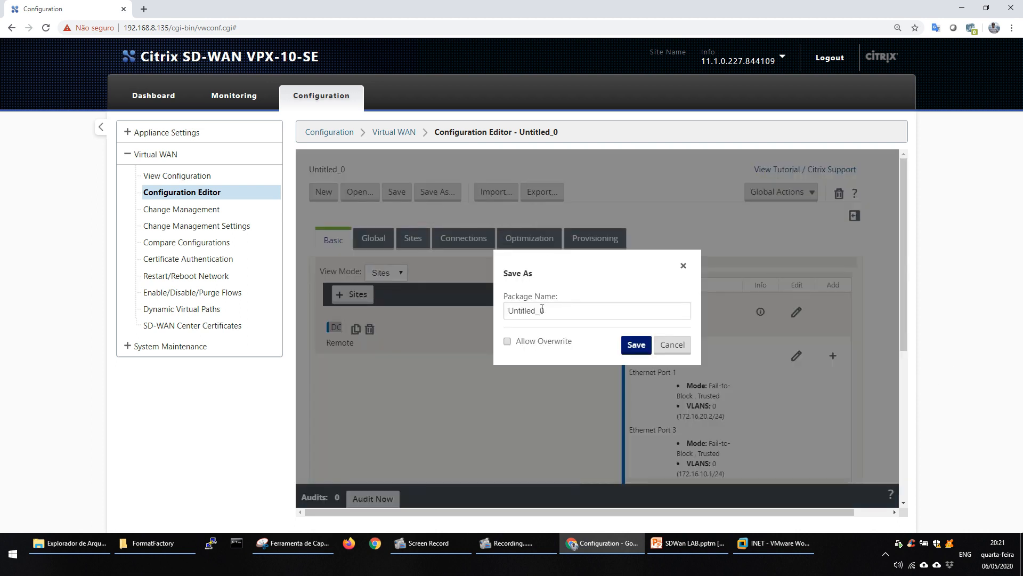
double_click(542, 309)
text(Lab)
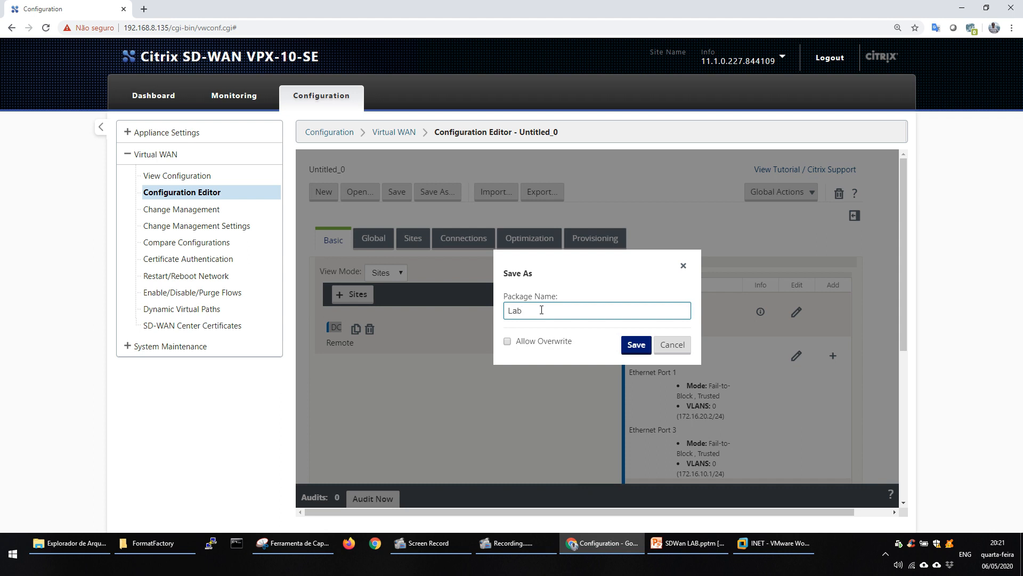
text(_v1)
click(633, 345)
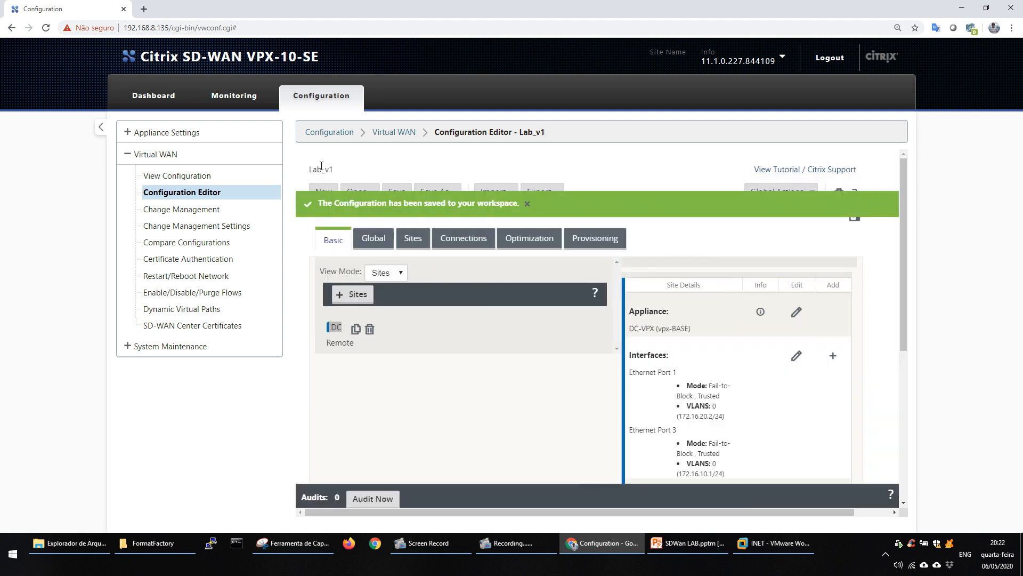
click(527, 204)
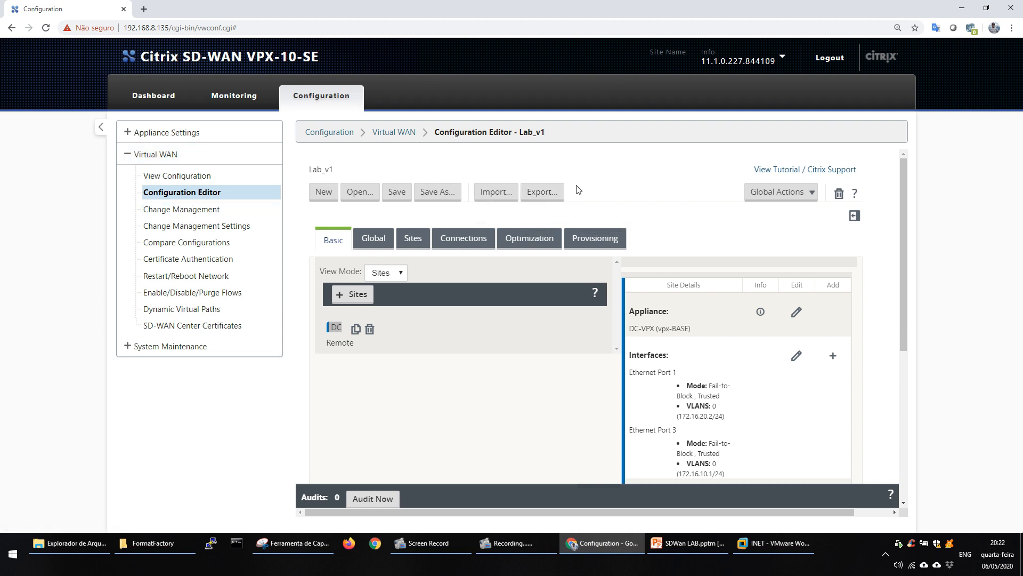
Export the Lab_v1 configuration to the Change Management inbox.
click(539, 192)
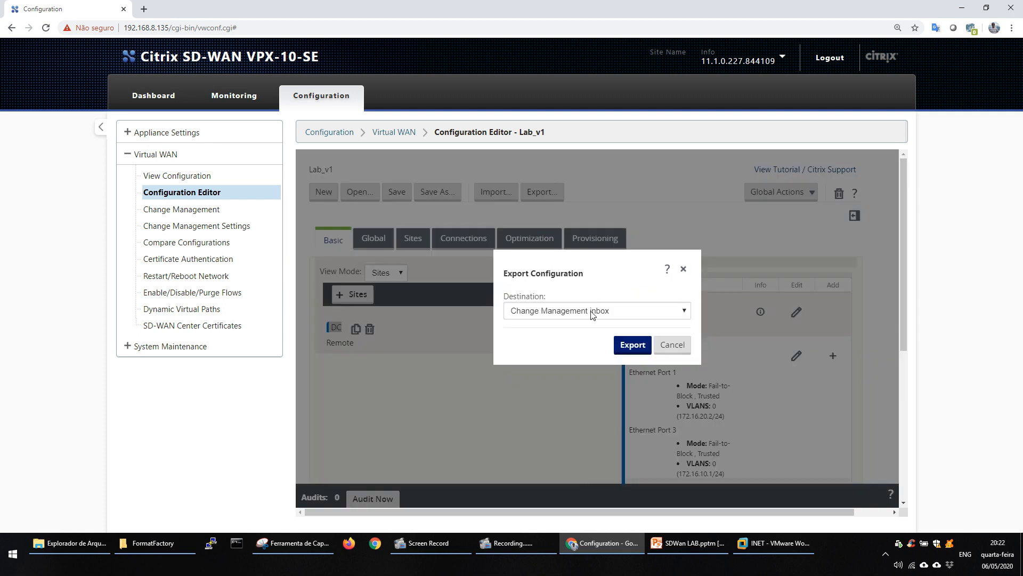
click(683, 311)
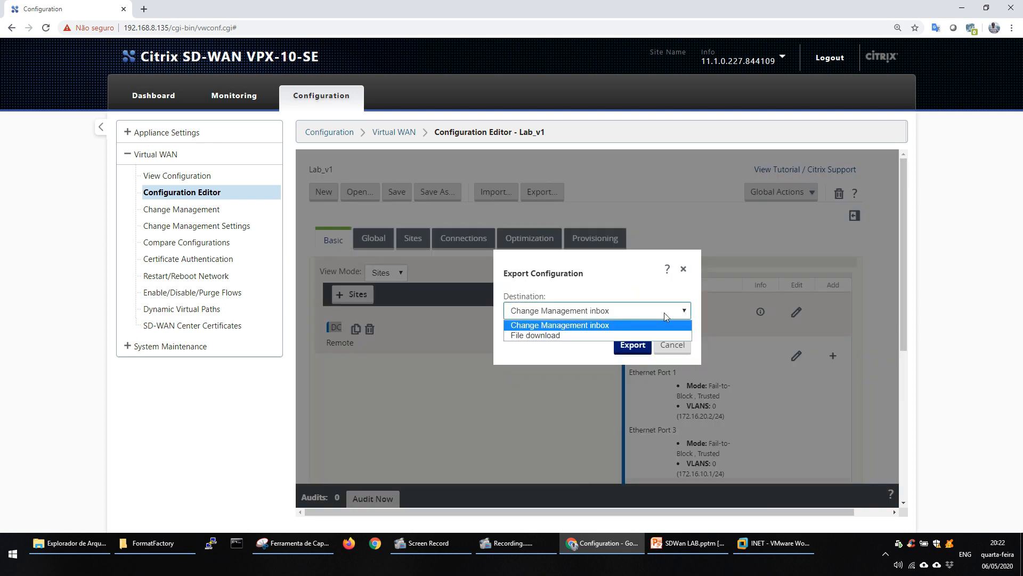
click(549, 326)
click(622, 351)
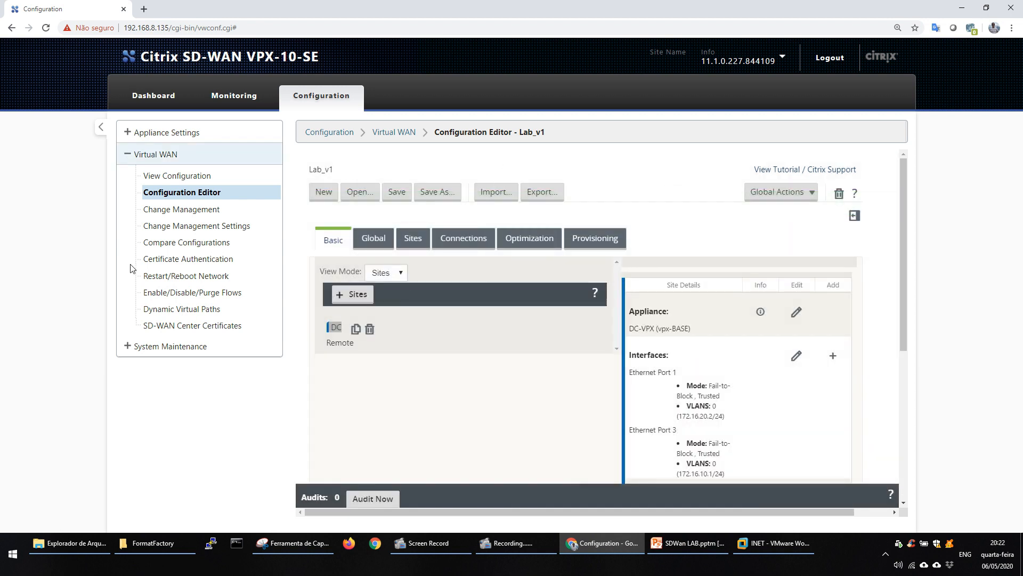
Begin change preparation in Change Management and upload the software package cb-vw_CBVPX_11.1.0.227.tar.gz from the Downloads folder.
click(201, 212)
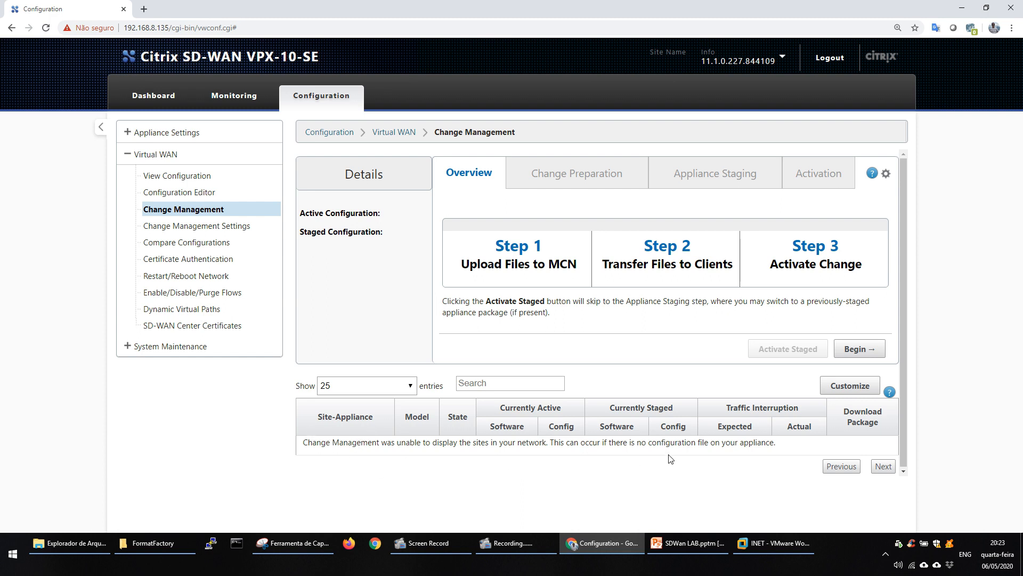
click(869, 352)
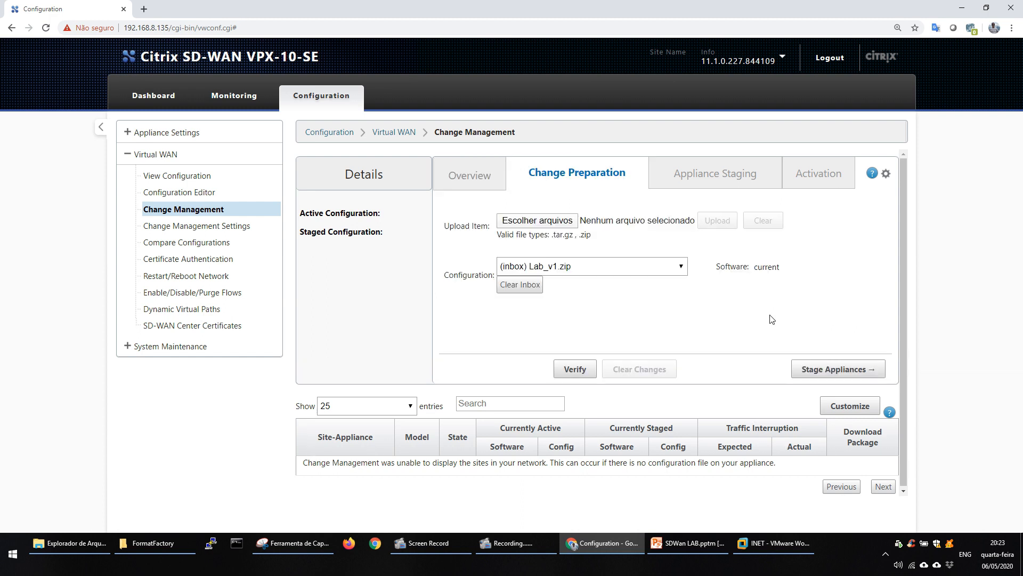
key(ctrl+plus)
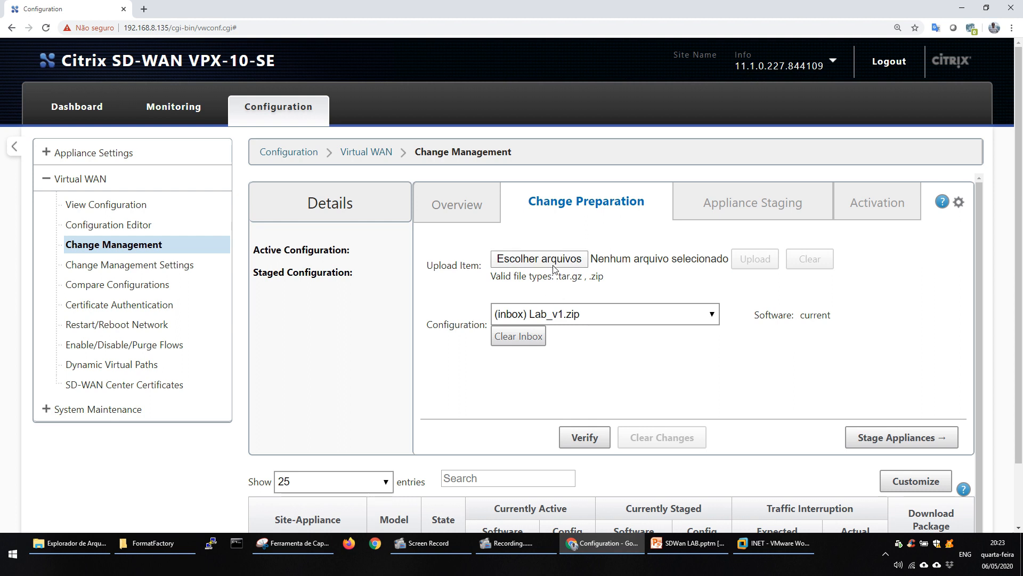
click(567, 263)
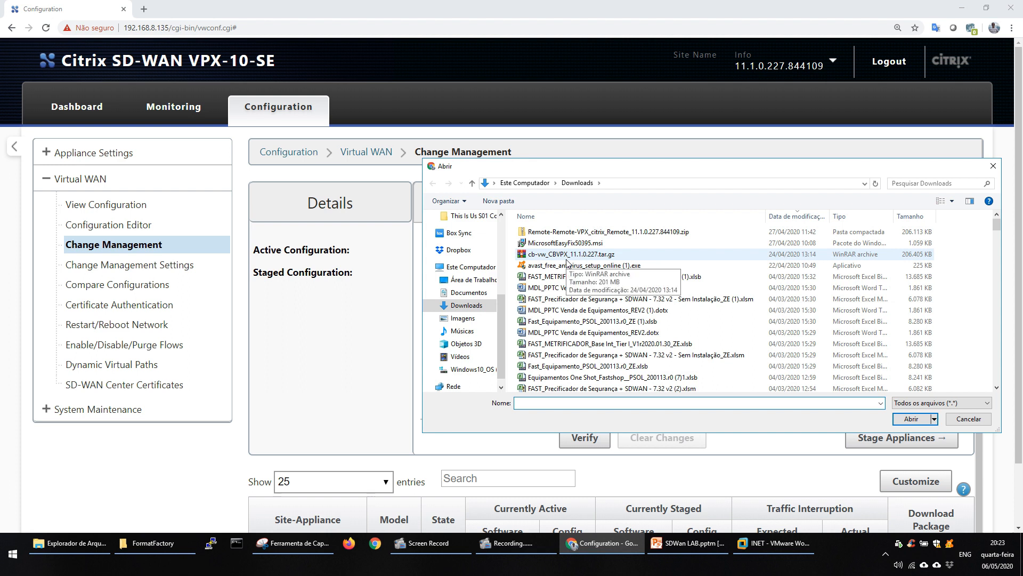
click(570, 254)
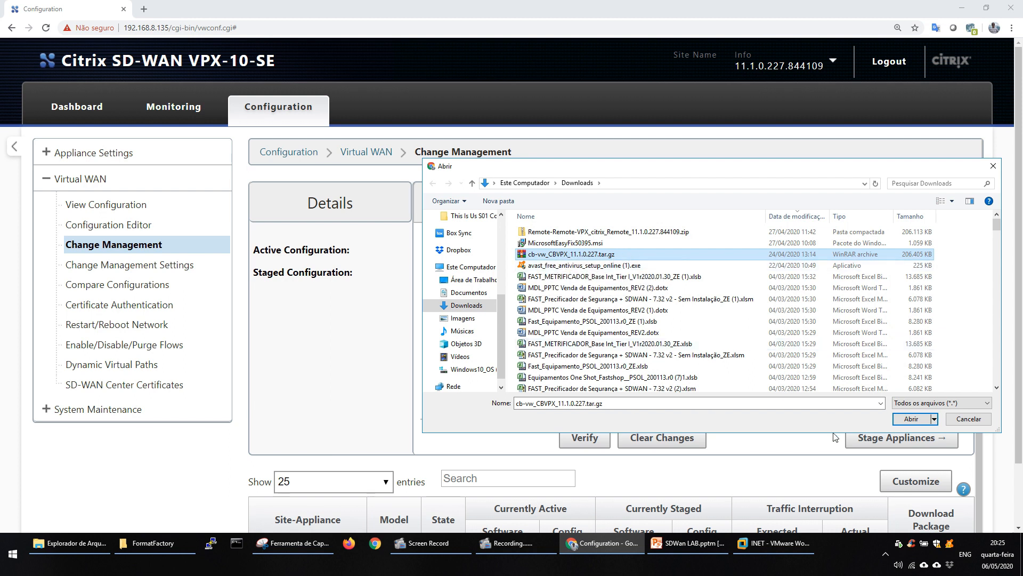
click(910, 419)
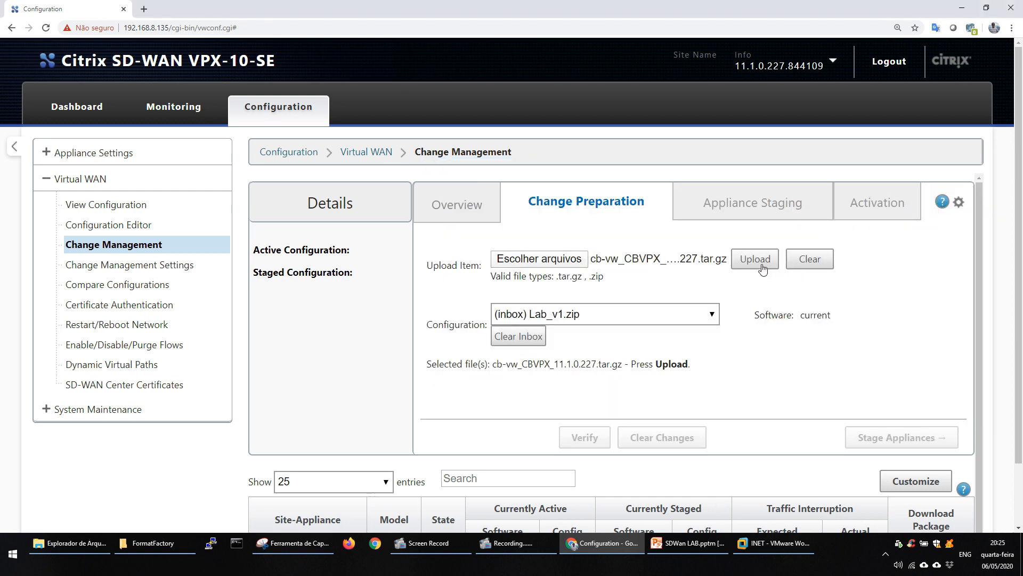
click(763, 266)
mouse_move(745, 69)
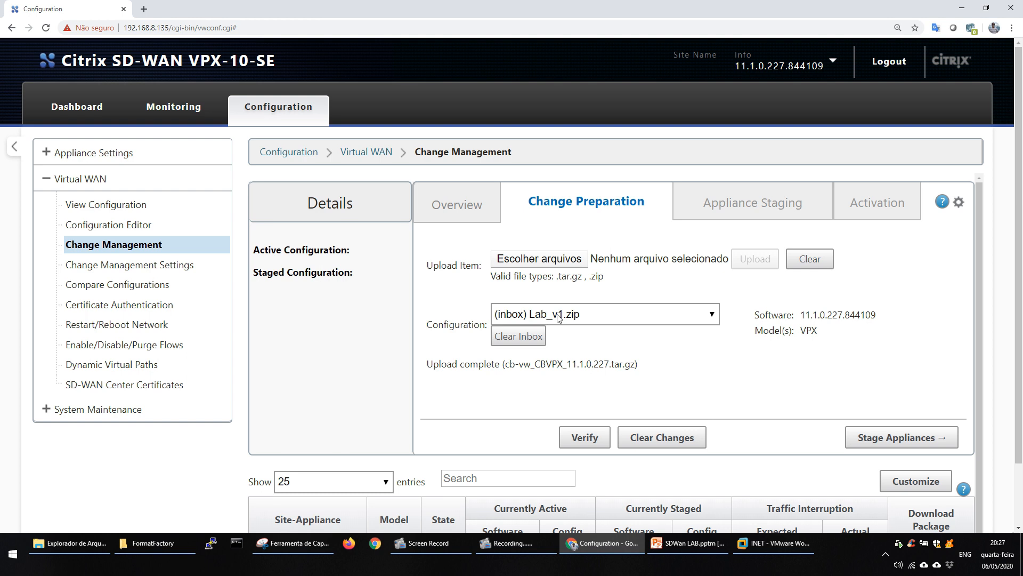
Stage the appliances with the Lab_v1.zip configuration and accept the Citrix End User License Agreement.
click(890, 439)
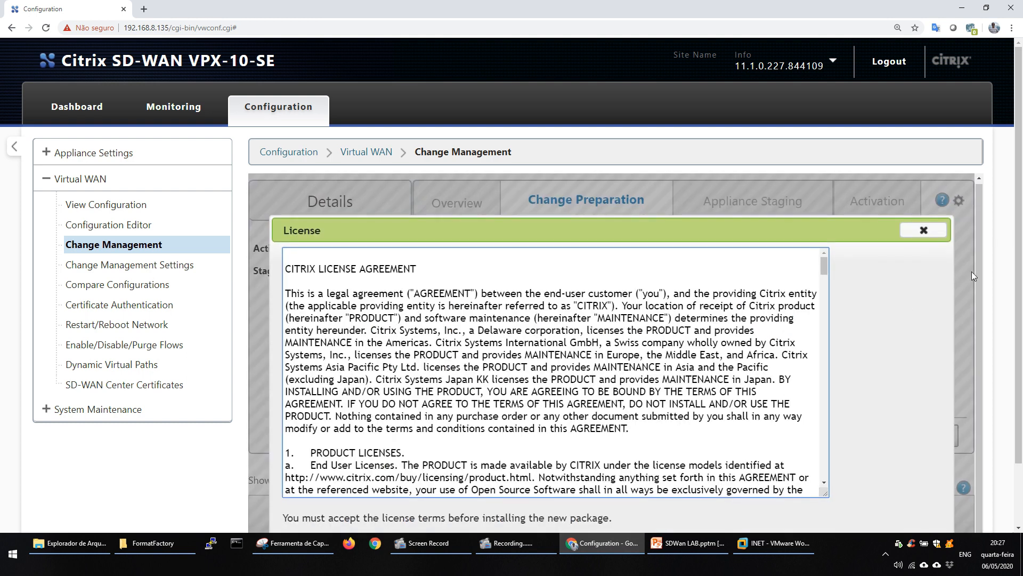
drag(1020, 324, 1021, 384)
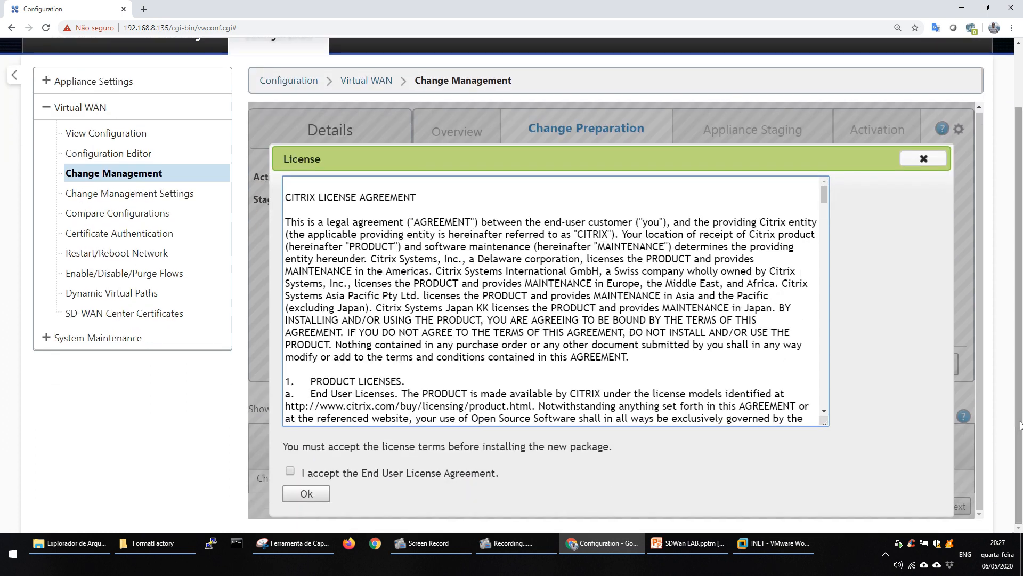
click(291, 472)
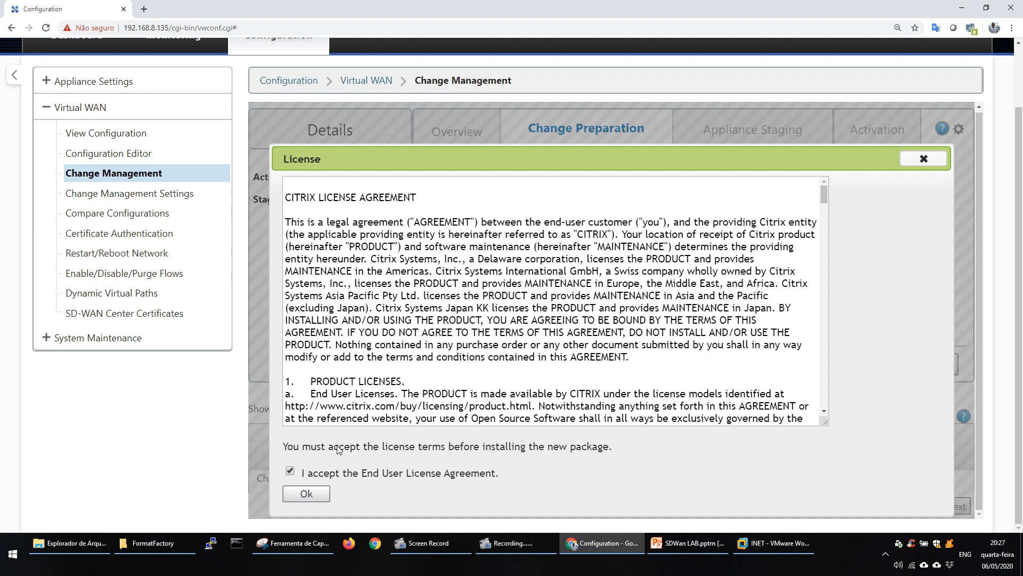
drag(824, 196, 816, 430)
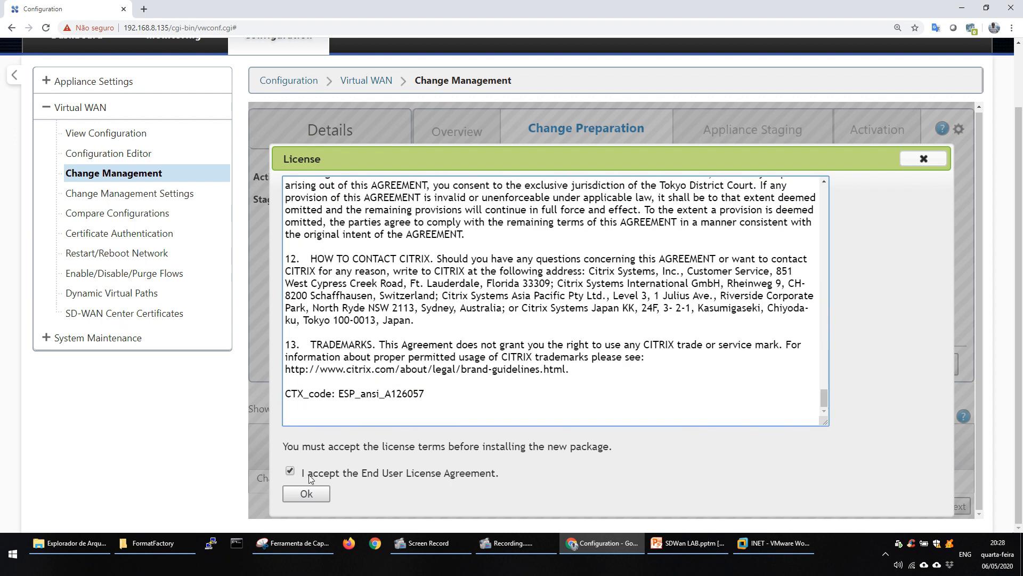
click(306, 495)
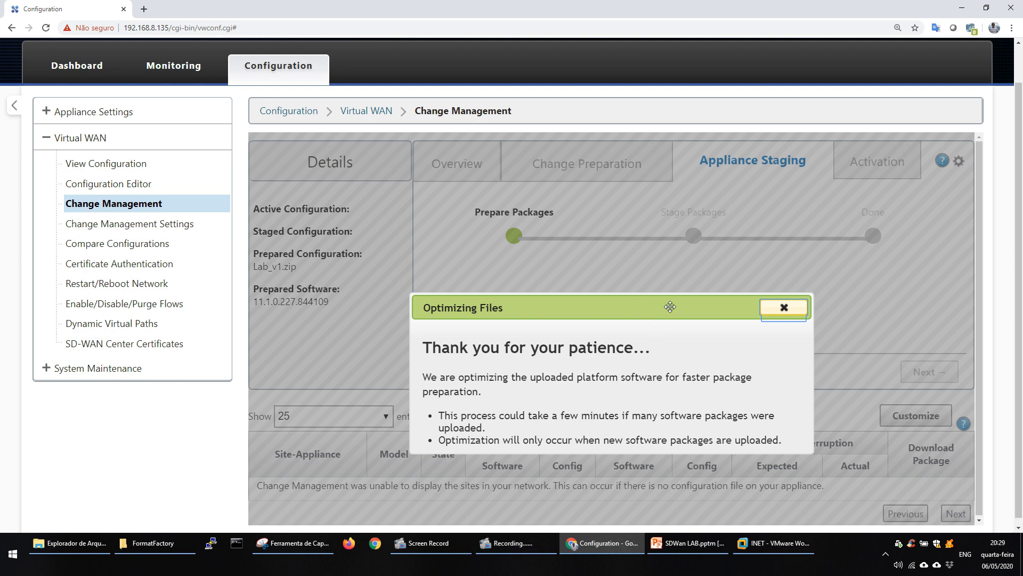
drag(670, 307, 690, 193)
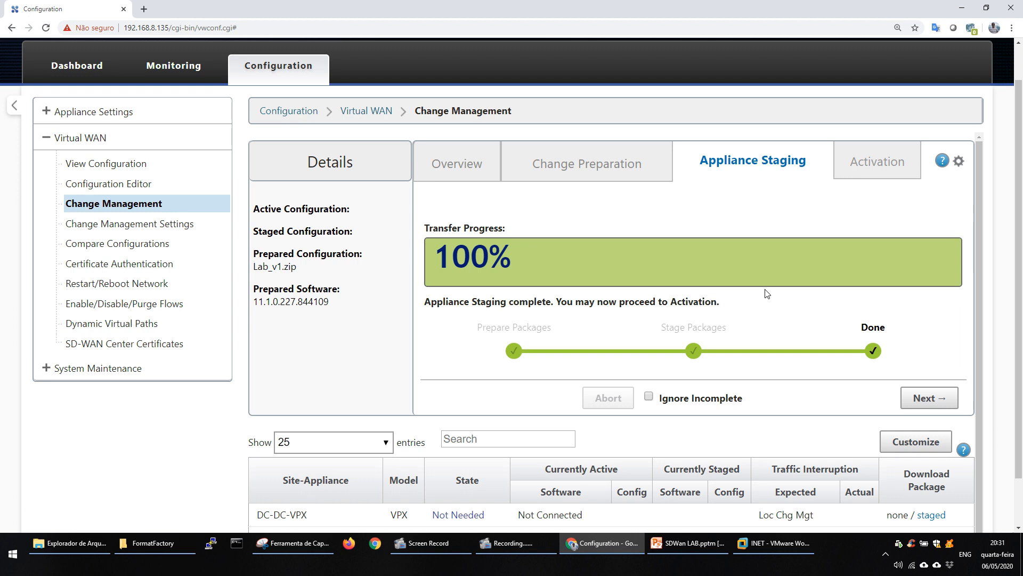
Proceed to Activation and activate the staged software and configuration.
click(926, 398)
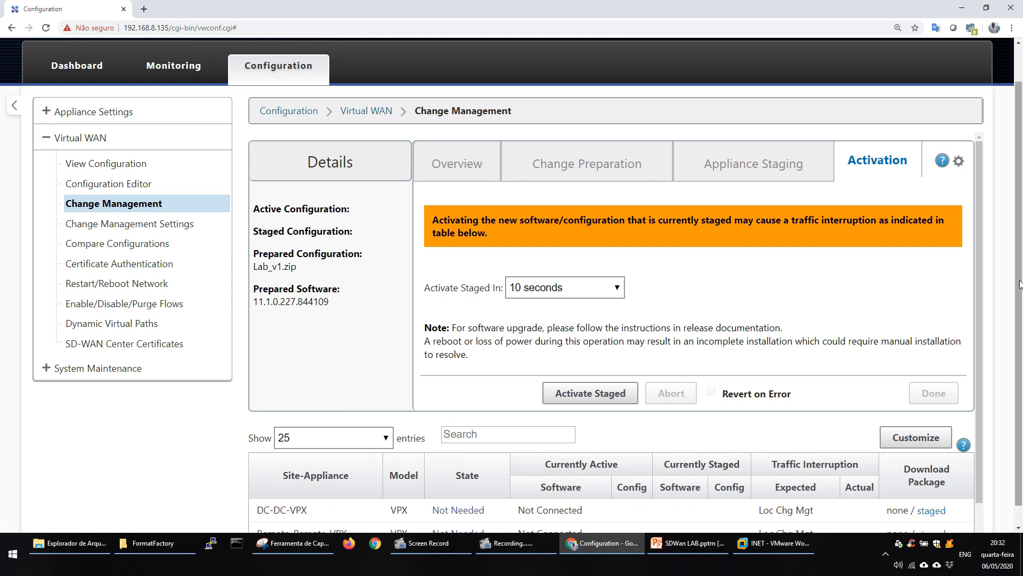
scroll(1014, 351, down, 2)
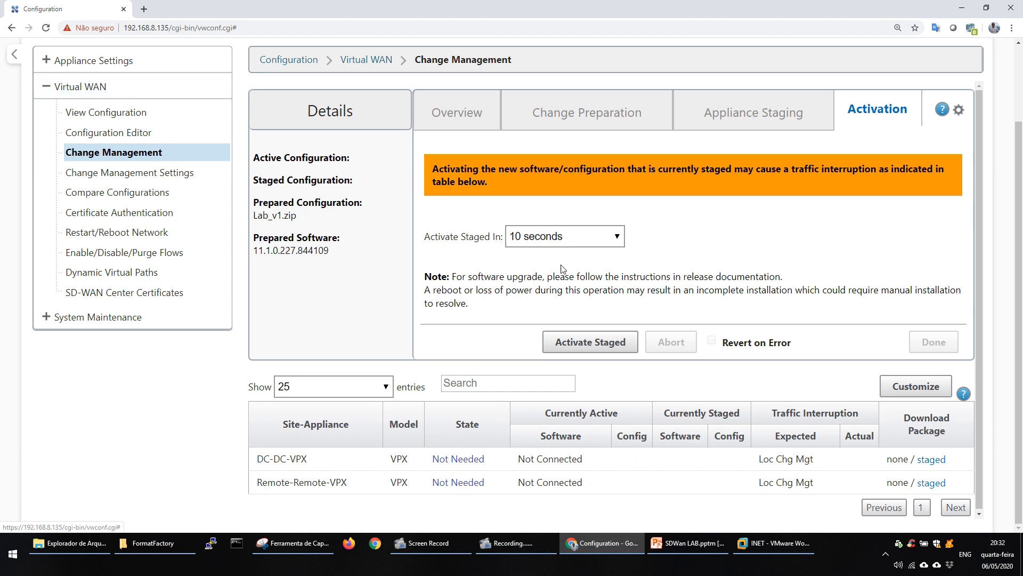
click(597, 347)
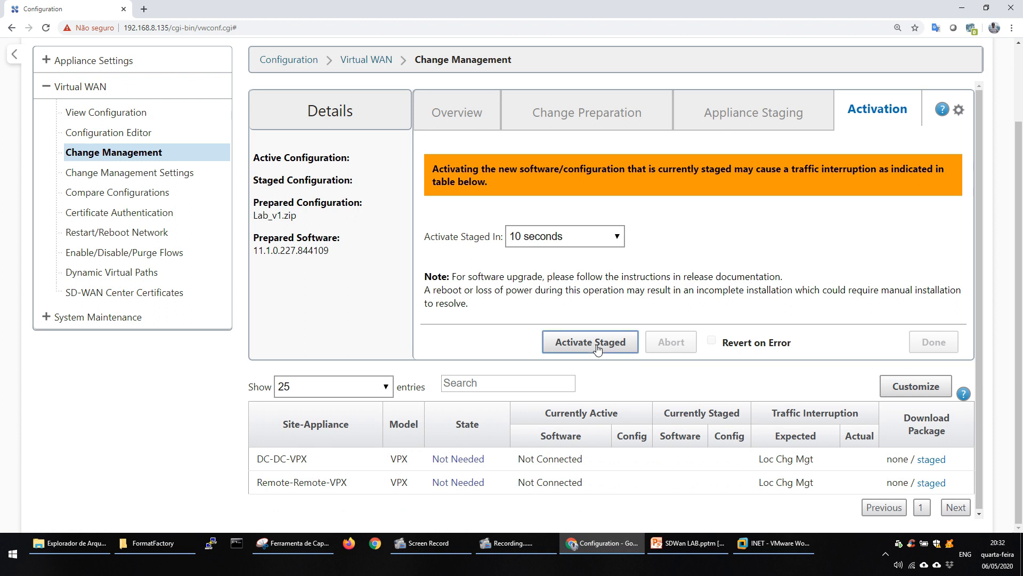
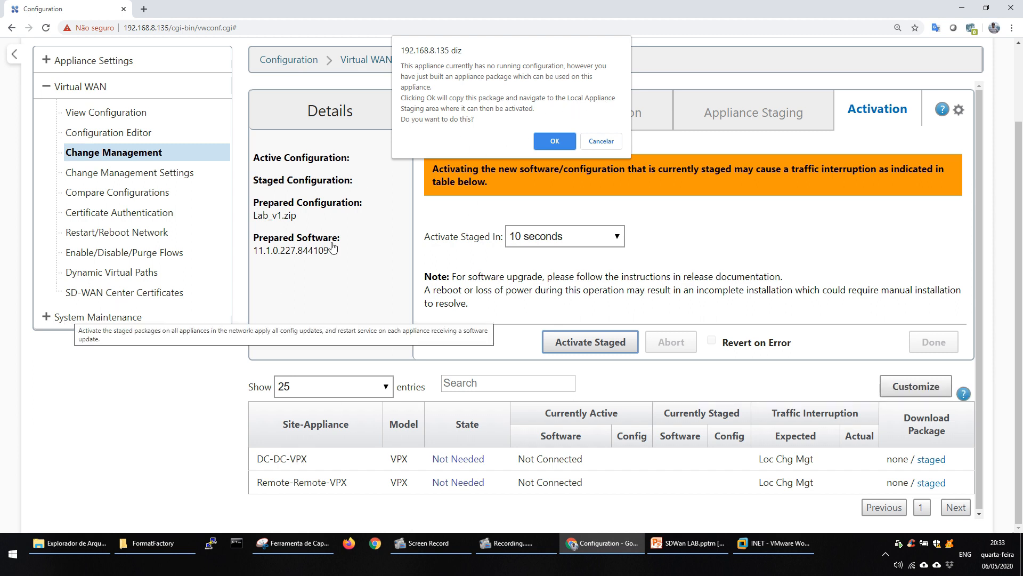
Confirm copying the newly built appliance package to the Local Appliance Staging area and proceed to Local Change Management.
click(553, 141)
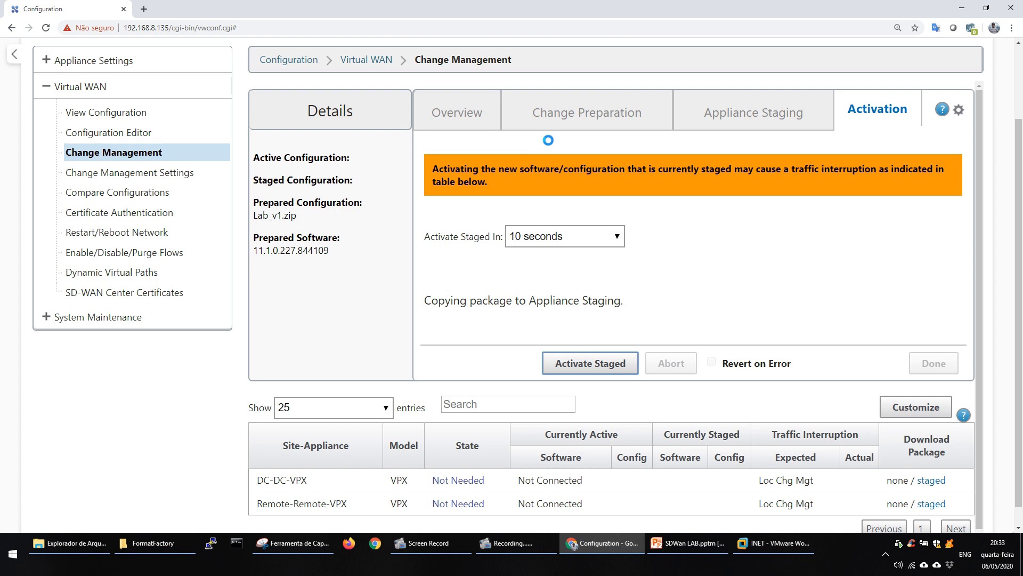
click(119, 160)
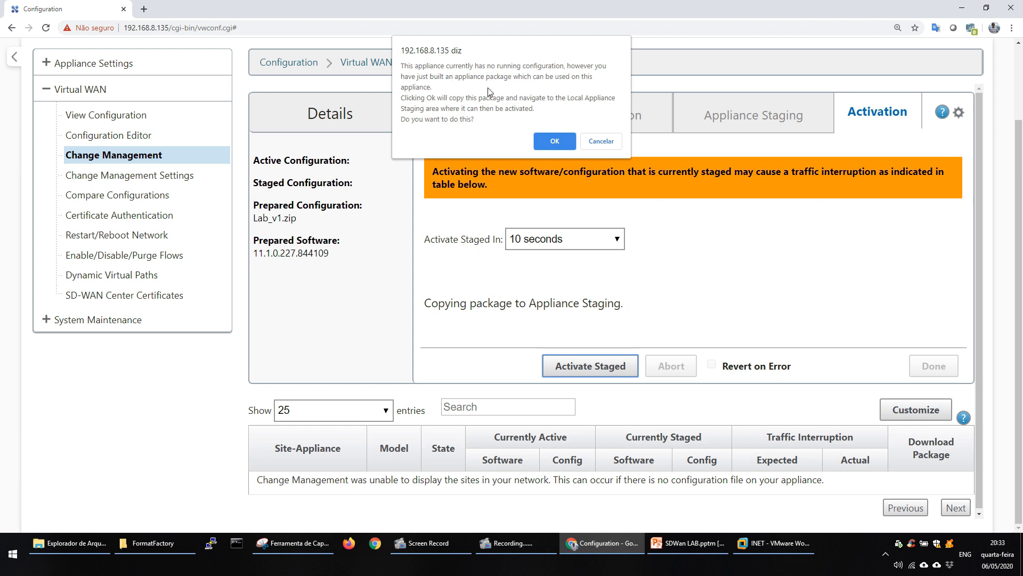
click(555, 143)
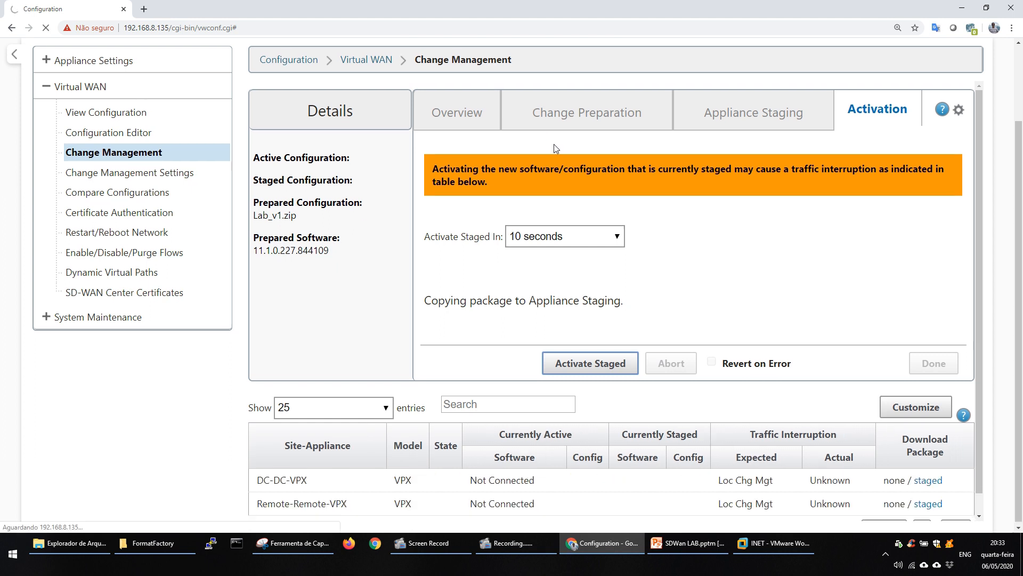
click(93, 177)
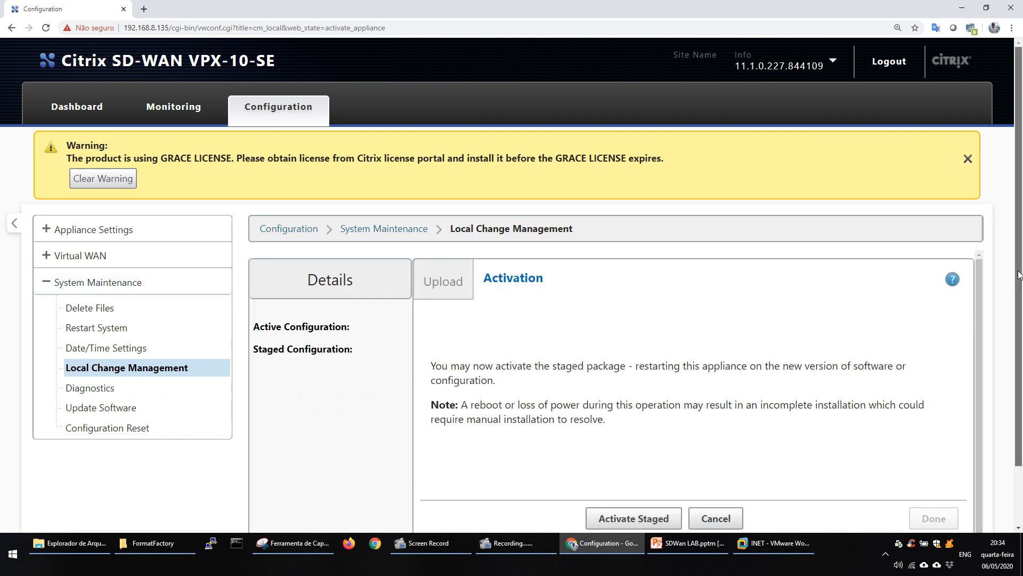
Activate the staged package on the local appliance and confirm the activation process.
scroll(1019, 275, down, 2)
scroll(669, 279, up, 1)
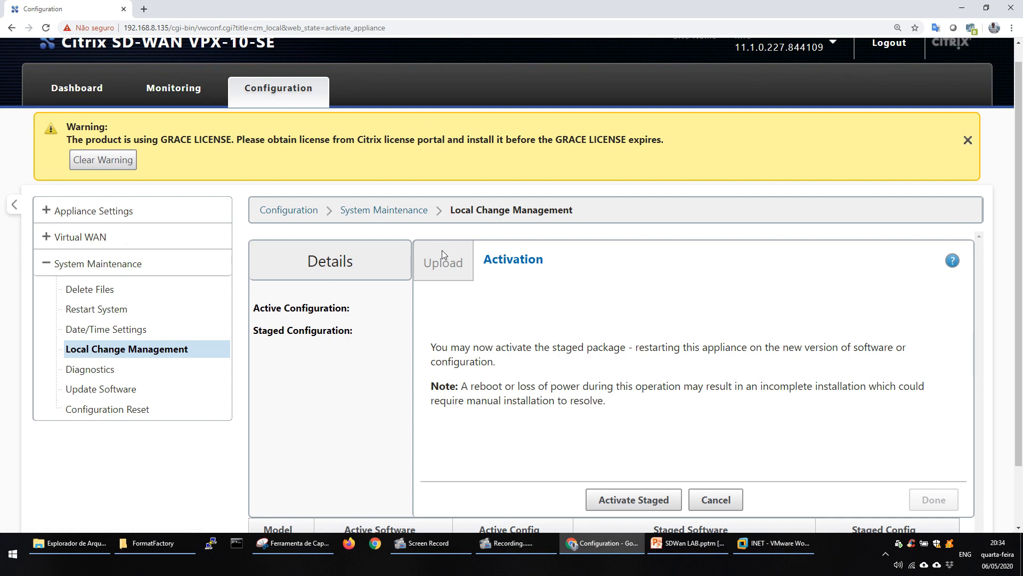
scroll(671, 426, down, 1)
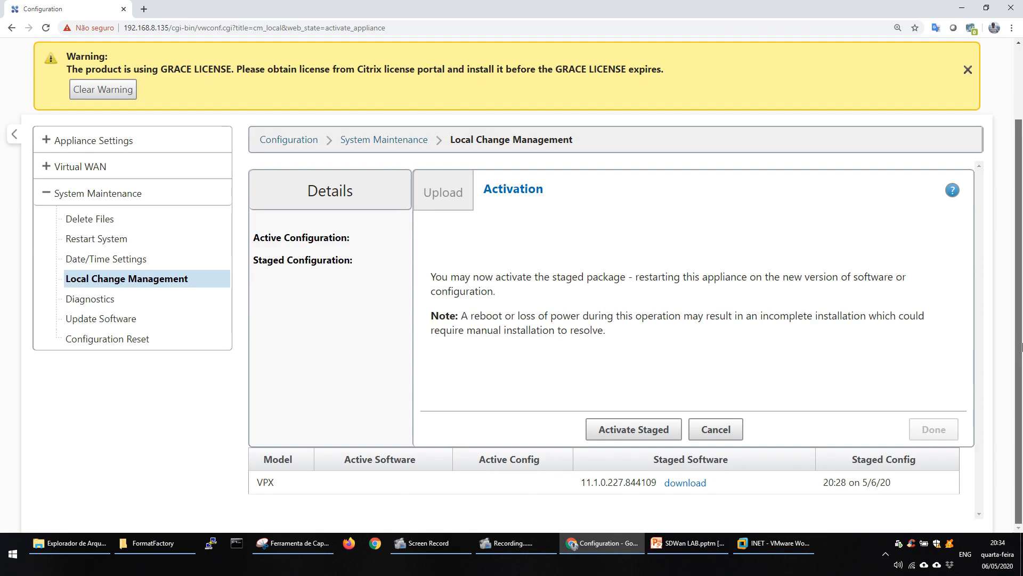
click(673, 426)
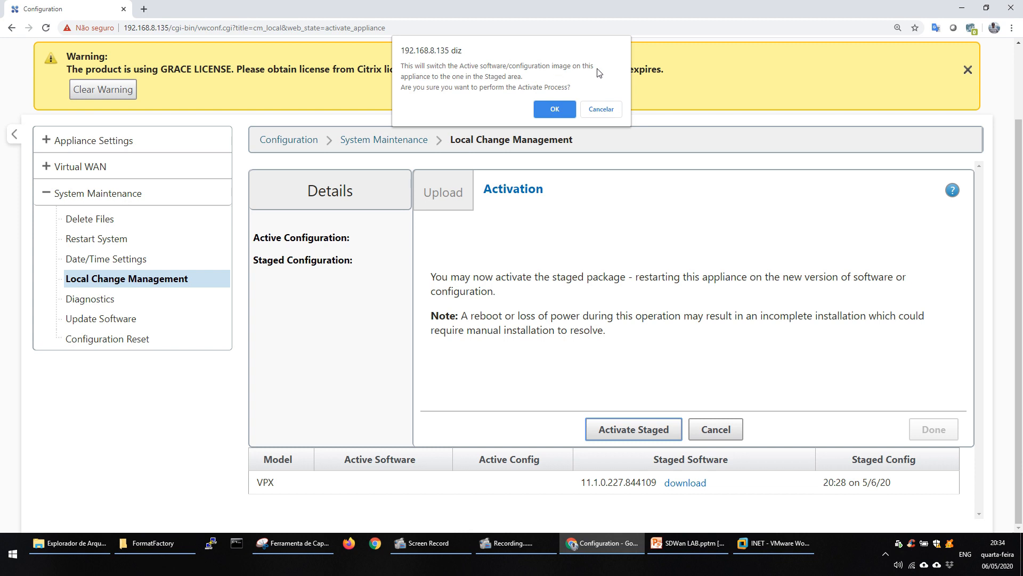
key(Return)
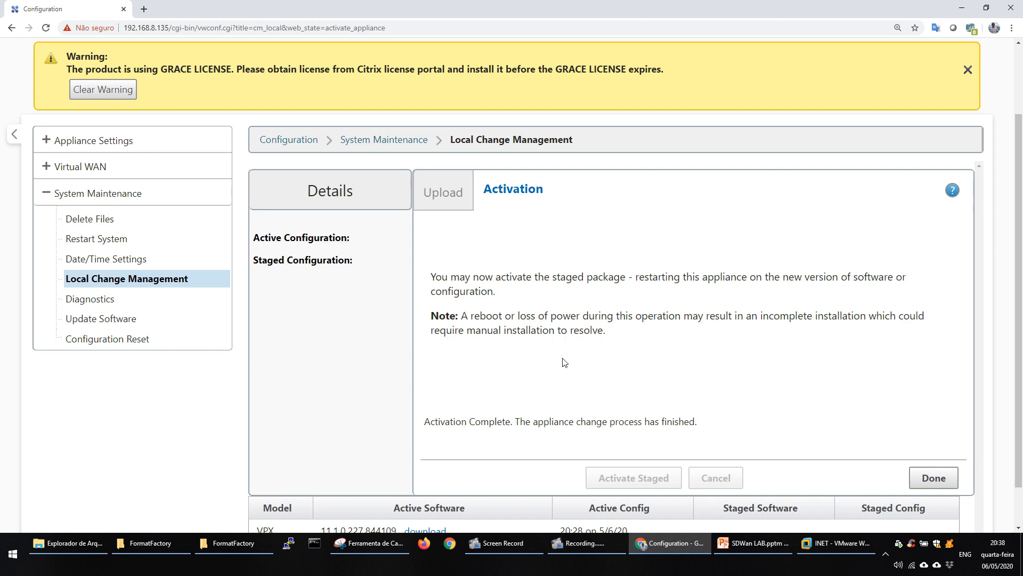
Finish the local activation and dismiss the grace license warning on the dashboard.
scroll(1019, 308, down, 1)
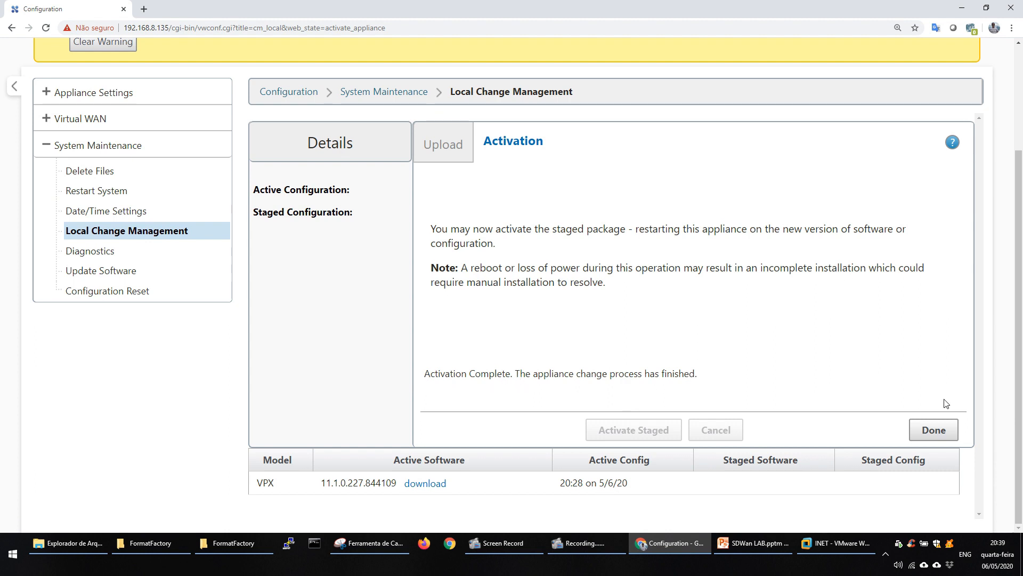
click(948, 428)
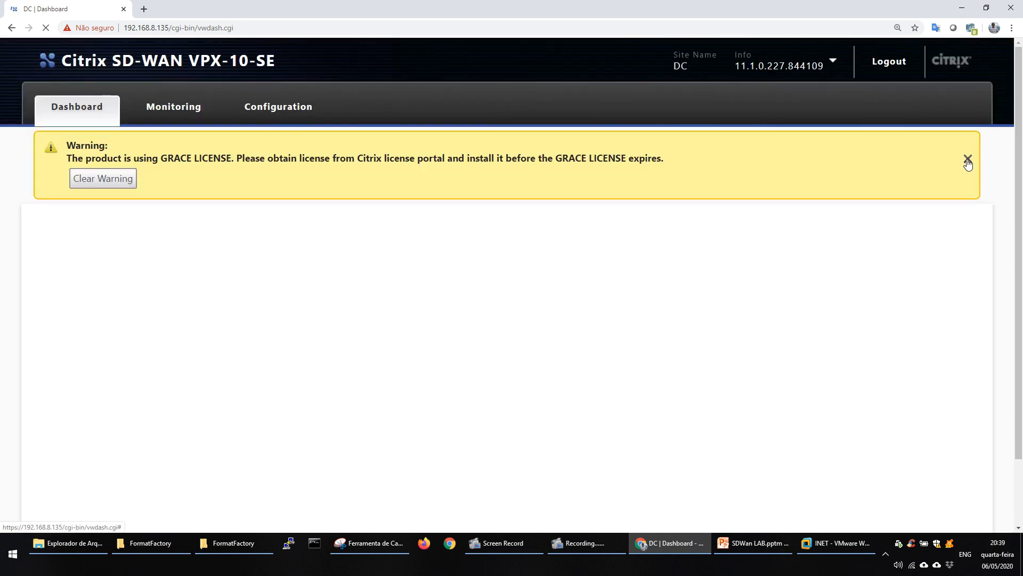
click(968, 164)
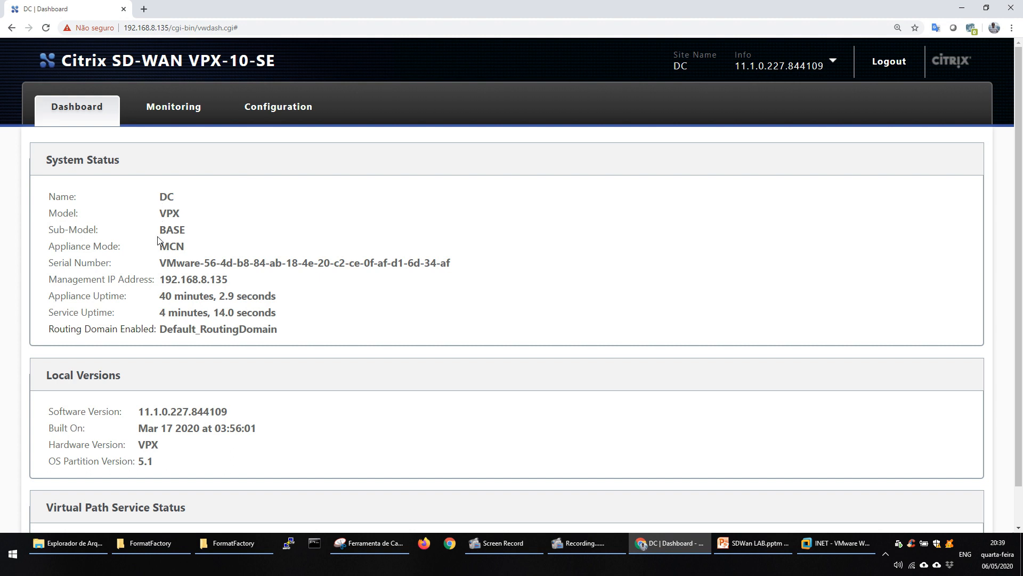
Examine the DC appliance's serial number, management IP address, uptimes and routing domain in System Status.
drag(159, 247, 280, 330)
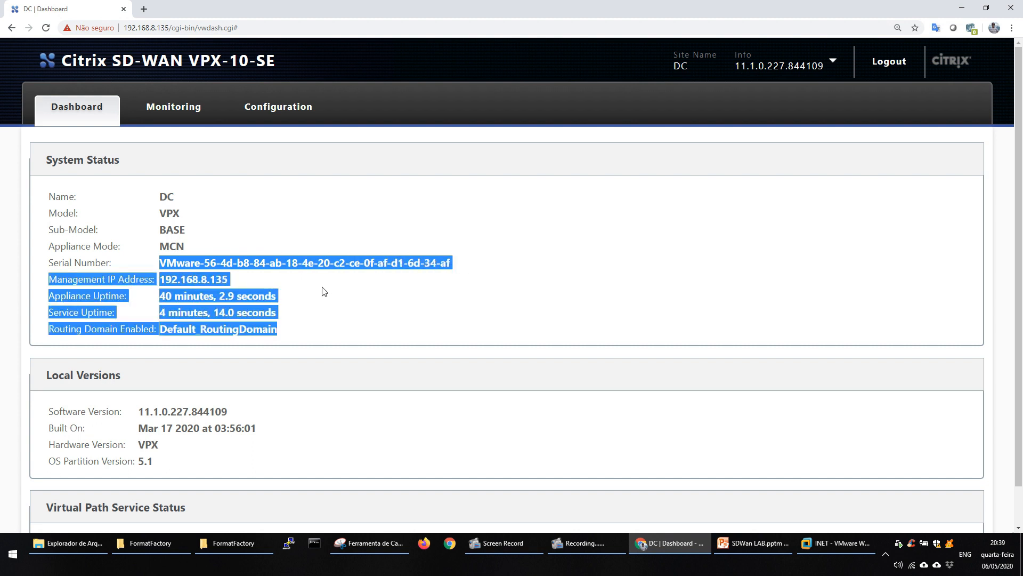
drag(165, 279, 289, 315)
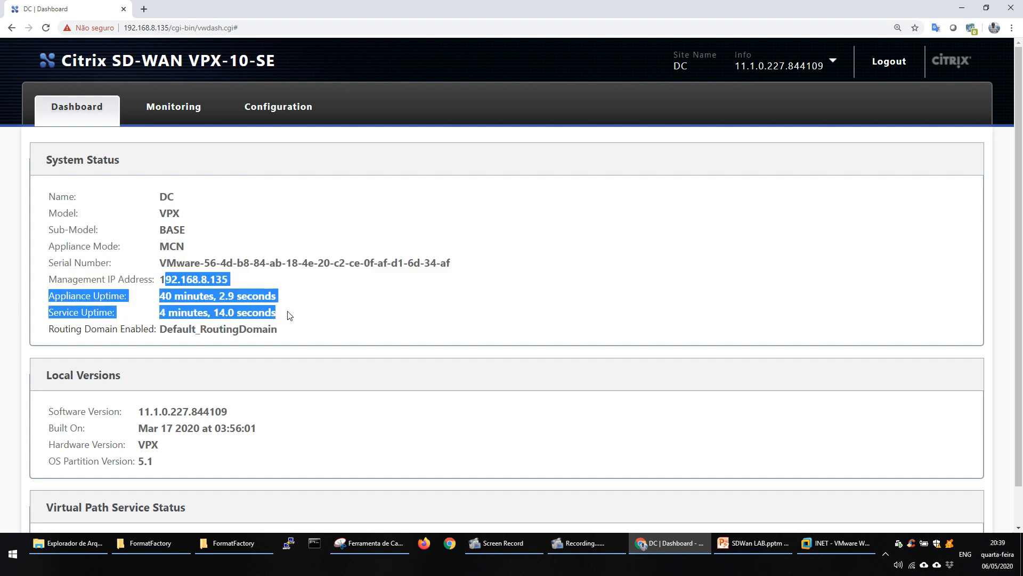
right_click(288, 315)
Open the Virtual WAN Change Management overview in the configuration area and dismiss the grace license warning.
click(276, 109)
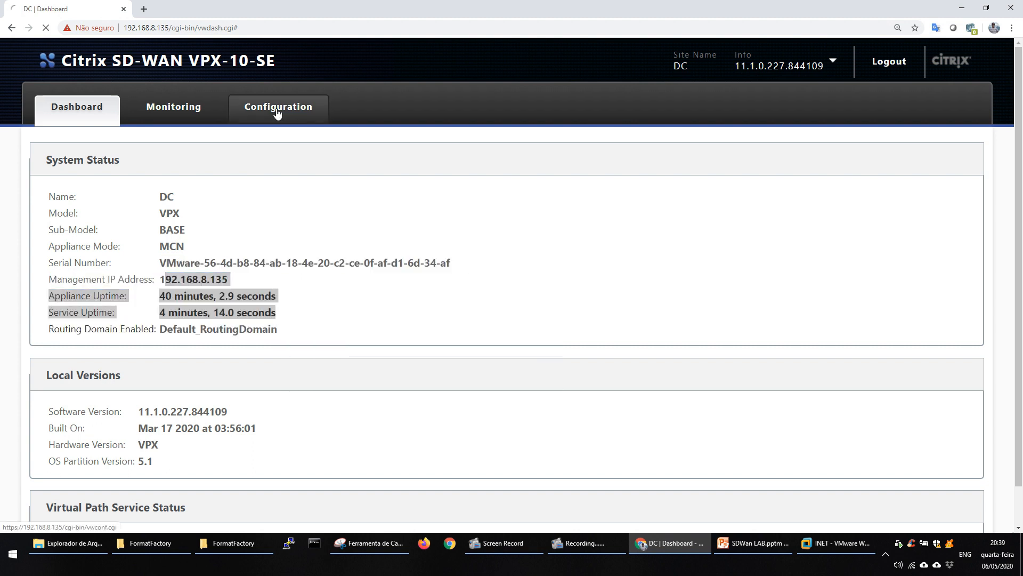
click(277, 110)
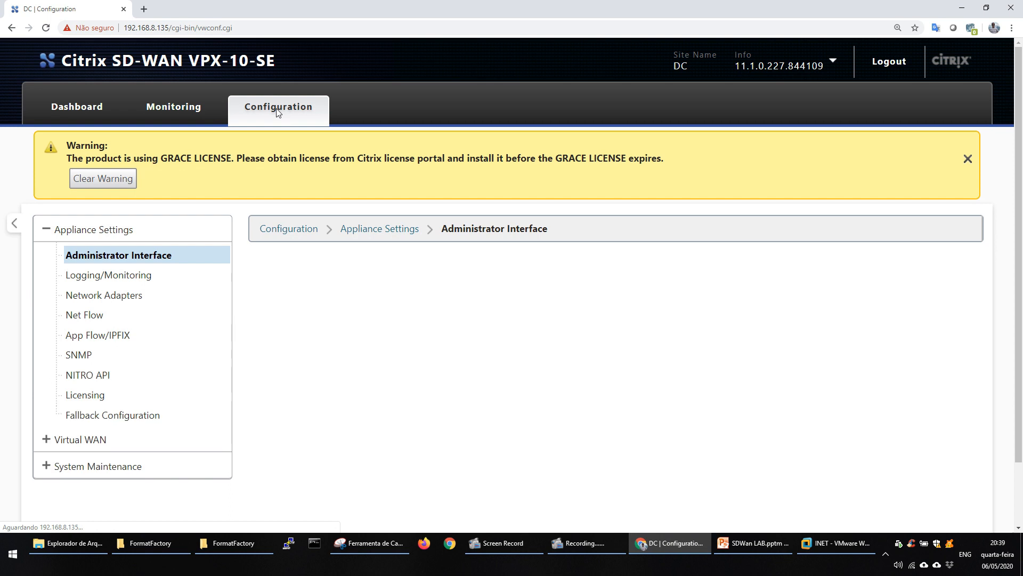
click(77, 439)
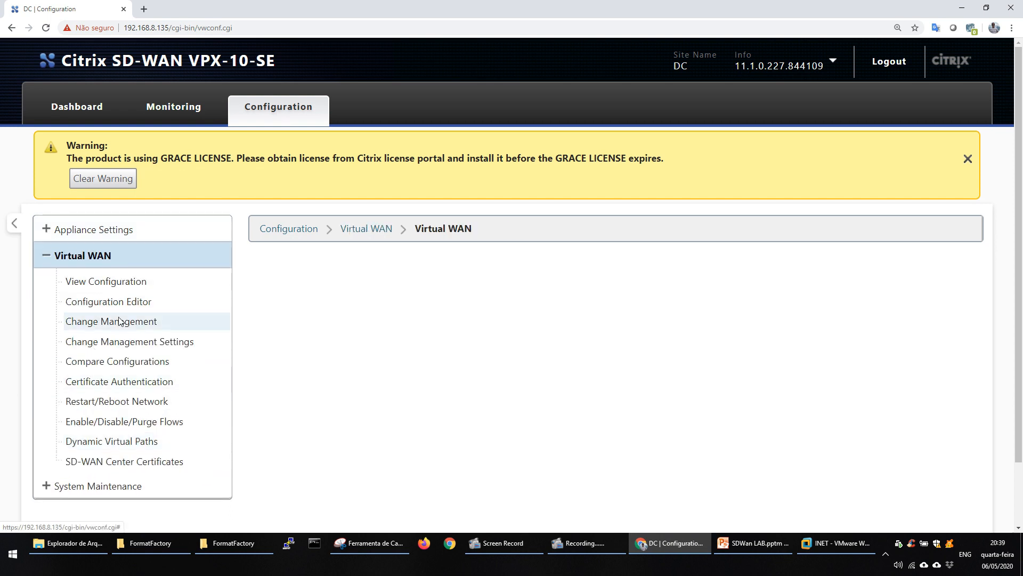
click(121, 321)
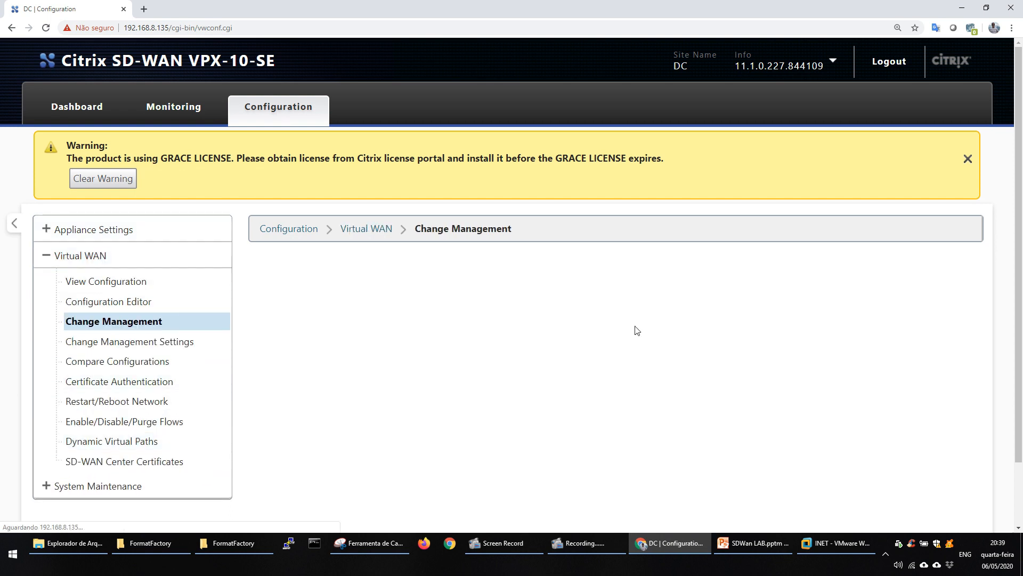
drag(1019, 233, 1018, 319)
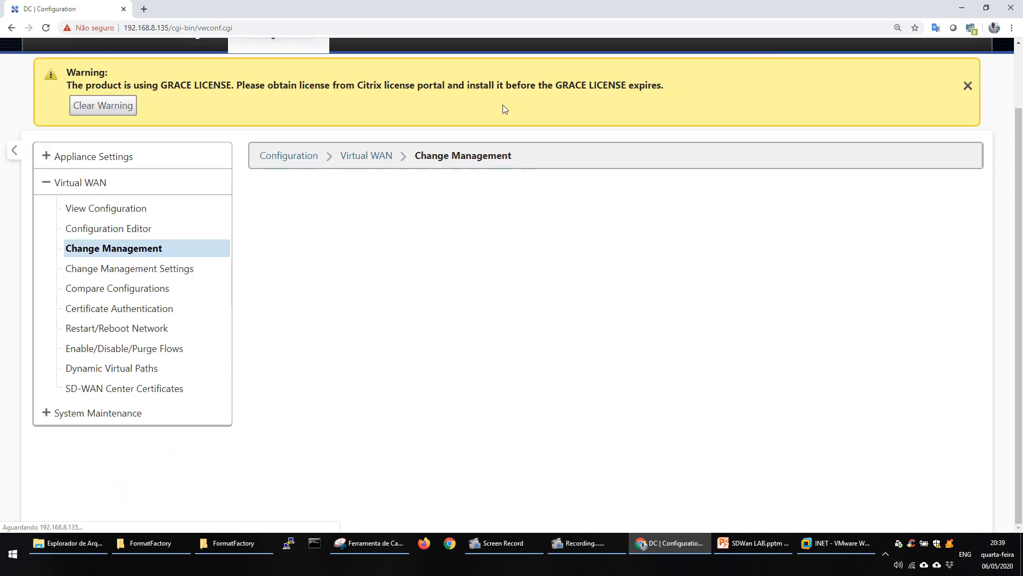
click(969, 85)
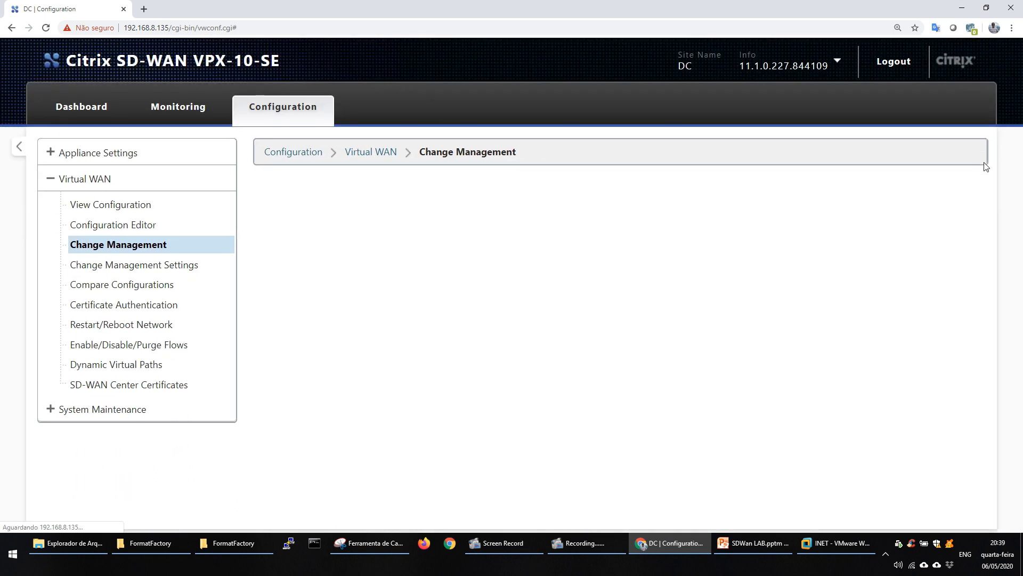
drag(1019, 221, 1019, 341)
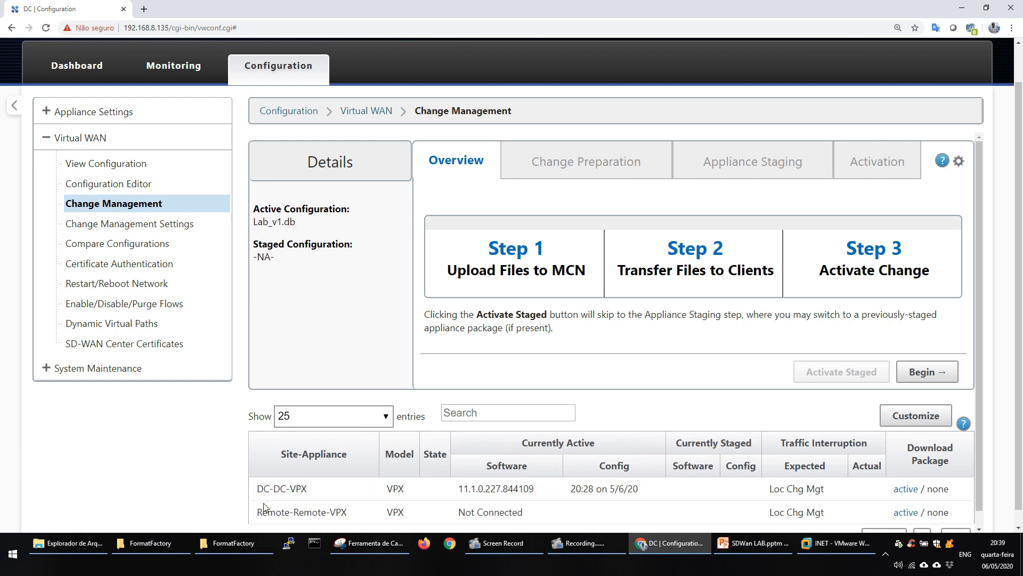
Review the DC-DC-VPX and Remote-Remote-VPX entries and their package download links in the Change Management appliance table.
drag(256, 489, 316, 490)
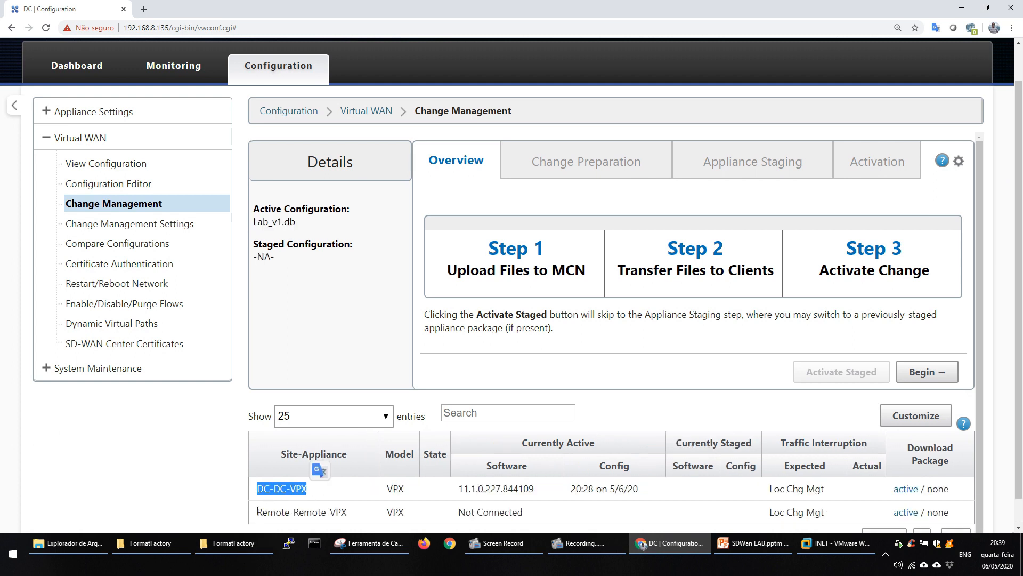
drag(255, 512, 362, 509)
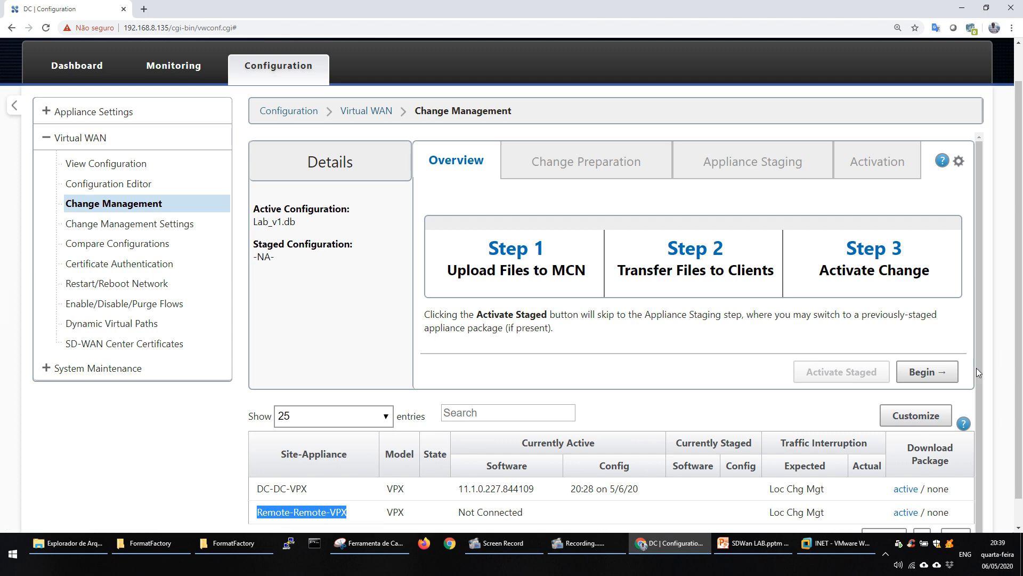
scroll(977, 383, down, 1)
click(907, 489)
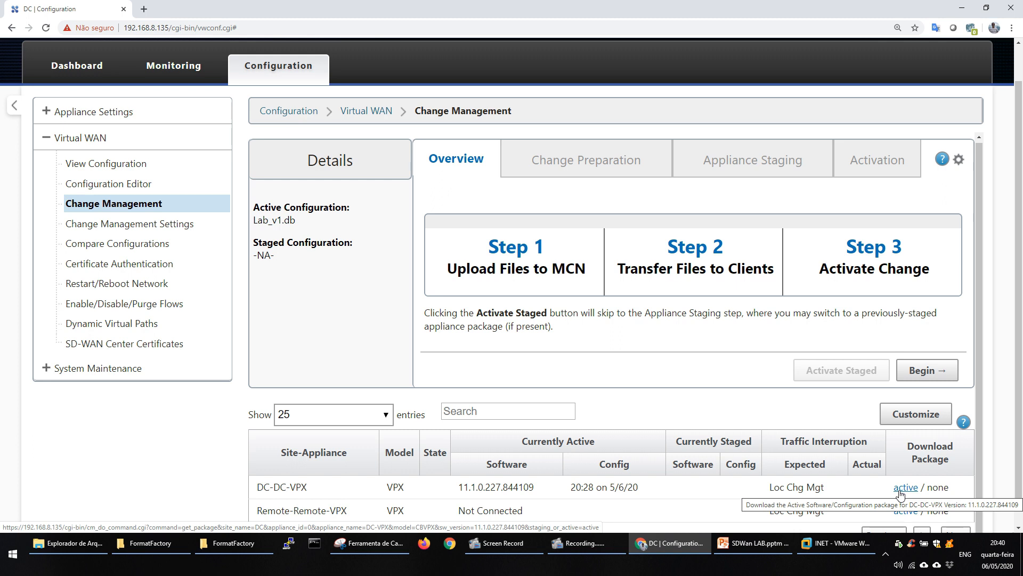
scroll(901, 493, down, 1)
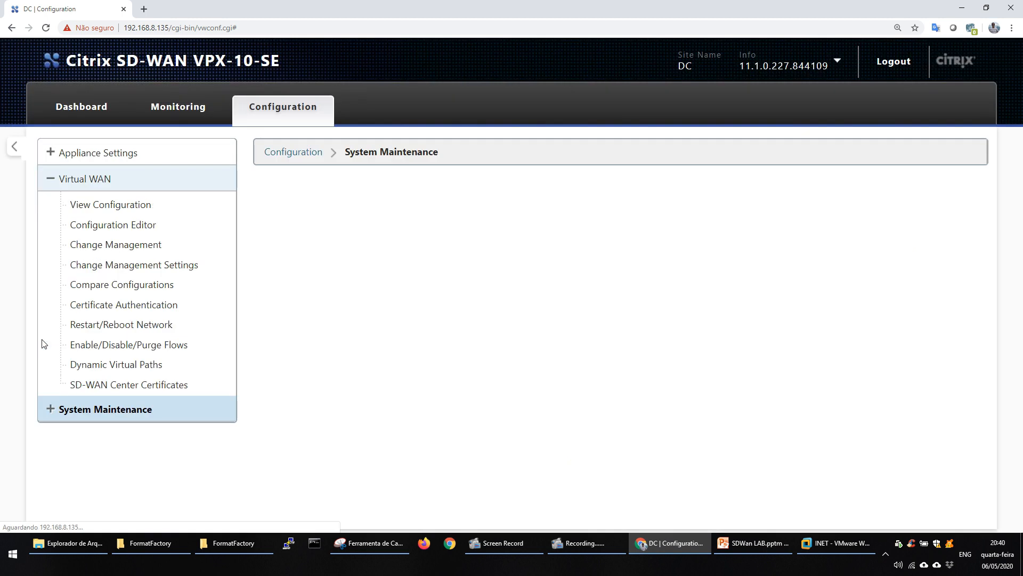
click(50, 408)
click(176, 292)
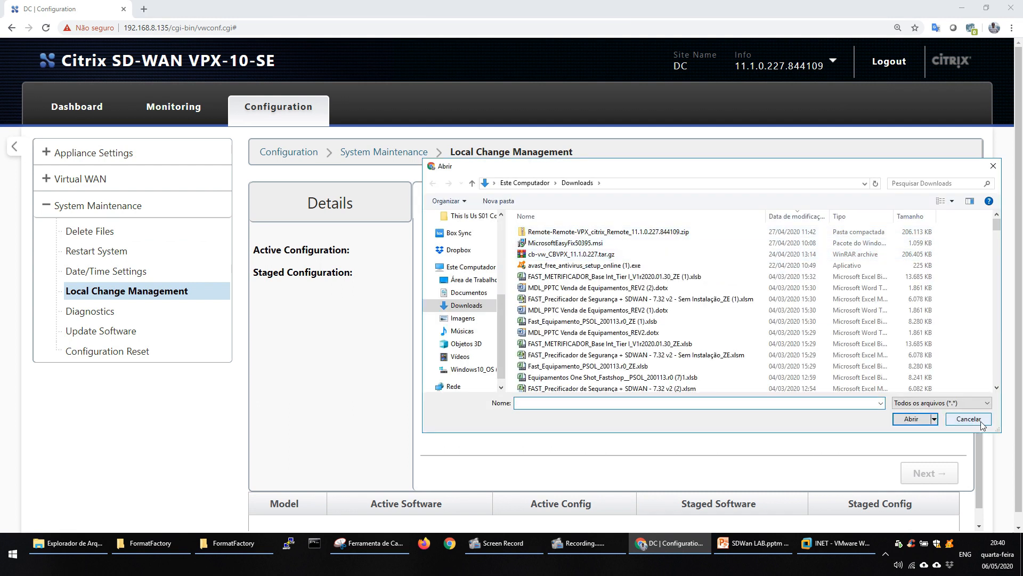
click(975, 421)
click(61, 188)
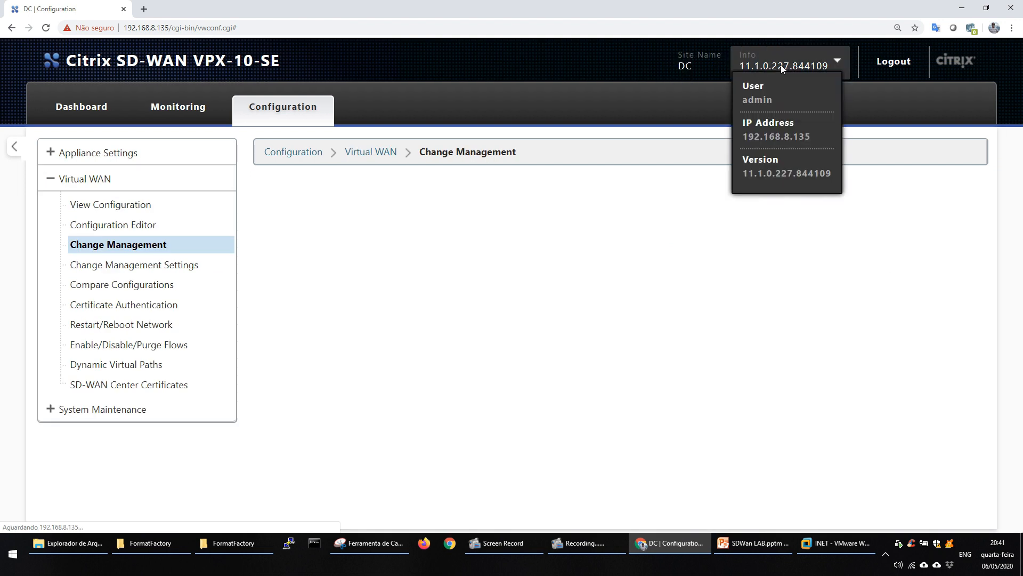
Download the active software and configuration package for Remote-Remote-VPX from Change Management.
scroll(1012, 472, down, 1)
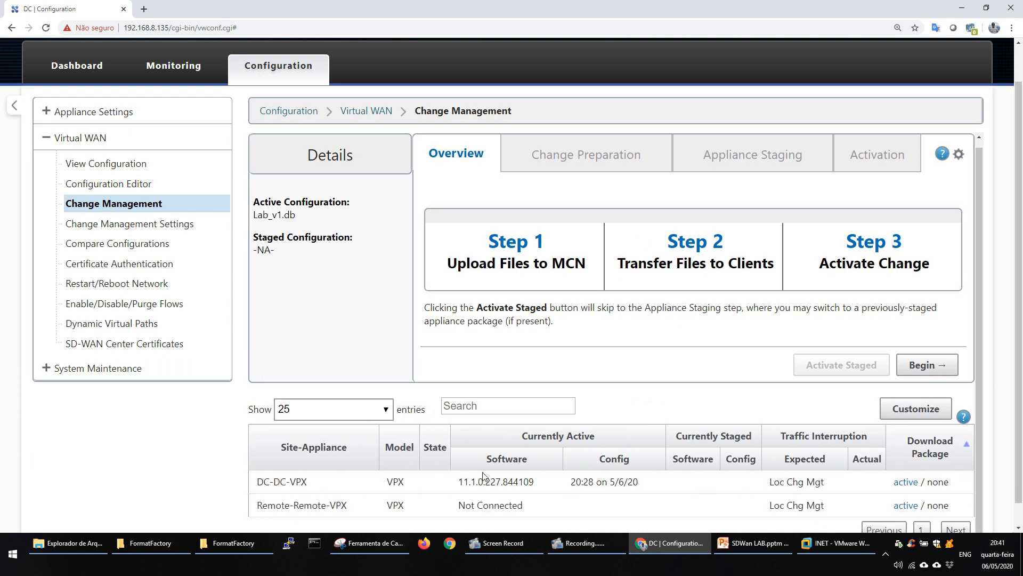
scroll(1007, 436, down, 1)
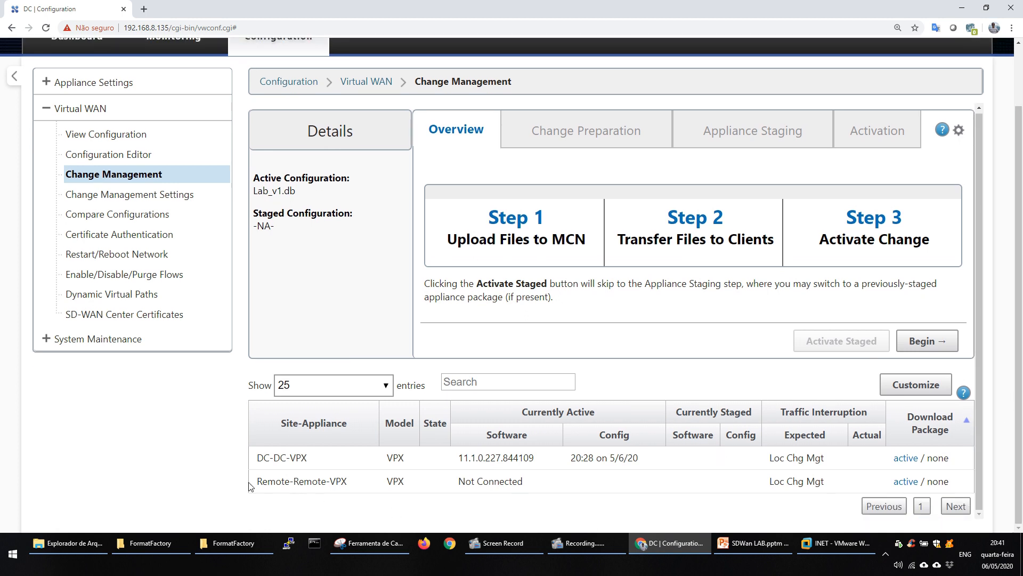
click(901, 482)
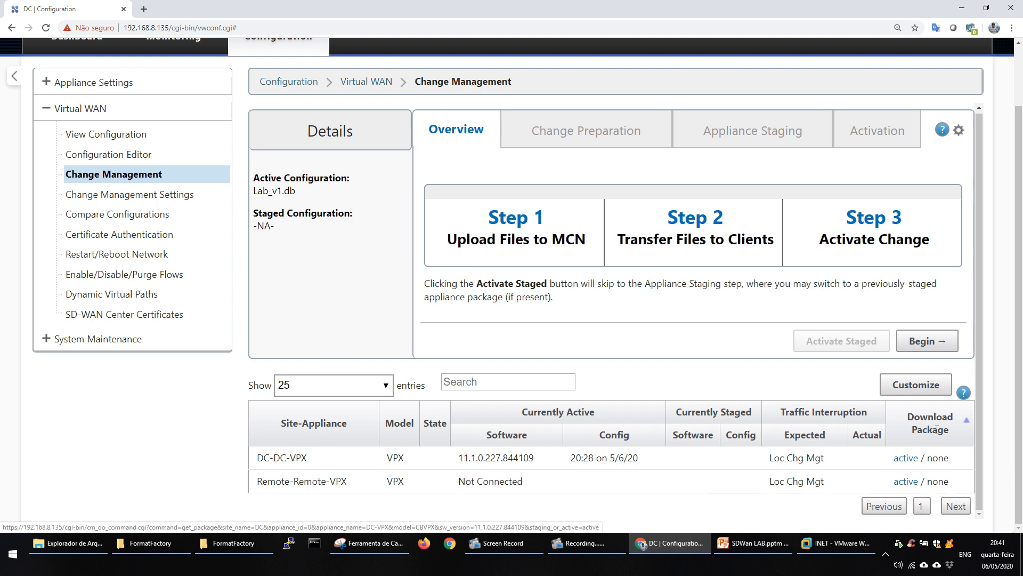
click(905, 482)
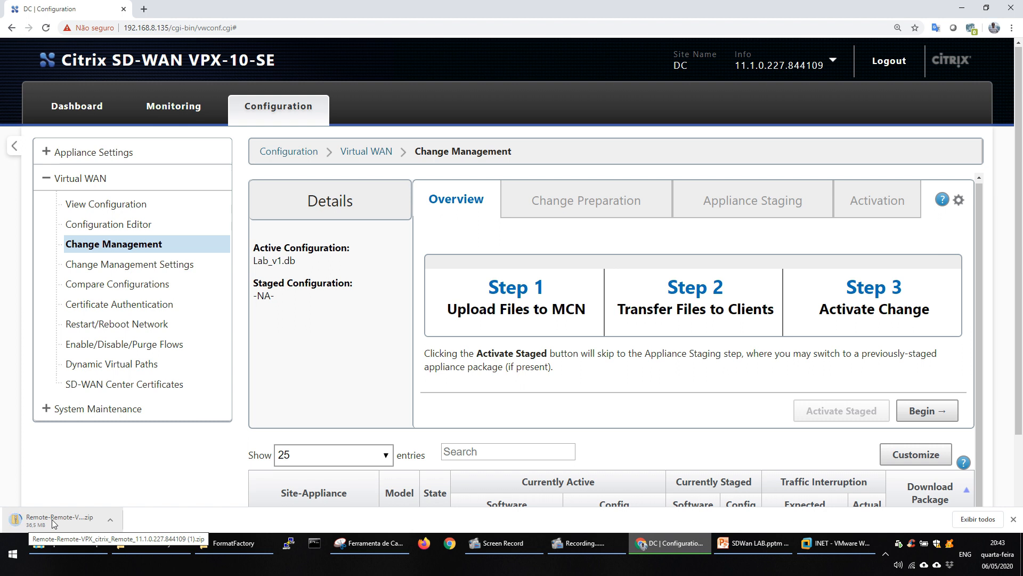
Open the remote appliance's login page at 192.168.8.136 in a new browser tab, proceeding past the certificate warning.
click(144, 9)
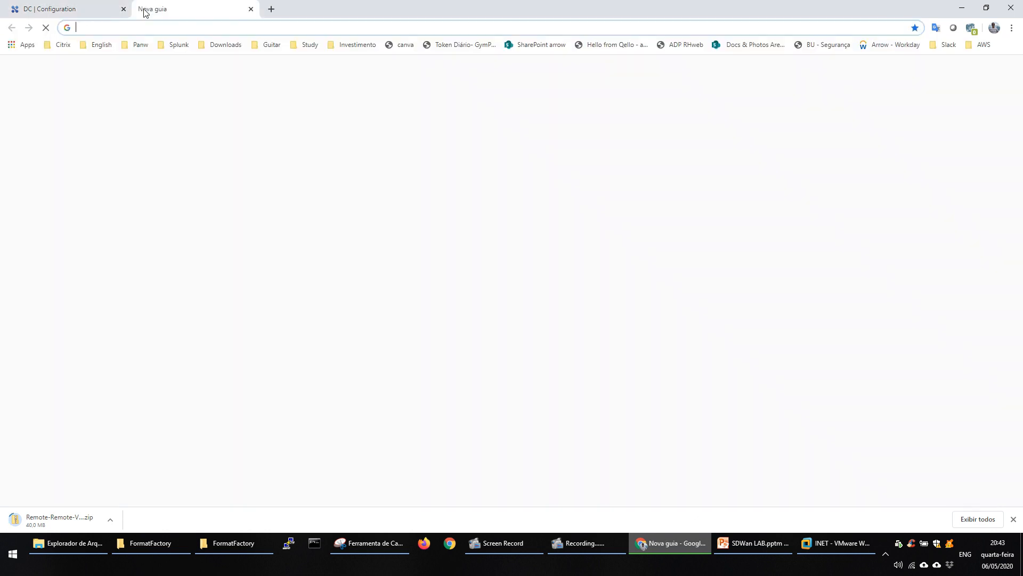
text(192.168.8.135)
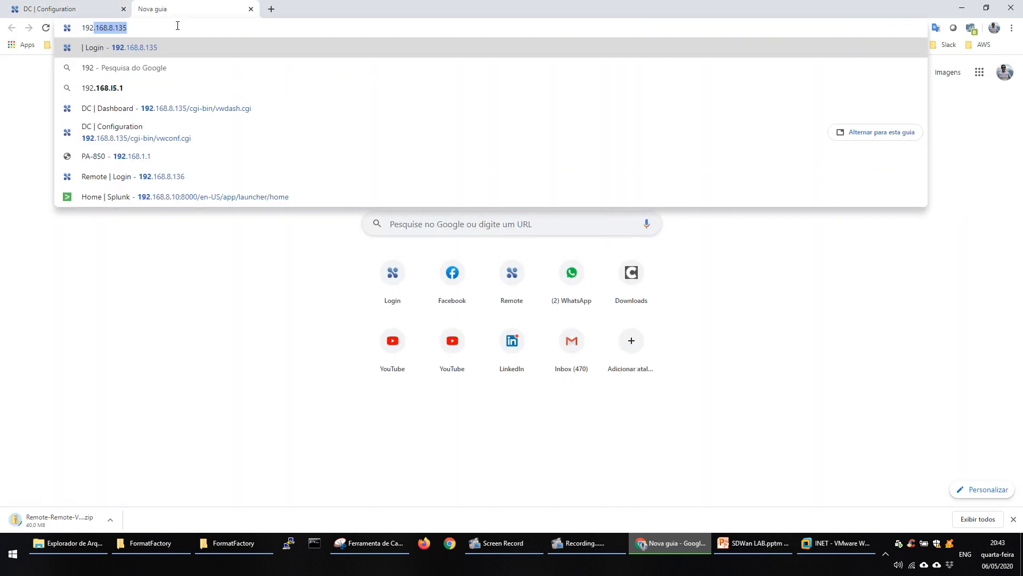
key(Right)
key(BackSpace)
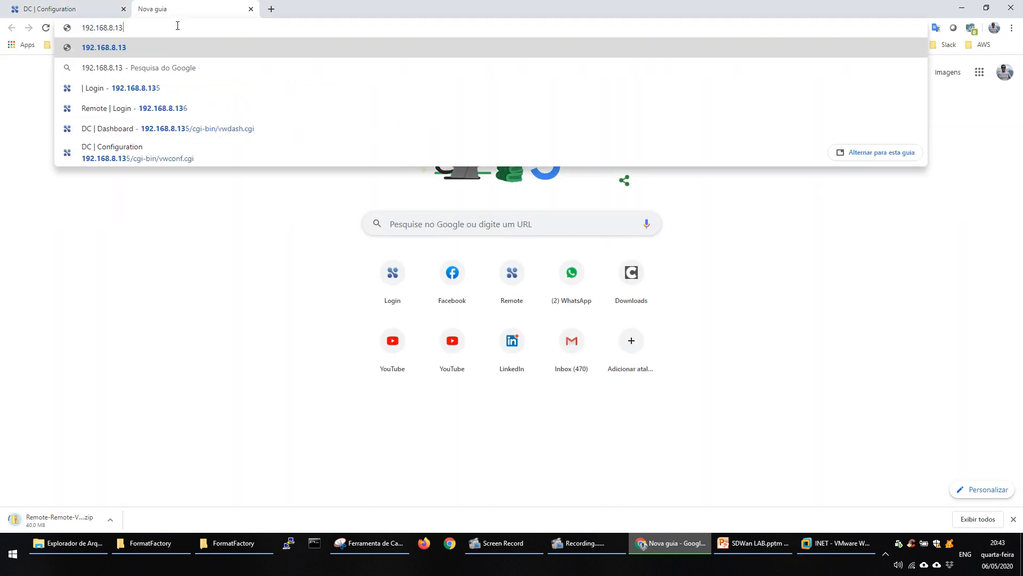
text(6)
key(Return)
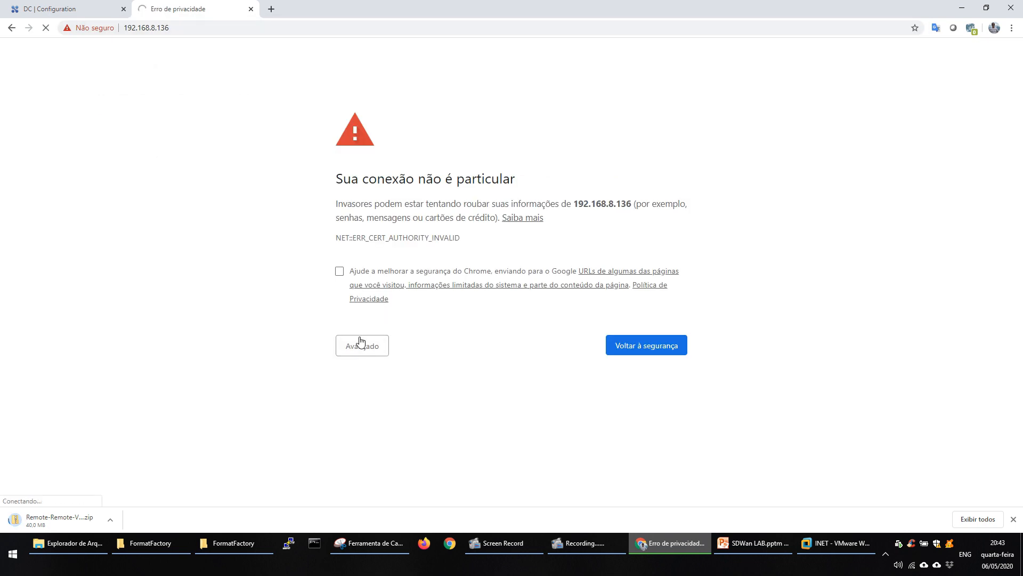
click(361, 343)
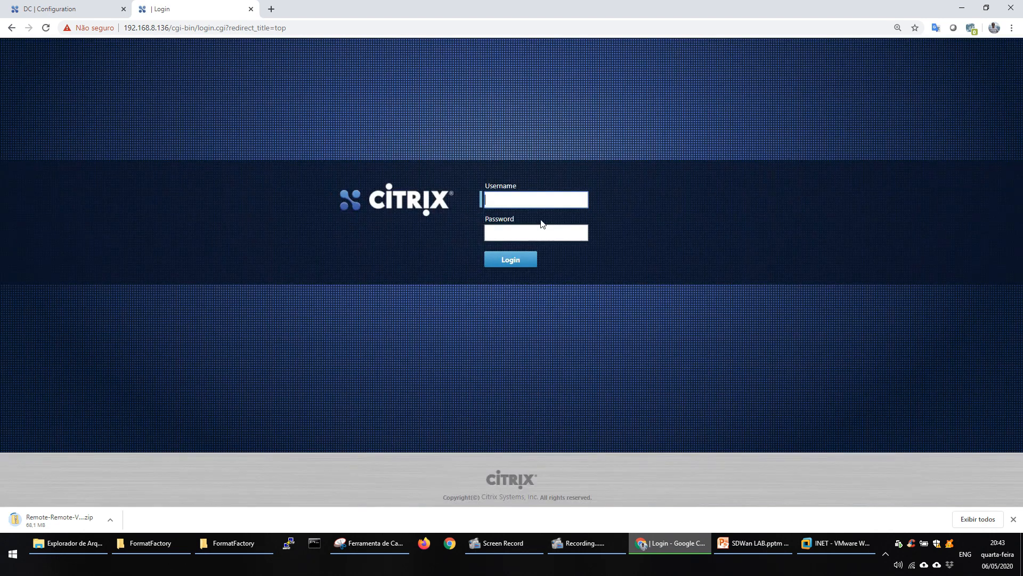
Log in to the remote appliance as admin with the account password.
click(554, 199)
text(admin)
key(ctrl+plus)
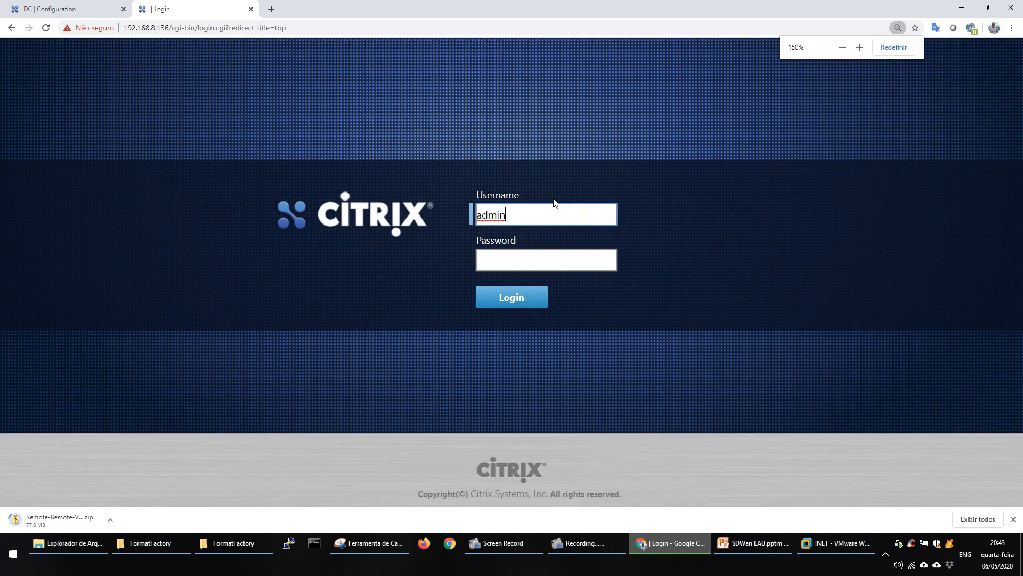
key(Tab)
text(password)
key(Return)
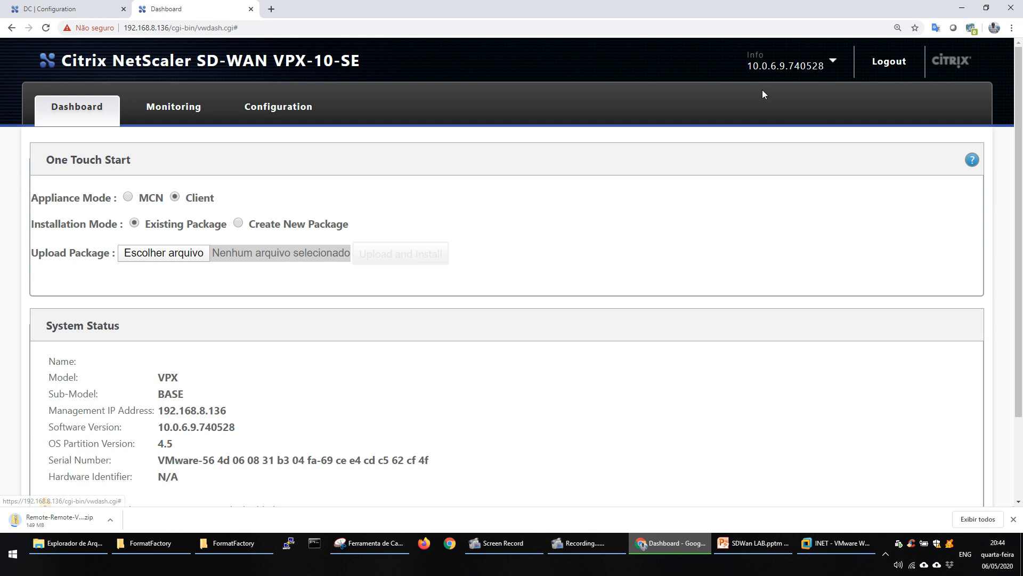
mouse_move(744, 66)
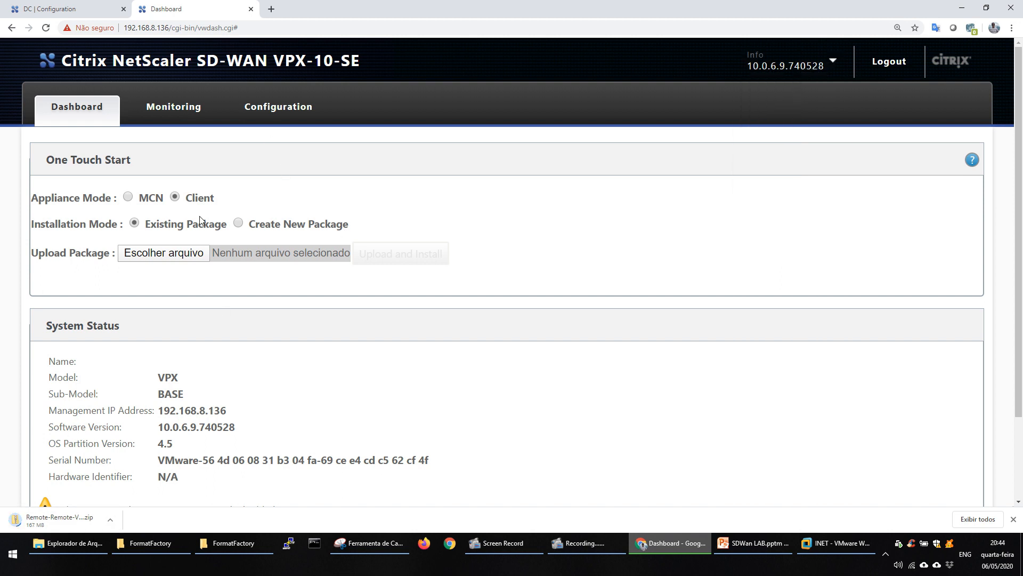
Open Local Change Management under the remote appliance's System Maintenance configuration and browse the Downloads folder for the package to upload.
click(299, 115)
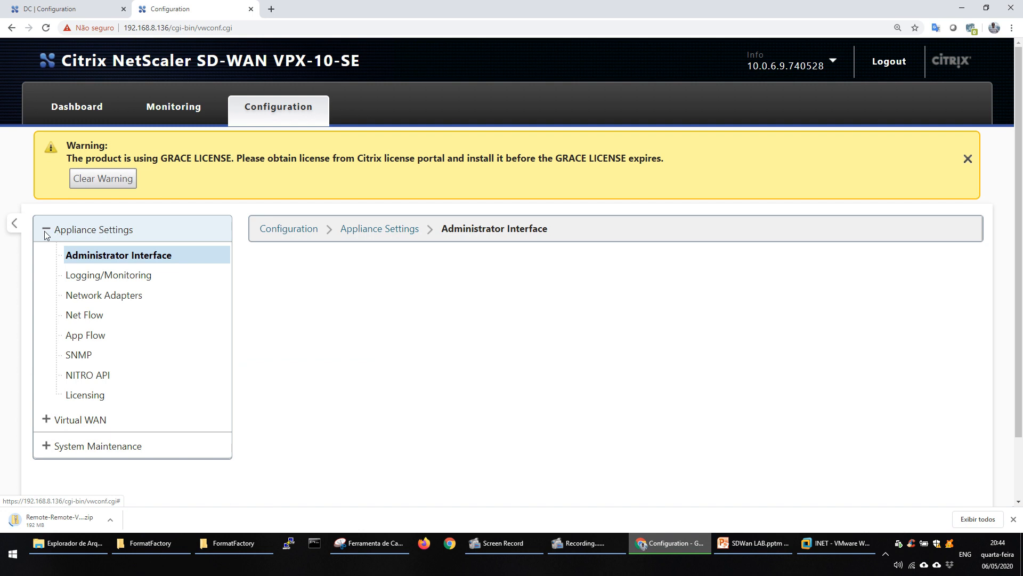
click(45, 233)
click(44, 256)
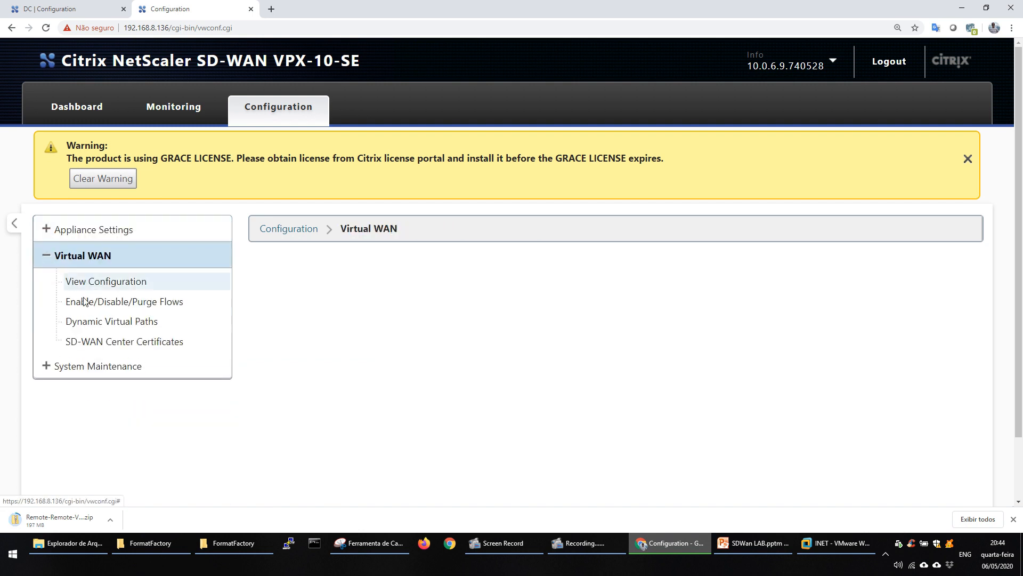
click(149, 299)
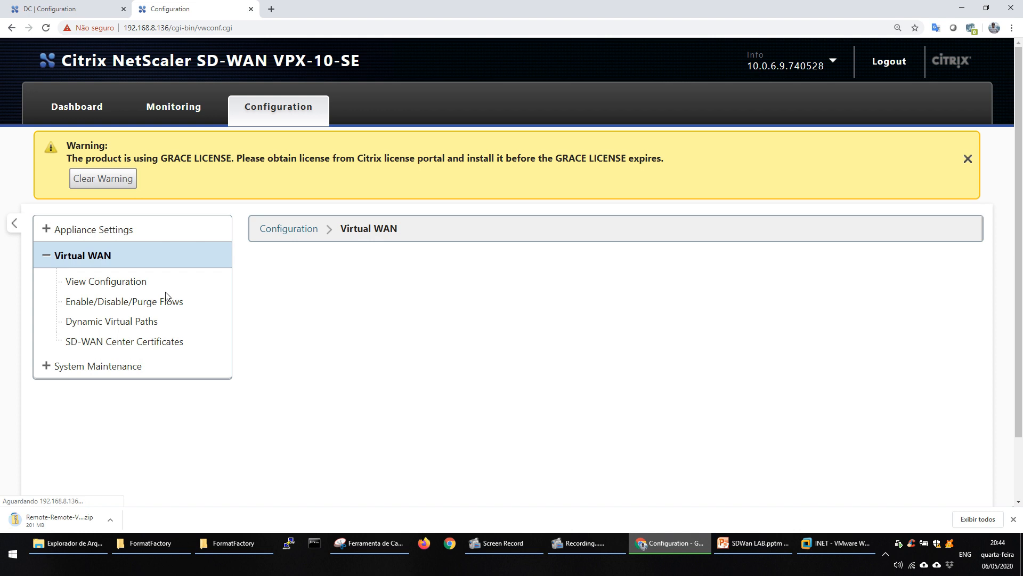
click(45, 367)
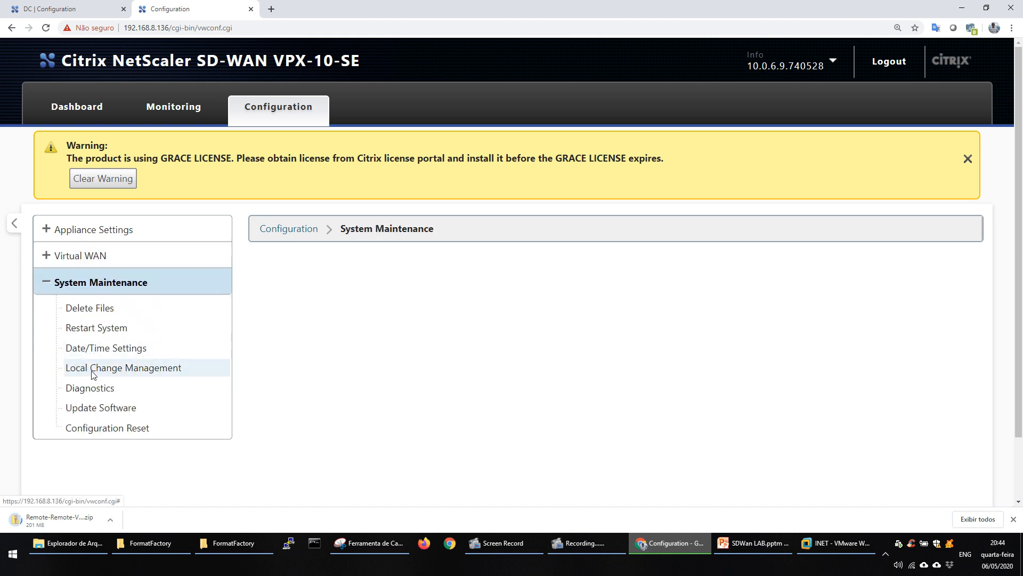
click(92, 373)
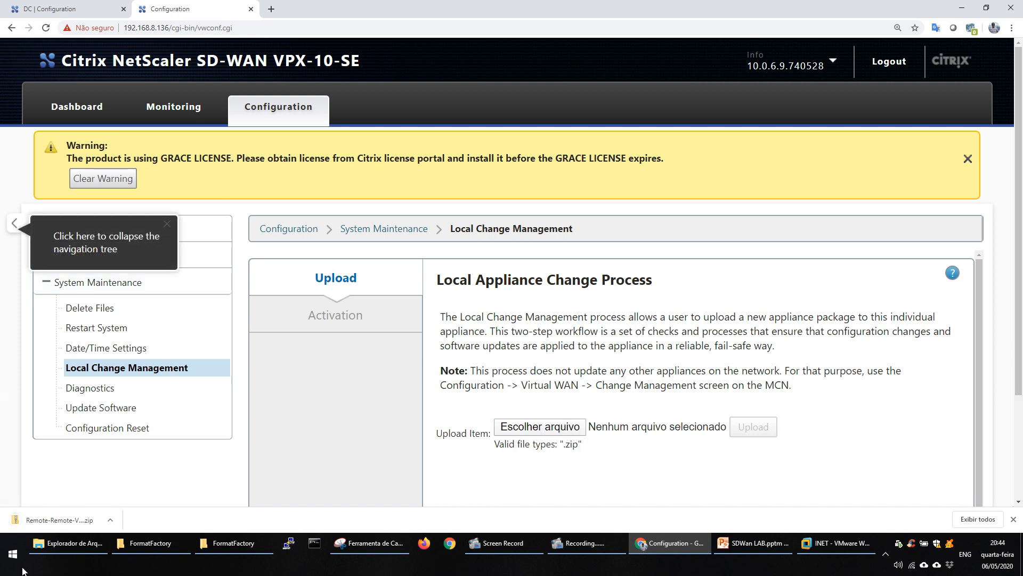
click(59, 521)
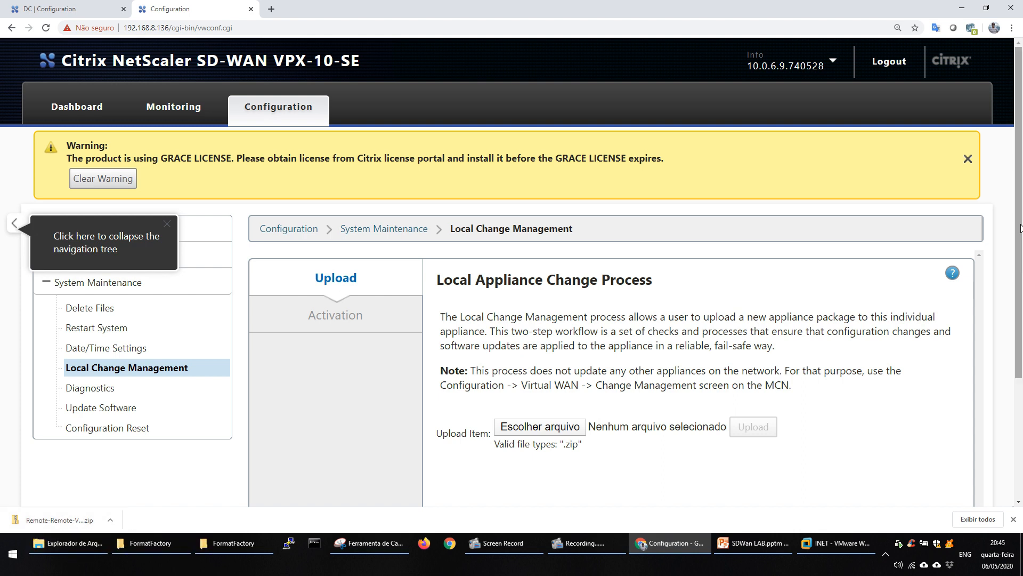
scroll(1020, 227, down, 3)
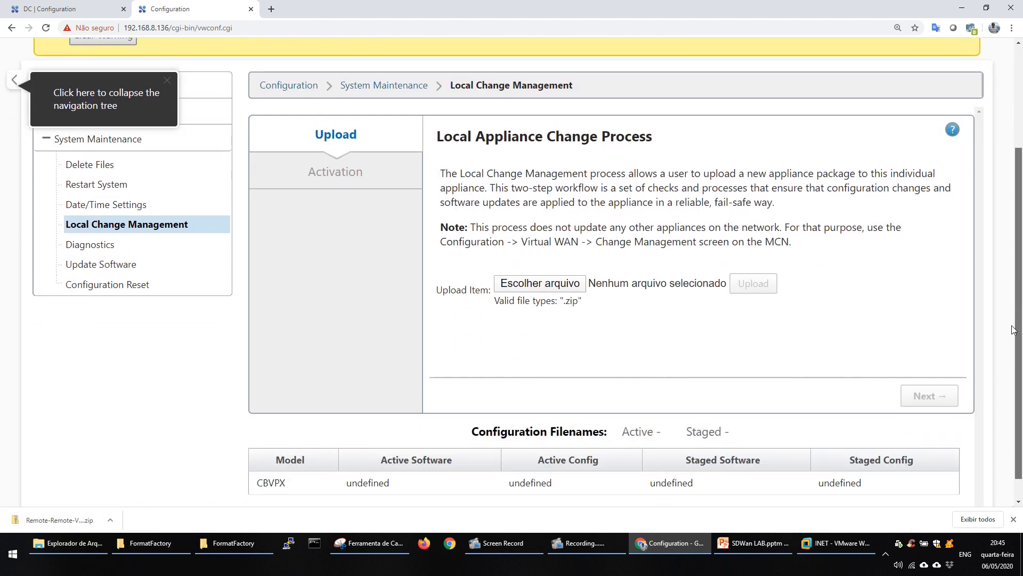
click(554, 279)
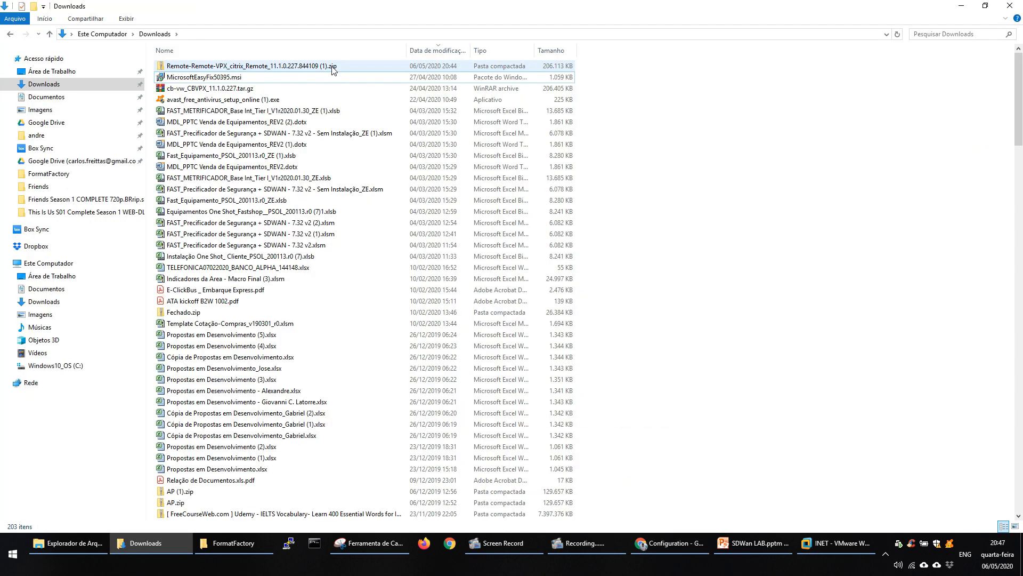
Rename the downloaded Remote package in the Downloads folder to Remote-Remote-VPX_citrix_Remote_11.1.0.227.844109.zip, without the duplicate suffix.
click(347, 67)
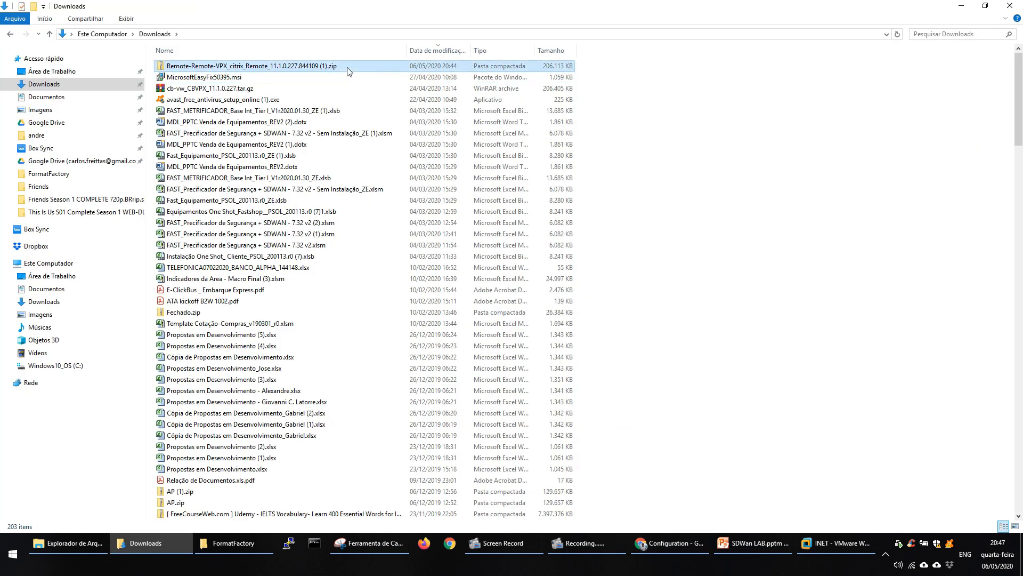
key(XF86AudioLowerVolume)
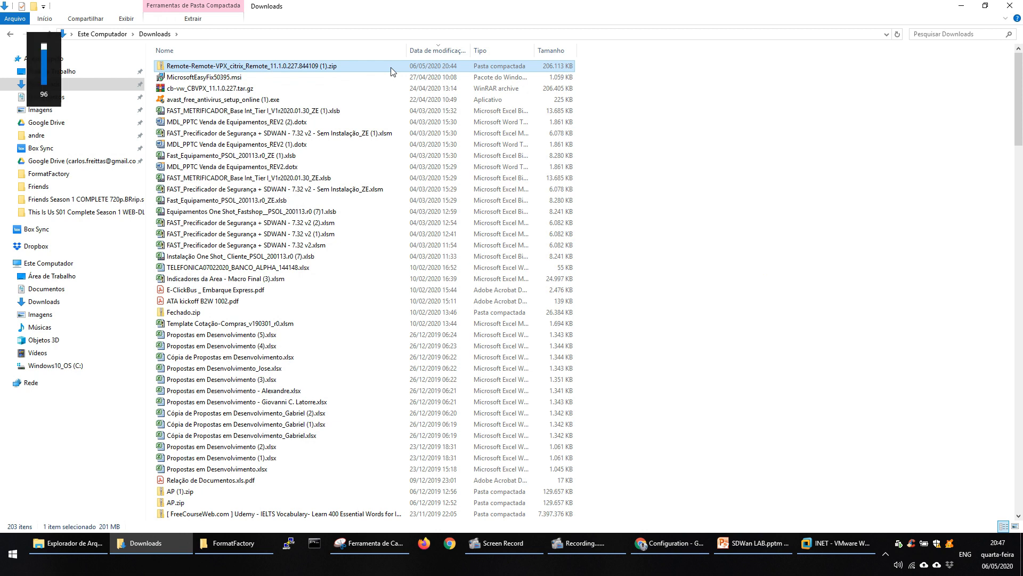
key(F2)
key(Right)
key(BackSpace)
key(BackSpace)
key(BackSpace)
key(BackSpace)
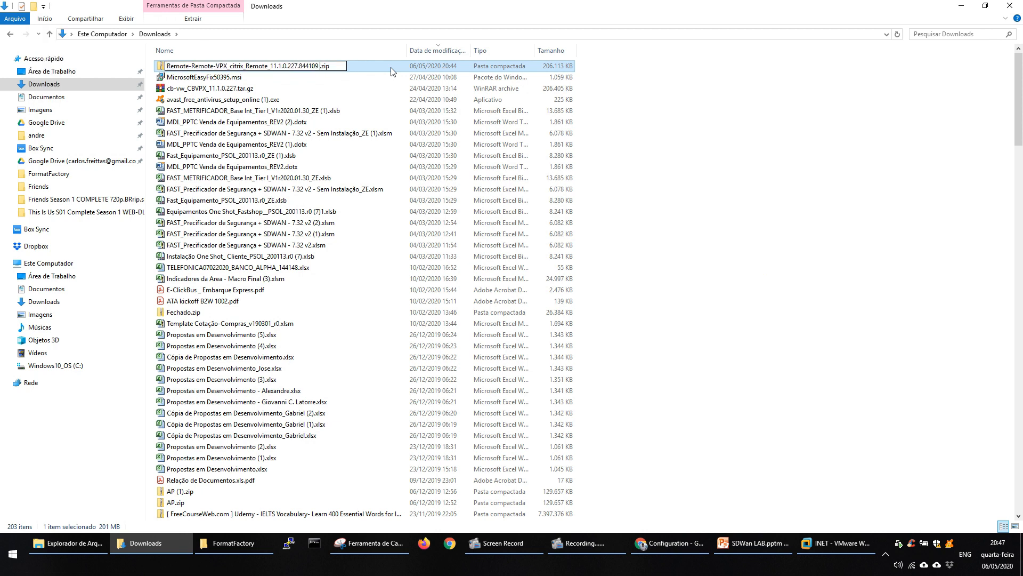
key(Return)
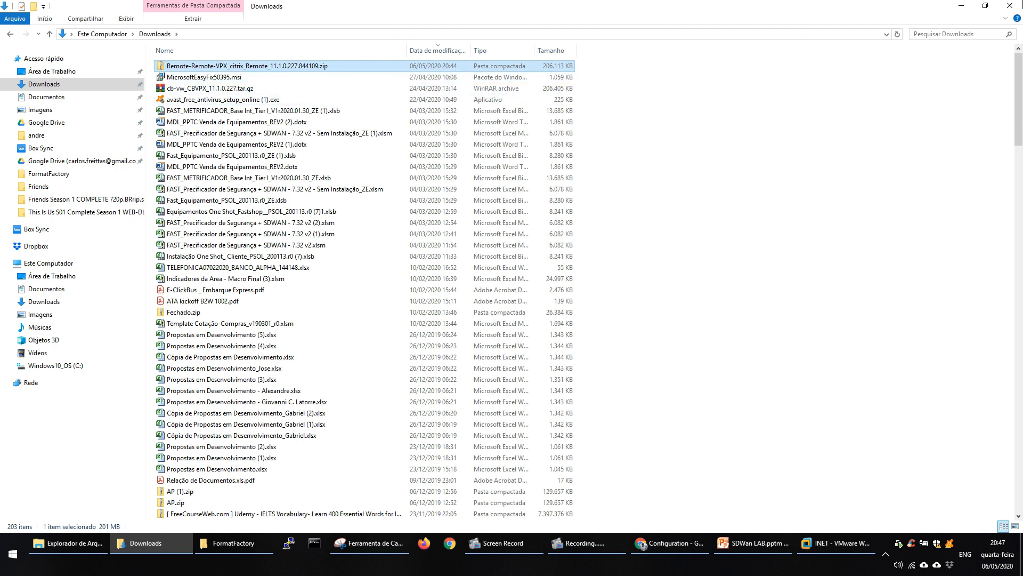
click(962, 5)
Upload Remote-Remote-VPX_citrix_Remote_11.1.0.227.844109.zip from Downloads to the remote appliance through Local Change Management.
click(565, 350)
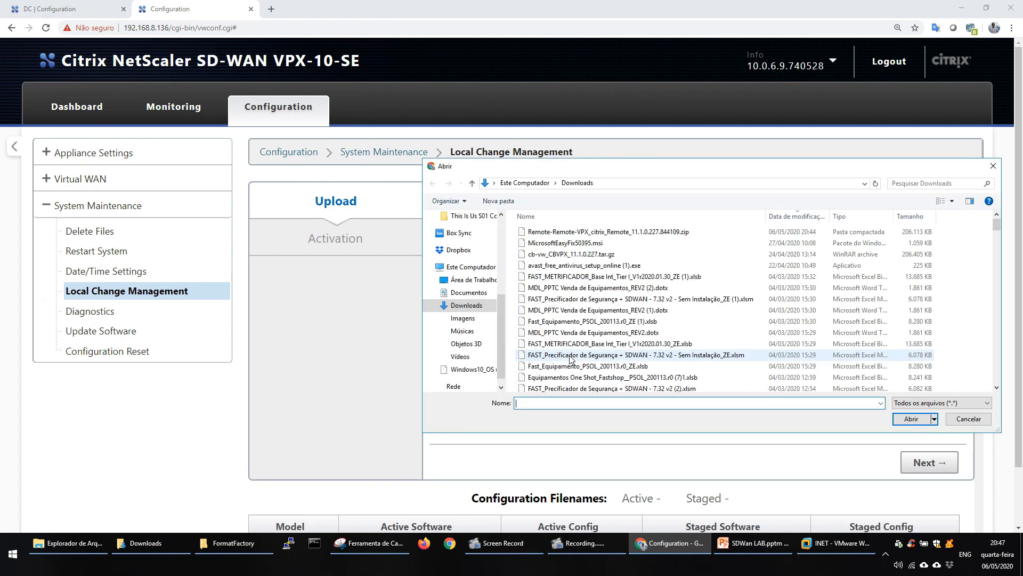
click(625, 232)
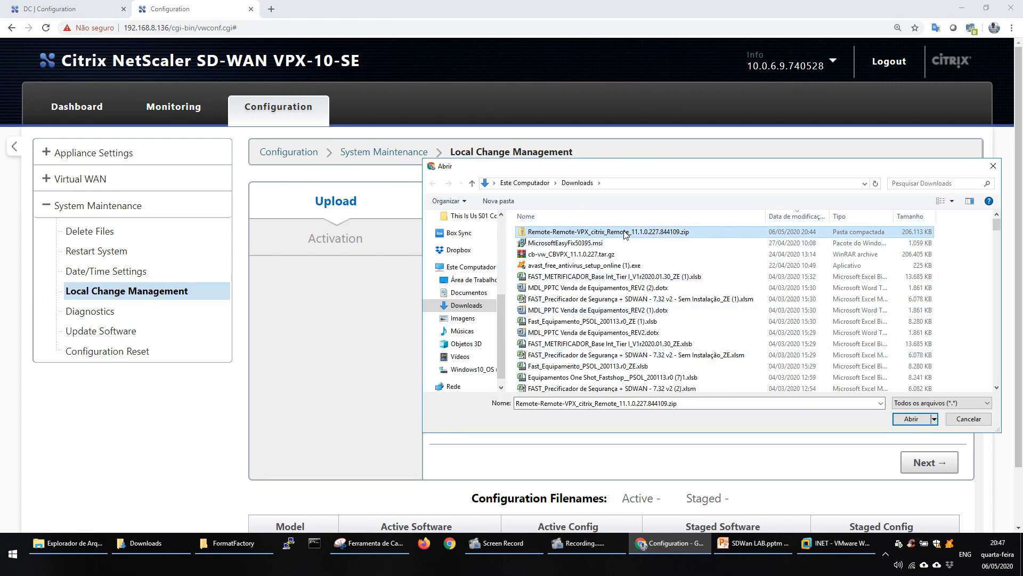
click(913, 421)
click(768, 352)
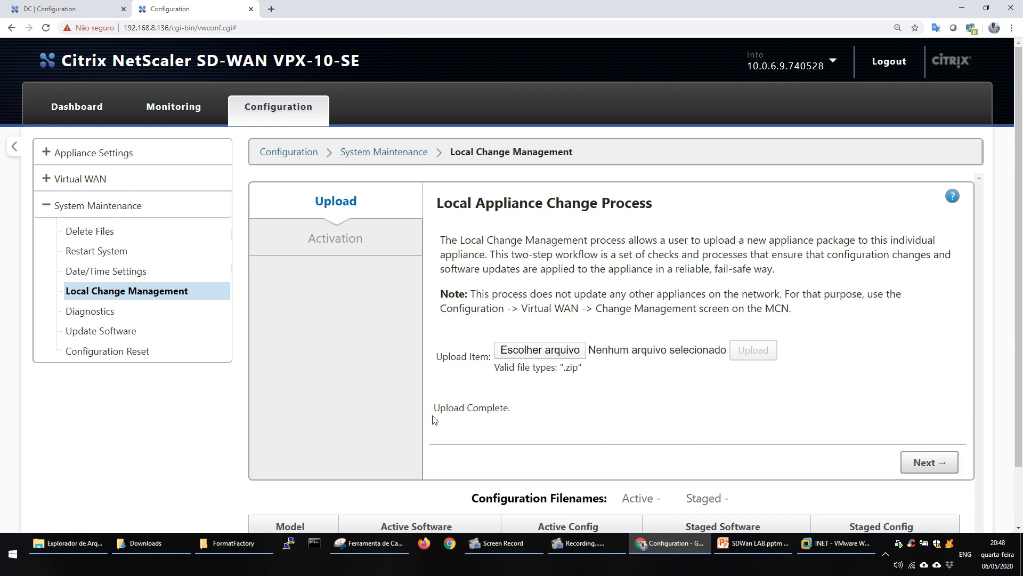
Proceed to Activation, activate the staged package on the remote appliance, and finish the change process.
click(932, 464)
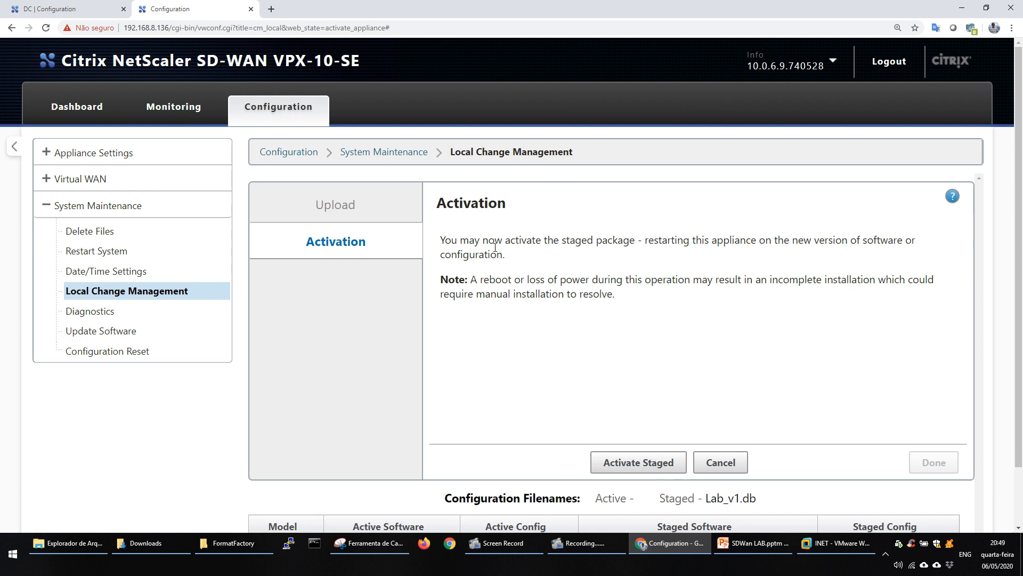
click(629, 463)
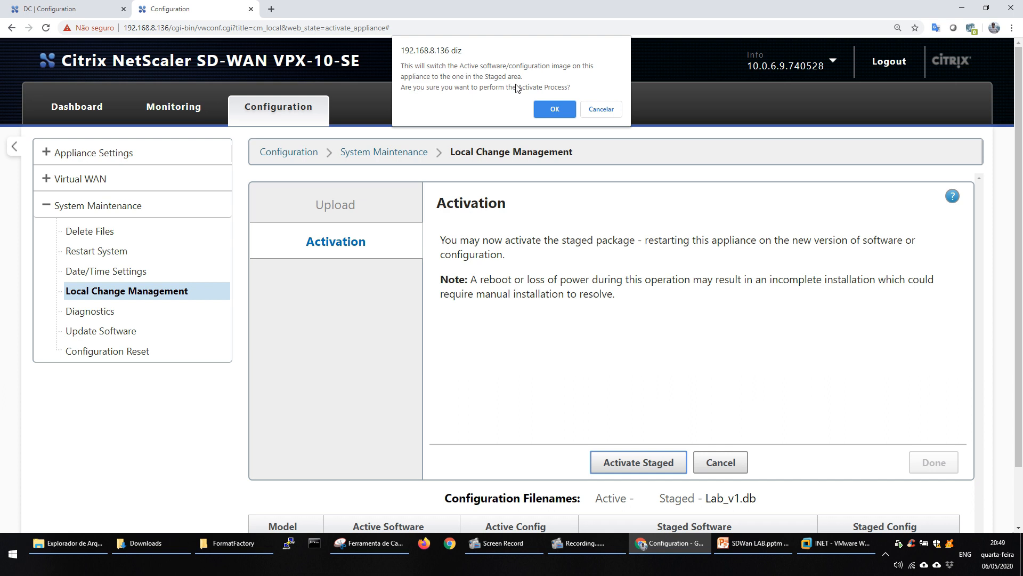
click(551, 110)
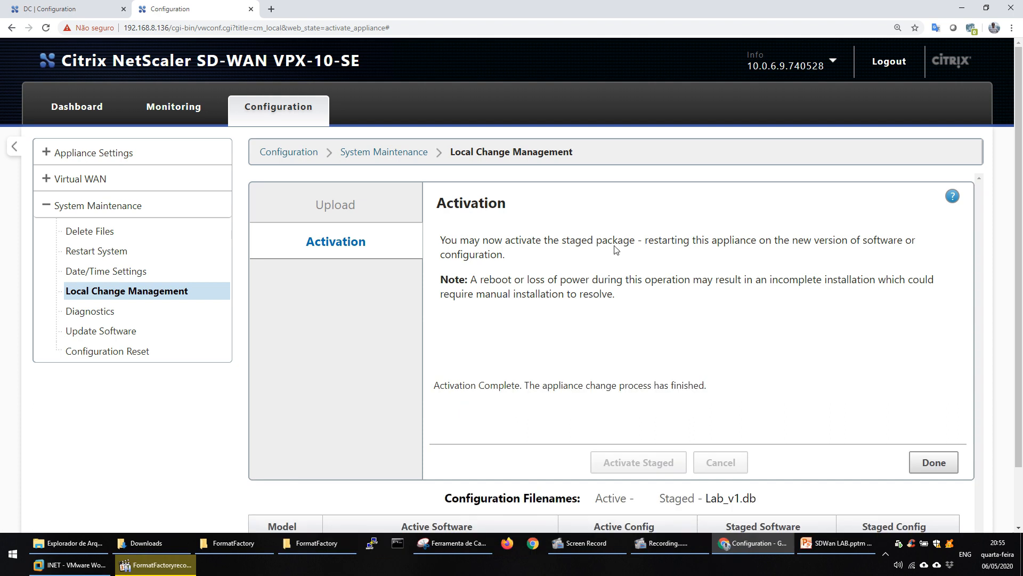
click(933, 462)
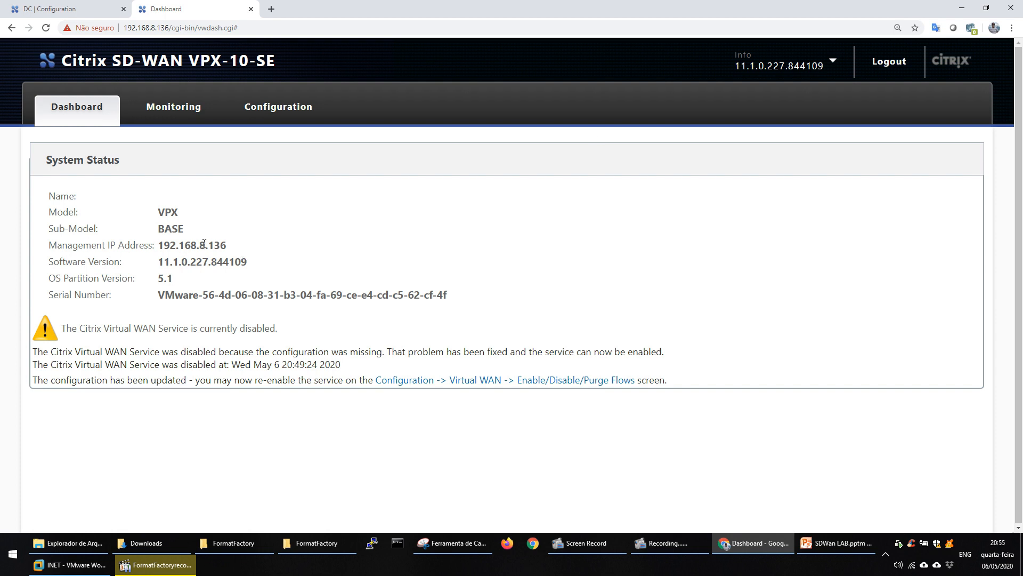
Check the remote appliance's version information and the path statistics summary in the DC appliance's Monitoring area.
mouse_move(737, 79)
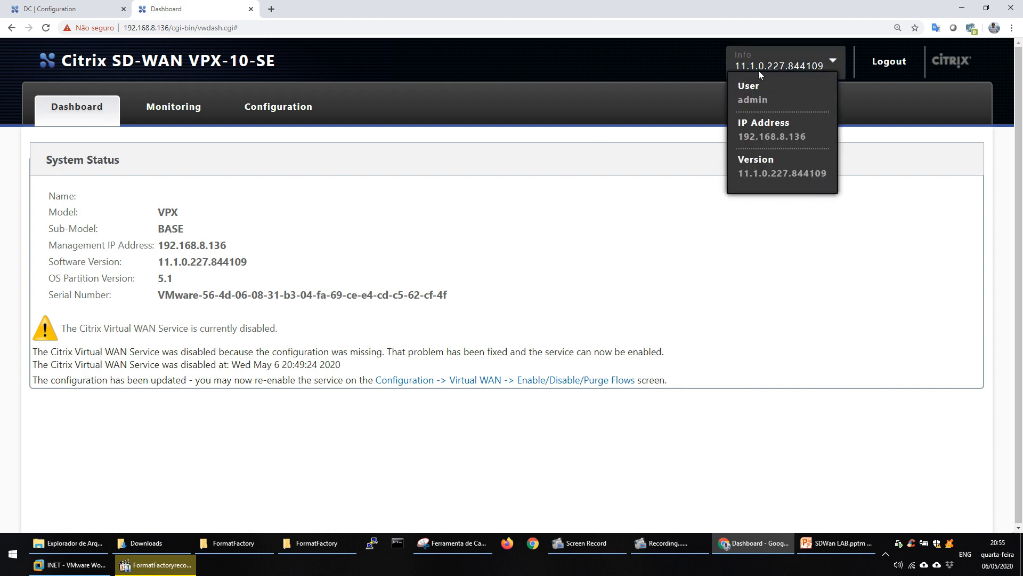
click(284, 107)
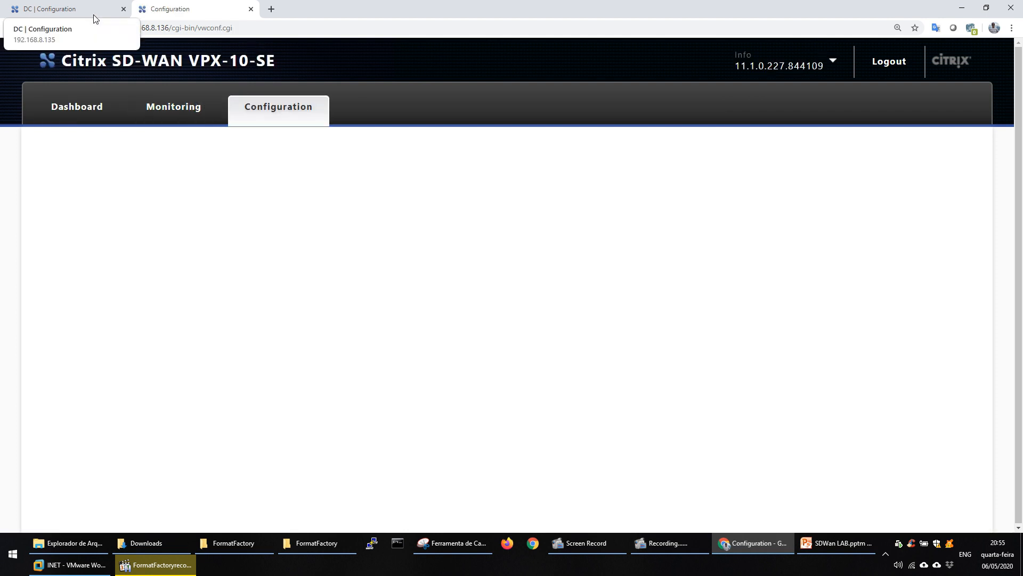
click(93, 10)
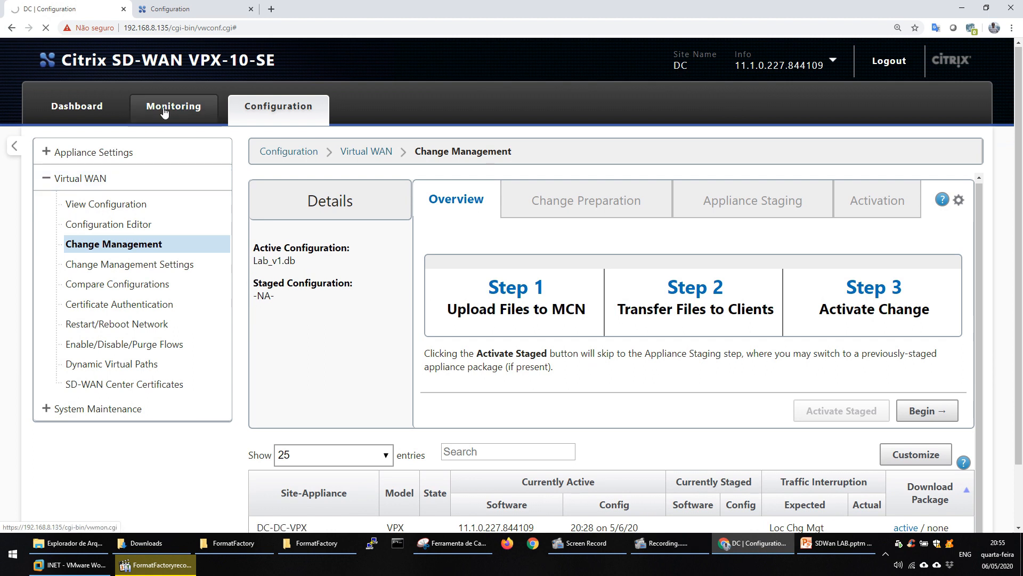
click(164, 109)
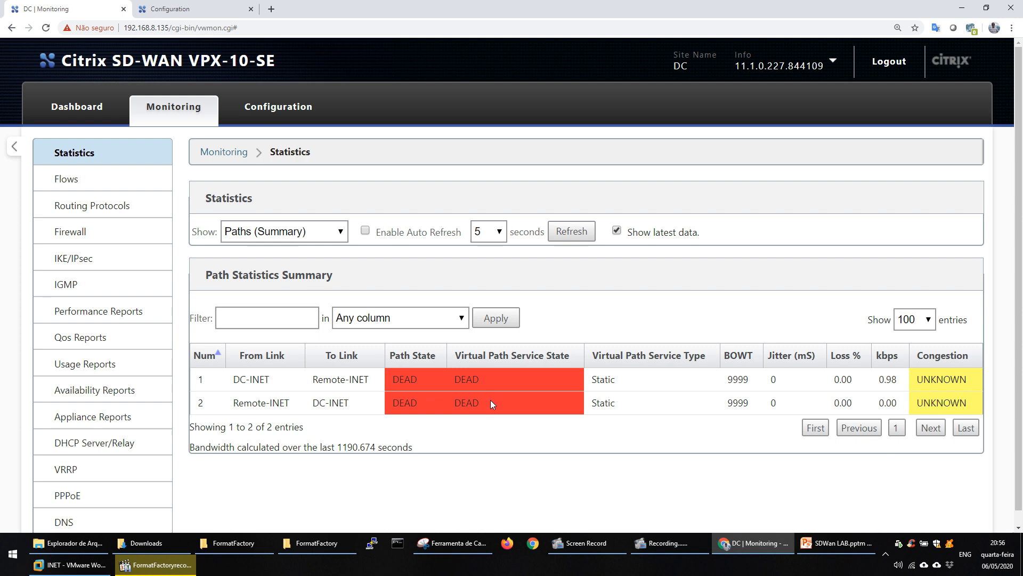
Enable the Citrix Virtual WAN Service on the remote appliance from Enable/Disable/Purge Flows and confirm.
key(ctrl+Tab)
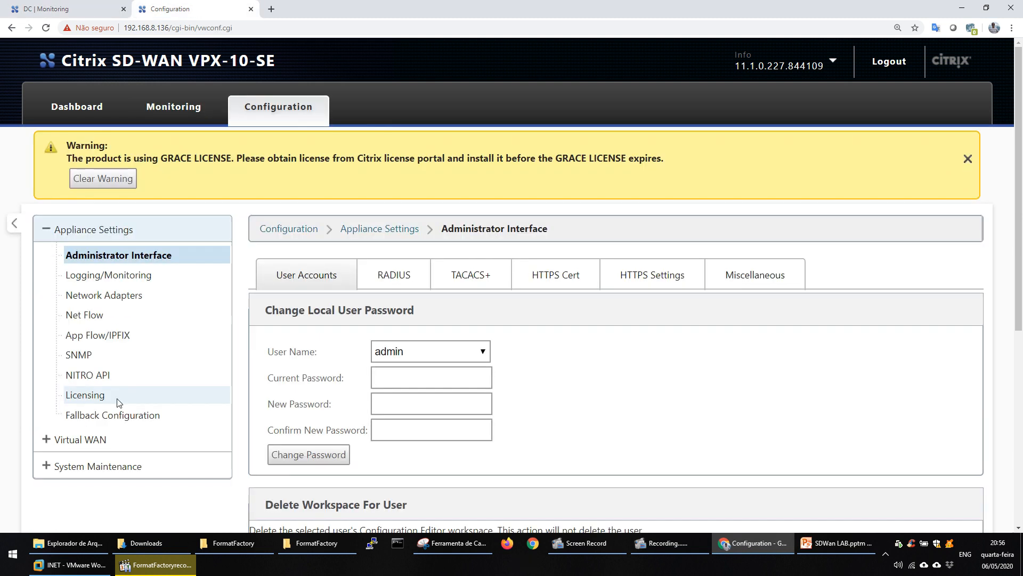
click(46, 441)
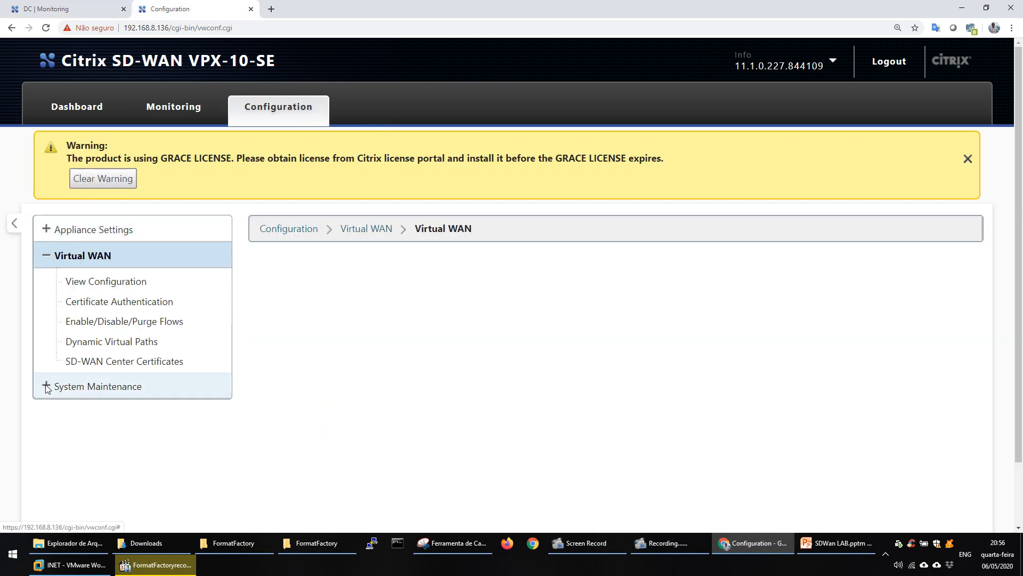
click(125, 321)
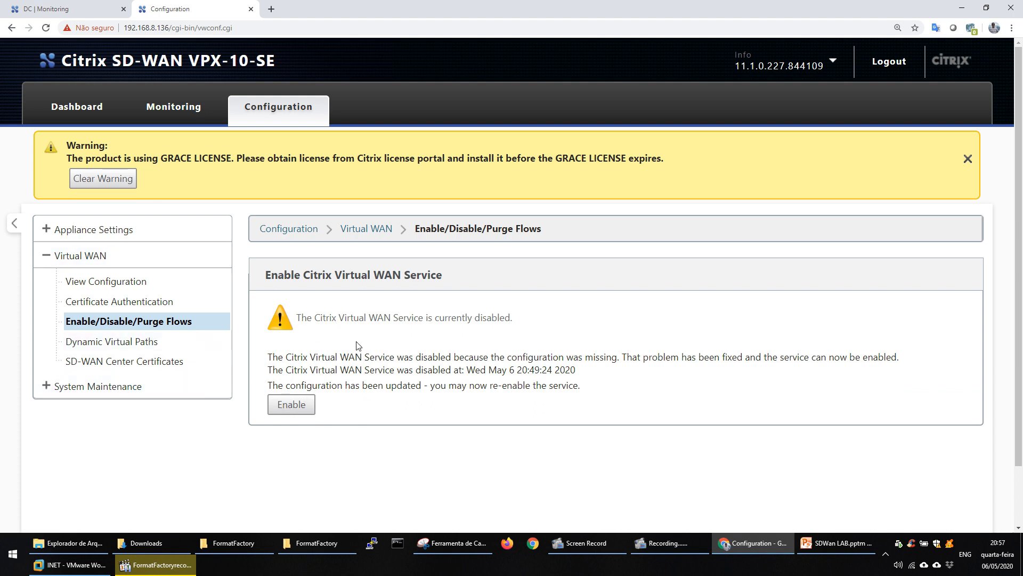
drag(296, 317, 523, 323)
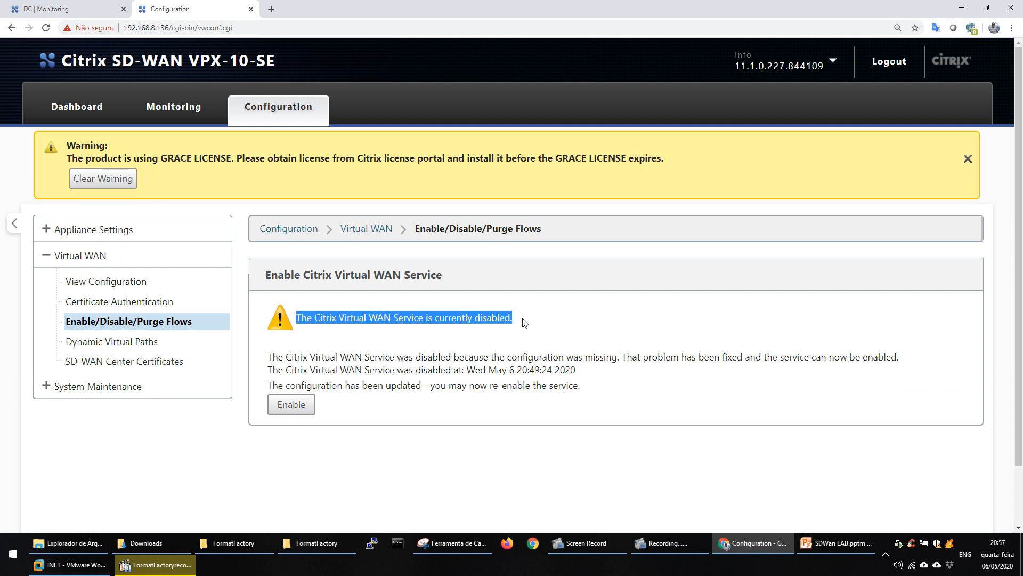
click(292, 408)
click(548, 86)
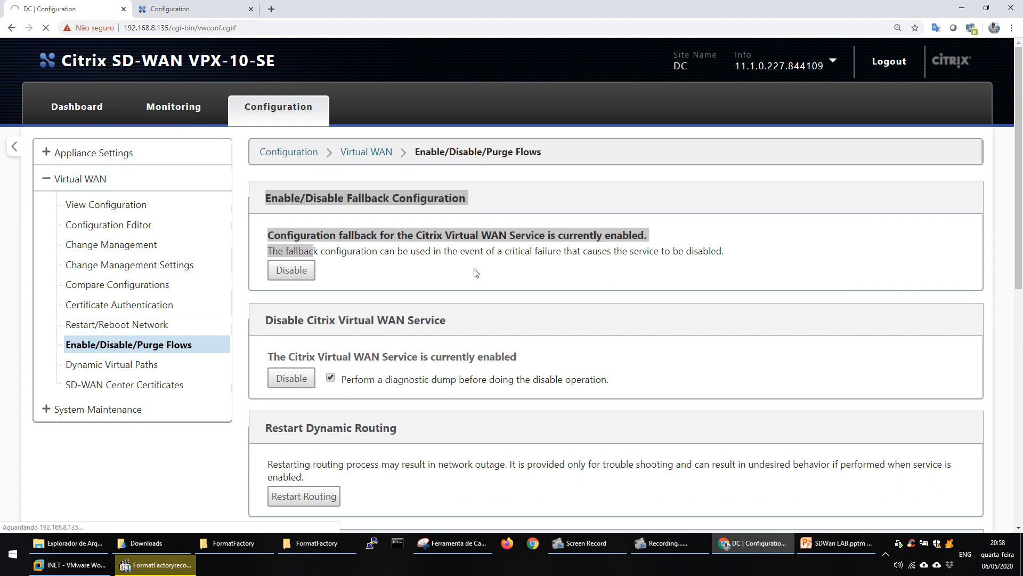
Check the state of both paths between DC-INET and Remote-INET in the DC appliance's monitoring statistics.
click(184, 106)
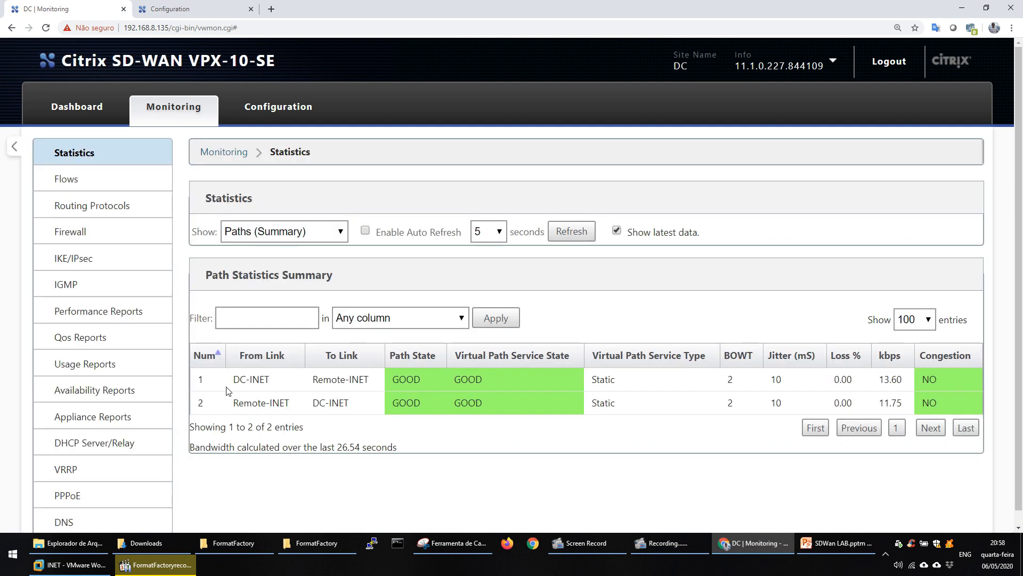
drag(233, 379, 369, 383)
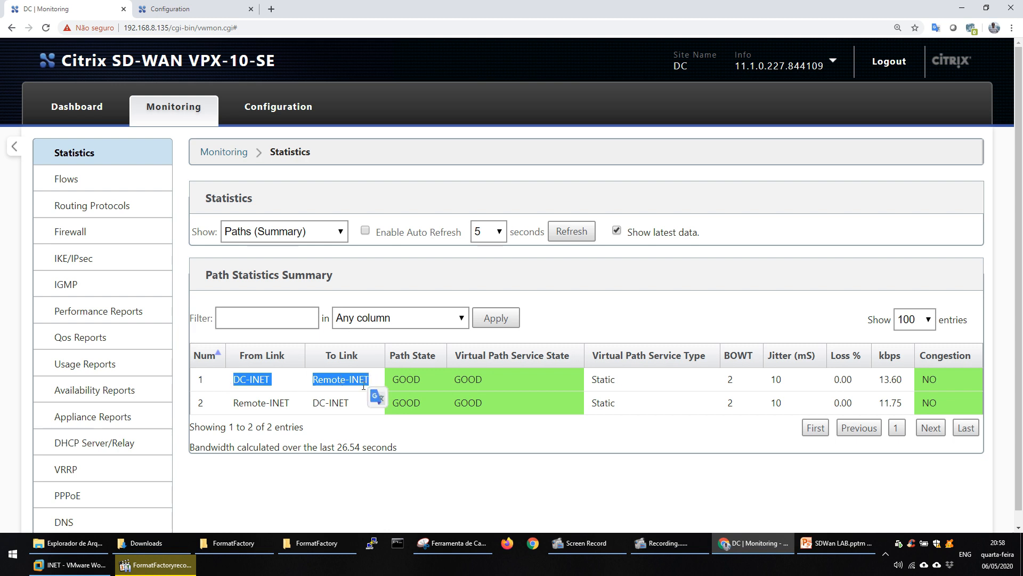
drag(244, 403, 362, 405)
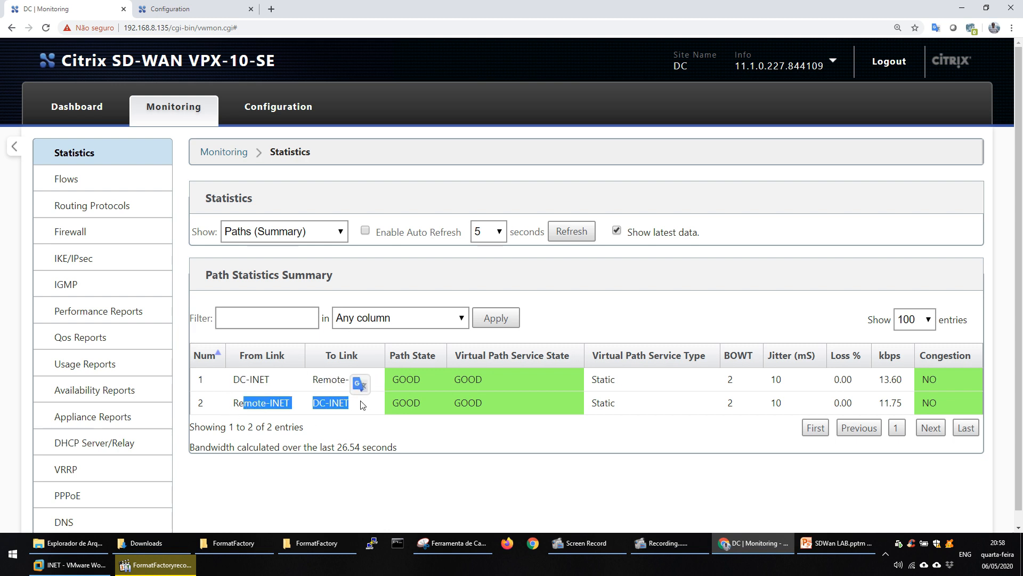
click(279, 389)
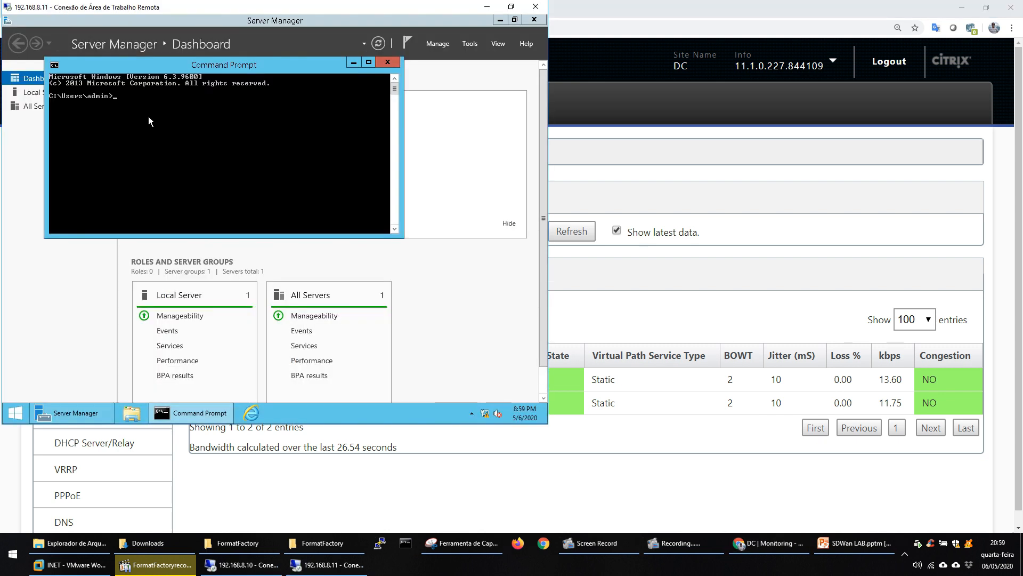
Ping 172.17.10.1 from the Command Prompt on the remote-site server at 192.168.8.11.
text(ping )
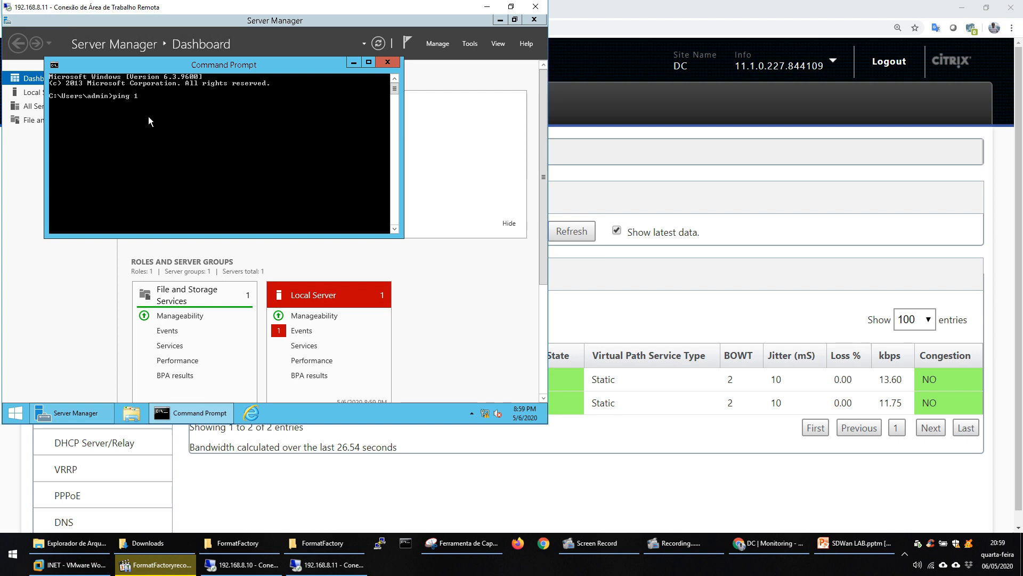
text(172.17.10.1)
key(Return)
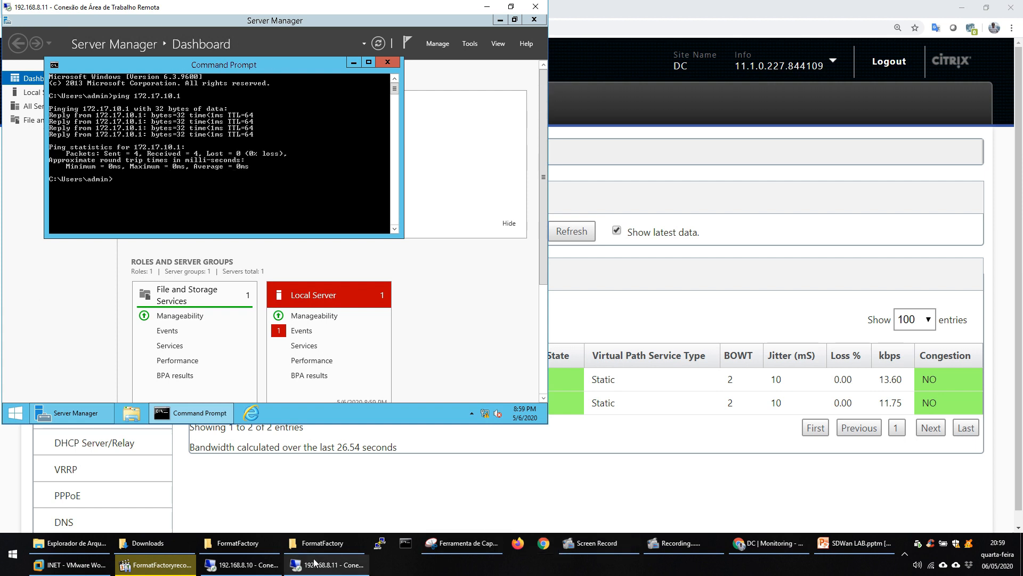
Ping 172.16.10.1 from the Command Prompt on the server at 192.168.8.10 and clear its desktop of open windows.
click(242, 565)
click(175, 412)
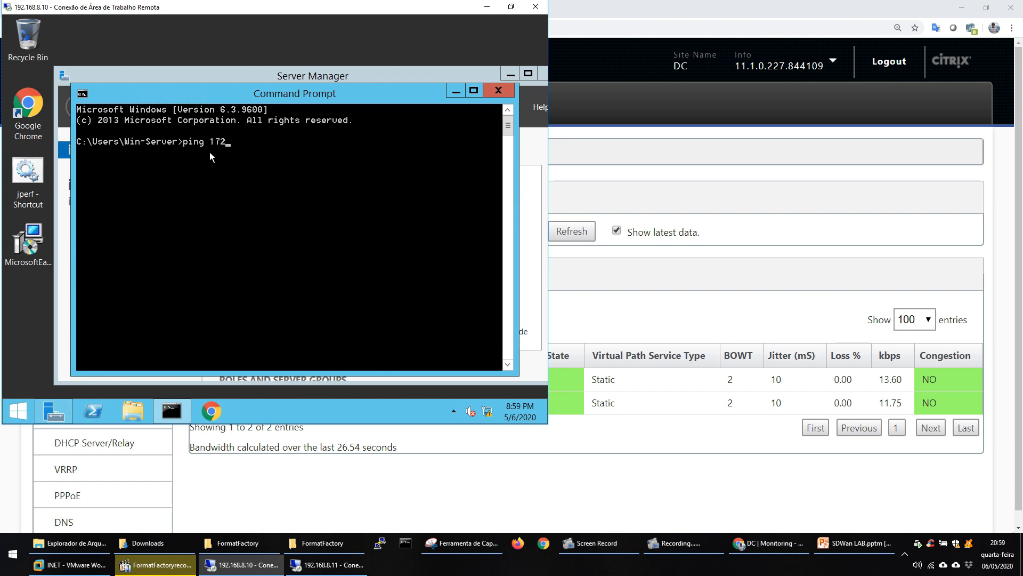
text(ping 172.16.10.1)
key(Return)
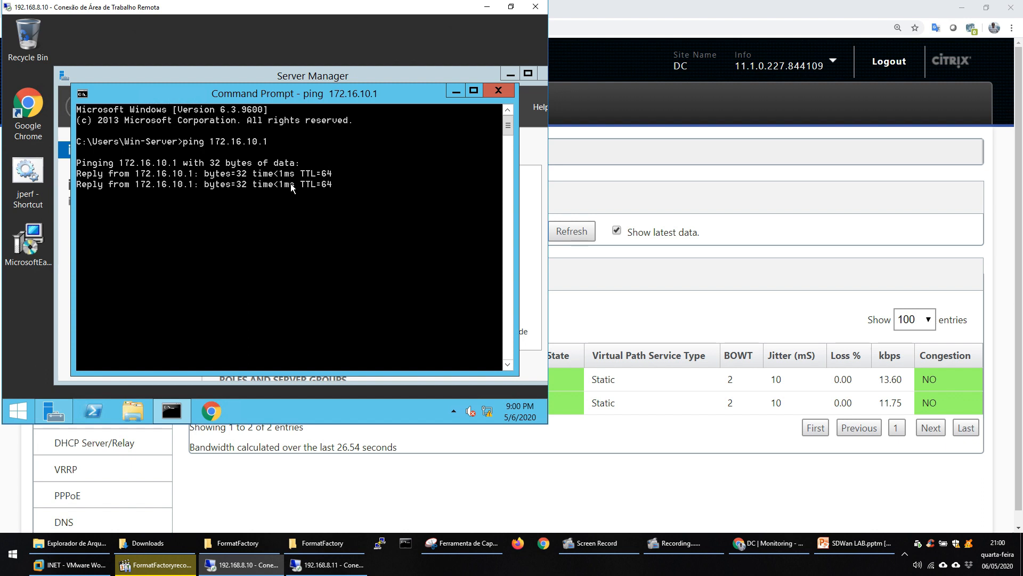
click(498, 90)
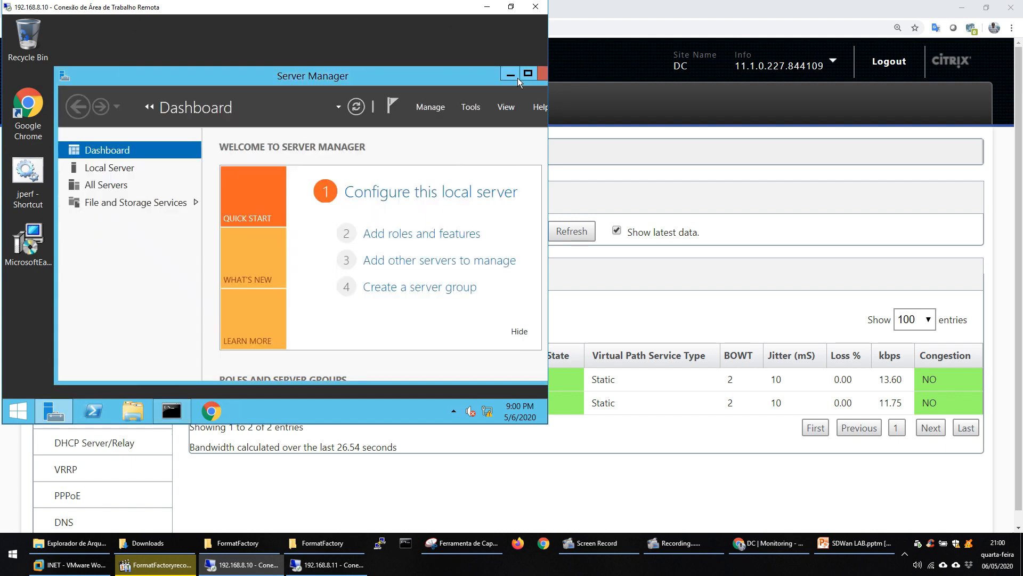
click(510, 75)
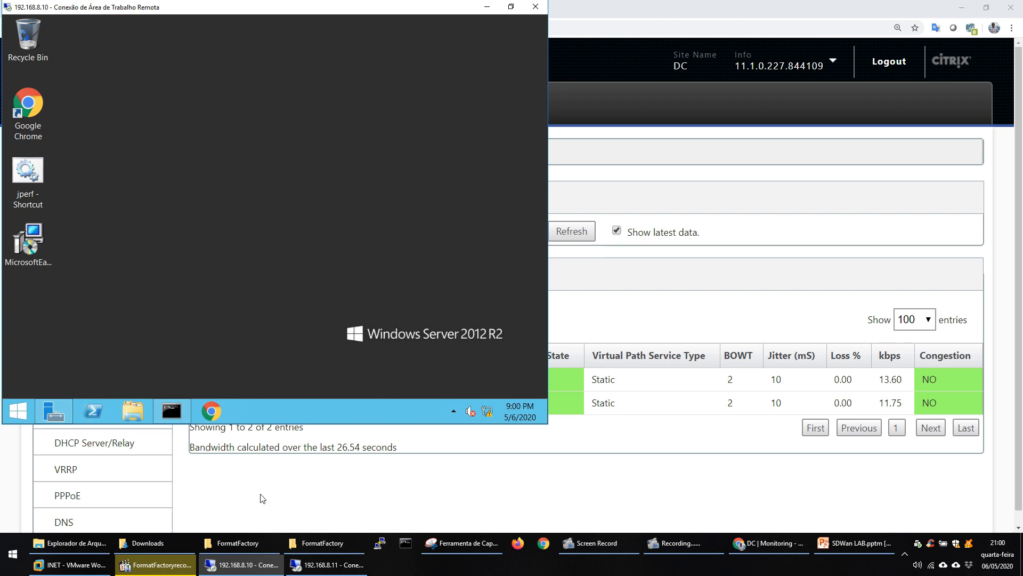
Open the Splunk login page at 172.16.10.100:8000 in Internet Explorer on the 192.168.8.11 server.
click(326, 565)
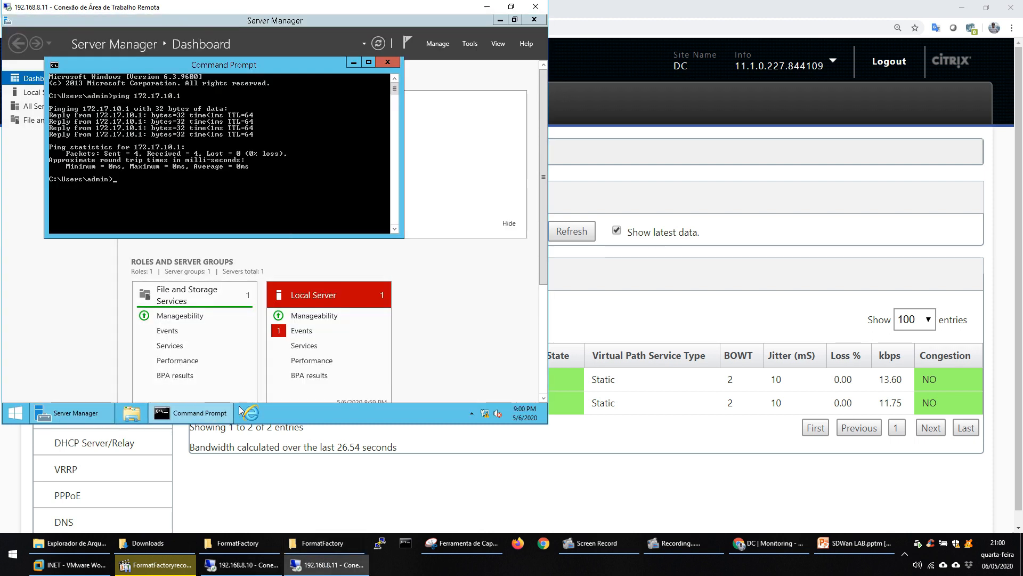
click(251, 413)
click(202, 34)
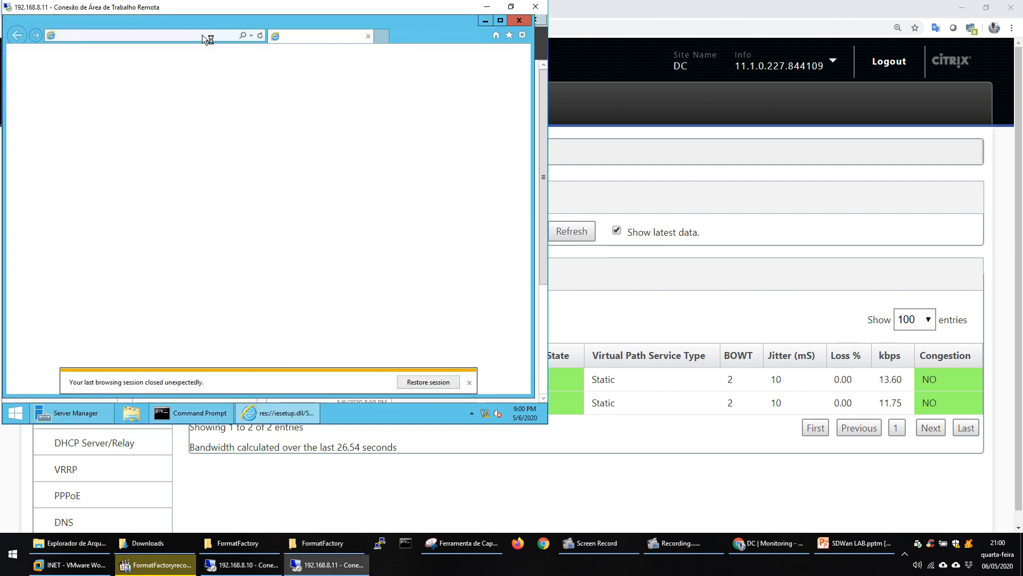
text(192)
key(BackSpace)
key(BackSpace)
text(72.16.10.100:8000/)
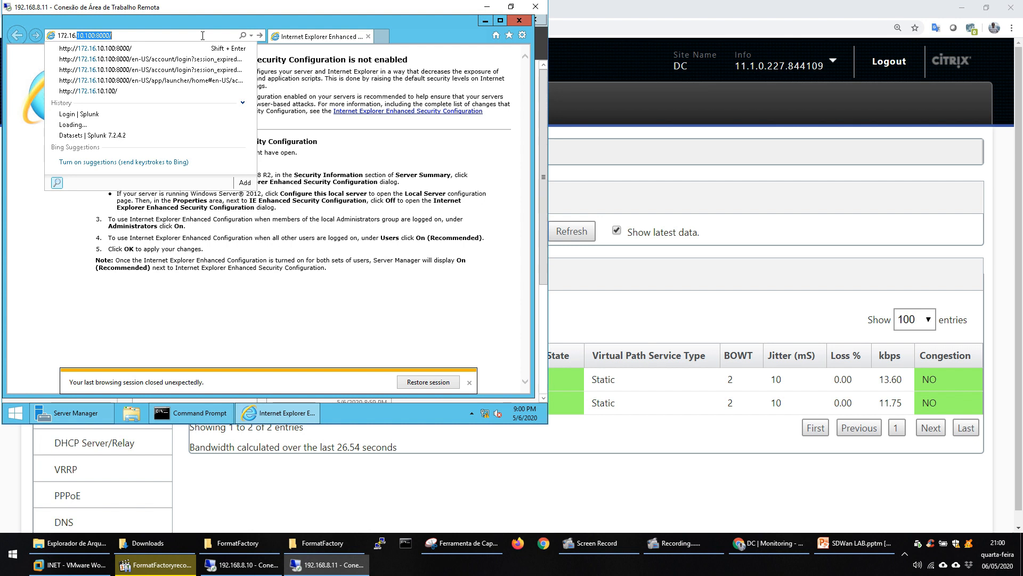
key(End)
key(Return)
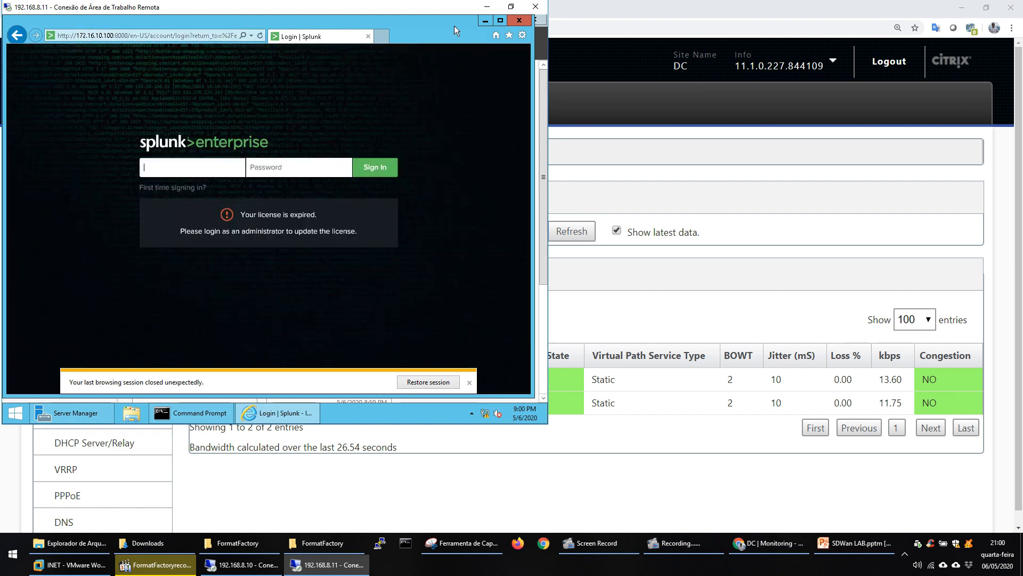
click(485, 21)
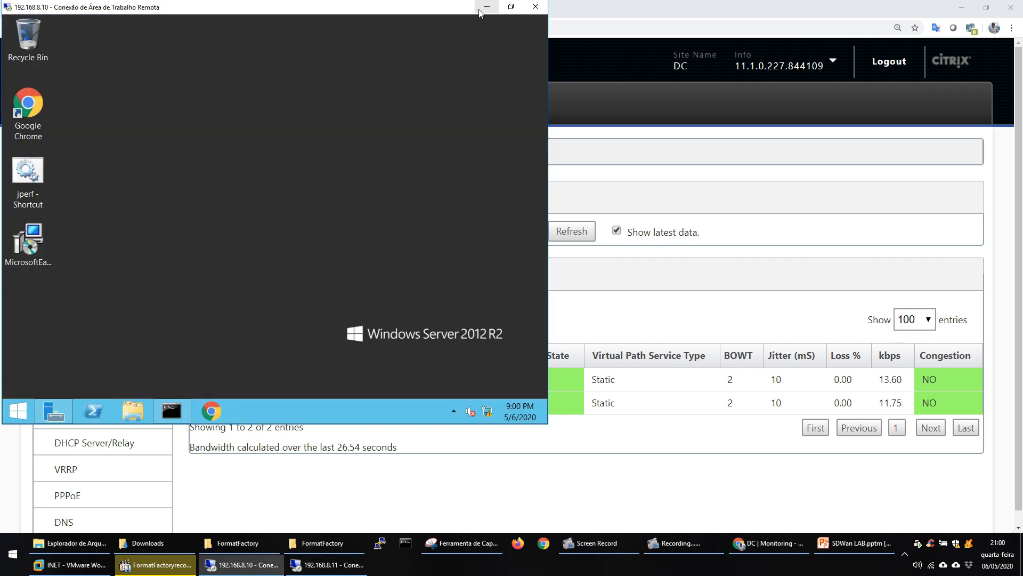
Examine the IP addresses, ports and protocol of the LAN to WAN and WAN to LAN flows on the DC appliance's Flows page.
click(485, 7)
click(83, 181)
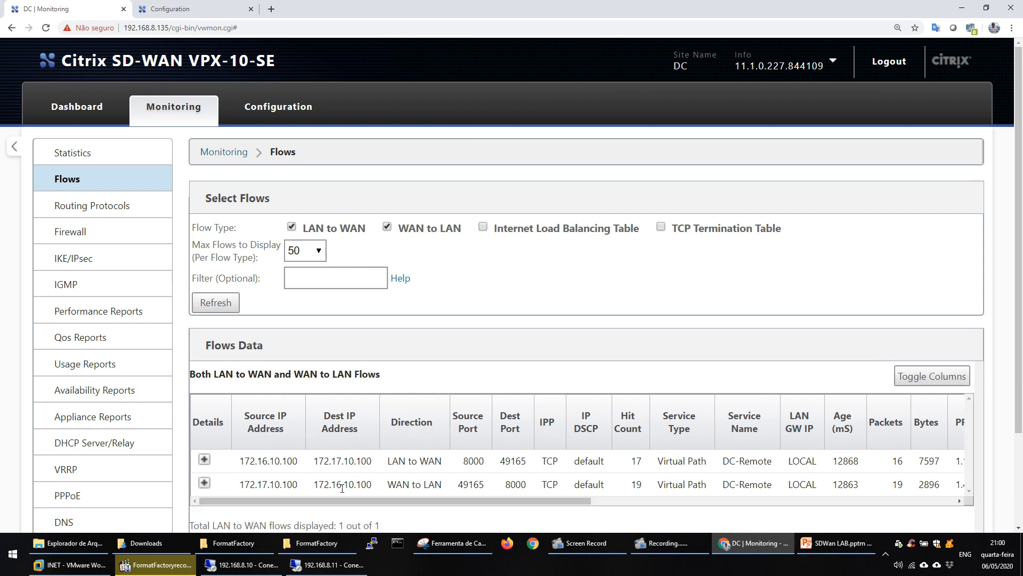
drag(314, 463, 344, 465)
drag(314, 483, 346, 482)
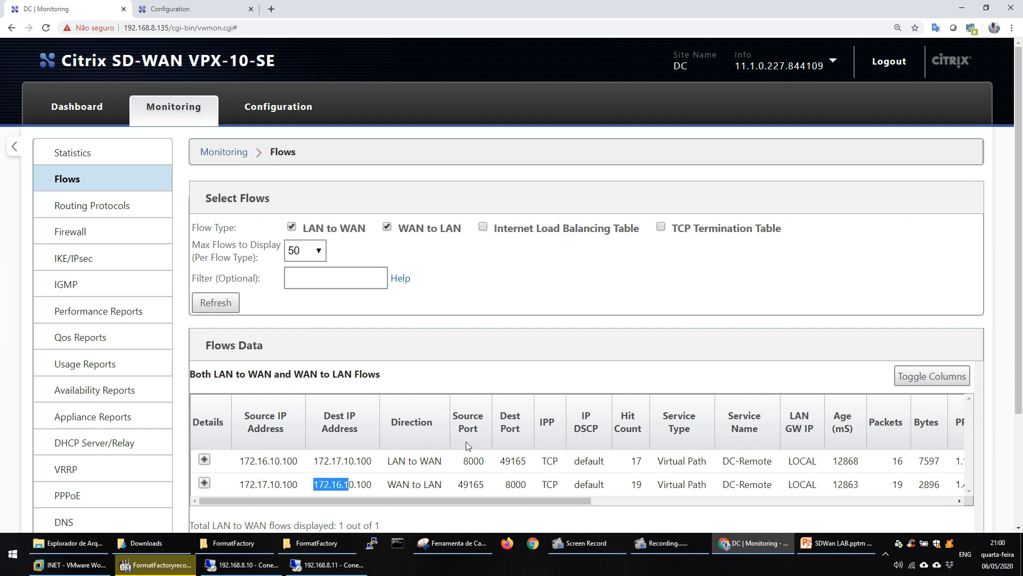
double_click(472, 460)
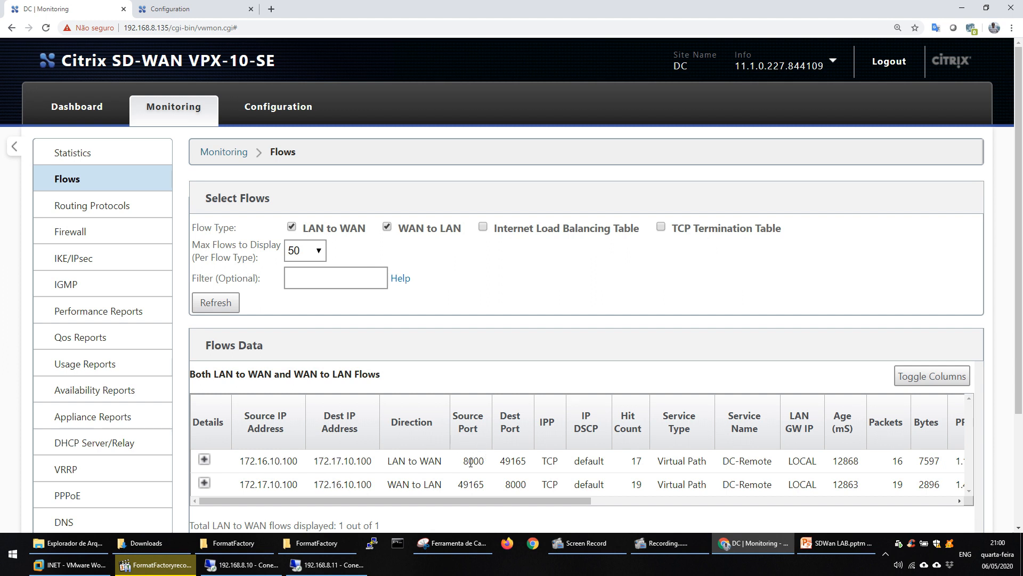
double_click(552, 460)
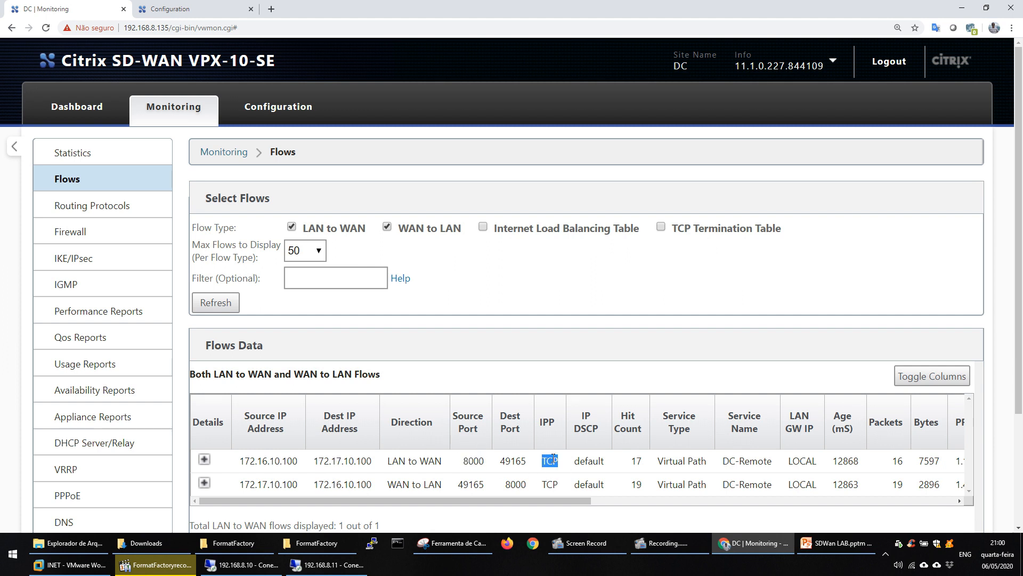
double_click(513, 460)
double_click(511, 485)
Launch JPerf on both the 192.168.8.10 and 192.168.8.11 remote desktops.
click(242, 564)
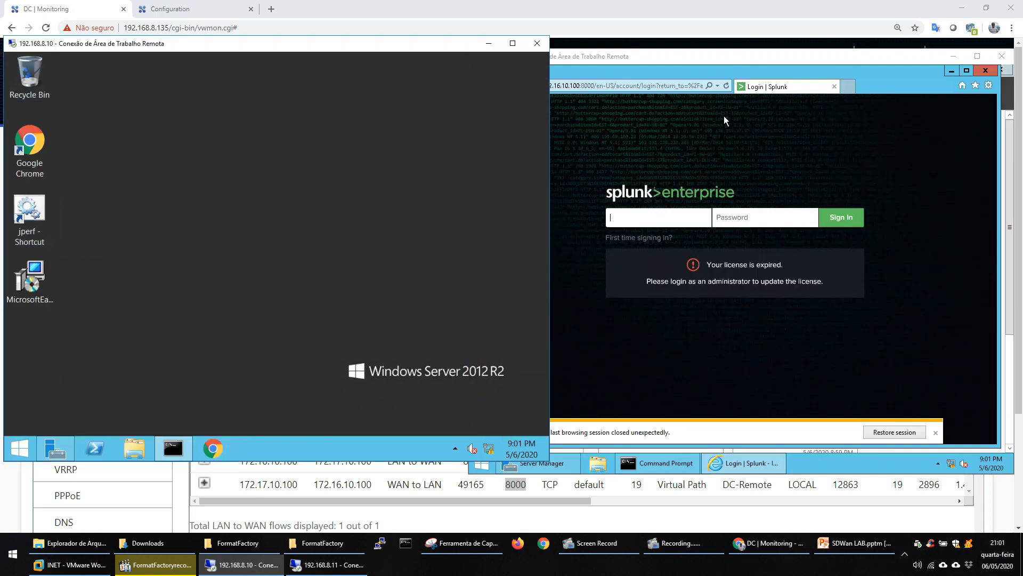
click(939, 80)
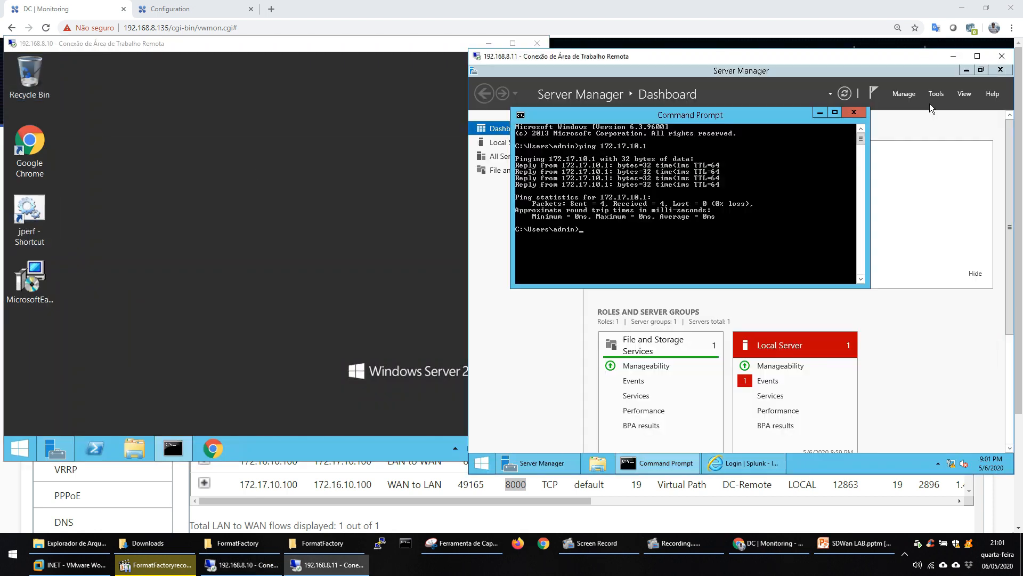
click(970, 72)
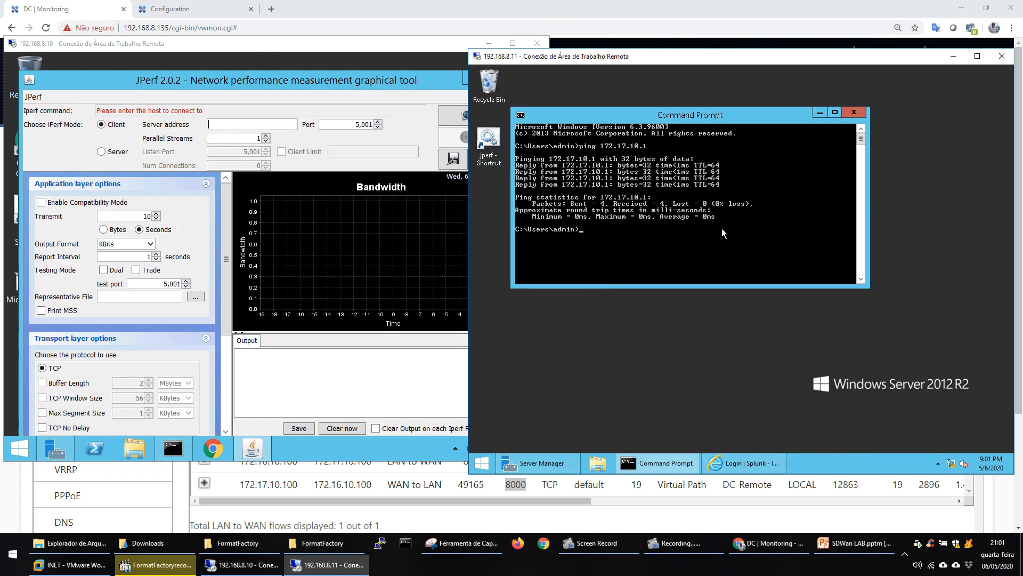
double_click(487, 155)
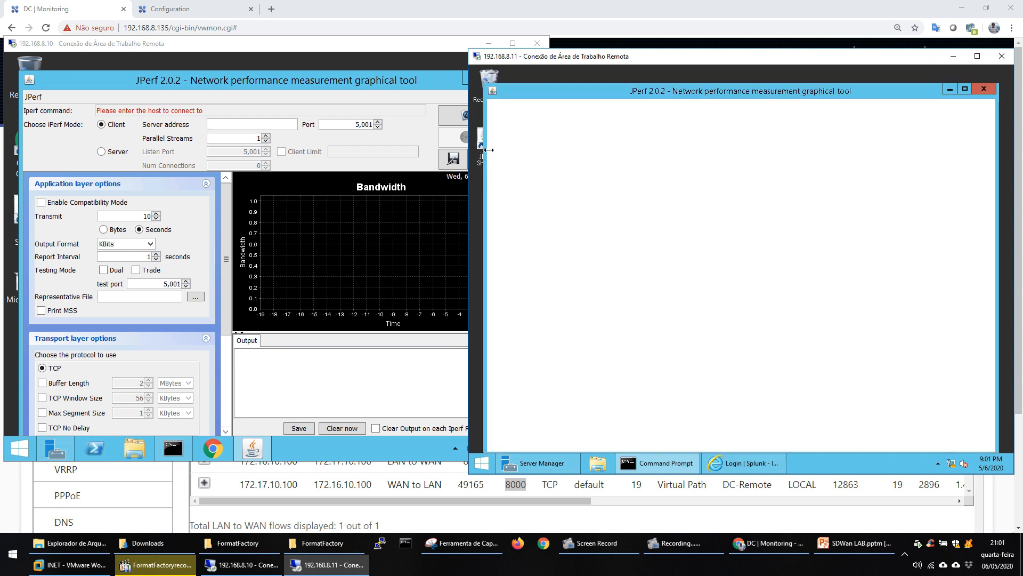
click(566, 156)
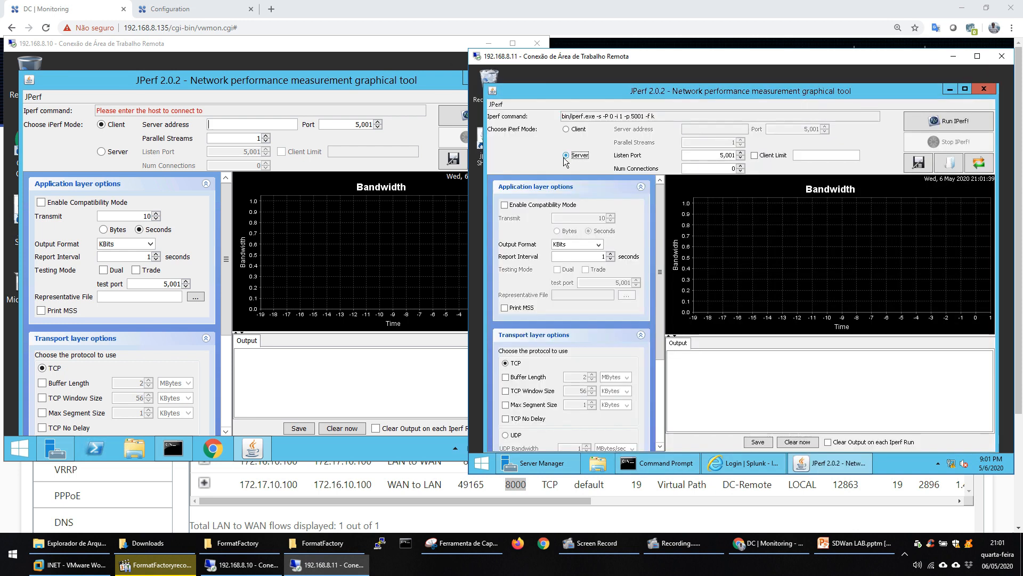
Start JPerf in Server mode on listen port 5001 on the 192.168.8.10 desktop.
click(406, 144)
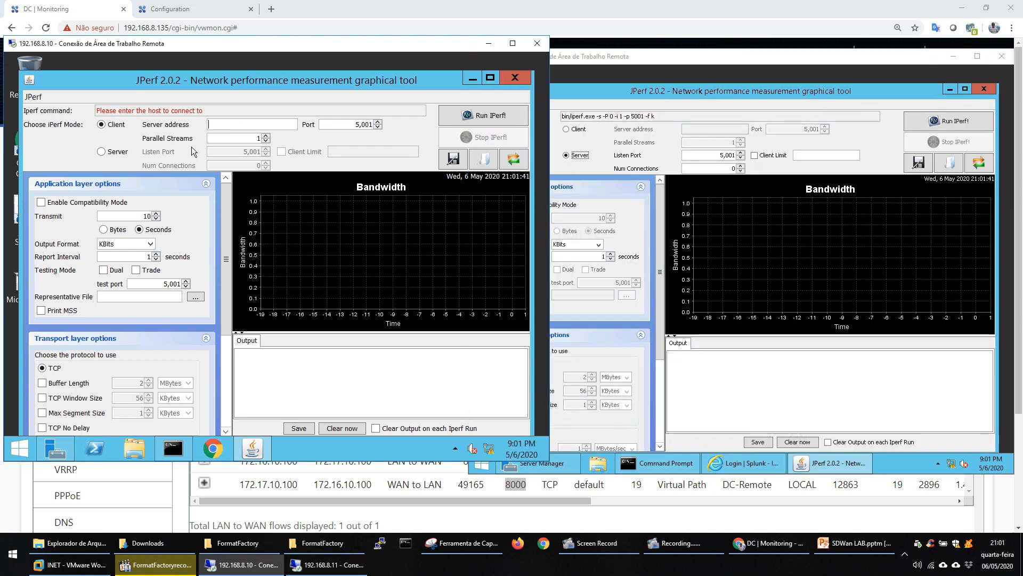
click(101, 151)
click(477, 116)
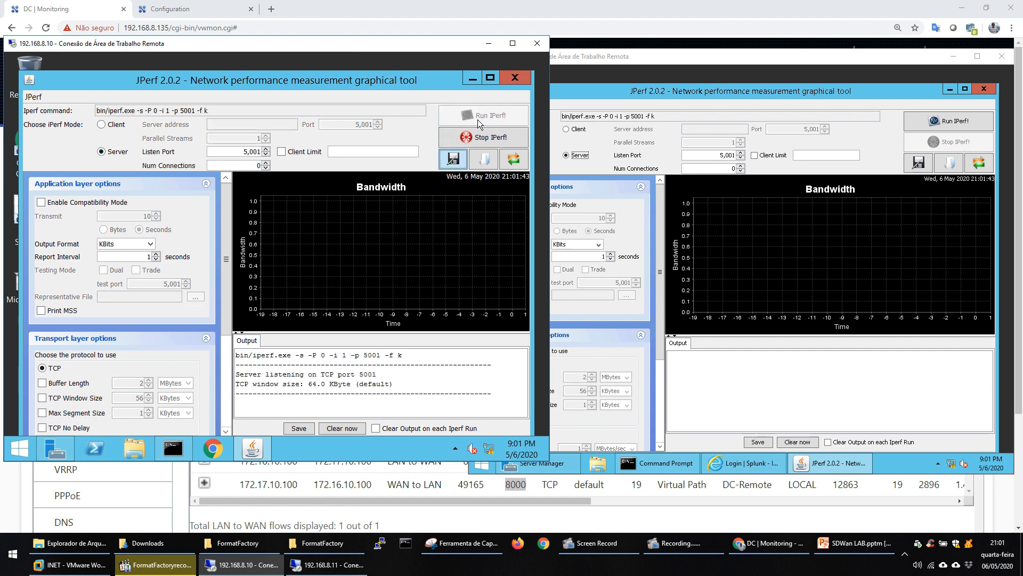
Run JPerf as a client on the 192.168.8.11 desktop against server address 172.16.10.100, transmitting for 30 seconds.
click(565, 129)
click(726, 130)
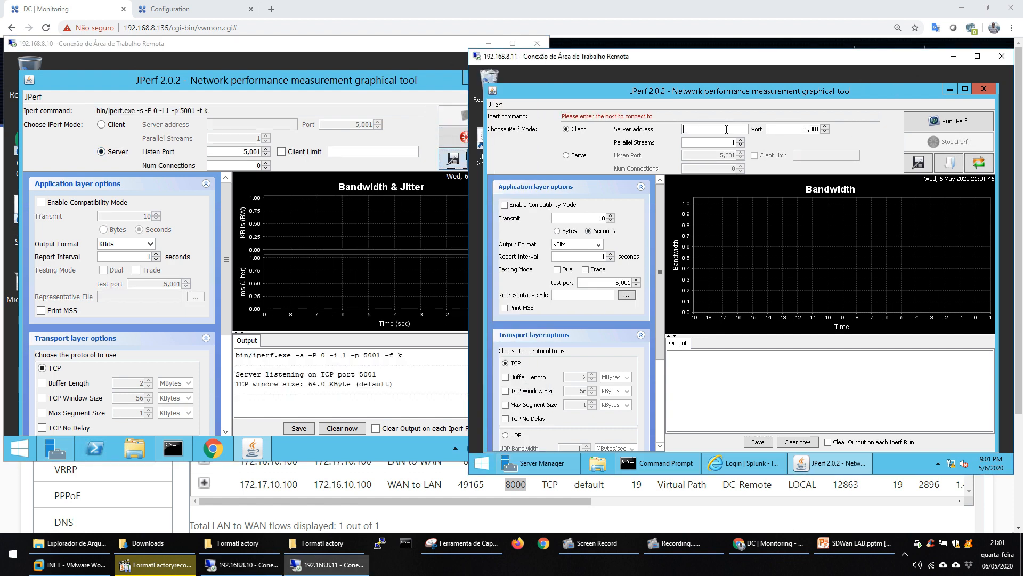
text(172.16.10.100)
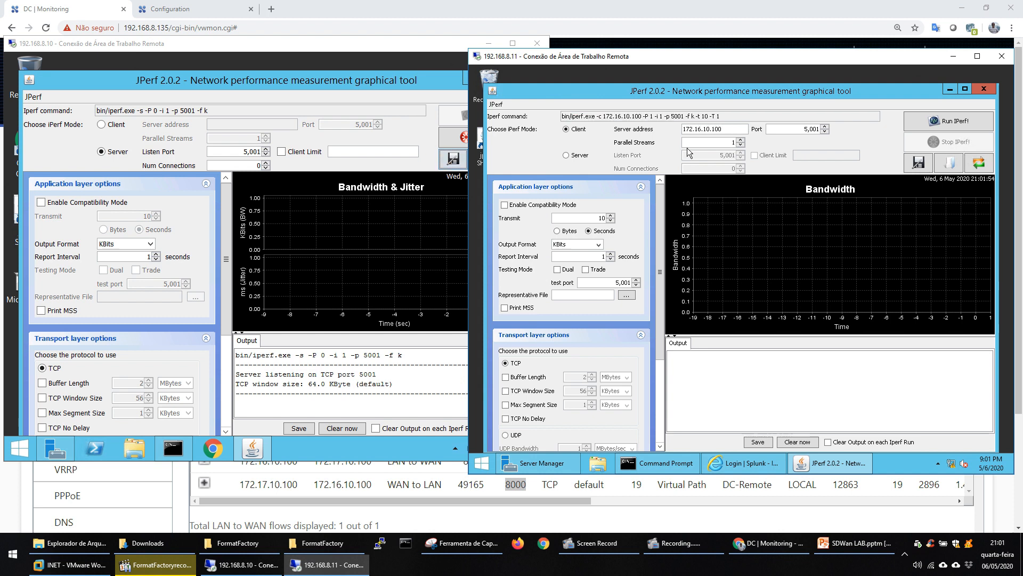
double_click(601, 218)
text(30)
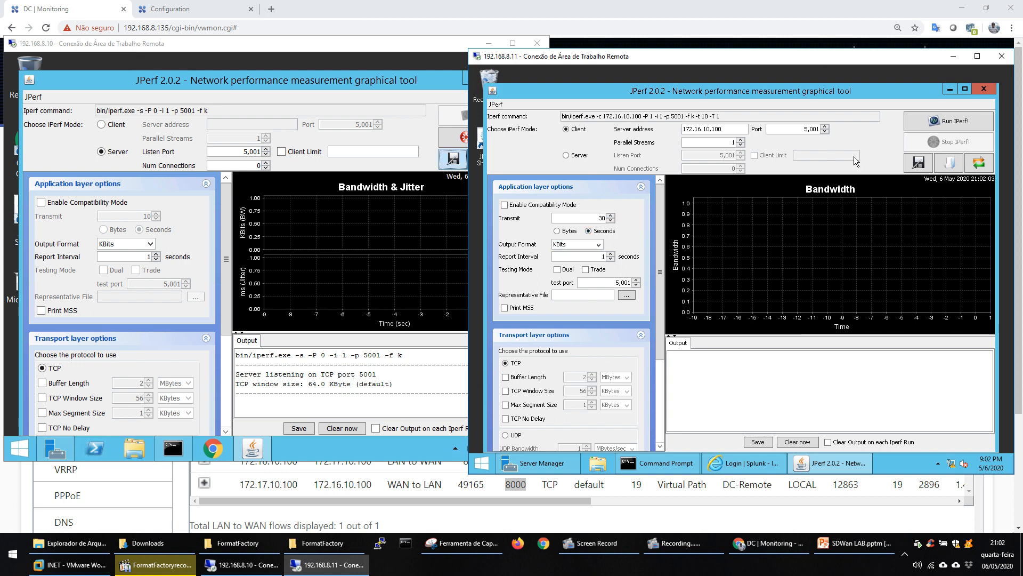
click(942, 123)
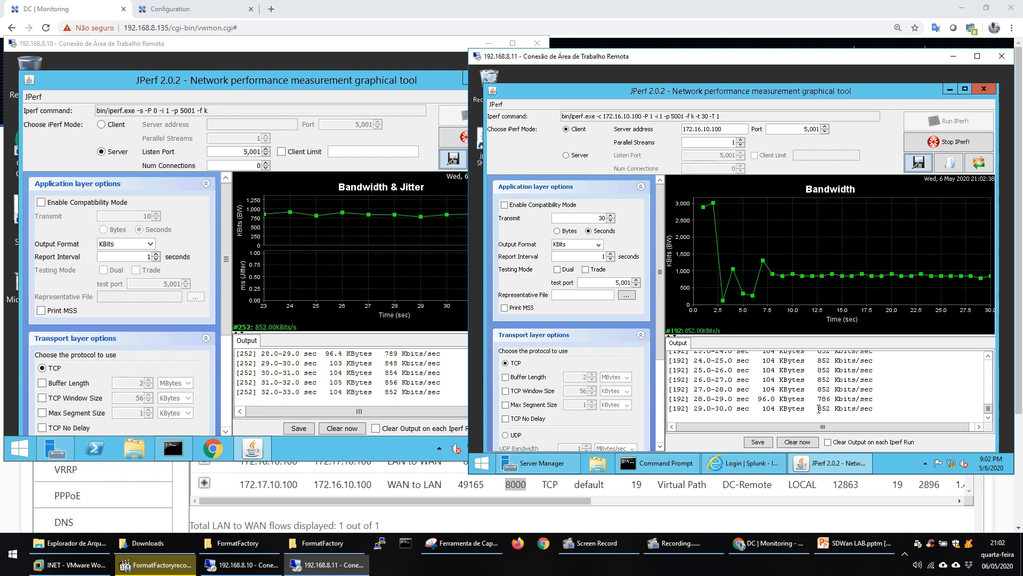
Return to the DC appliance in the browser and open the Virtual WAN Configuration Editor.
click(656, 462)
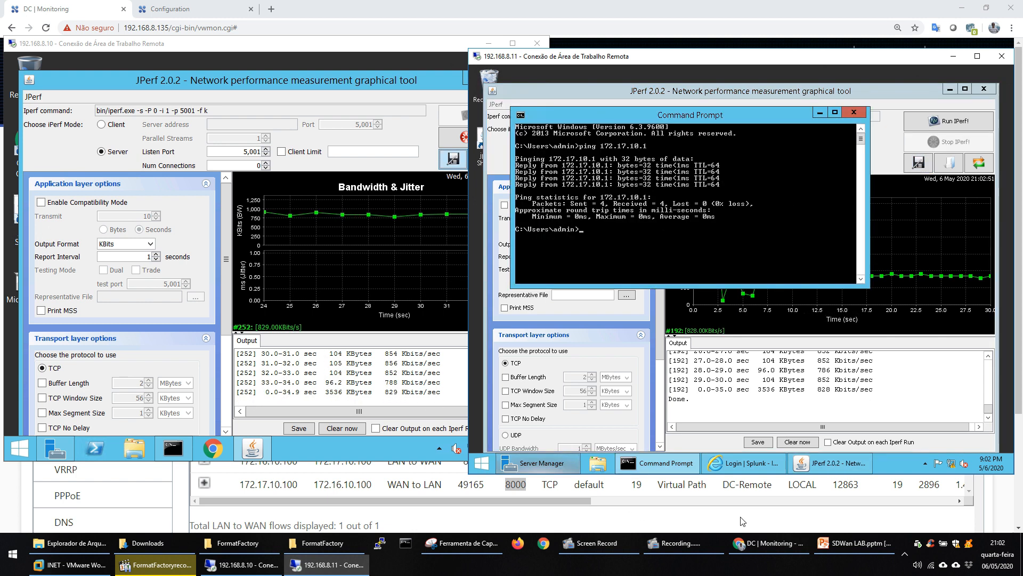
click(415, 513)
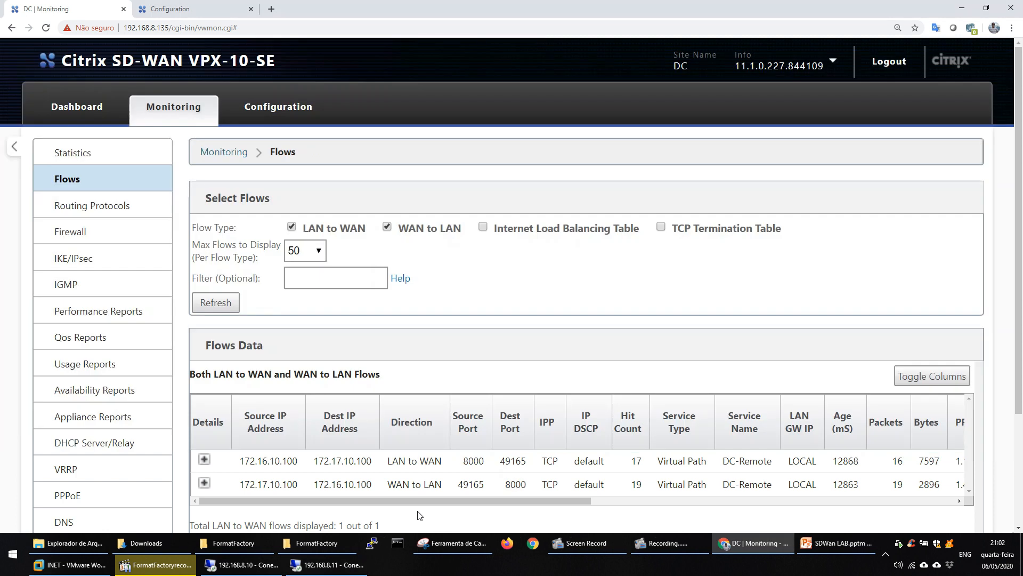
click(276, 110)
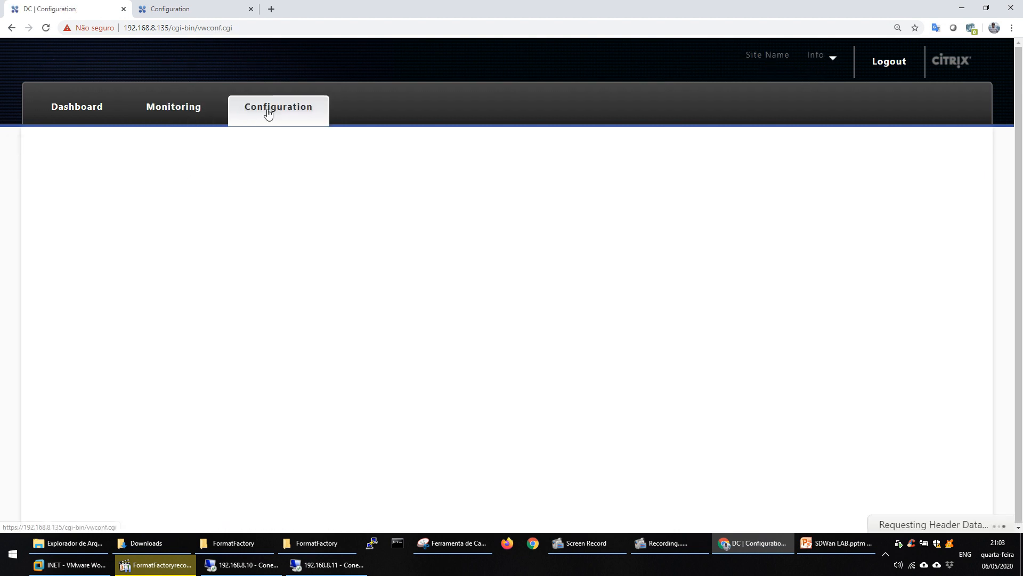
click(603, 551)
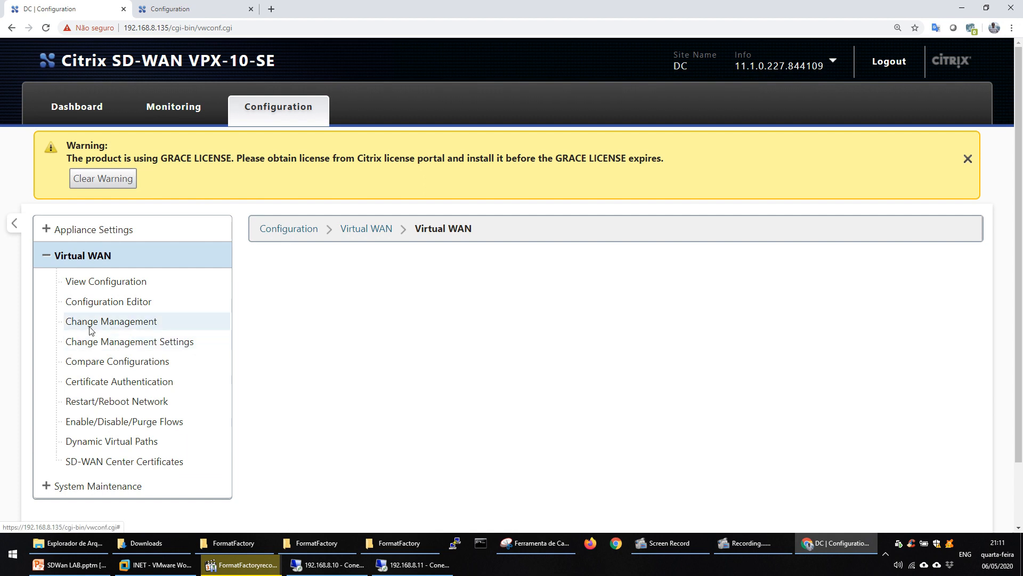
click(110, 302)
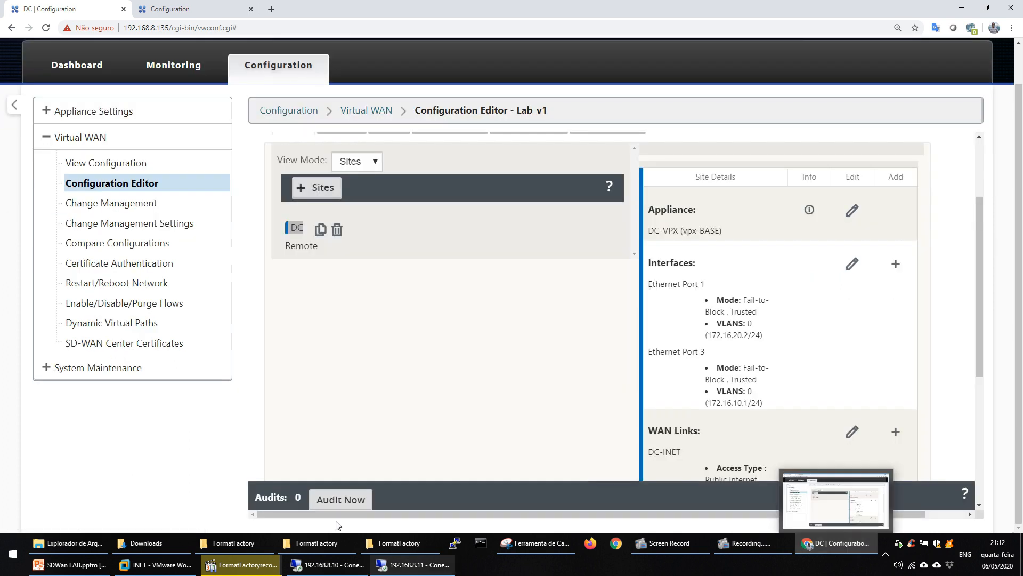
Check the Topologia Datacenter slide and begin a new DC interface on Ethernet port 2 with Fail-to-Block bypass mode.
click(59, 564)
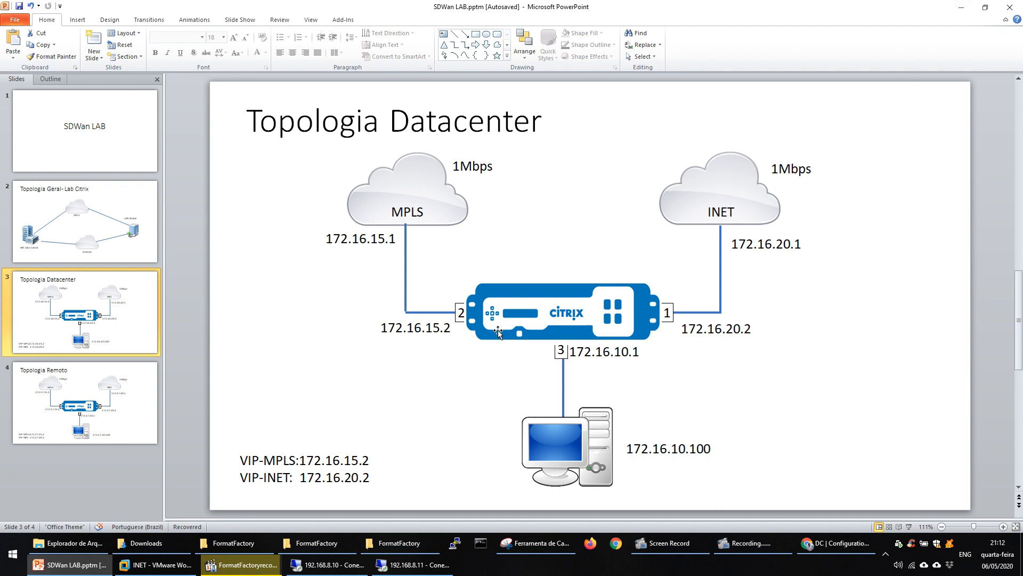
click(962, 11)
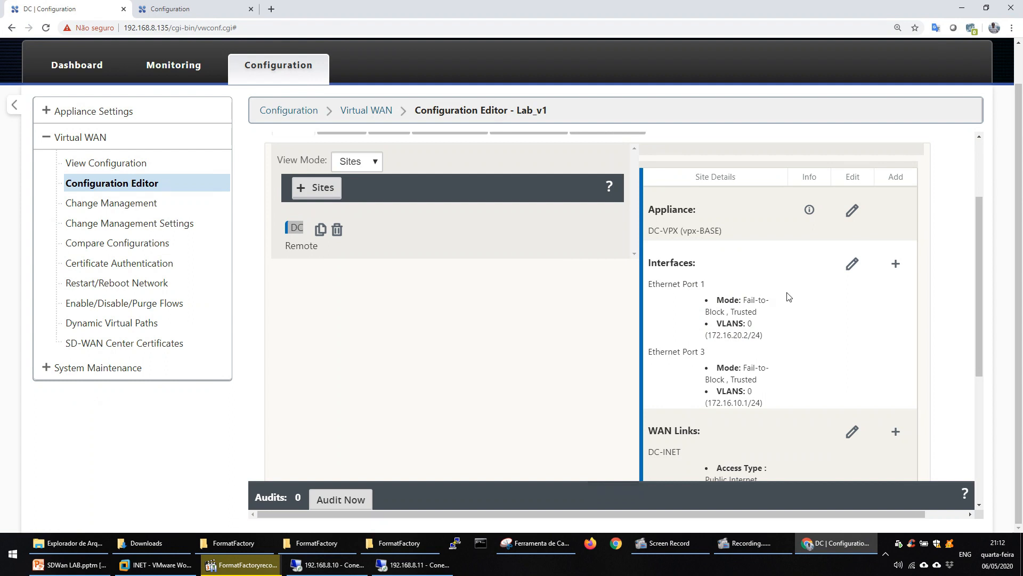
click(897, 262)
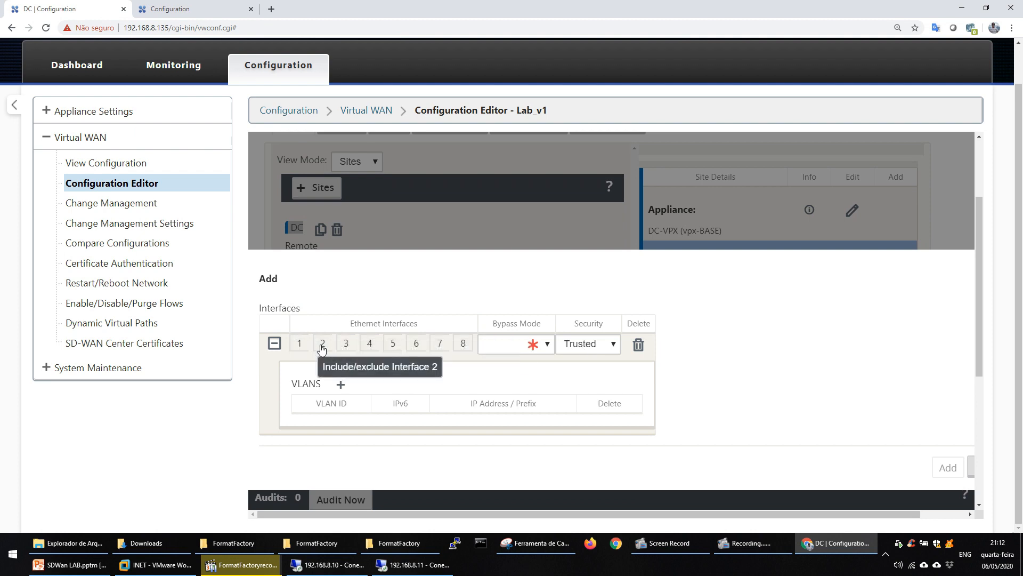
click(323, 343)
click(509, 345)
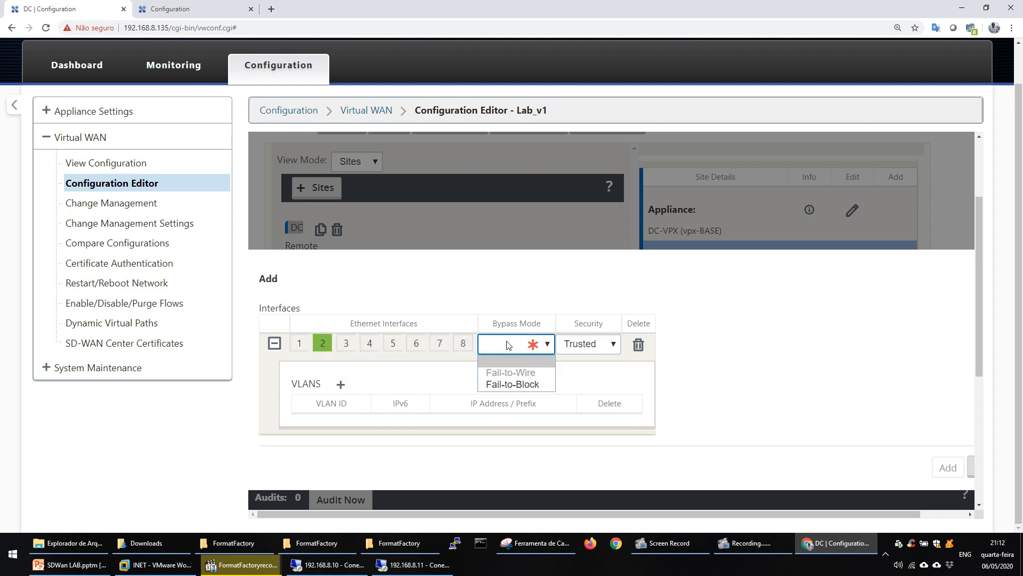
click(498, 383)
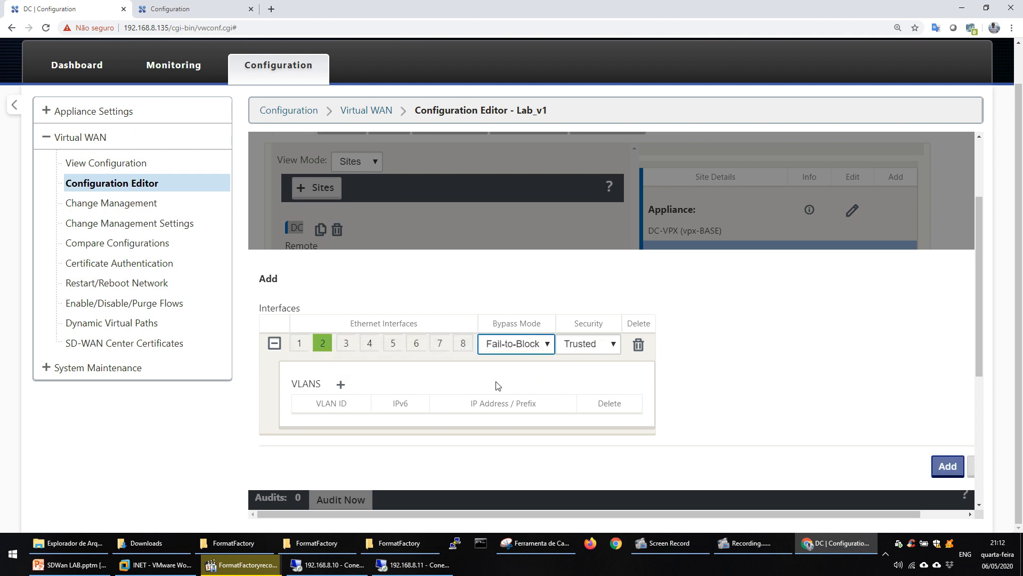
Add a VLAN with ID 0 and IP address 172.16.15.2/24 to the new DC interface and save the interface.
click(341, 383)
click(491, 424)
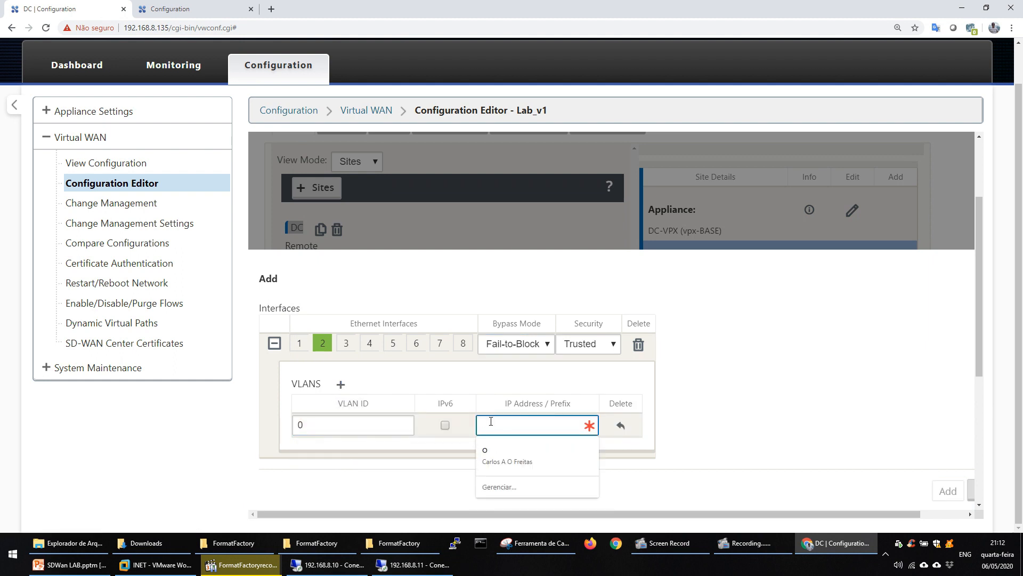
text(172.16)
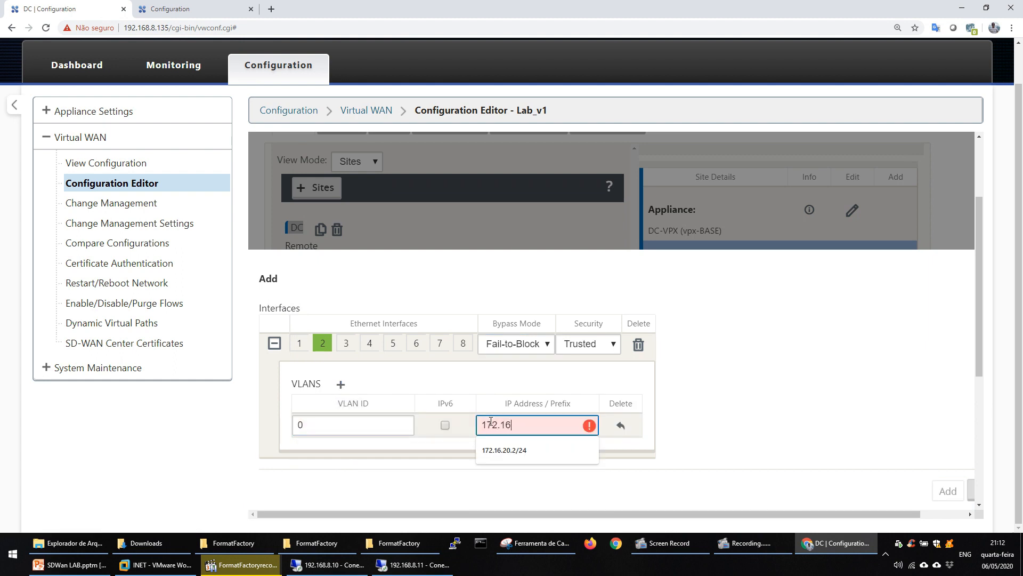
text(.)
click(533, 425)
text(15.2)
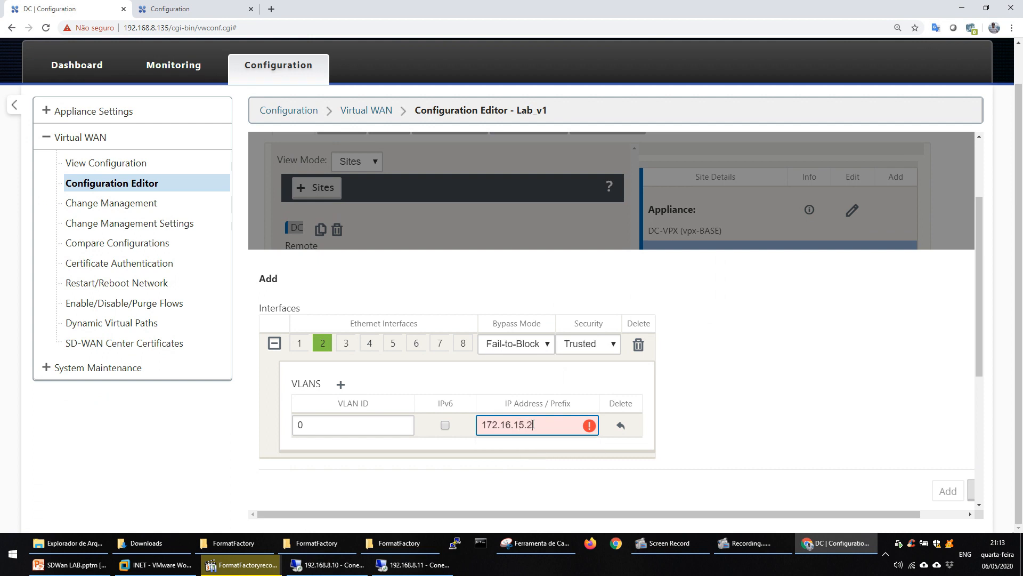
text(2)
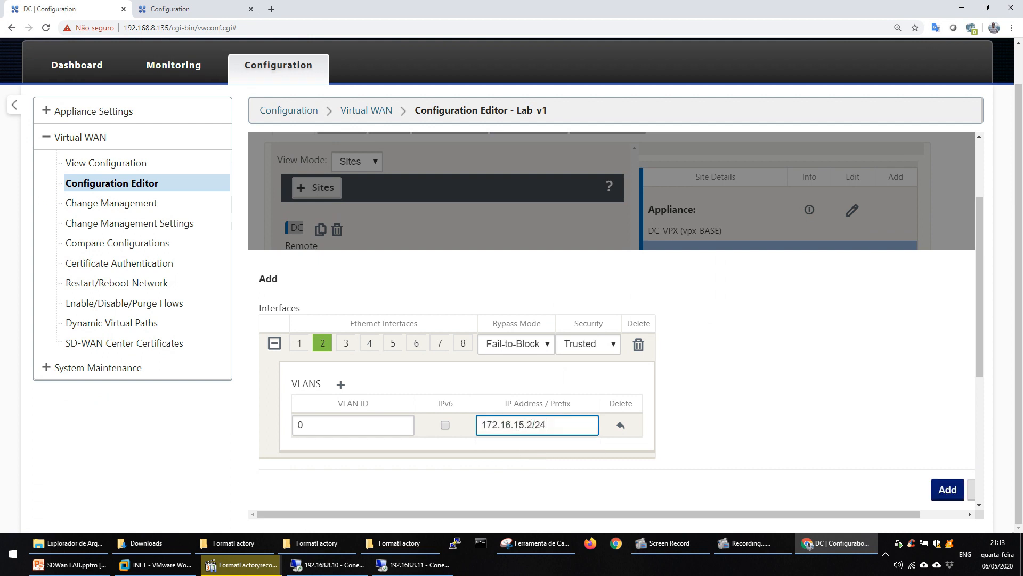
click(947, 489)
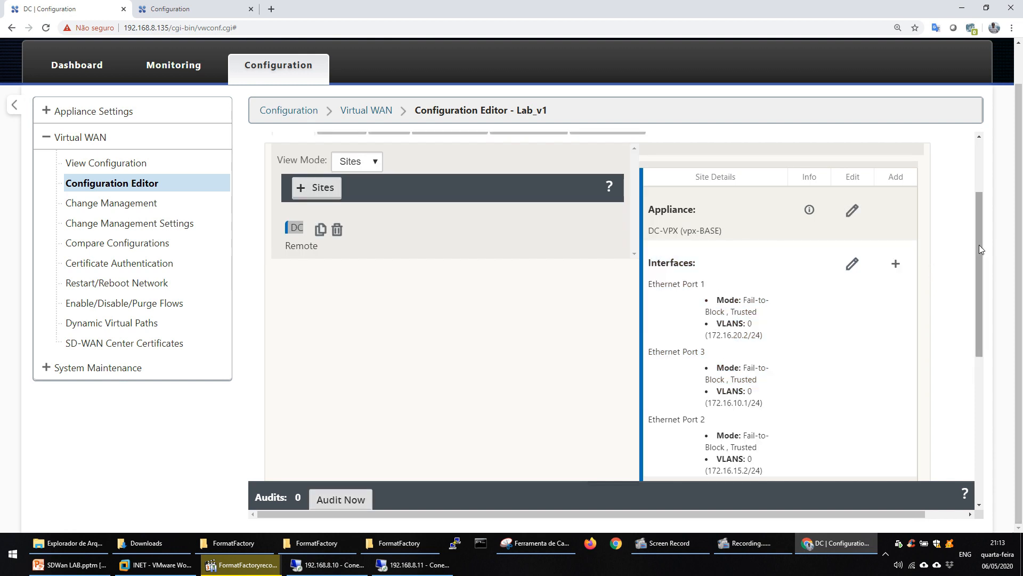
Begin a new DC WAN link named DC-MPLS with access type Private Intranet and virtual interface E2Vlan0.
drag(980, 245, 977, 357)
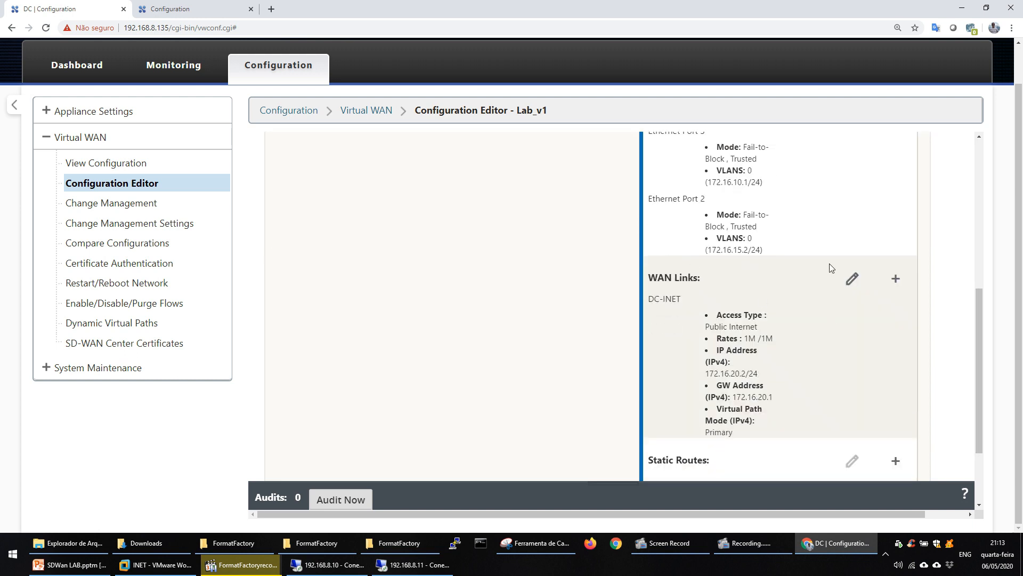
click(901, 285)
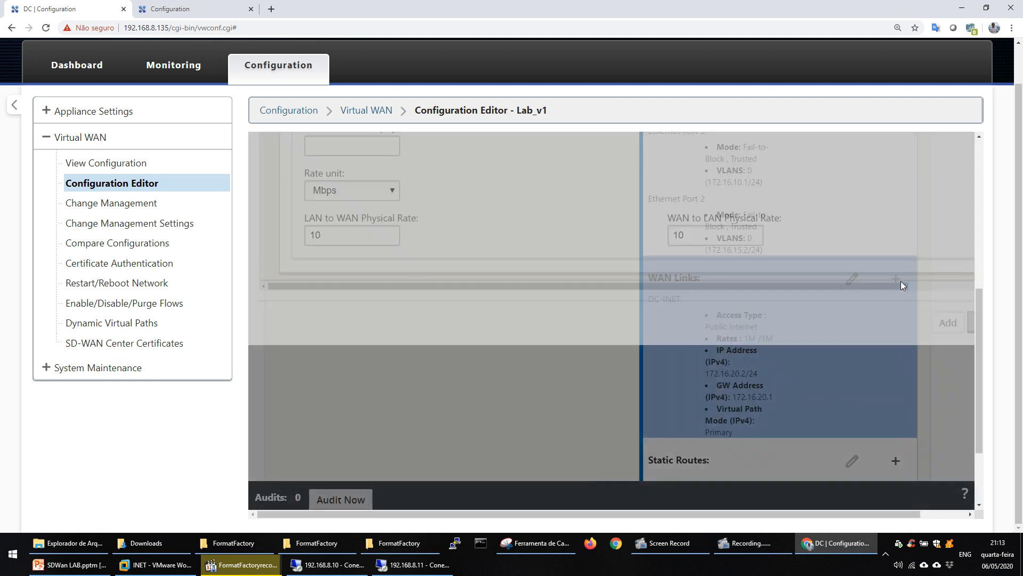
click(344, 353)
text(DC)
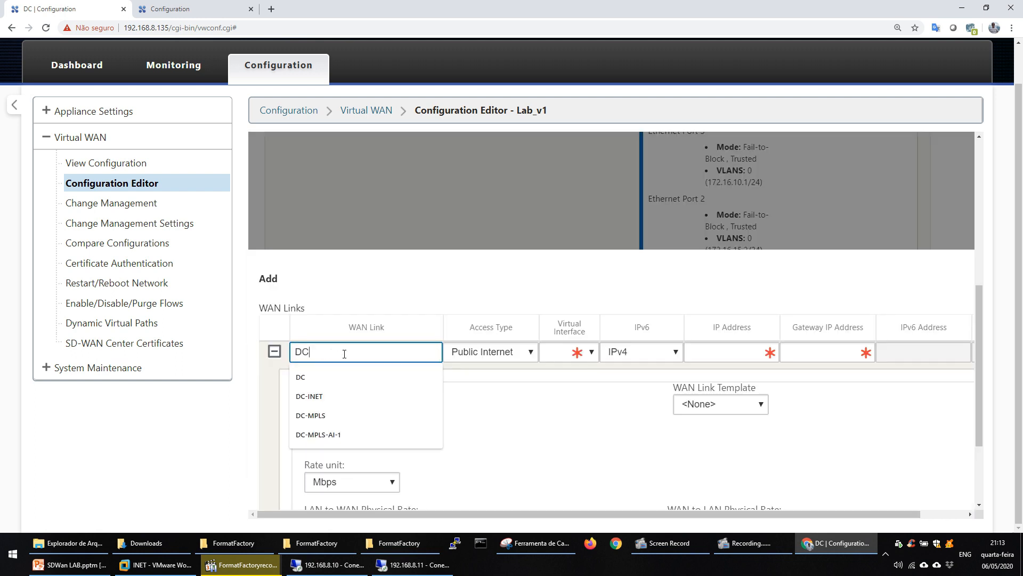
text(-MPLS)
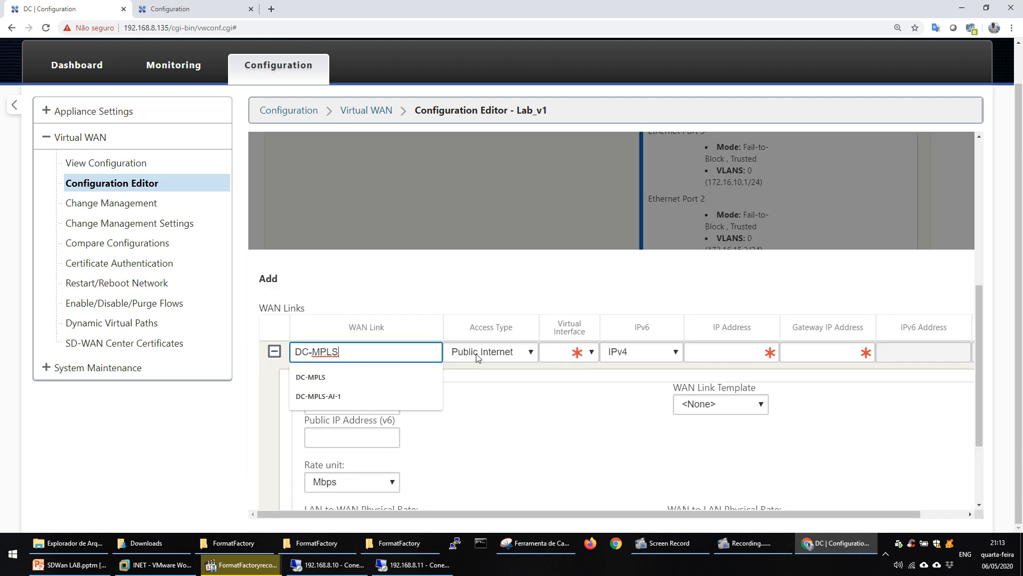
click(477, 355)
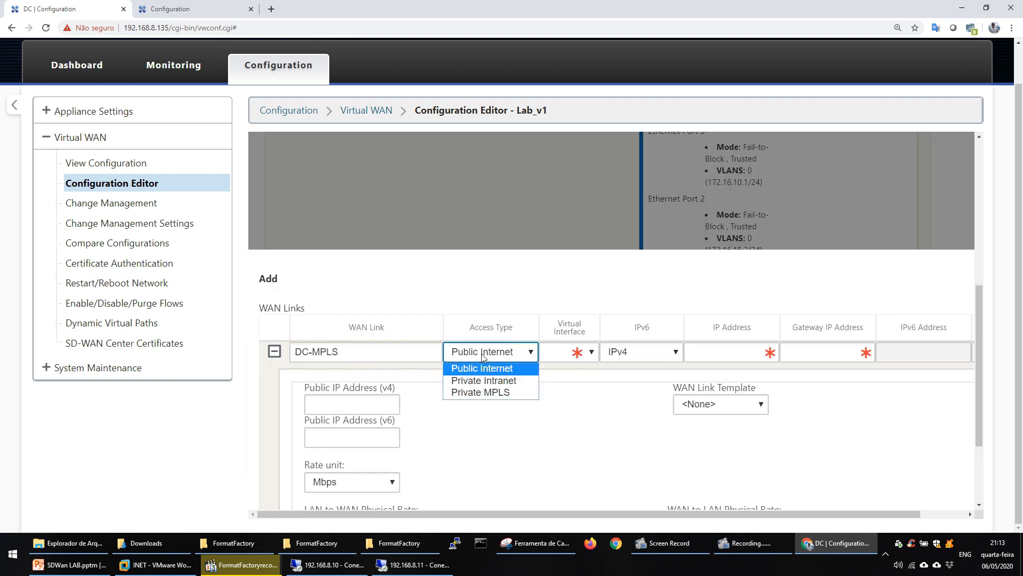
click(483, 381)
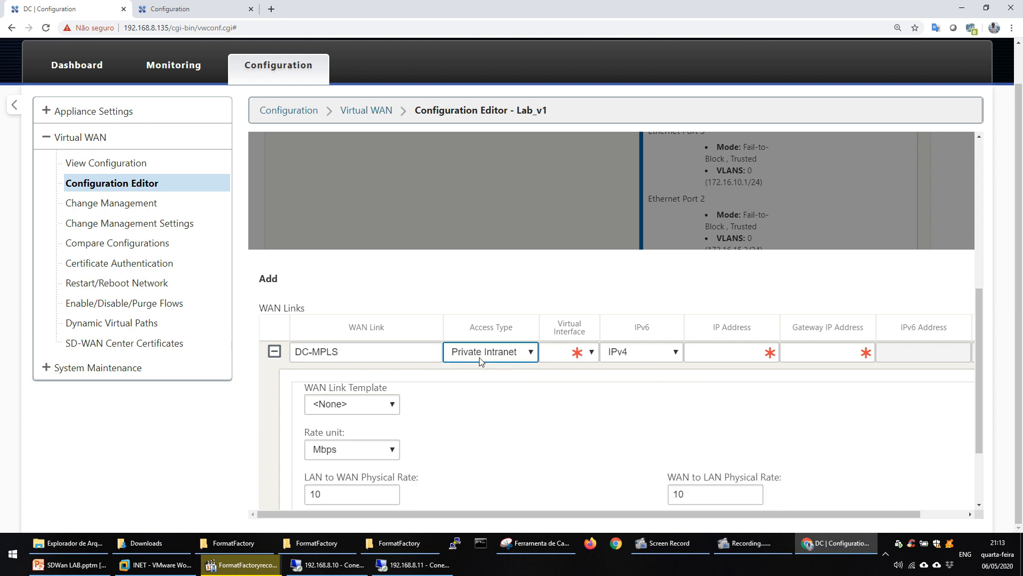
click(571, 354)
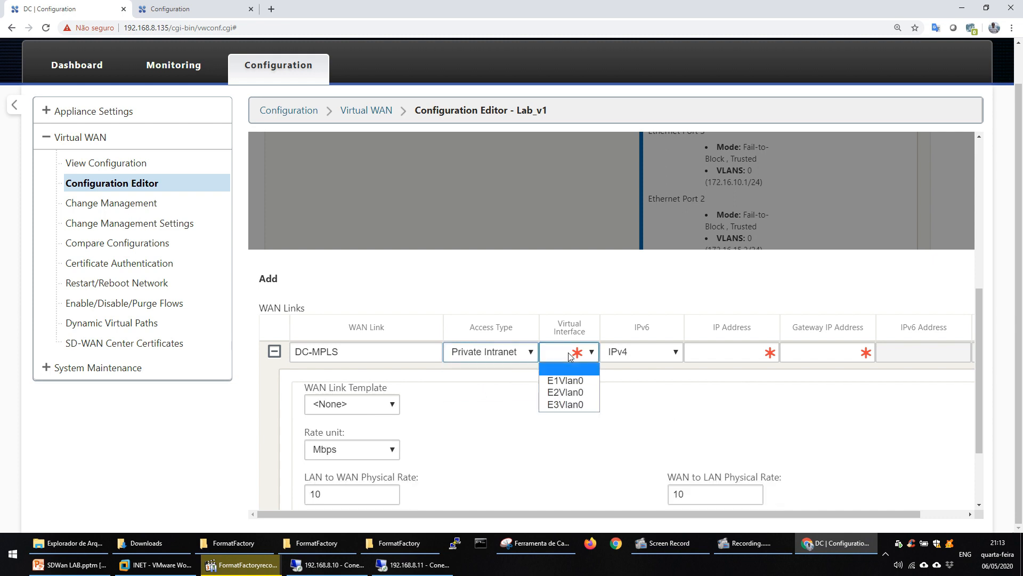
click(554, 392)
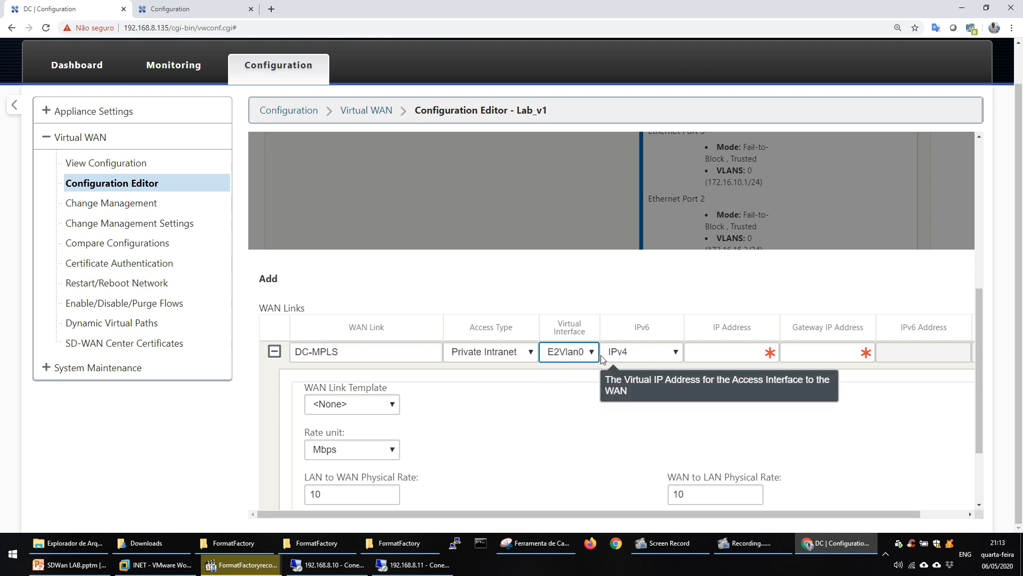
Set the DC-MPLS link's IP address to 172.16.15.2 and its gateway IP address to 172.16.15.1.
click(730, 351)
text(1)
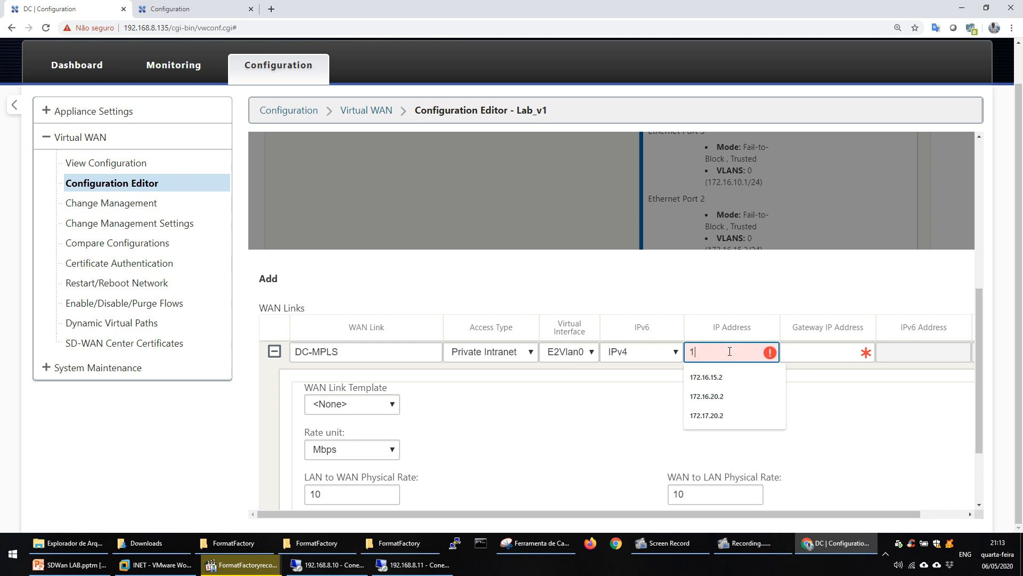
text(72.16.15)
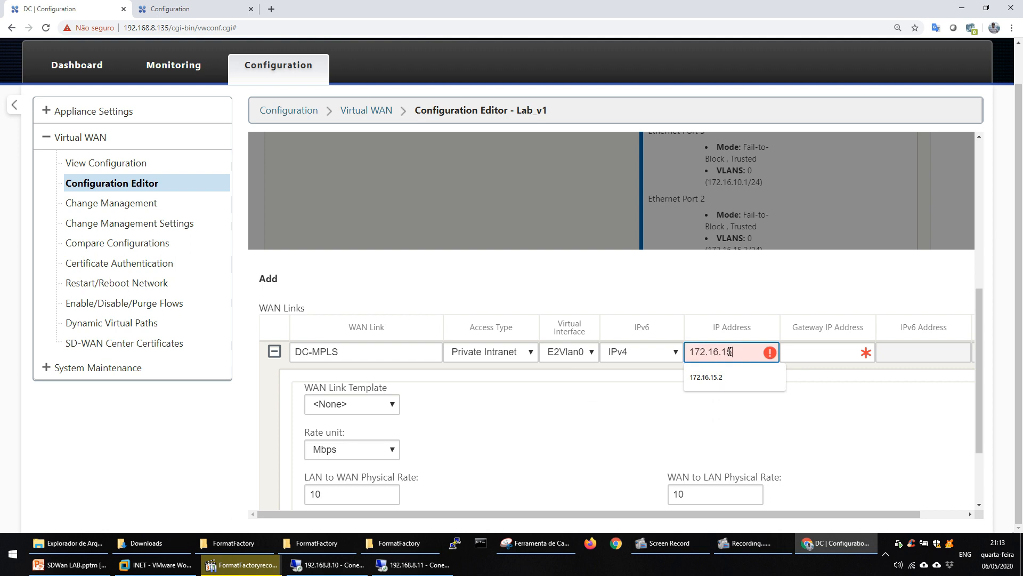
text(.2)
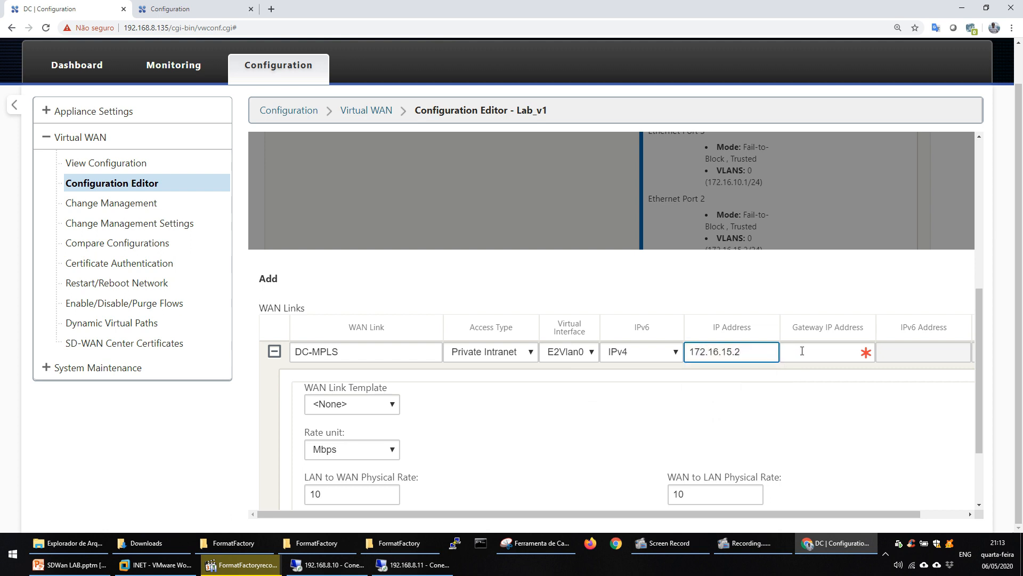
click(802, 350)
text(172)
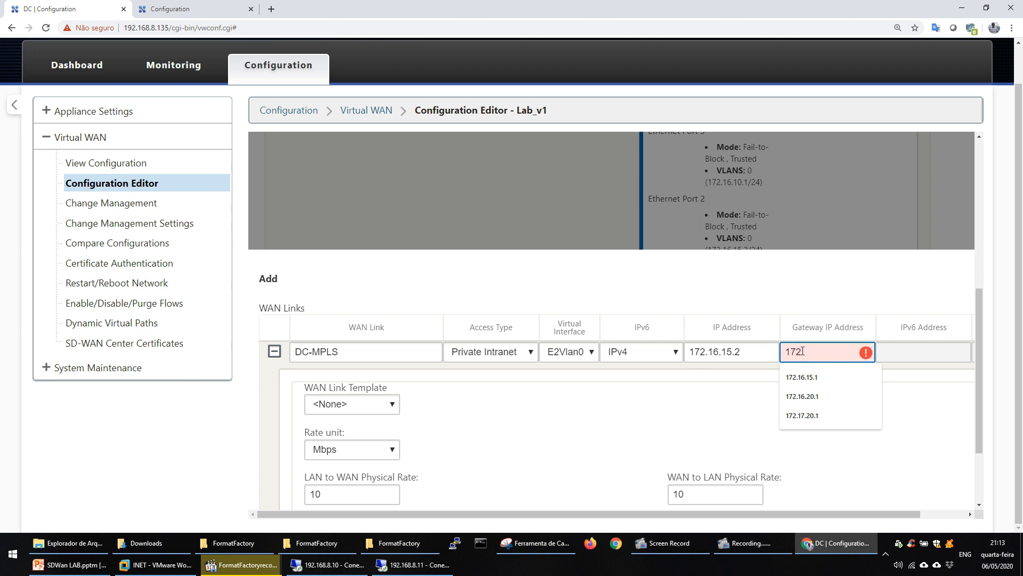
text(.16)
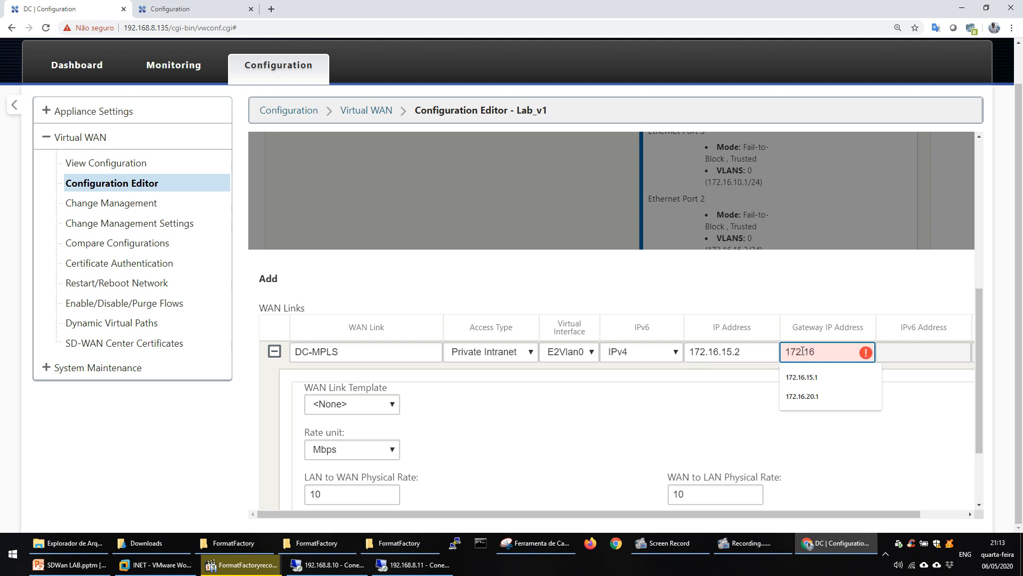
text(.15.)
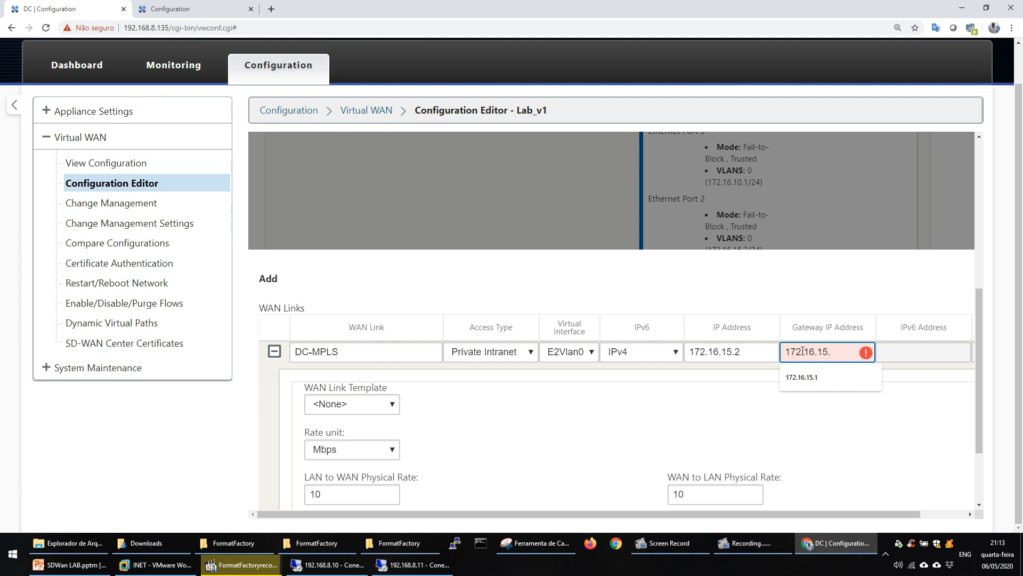
text(1)
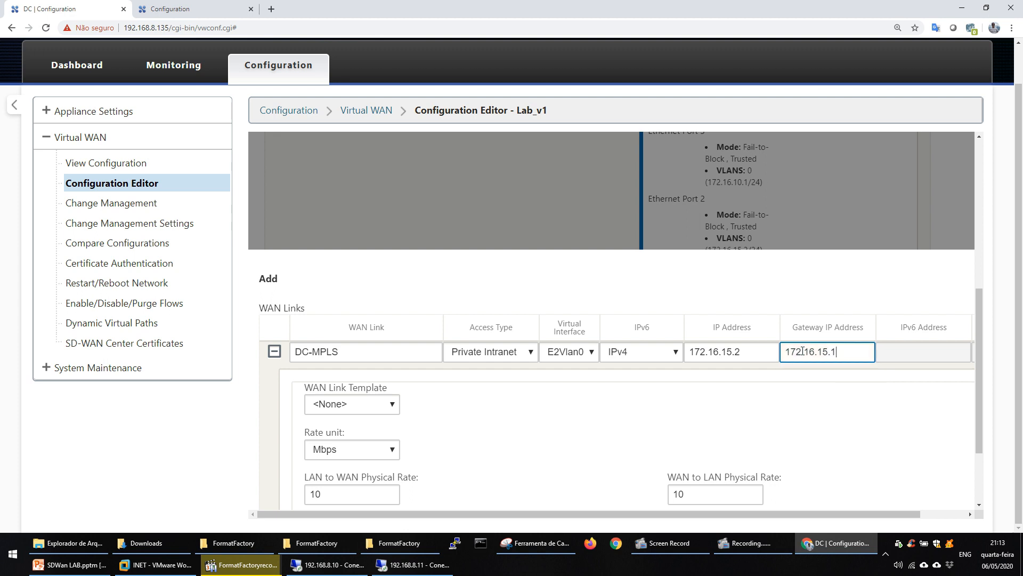
Set both the LAN to WAN and WAN to LAN physical rates of DC-MPLS to 1 Mbps and save the link.
double_click(358, 493)
click(359, 493)
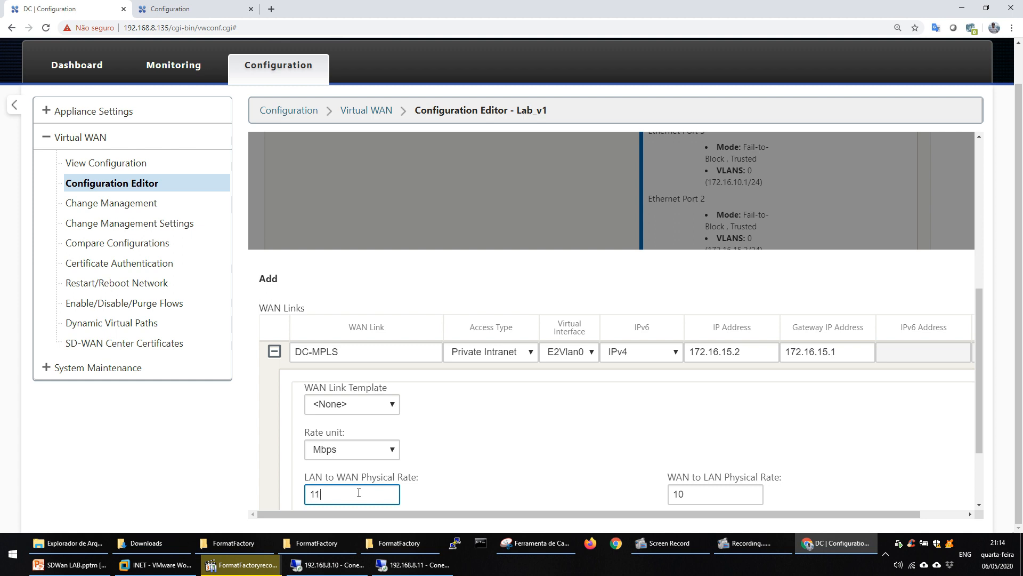
click(701, 495)
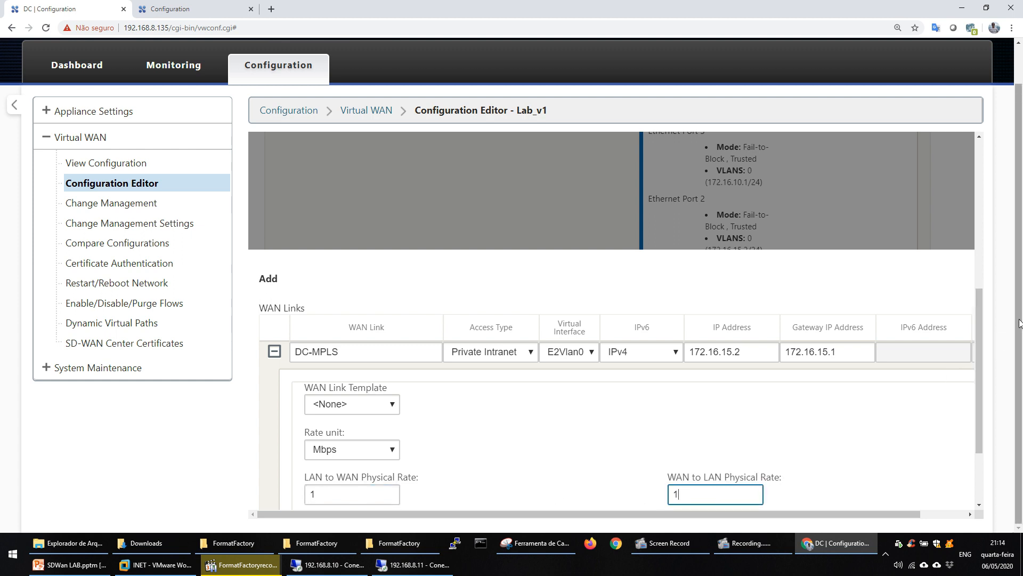
click(974, 389)
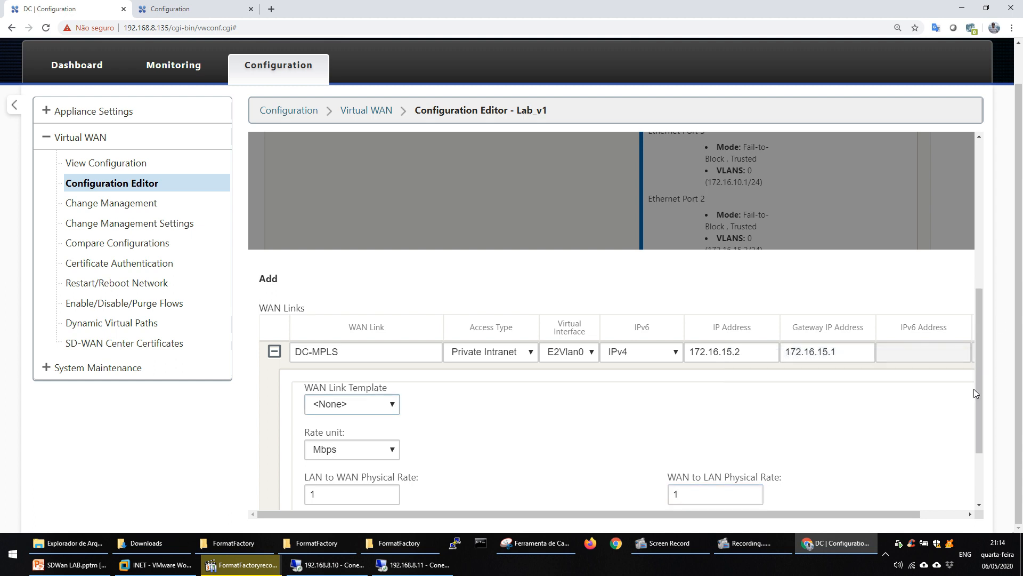
drag(977, 390, 977, 450)
drag(857, 513, 945, 508)
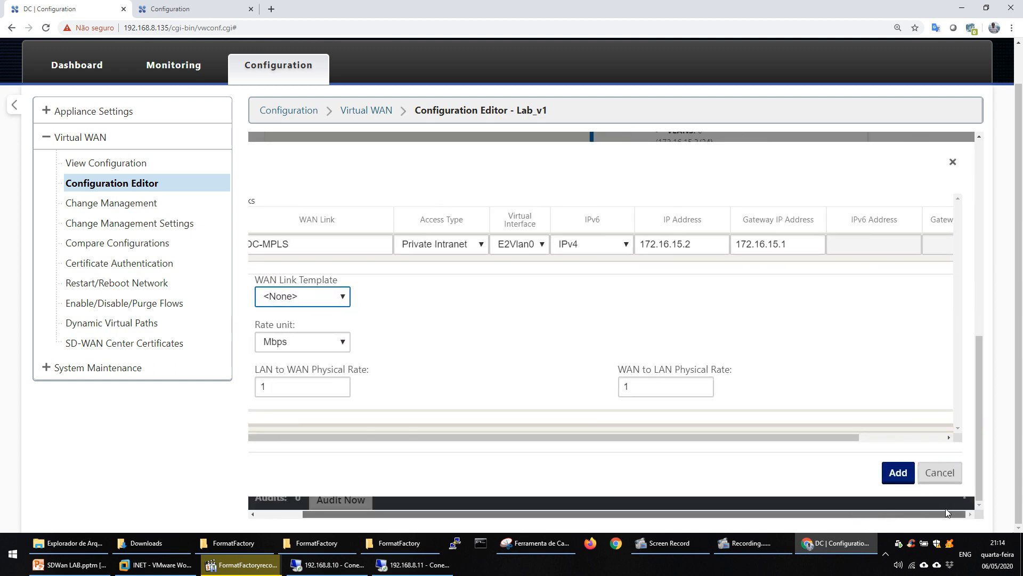
click(897, 471)
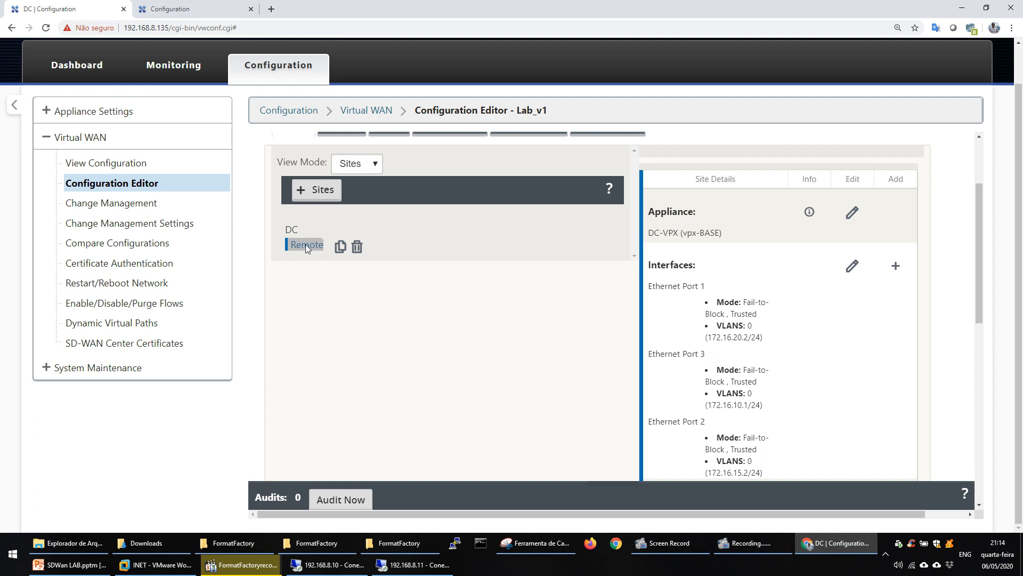
Begin a new interface for the Remote site on Ethernet port 2 with Fail-to-Block bypass mode.
click(307, 246)
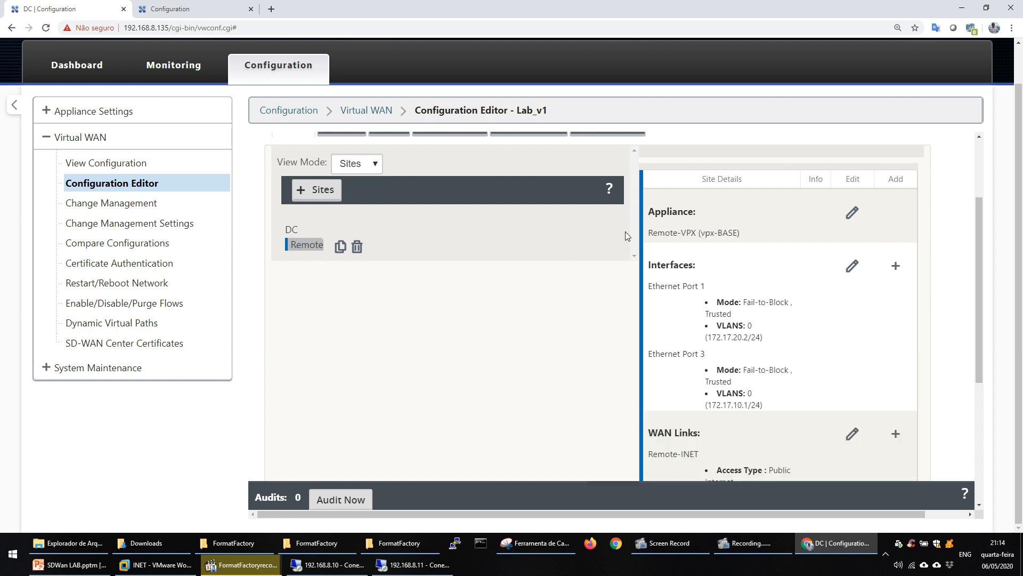
click(895, 267)
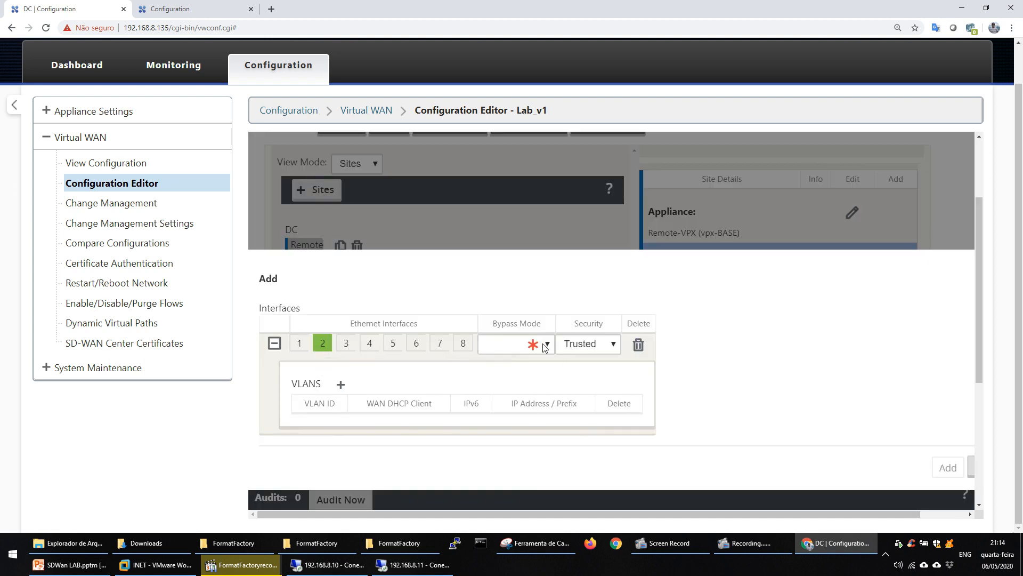
click(514, 344)
click(501, 384)
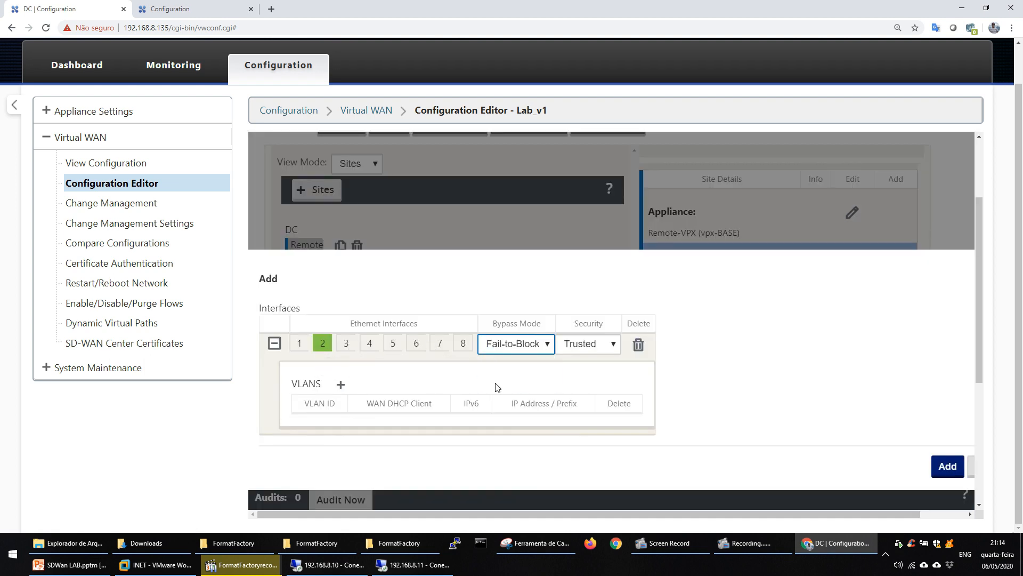
Add a VLAN to the new Remote interface with IP address and prefix 172.17.15.2/24.
click(341, 384)
click(529, 432)
text(172)
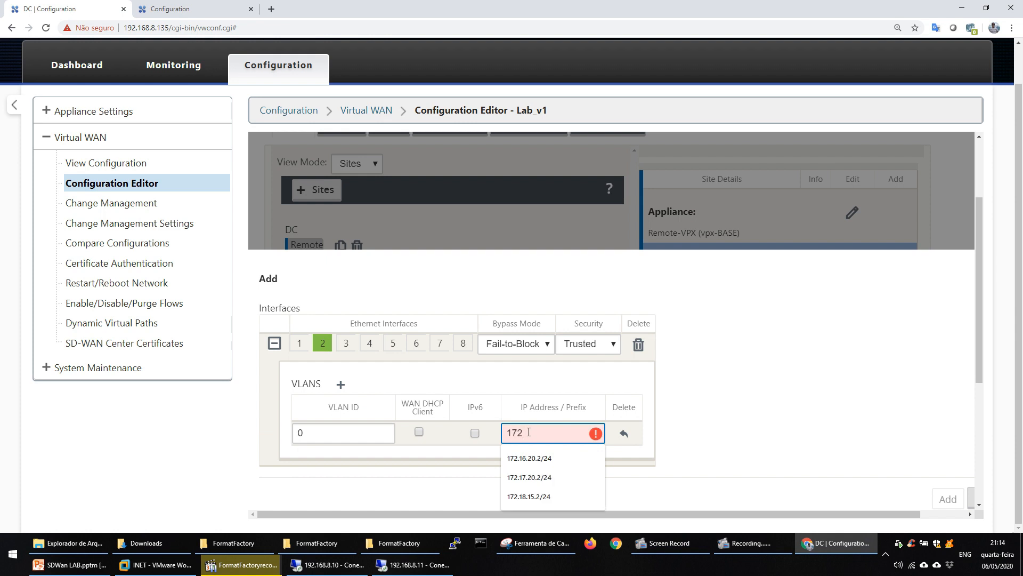
text(.16)
key(BackSpace)
text(7)
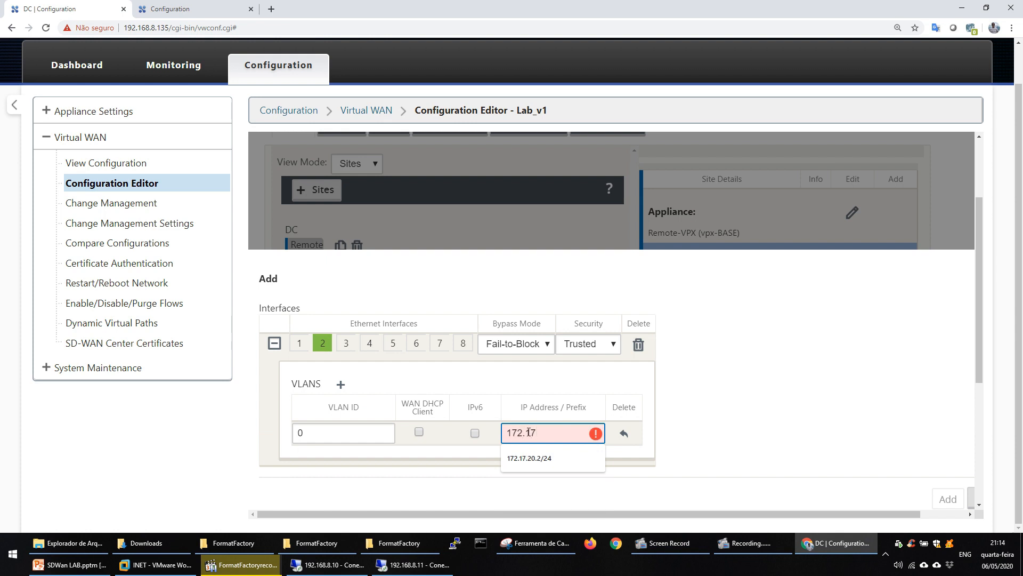
text(.15.2/)
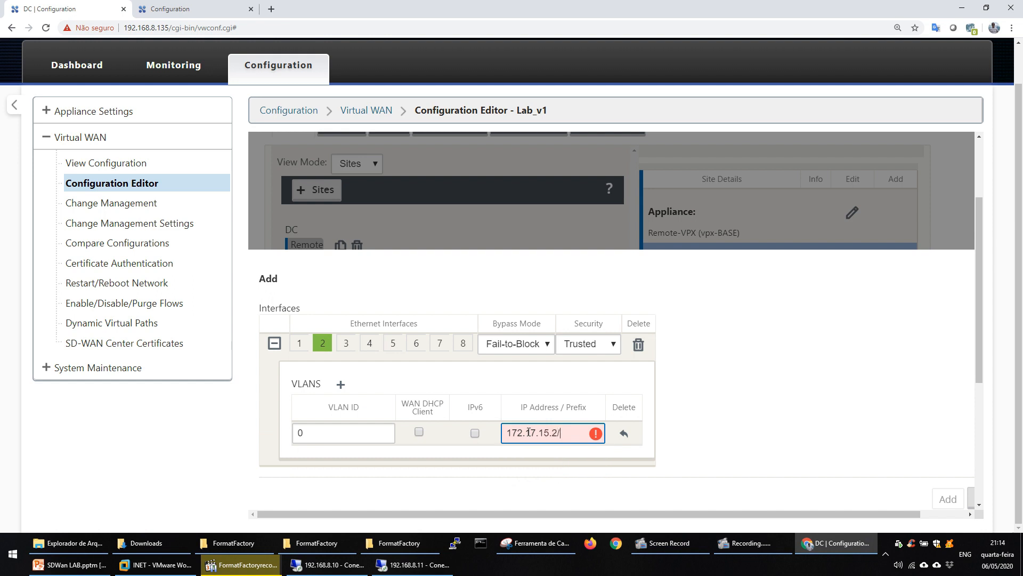
text(24)
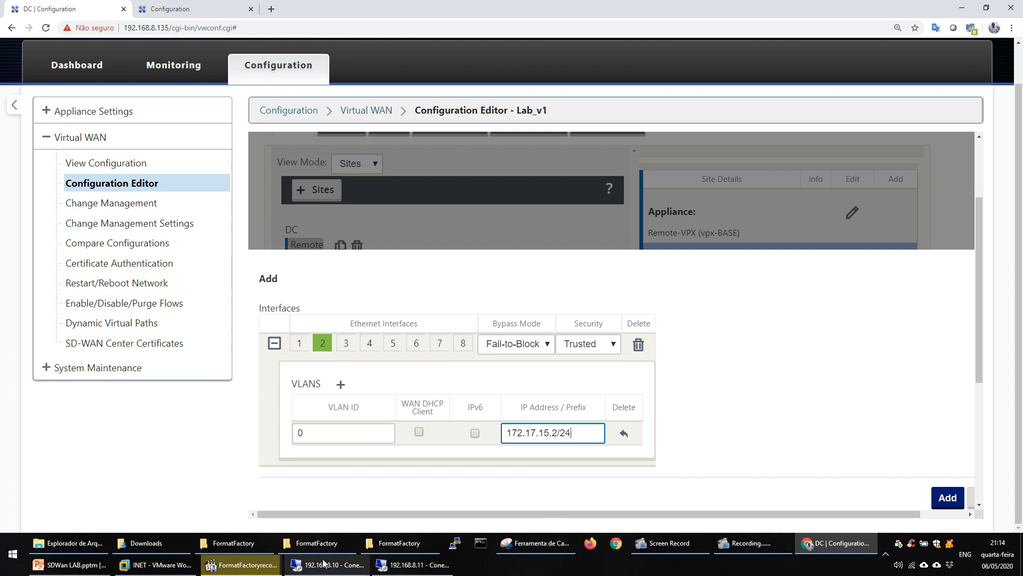
Check the port 2 address on the Topologia Remoto slide in PowerPoint, then return to the configuration editor and add the interface.
click(69, 564)
key(Down)
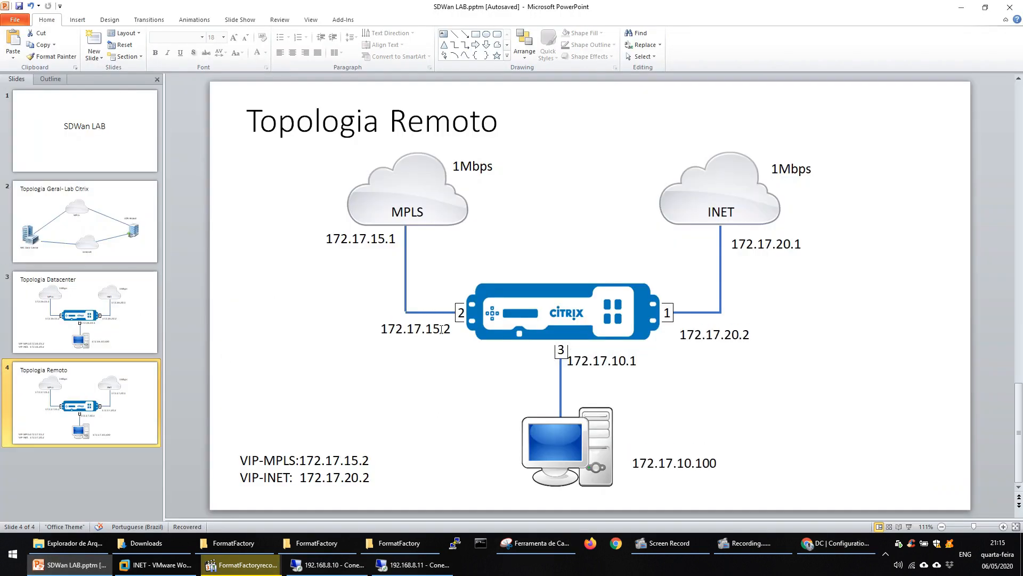
click(955, 11)
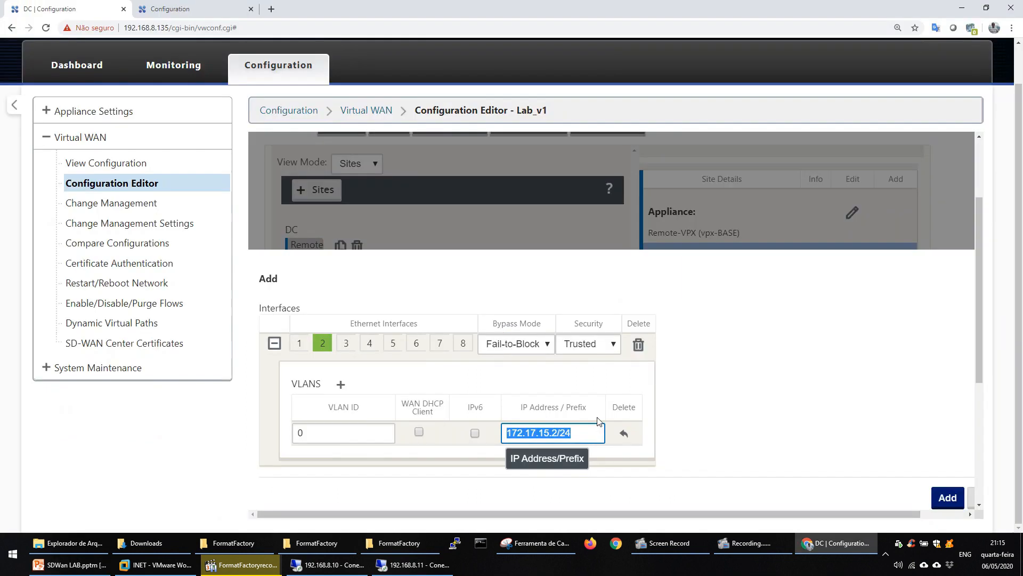
click(780, 404)
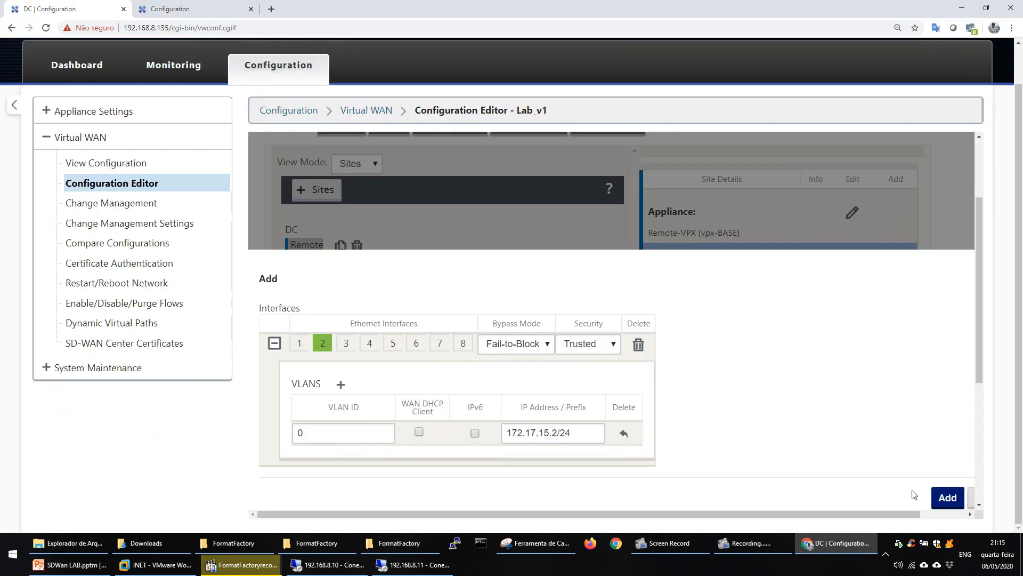
click(947, 498)
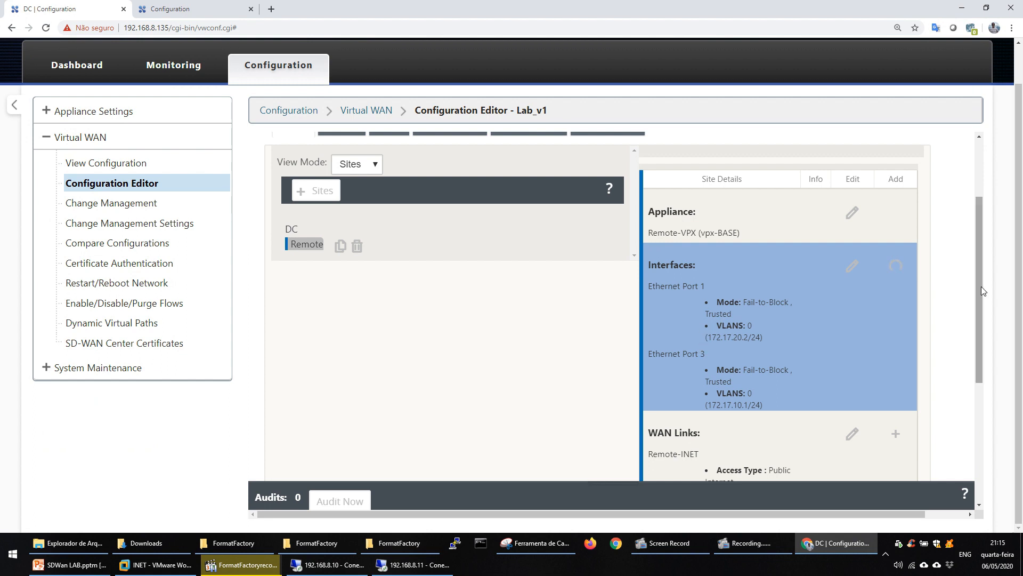
Begin a new Remote WAN link named Remote-MPLS with access type Private Intranet and virtual interface E2Vlan0.
scroll(981, 293, down, 1)
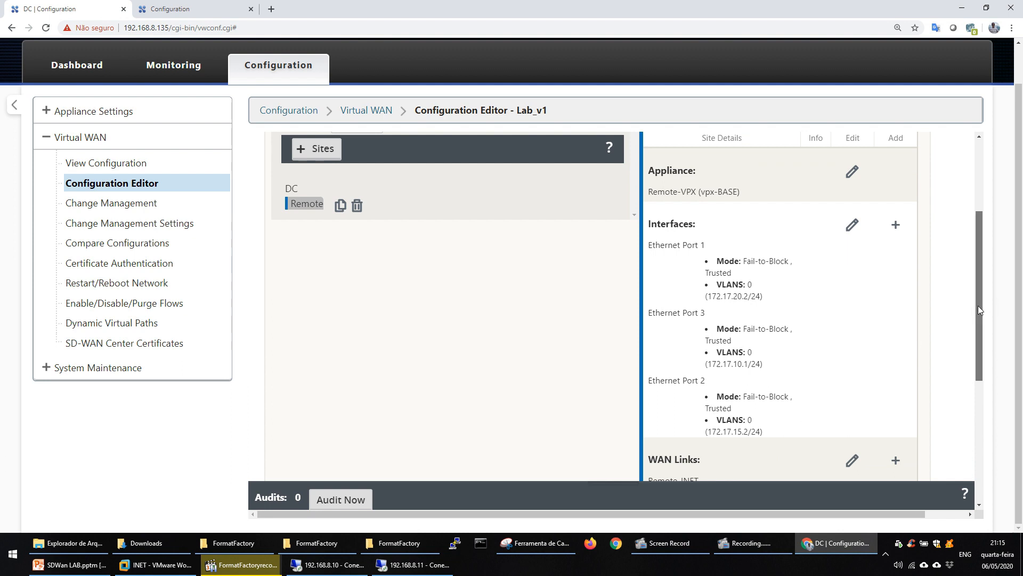
scroll(978, 305, down, 4)
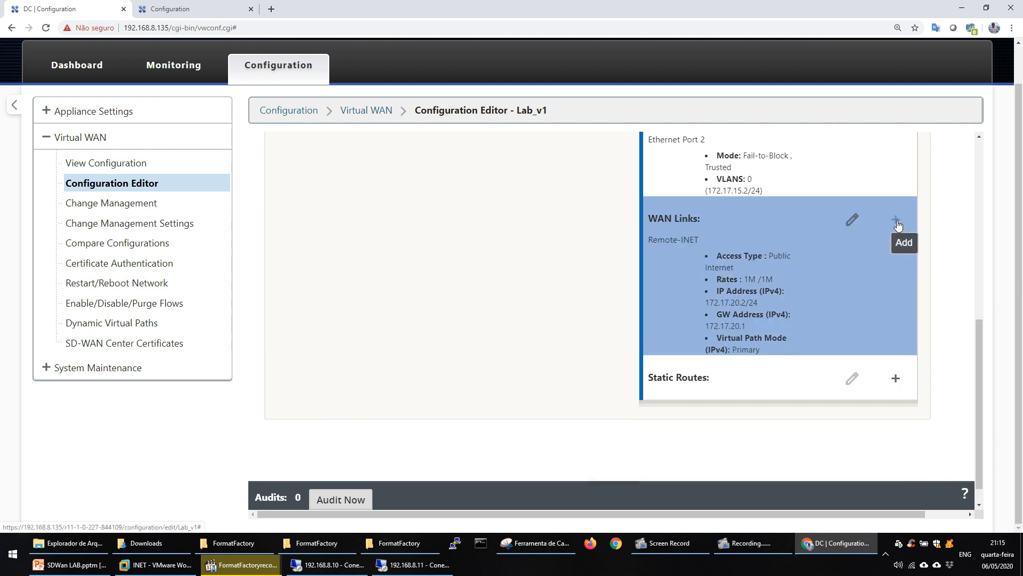
click(896, 220)
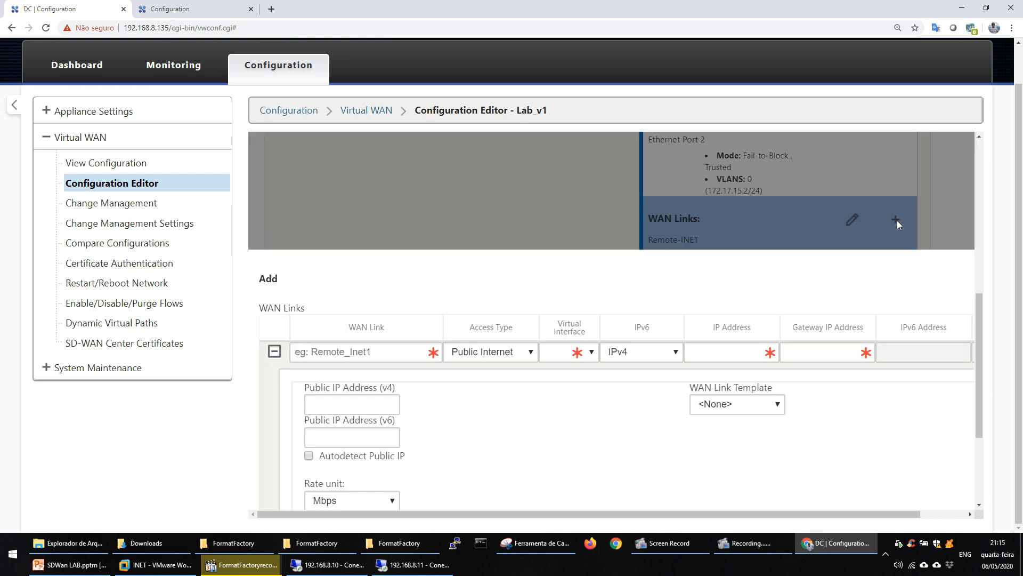
click(329, 343)
text(Remote)
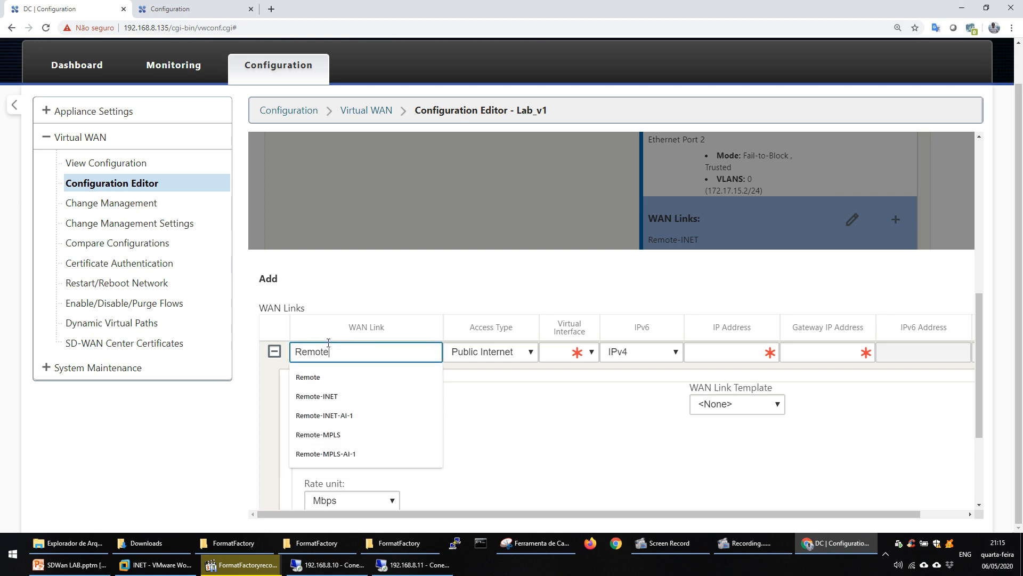
text(-)
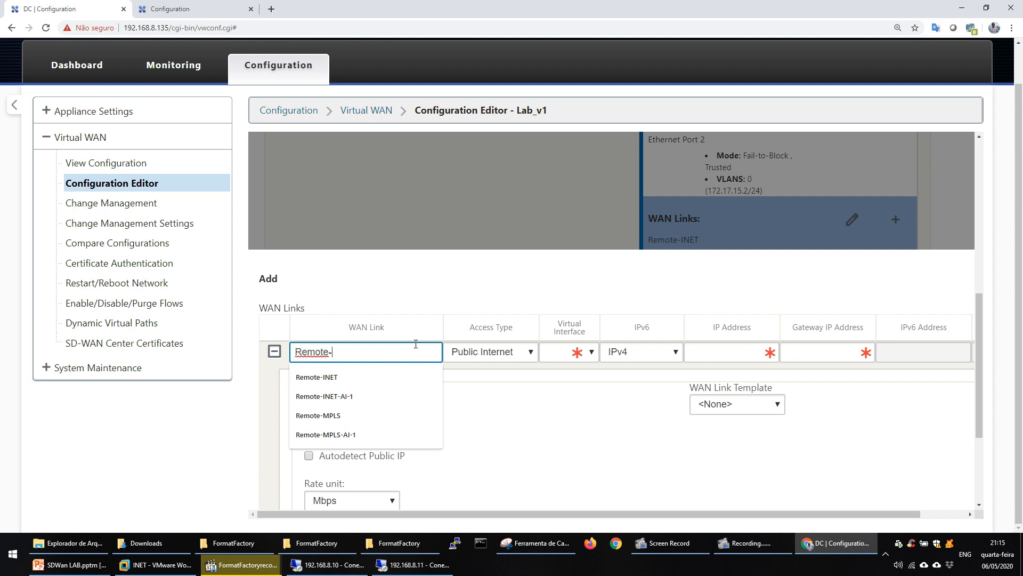
text(MPLS)
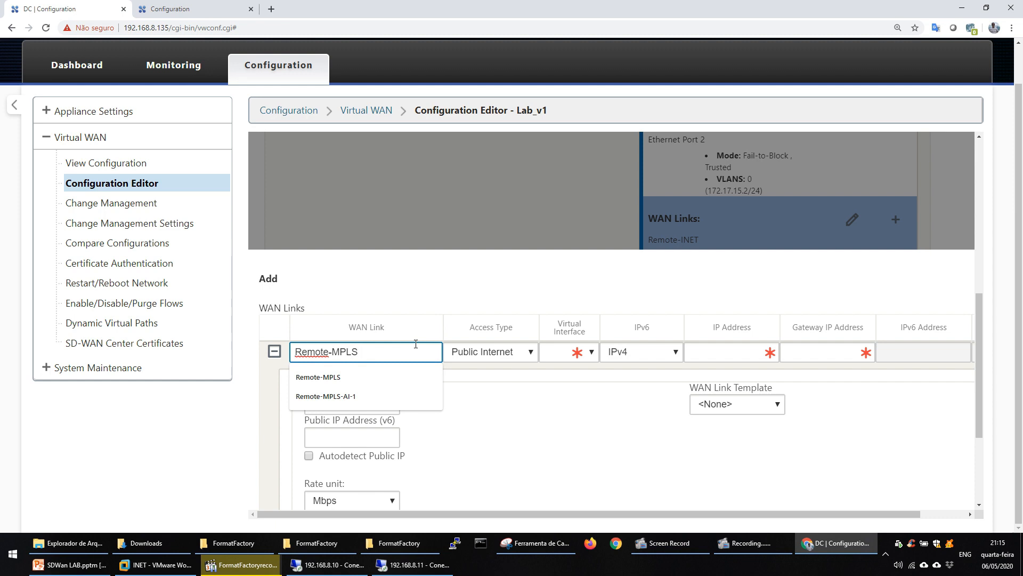
click(510, 351)
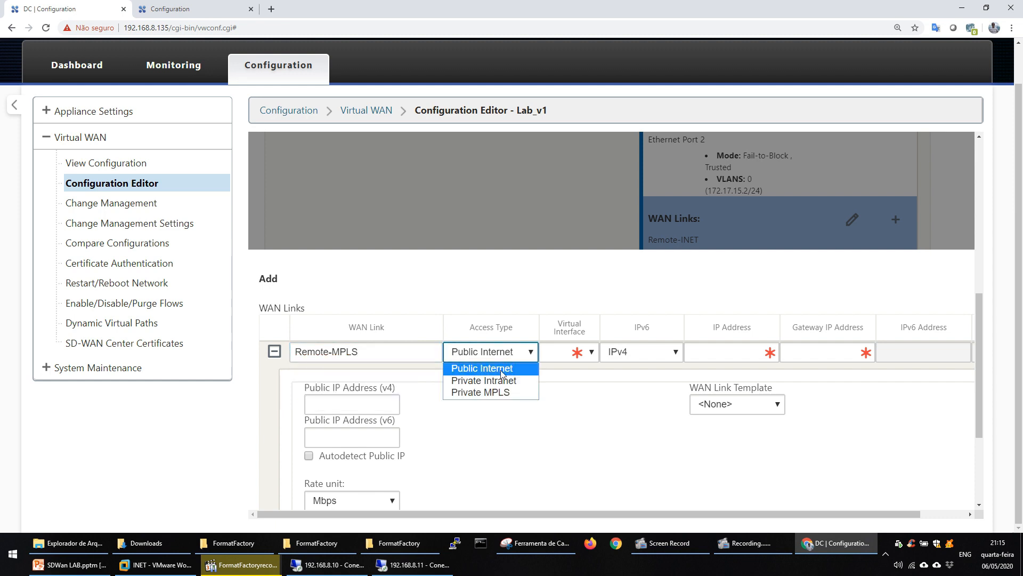
click(587, 353)
click(566, 393)
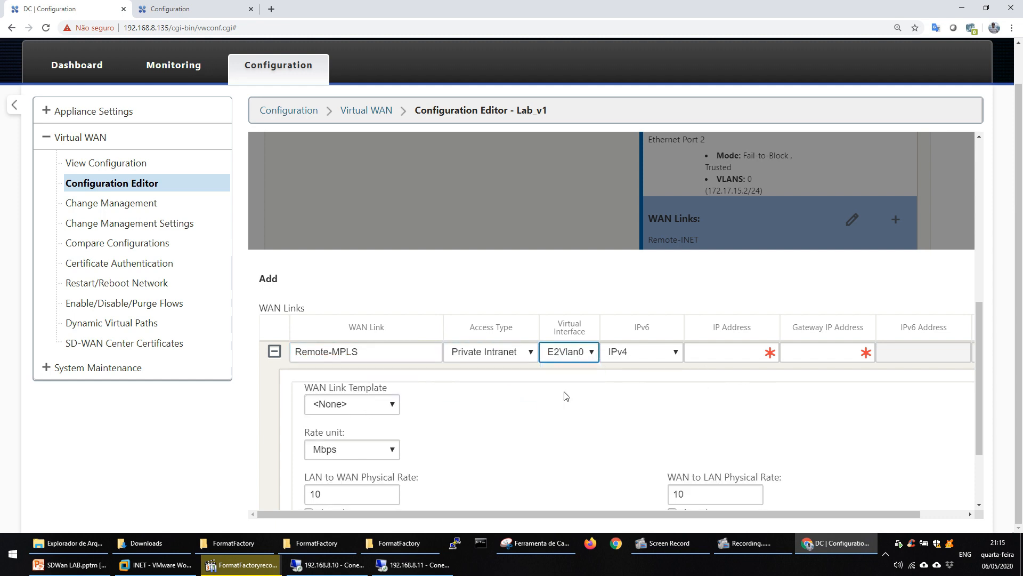
Set the Remote-MPLS link's IP address to 172.17.15.2 and its gateway IP address to 172.17.15.1.
click(717, 352)
text(172)
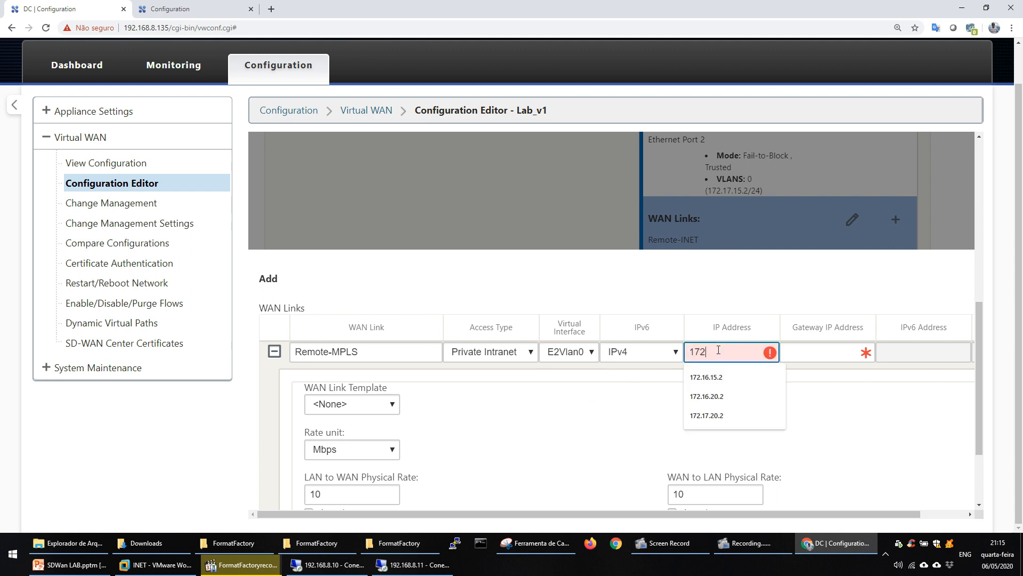
text(.17.)
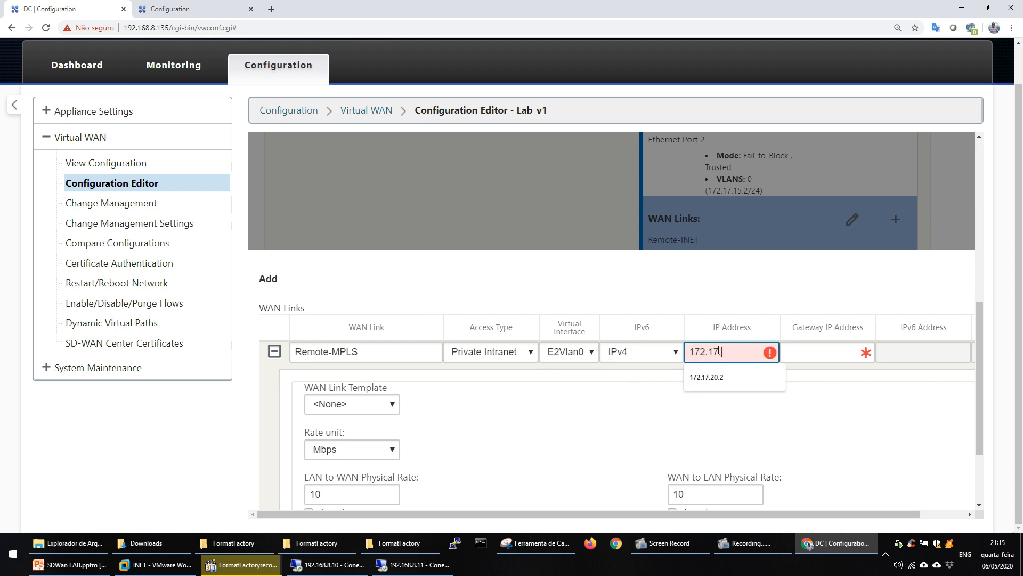
text(15.2)
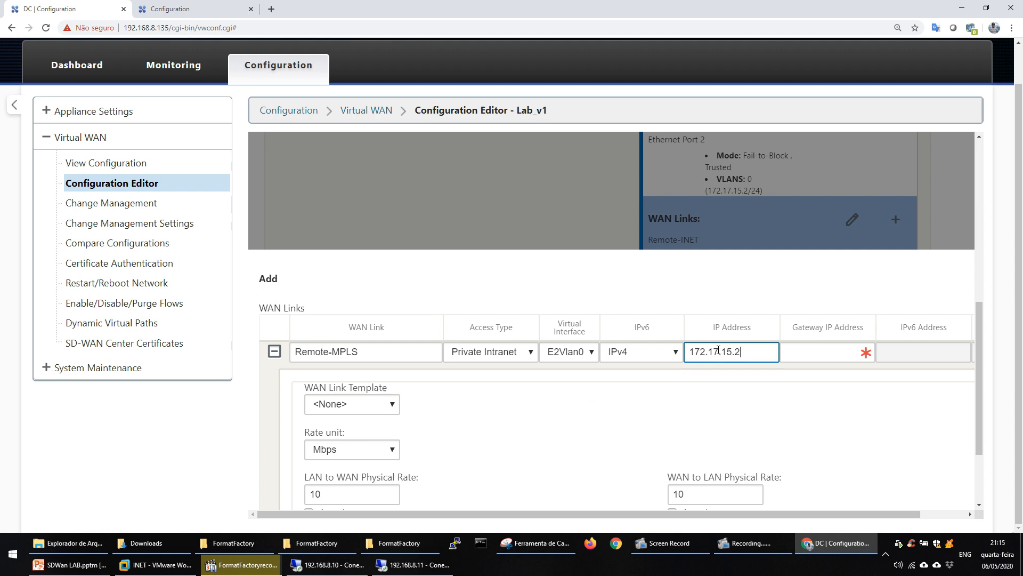
click(830, 355)
text(172)
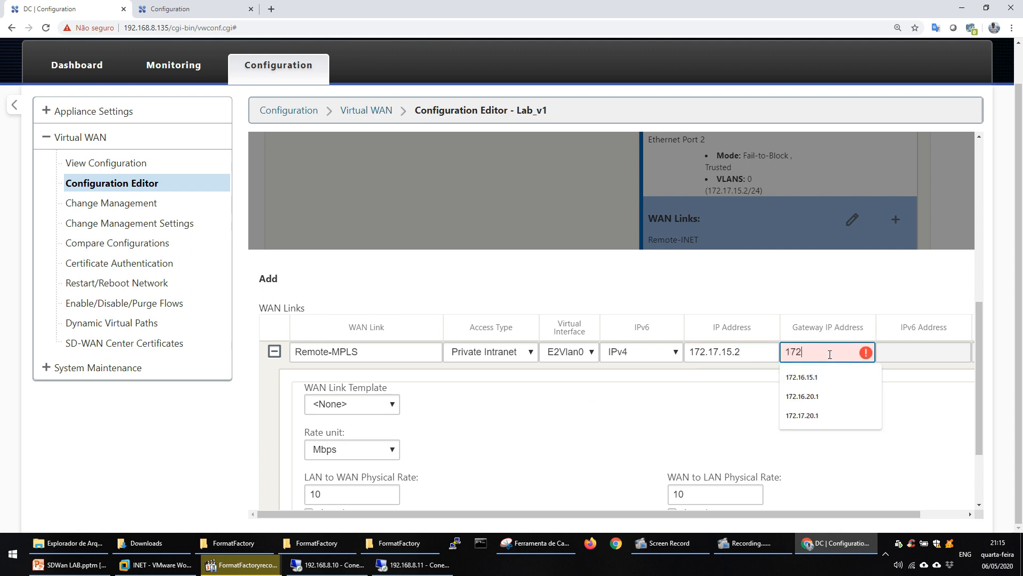
double_click(733, 352)
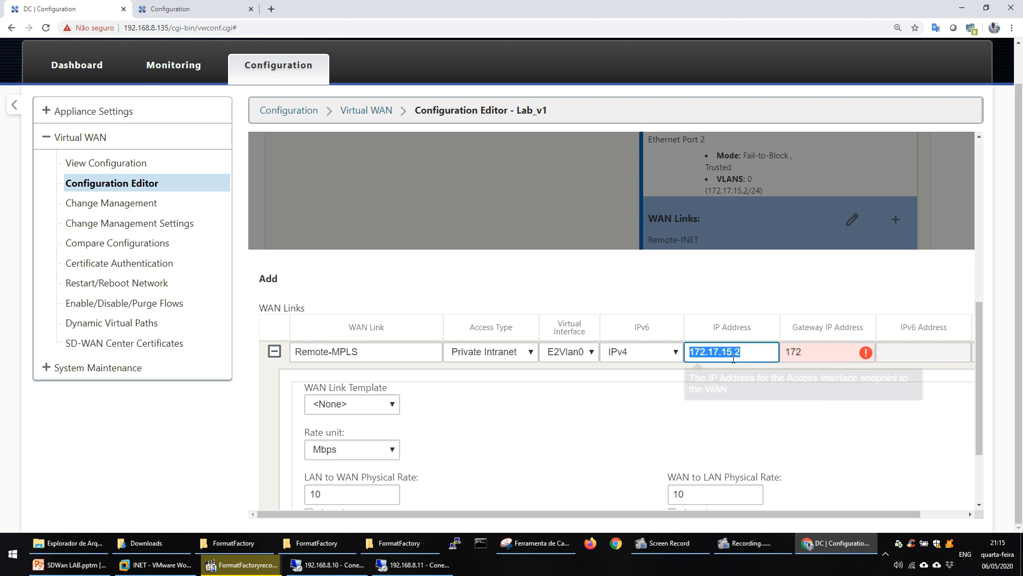
double_click(837, 352)
click(838, 357)
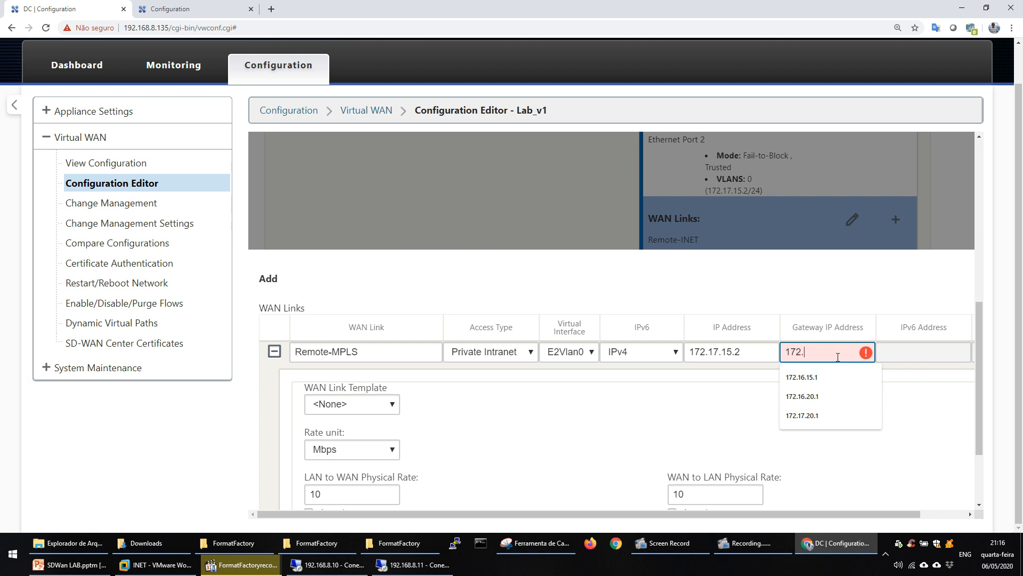
text(.17.)
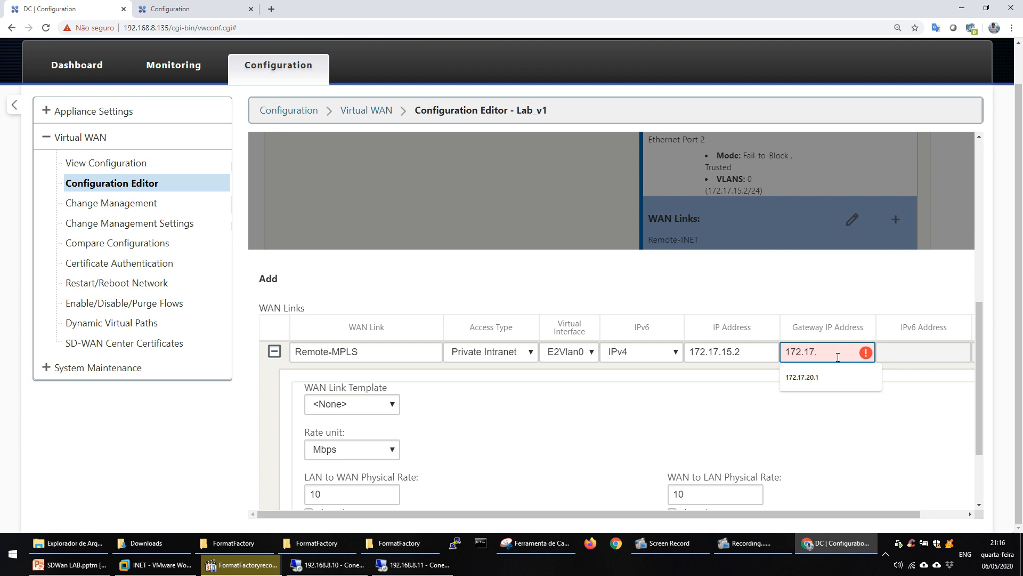
text(15.1)
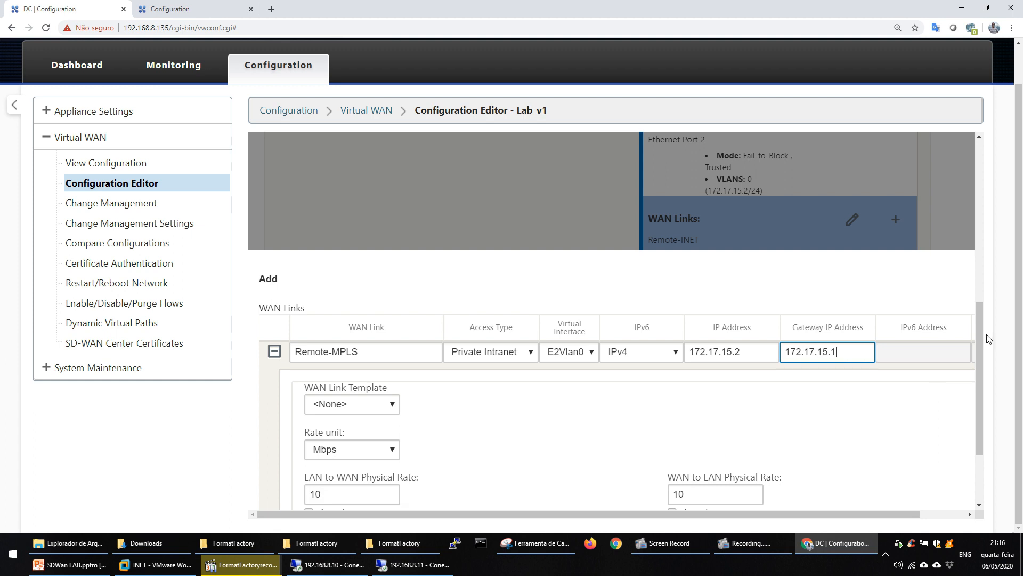
Set both the LAN to WAN and WAN to LAN physical rates of Remote-MPLS to 1 Mbps and add the link.
scroll(981, 334, down, 2)
double_click(340, 380)
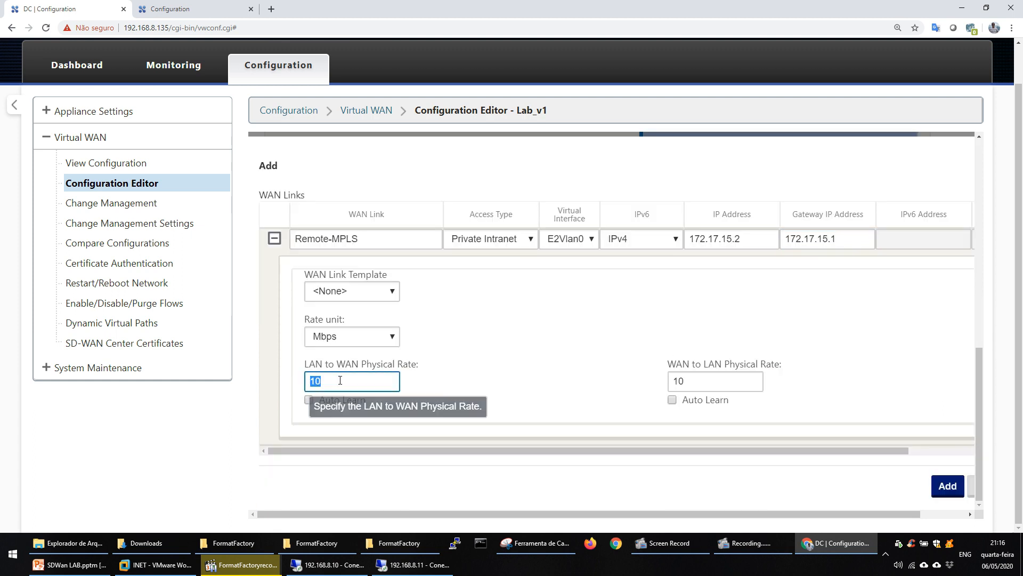
text(1)
double_click(720, 379)
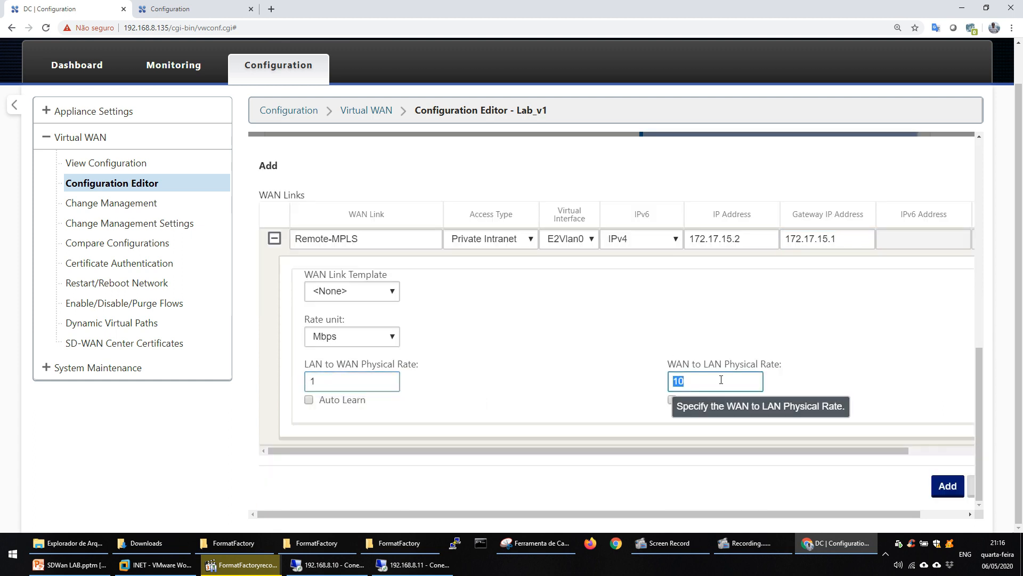
text(1)
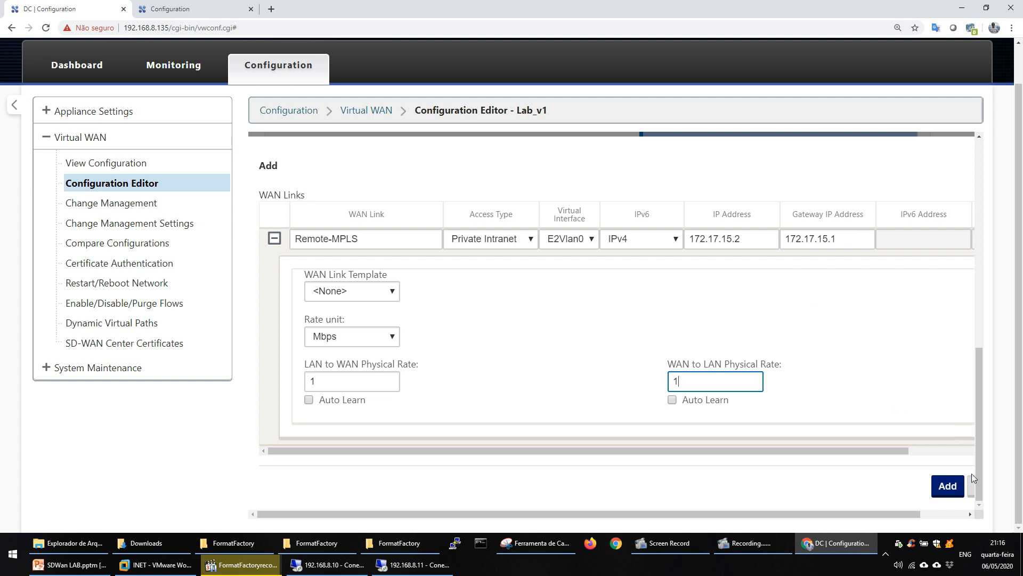
click(951, 486)
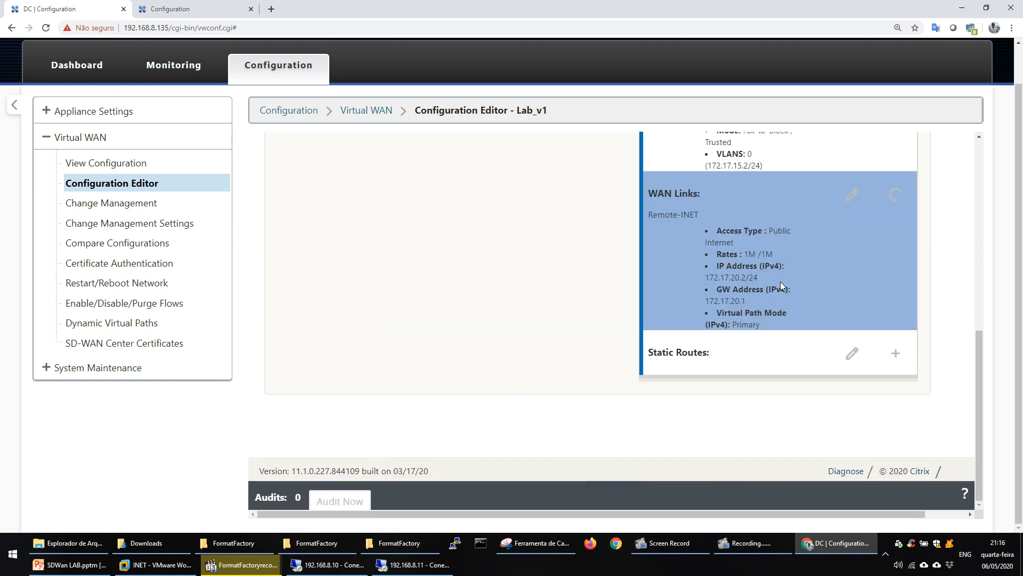
Save the configuration package under the new name Lab_v2 and dismiss the notification.
drag(980, 383, 975, 172)
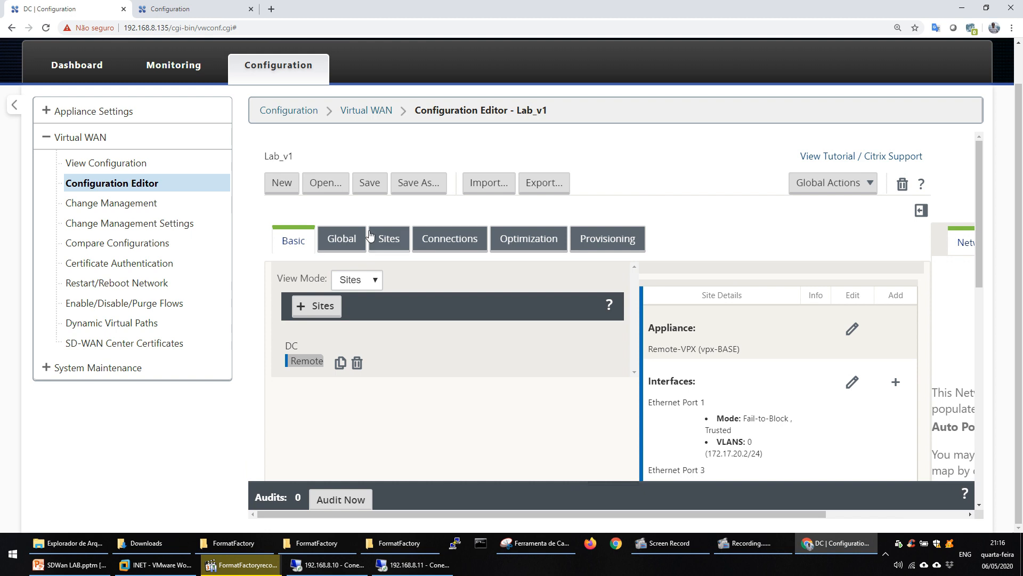
click(422, 182)
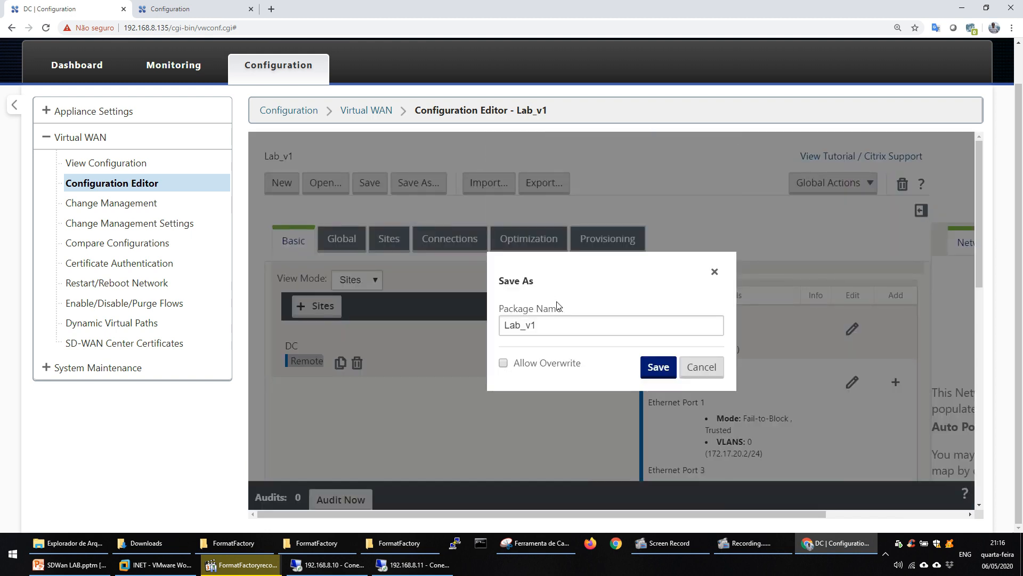
click(555, 327)
click(573, 326)
key(BackSpace)
key(BackSpace)
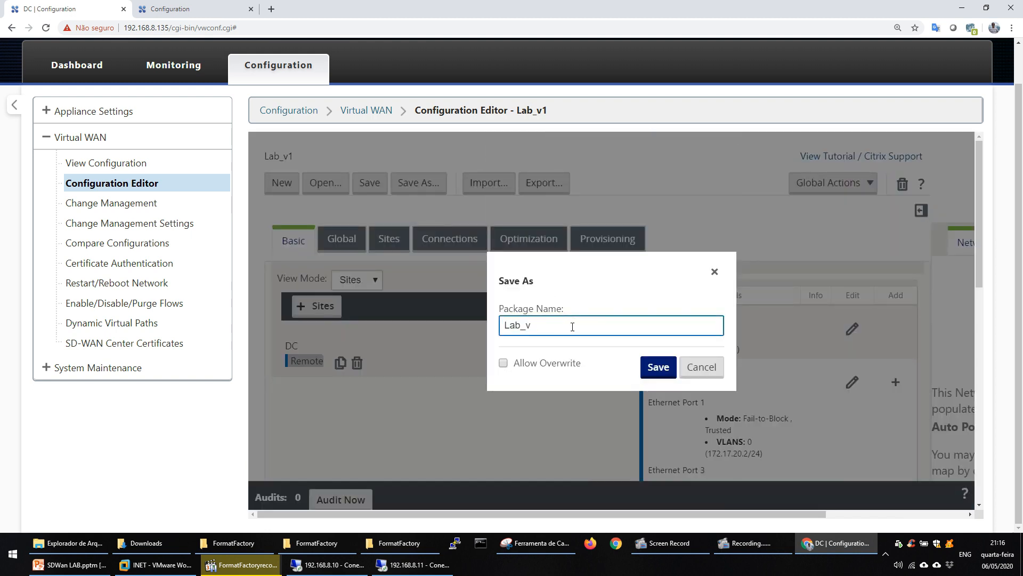
text(v2)
click(658, 367)
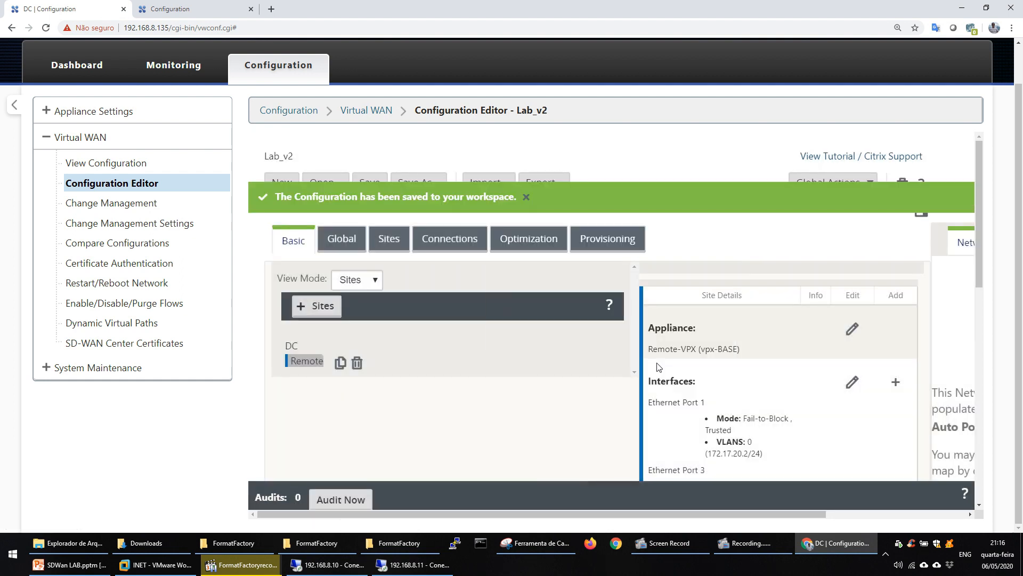
click(522, 200)
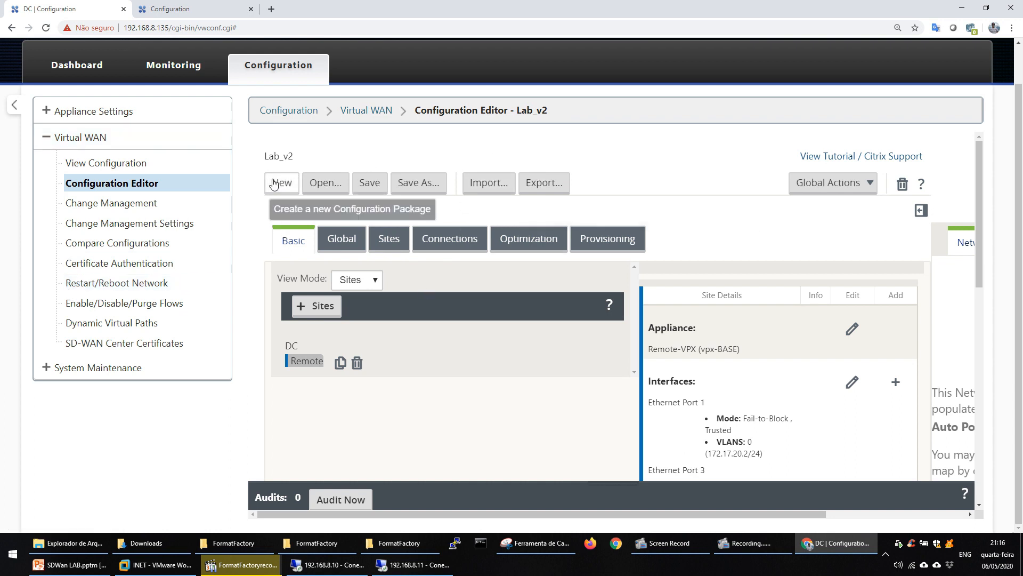
Export the Lab_v2 package to Change Management and begin the change preparation.
click(564, 189)
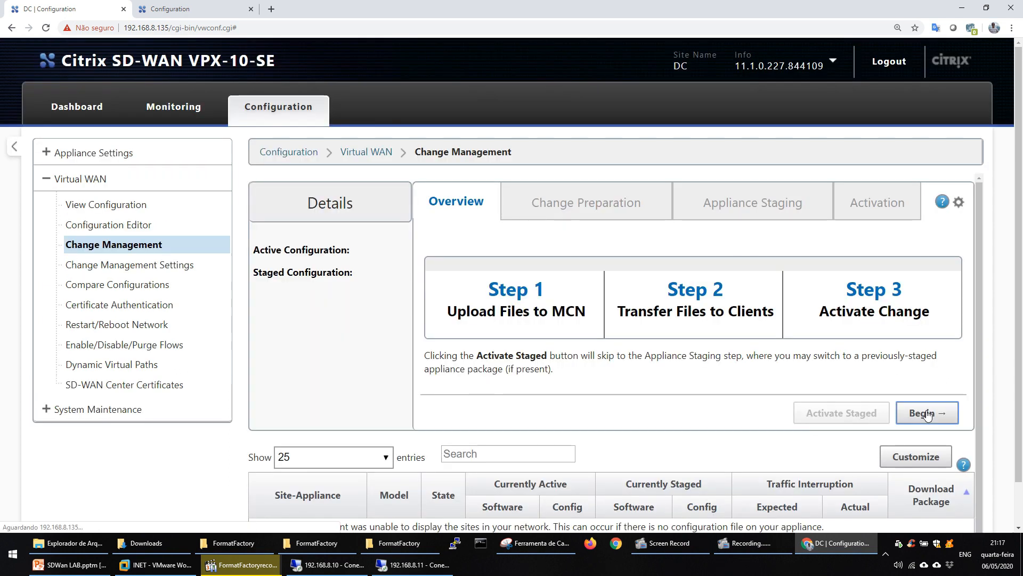
click(928, 414)
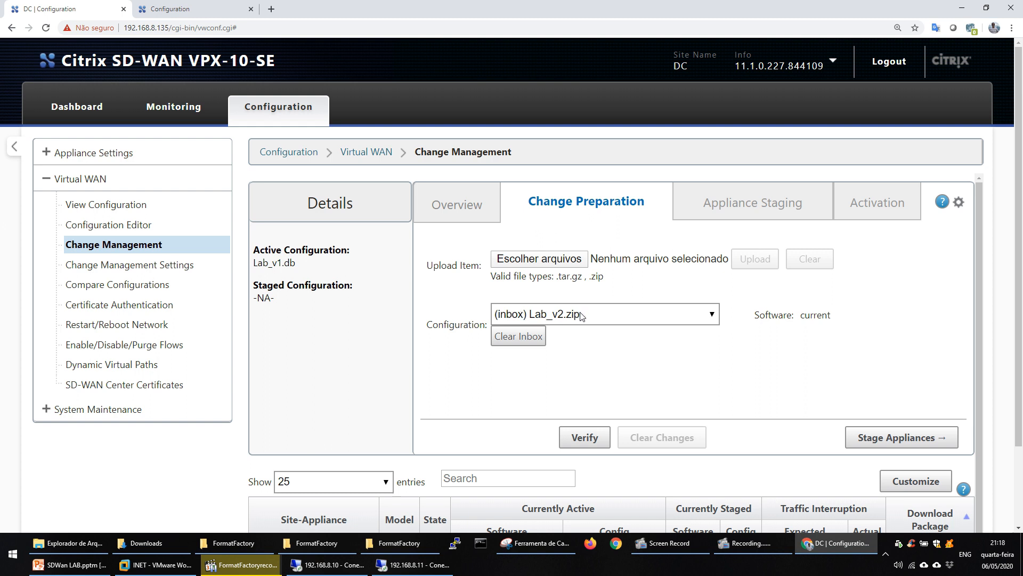
Stage the Lab_v2 configuration on the appliances and complete its activation on the DC and Remote sites.
click(880, 439)
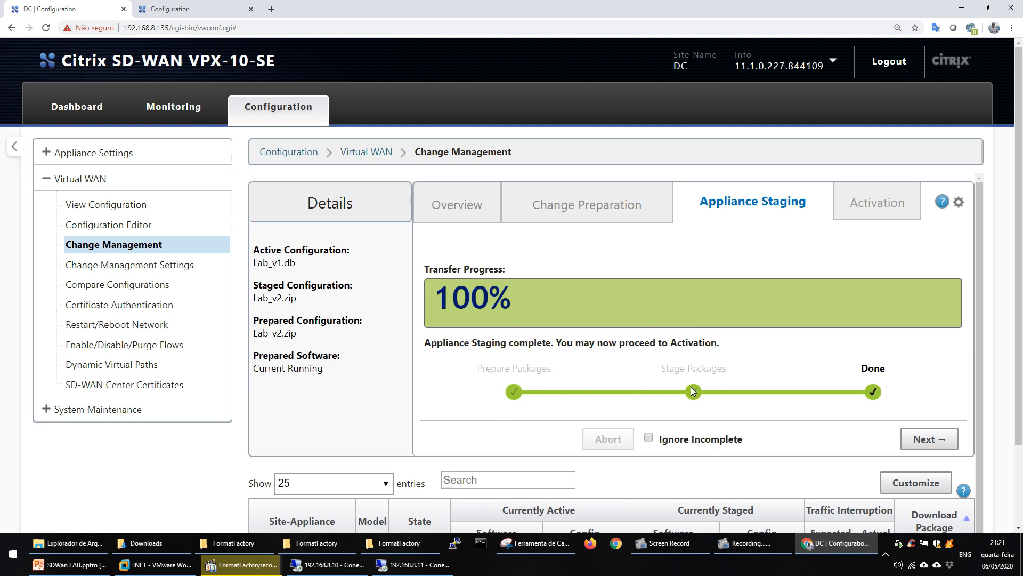
click(926, 439)
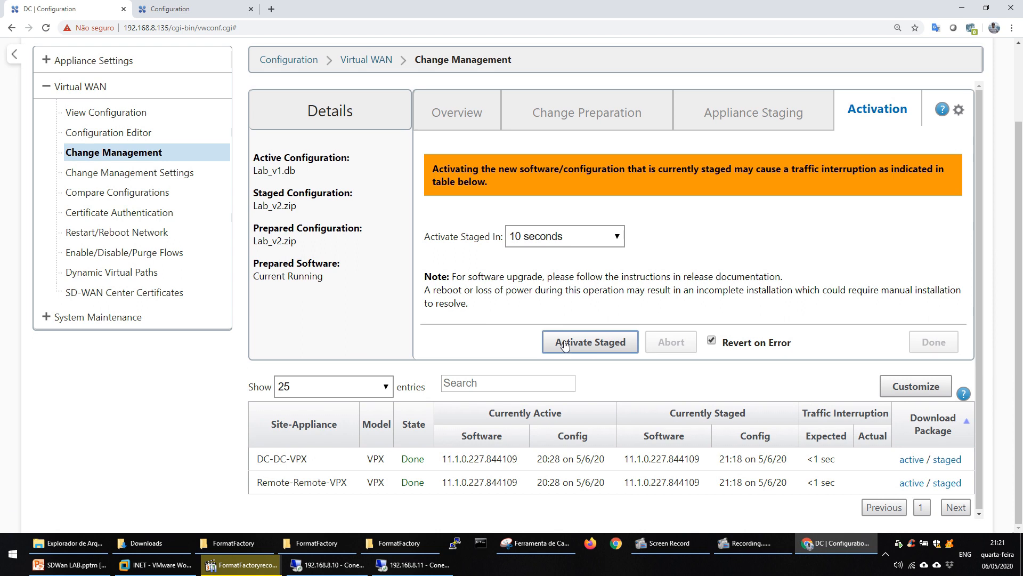
click(566, 344)
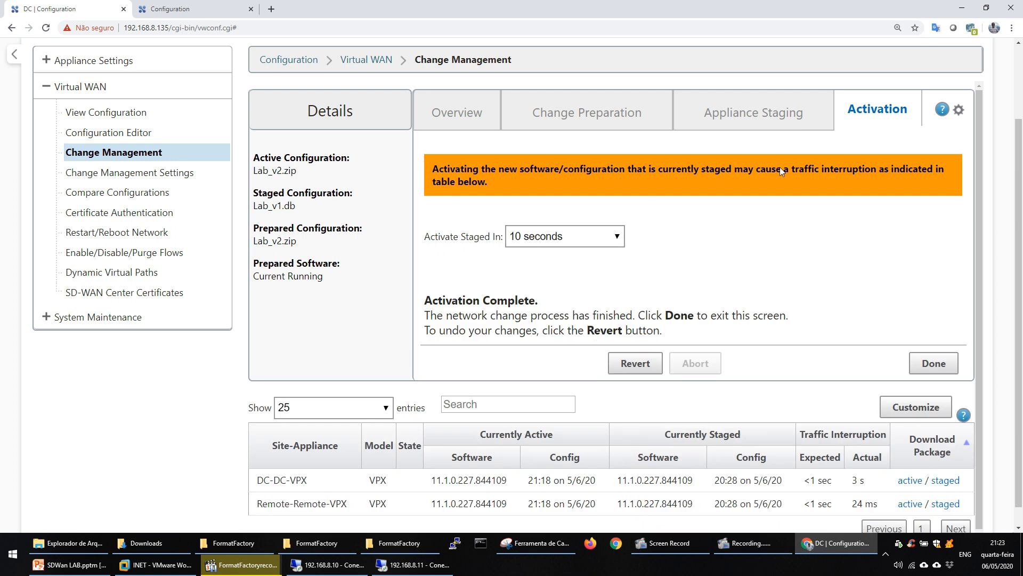
click(930, 362)
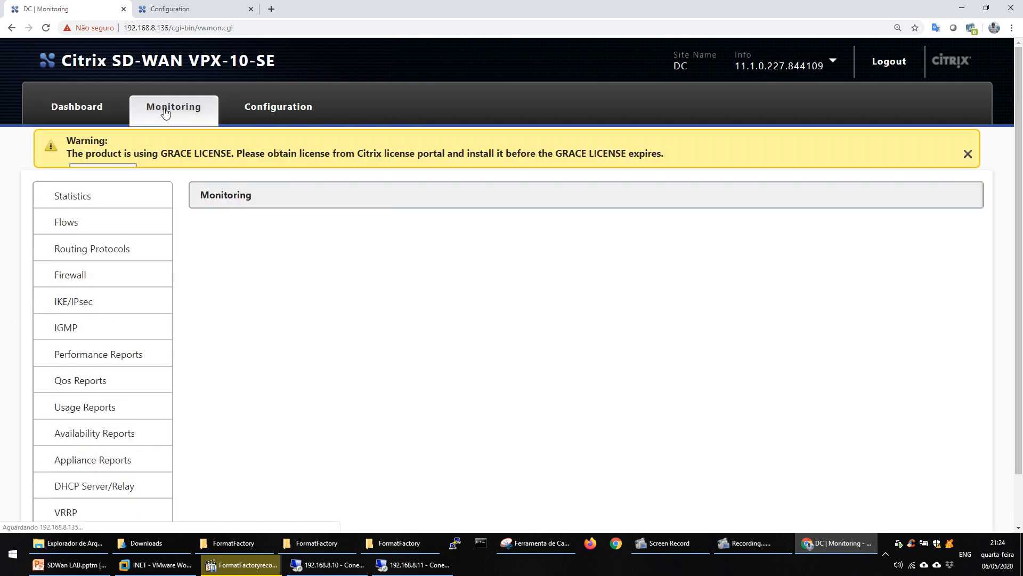
Dismiss the grace license warning and examine the path statistics for the MPLS links between DC and Remote.
click(968, 158)
scroll(308, 248, down, 1)
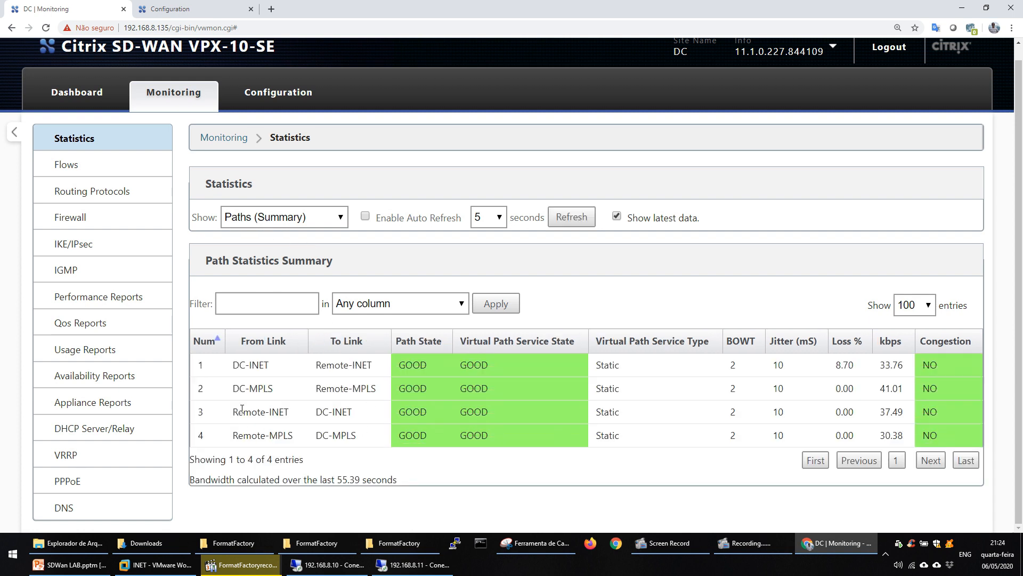
drag(233, 388, 382, 392)
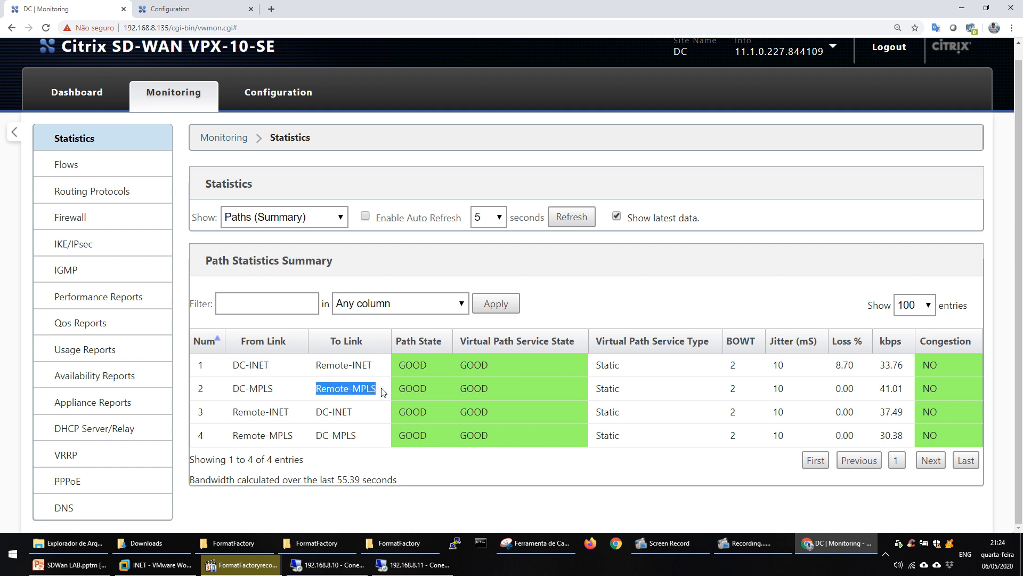
drag(233, 435, 360, 442)
click(365, 440)
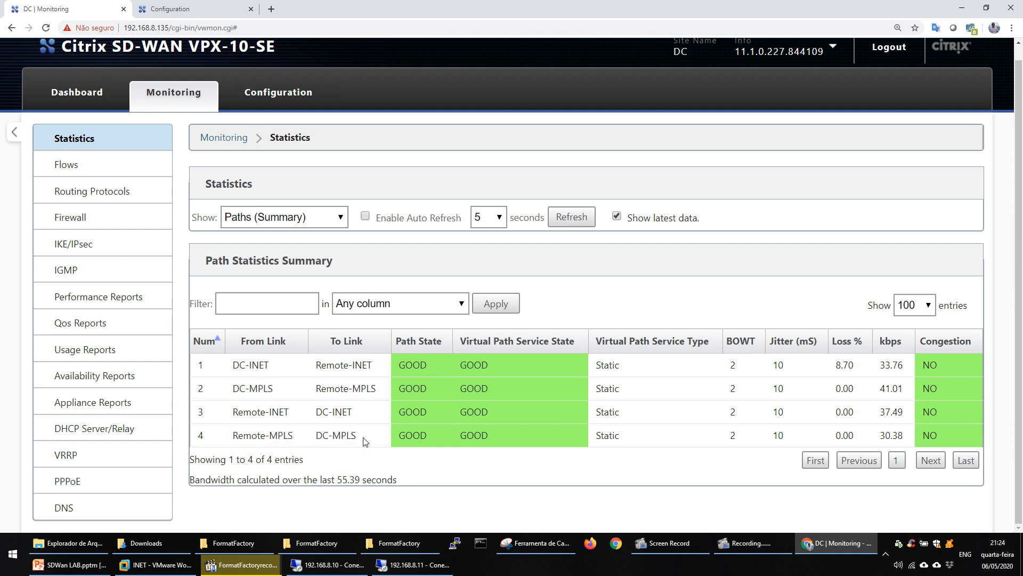
Run the JPerf client test to 172.16.10.100 on remote desktop 192.168.8.11, examine its bandwidth, and minimize both remote desktop sessions.
click(329, 564)
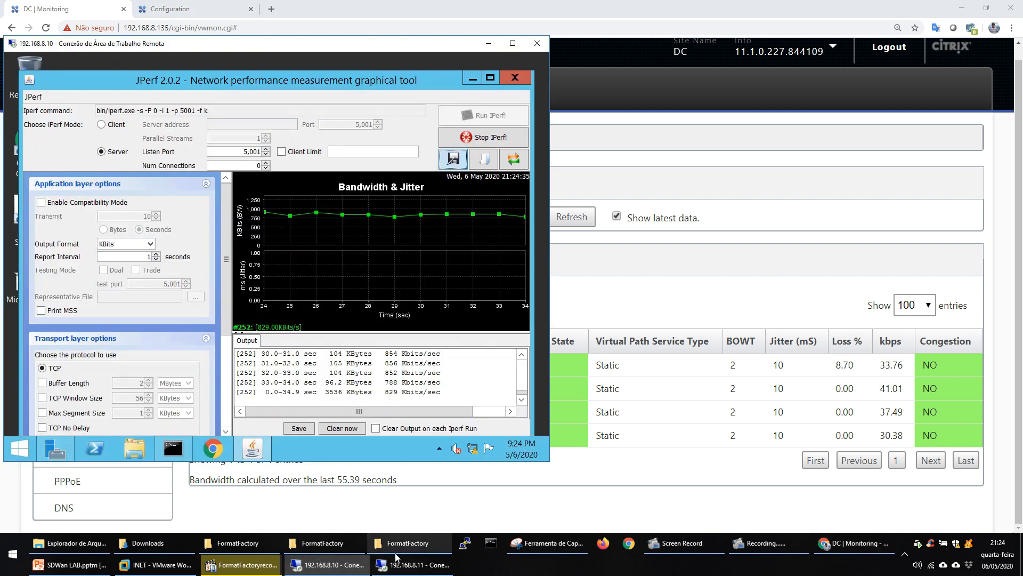
click(419, 566)
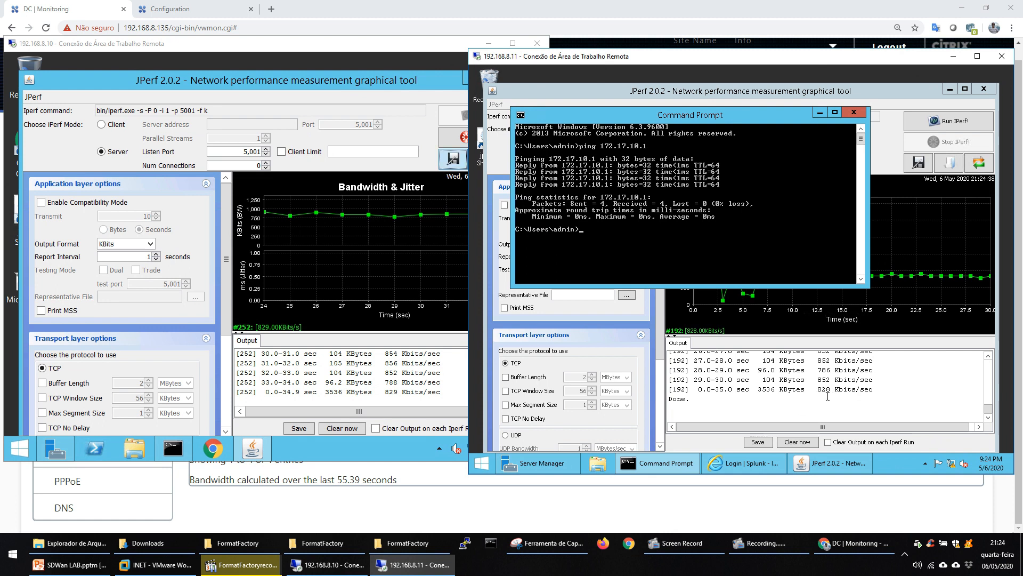
click(827, 396)
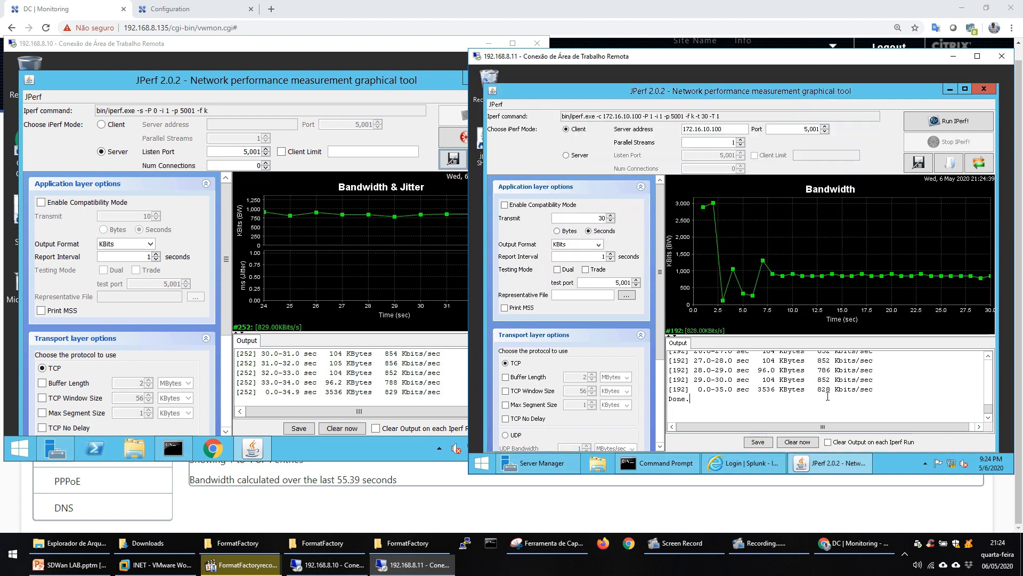
click(945, 121)
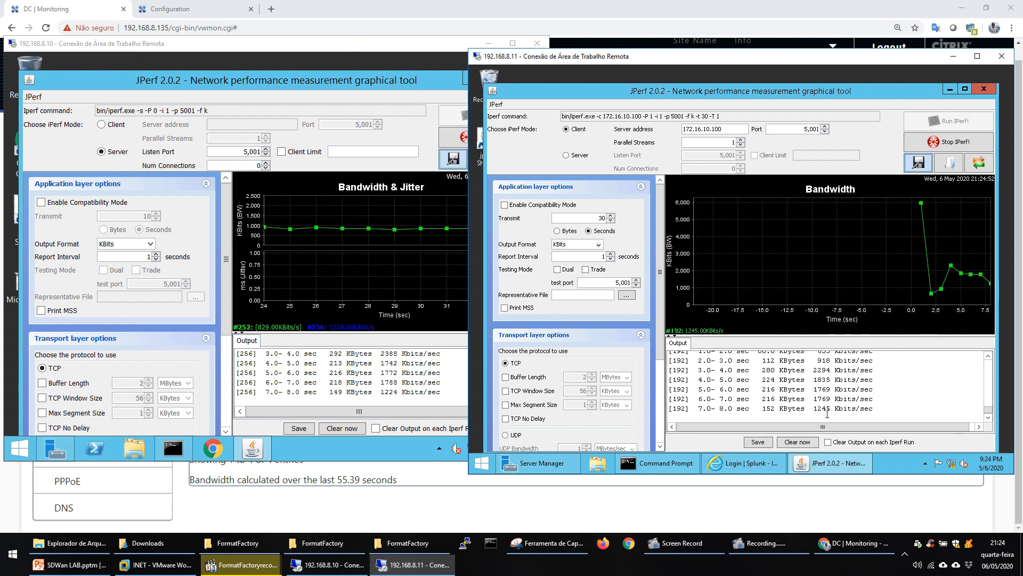
drag(819, 389, 835, 389)
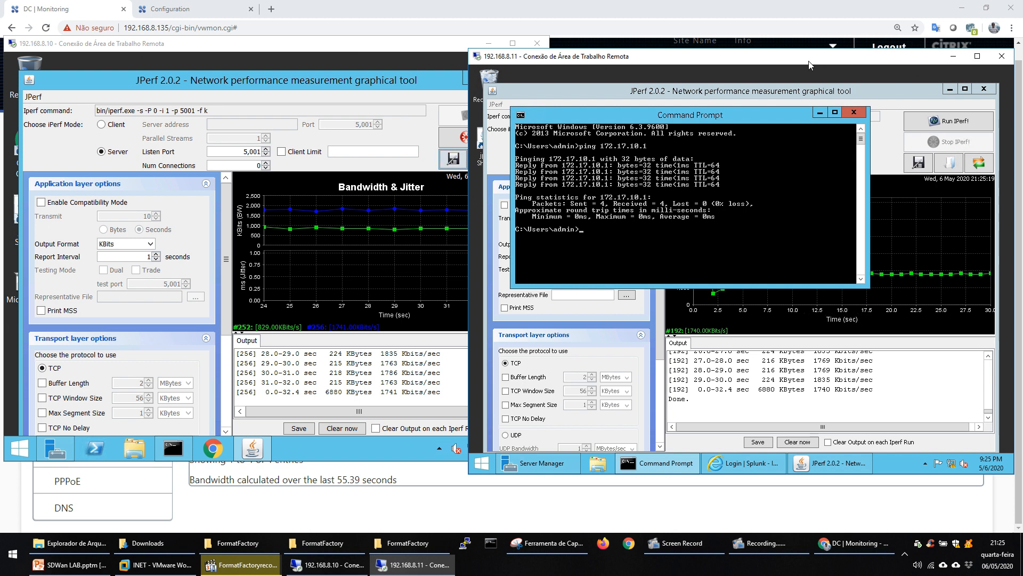
click(954, 56)
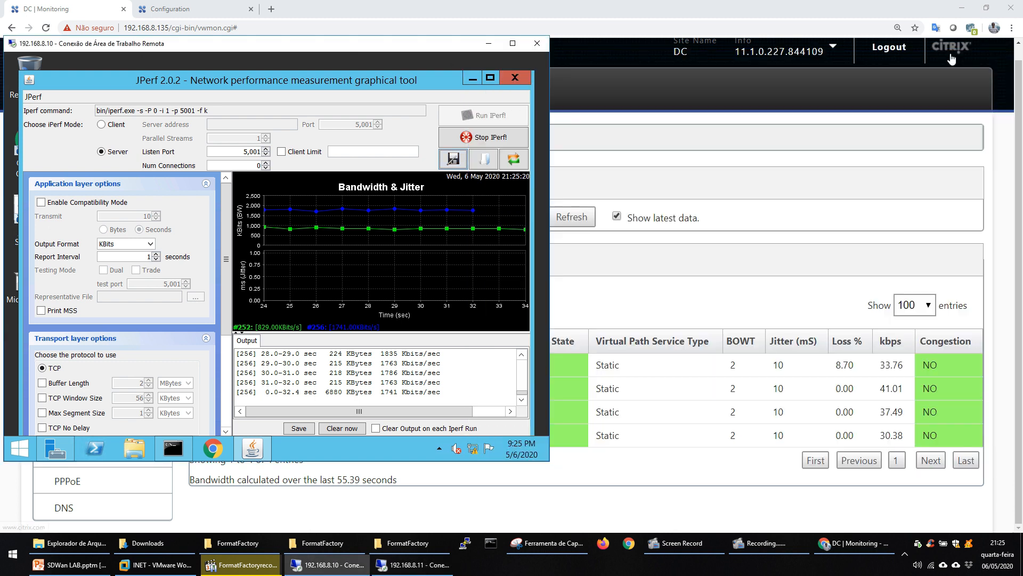
click(486, 50)
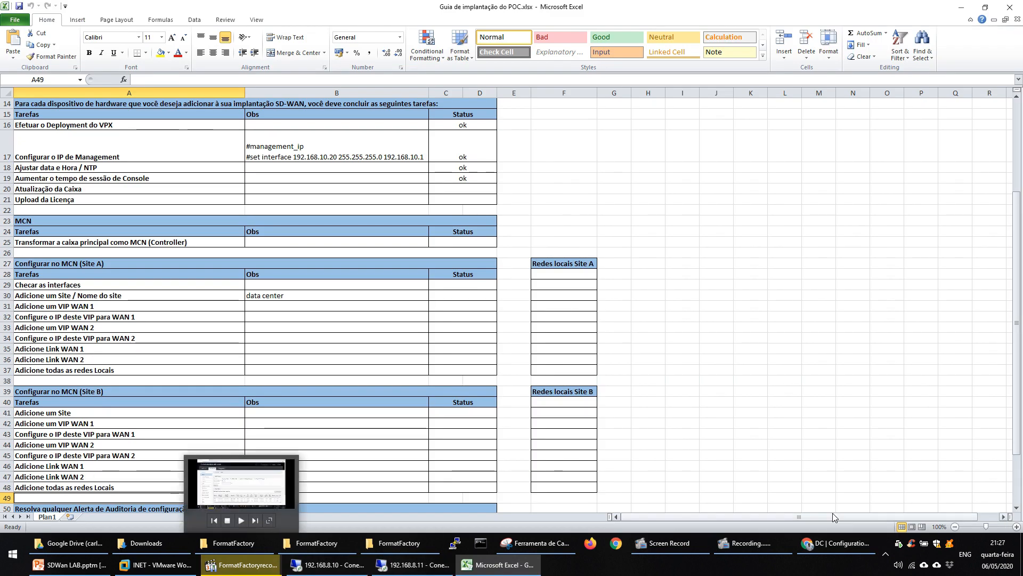
click(770, 547)
click(687, 547)
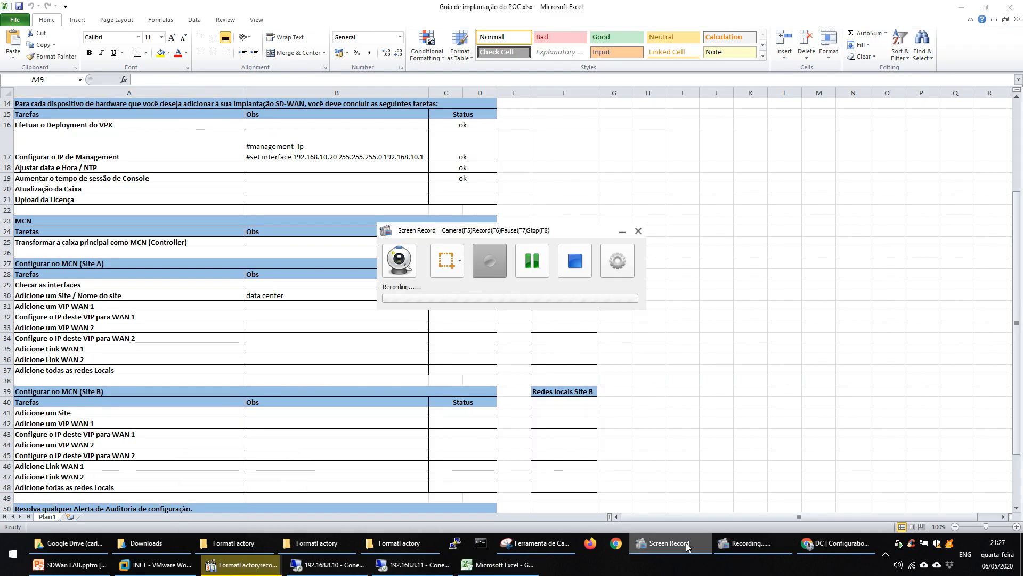